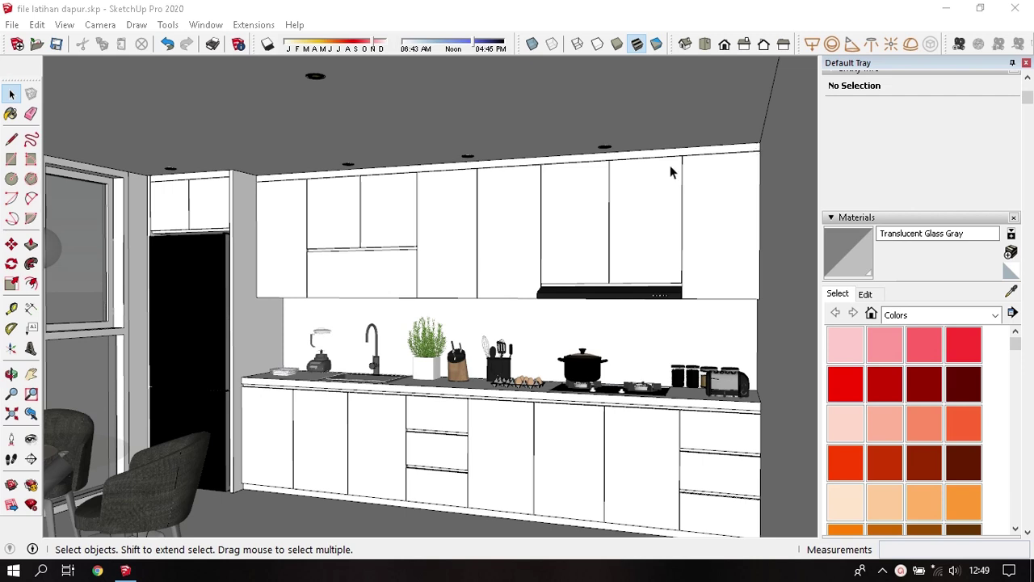
- Frame the kitchen wall head-on and choose the cyan Color H06 as paint
middle_click_drag(534, 245, 358, 272)
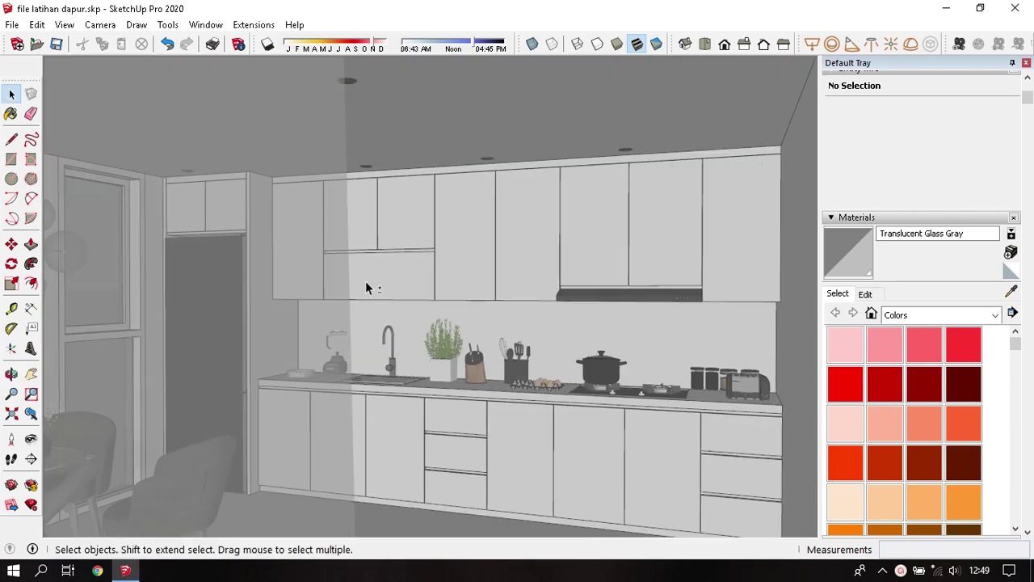
scroll(473, 252, "up", 3)
middle_click_drag(475, 259, 430, 277)
scroll(557, 240, "down", 3)
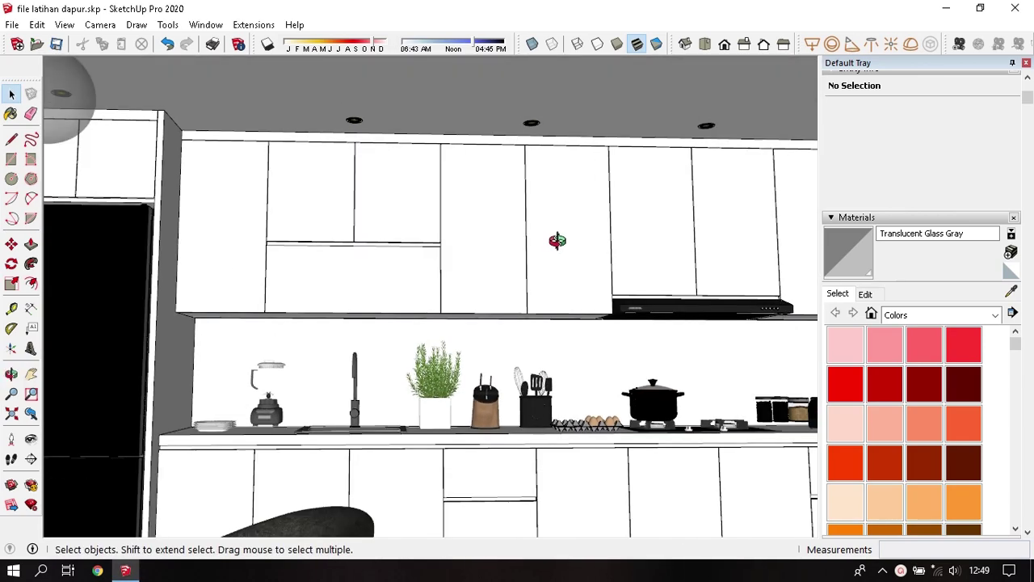
middle_click_drag(547, 237, 388, 285)
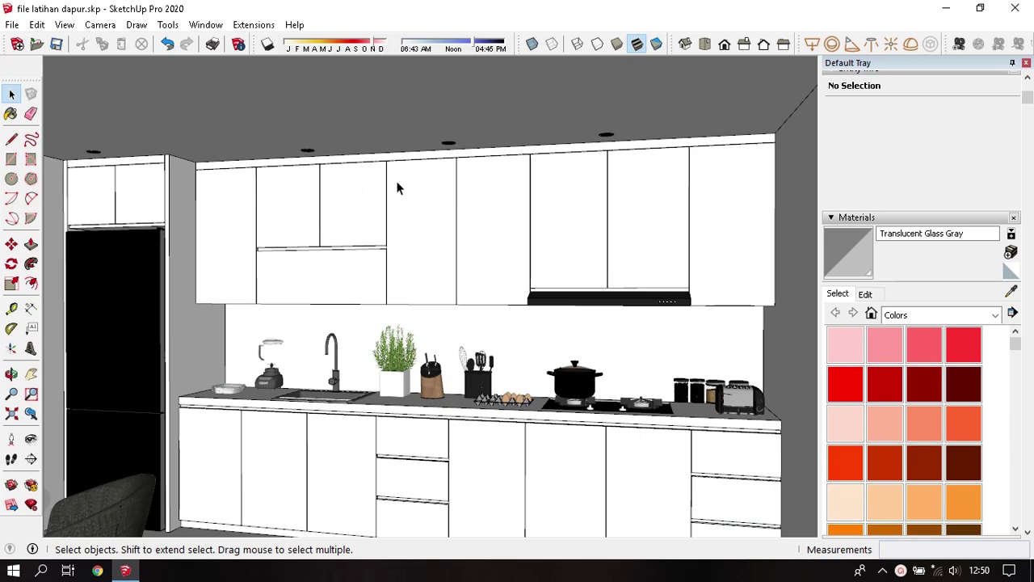
middle_click_drag(406, 156, 606, 228)
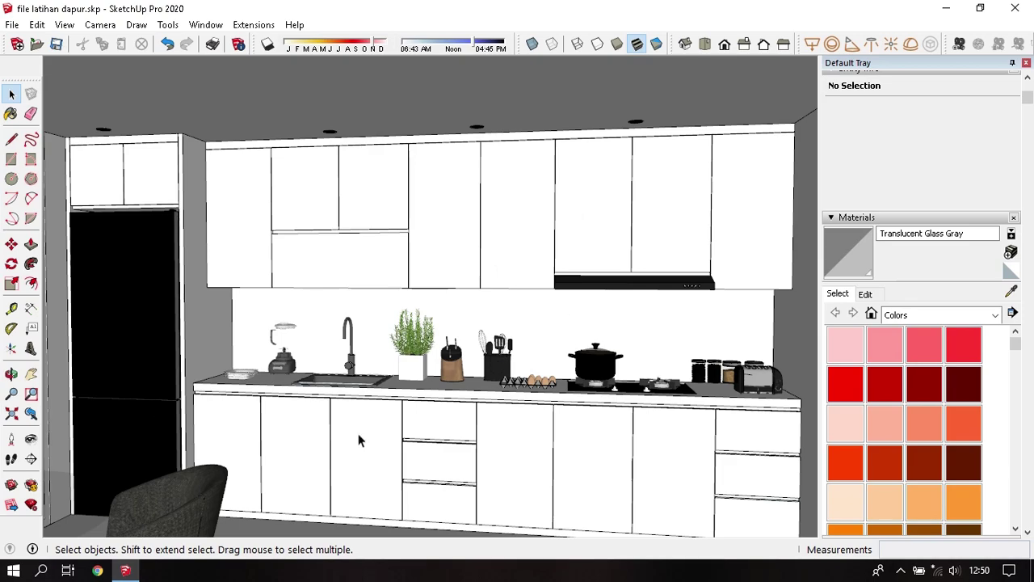
mouse_move(358, 435)
middle_mouse_down()
mouse_move(381, 460)
mouse_move(273, 418)
mouse_move(328, 412)
middle_mouse_up()
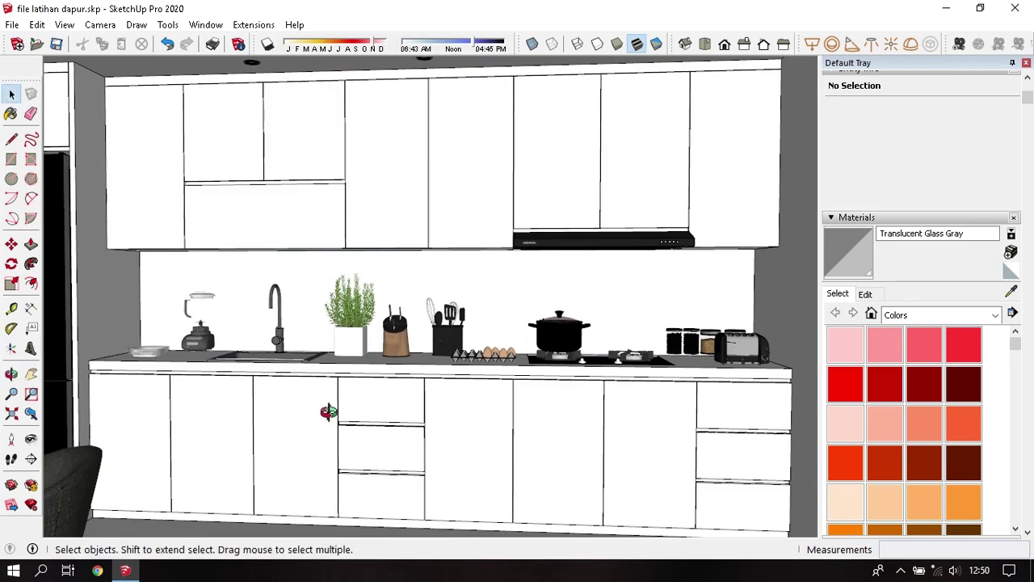
scroll(842, 367, "down", 3)
scroll(891, 397, "down", 3)
scroll(893, 397, "down", 3)
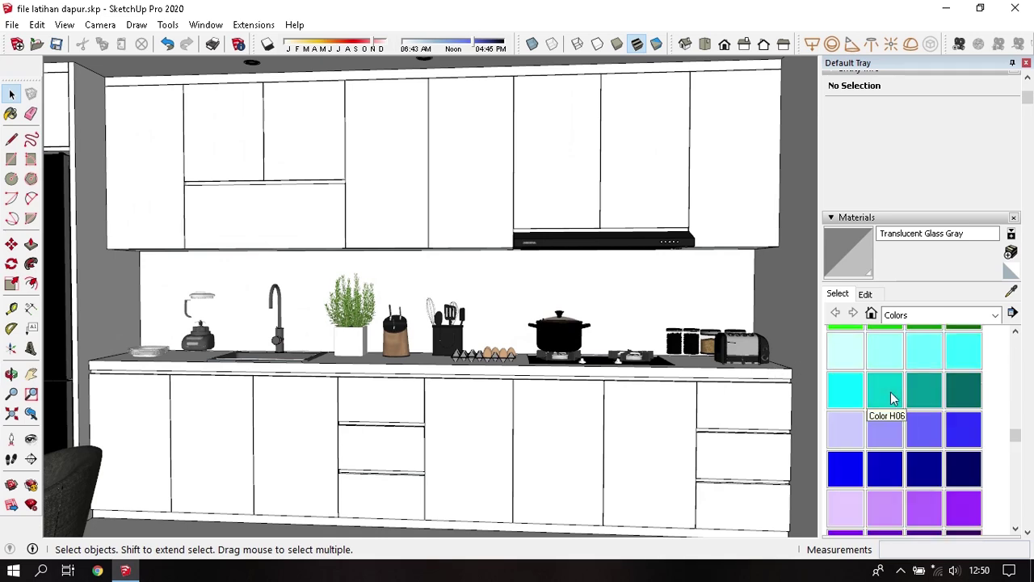
left_click(888, 388)
- Paint the lower cabinet fronts cyan Color H06
middle_click_drag(776, 388, 469, 351)
key("space")
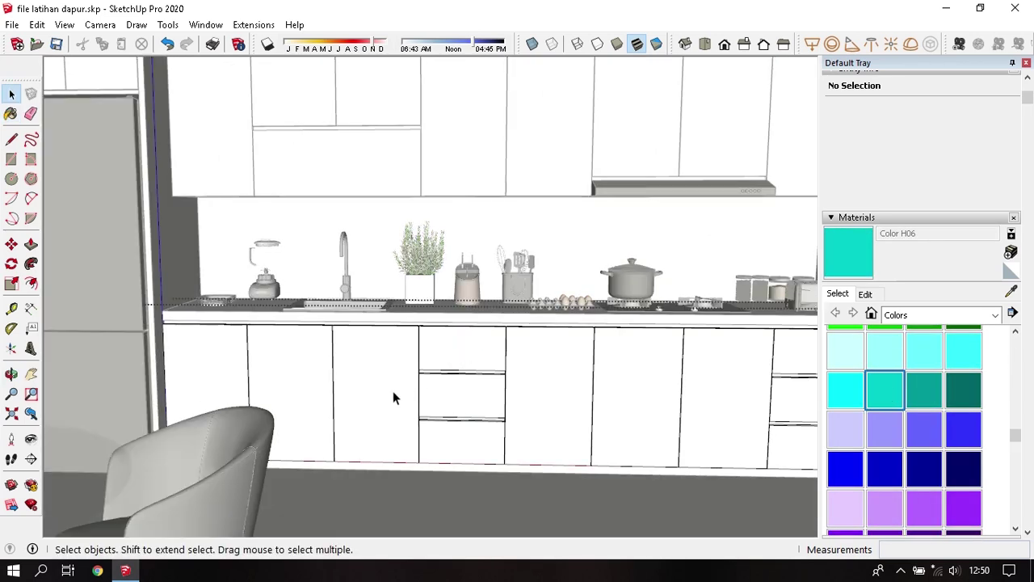
key("b")
left_click(393, 398, "shift")
key("space")
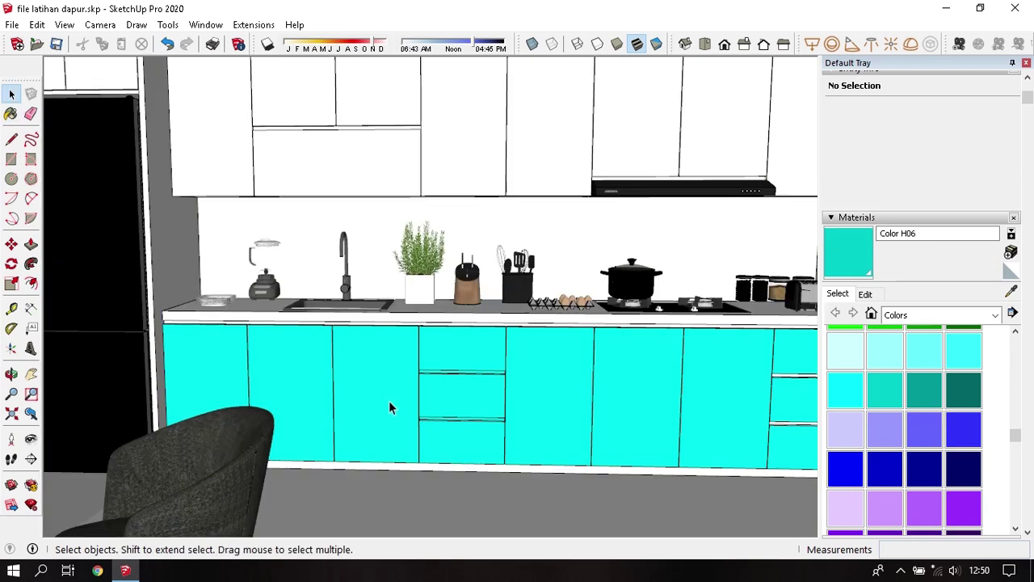
- Paint the upper cabinet fronts and the white upper cabinet panel cyan
middle_click_drag(410, 269, 401, 211)
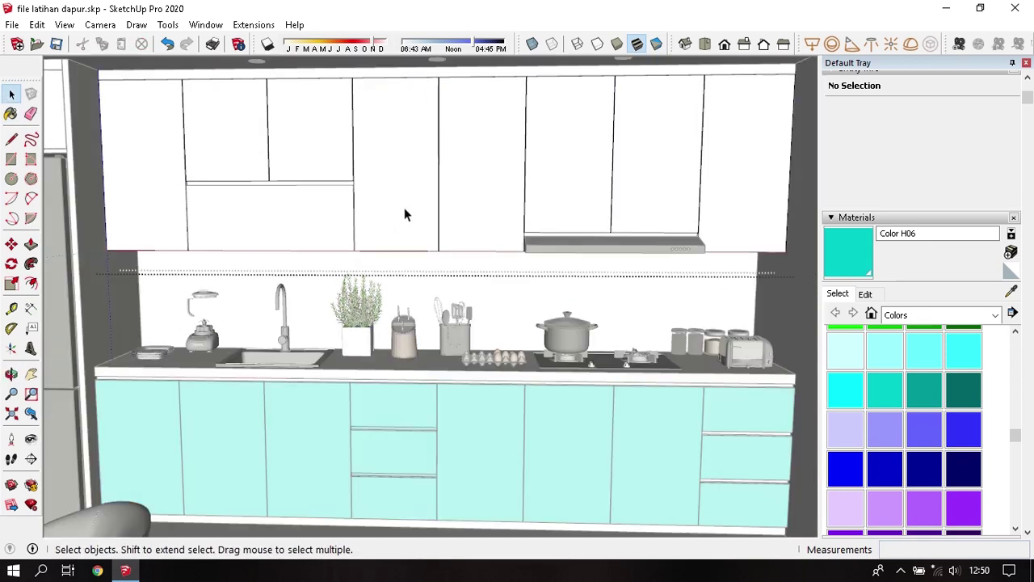
key("b")
left_click(404, 208, "shift")
key("space")
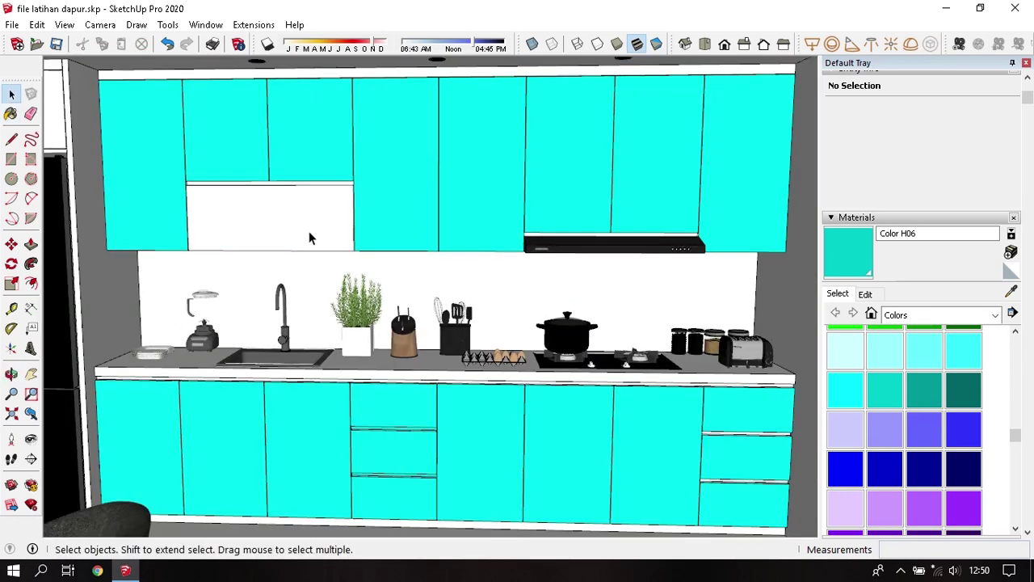
key("b")
left_click(304, 231, "shift")
key("space")
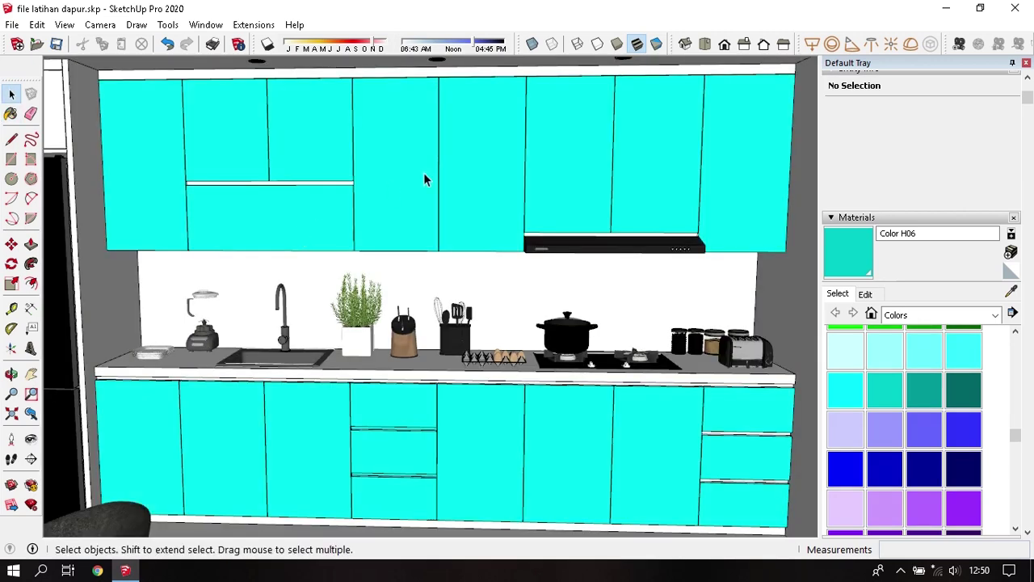
- Paint the white strip above the upper cabinets cyan
mouse_move(423, 172)
middle_mouse_down()
mouse_move(397, 124)
mouse_move(513, 240)
mouse_move(431, 122)
middle_mouse_up()
key("b")
left_click(401, 110, "shift")
key("space")
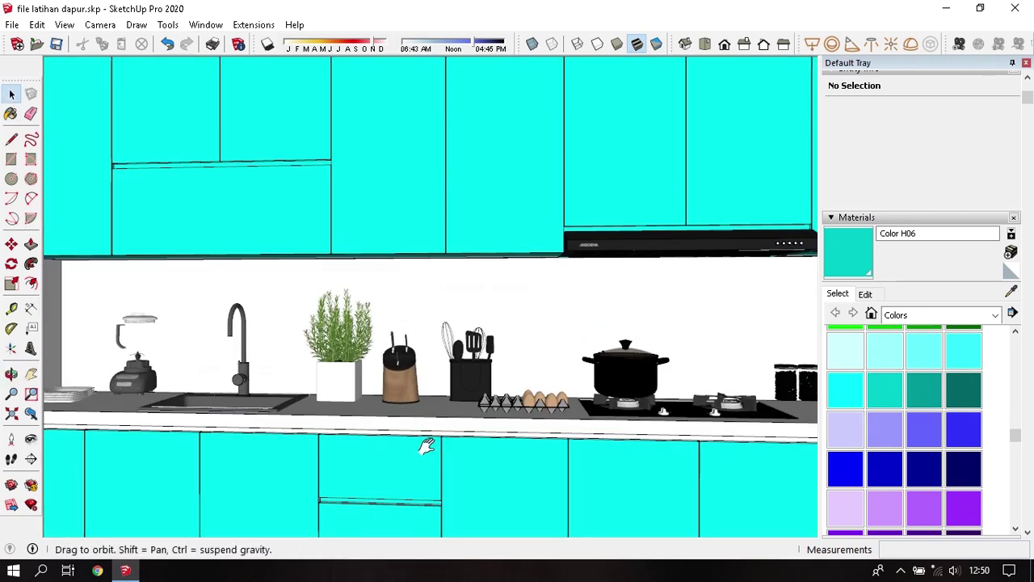
key("space")
middle_click_drag(425, 445, 321, 316)
- Hide the lower-cabinet group and paint the exposed cabinet front cyan
right_click(321, 317)
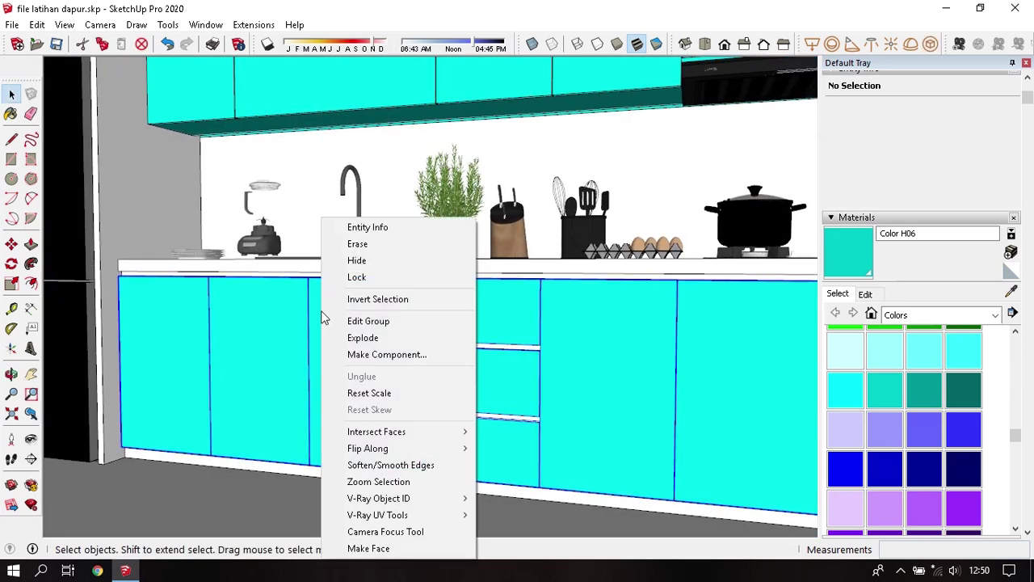
left_click(366, 262)
key("b")
left_click(358, 428)
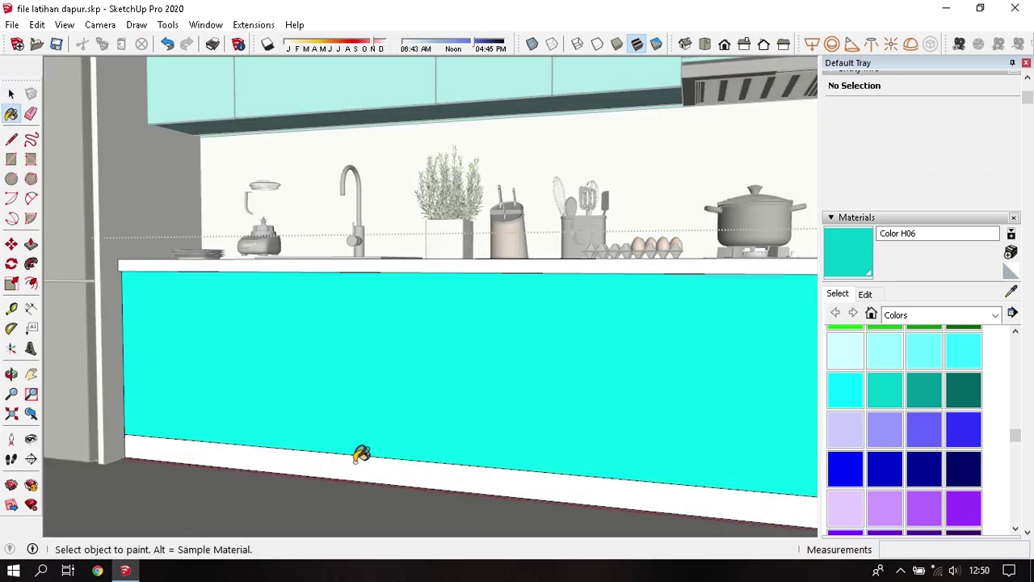
key("space")
key("Escape")
- Paint the grey side panel by the sink wall cyan
middle_click_drag(358, 386, 193, 294)
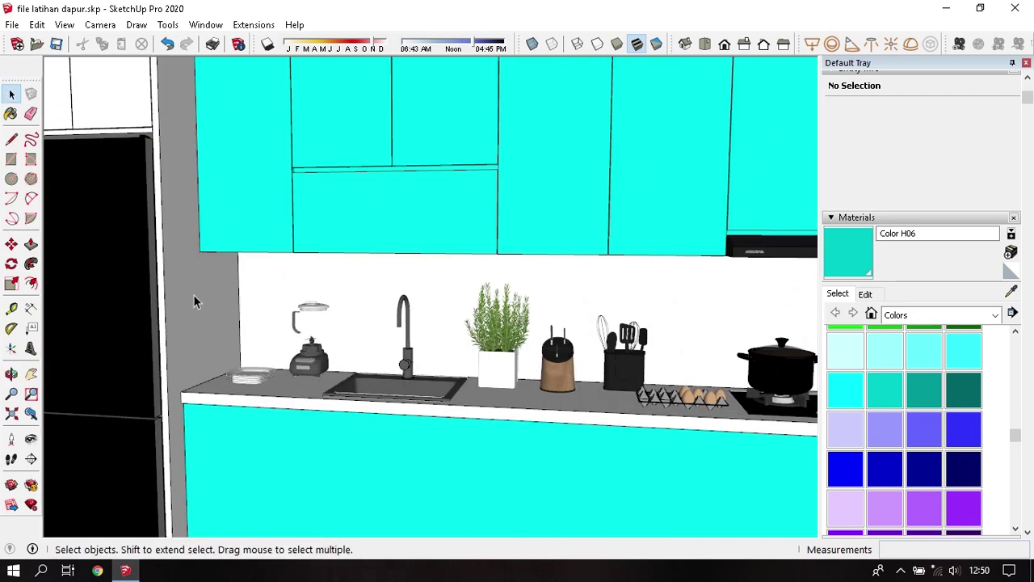
key("b")
left_click(202, 292, "shift")
key("space")
key("Escape")
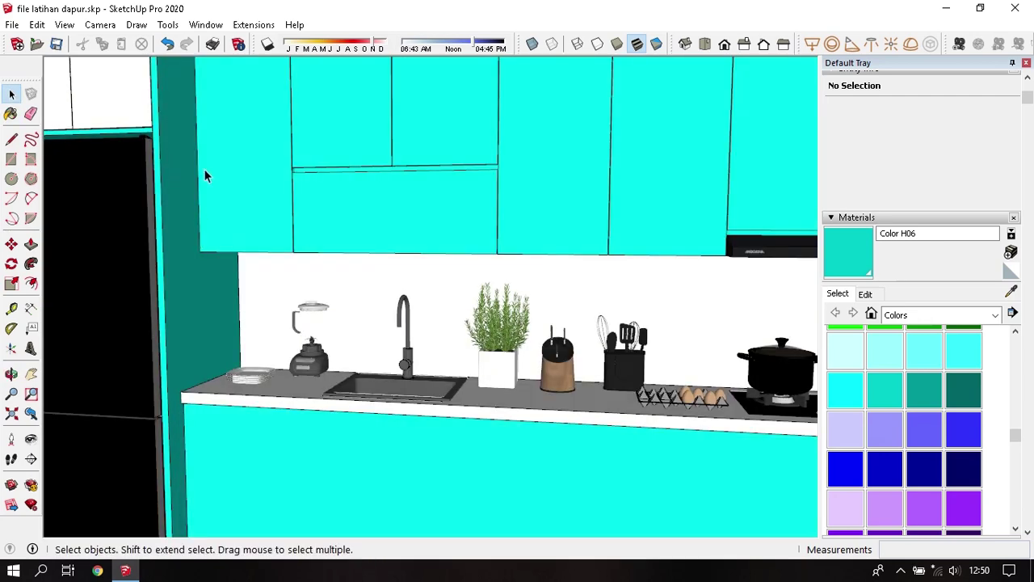
- Open the upper-left cabinet group and paint its white cabinet cyan
middle_click_drag(205, 173, 250, 198)
double_click(182, 161)
key("b")
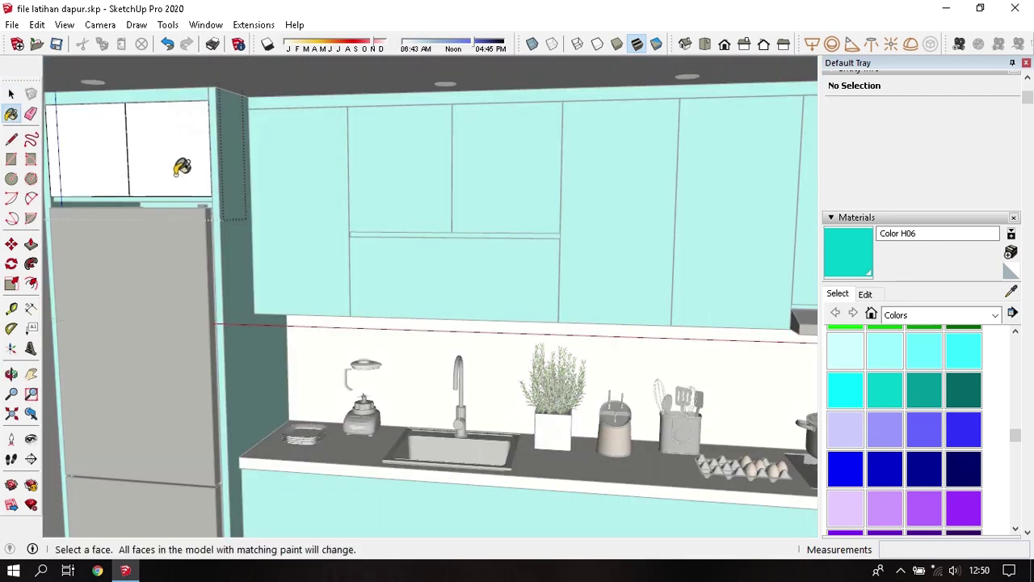
left_click(181, 161, "shift")
key("space")
key("Escape")
middle_click_drag(424, 271, 404, 307)
left_click(37, 24)
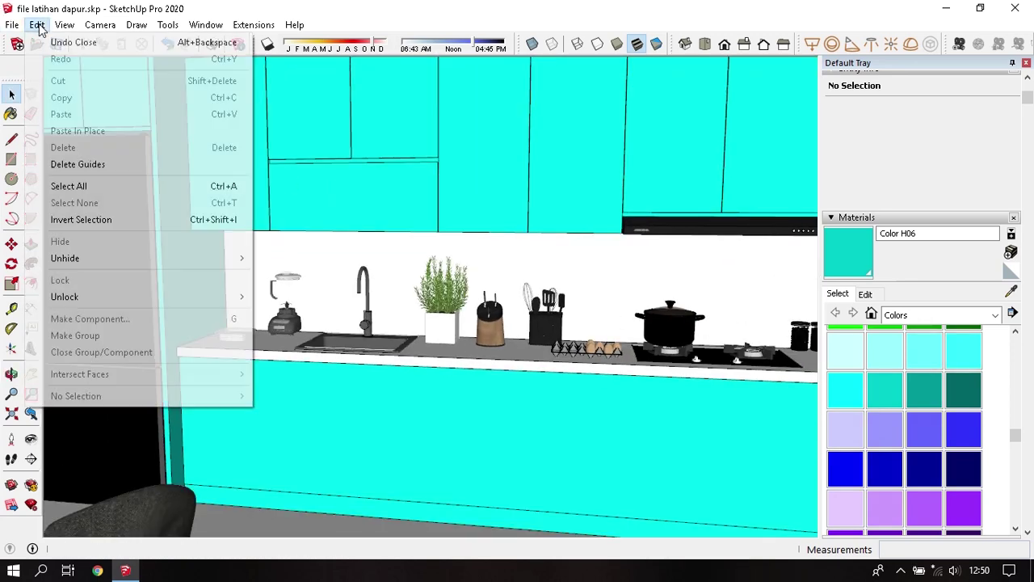
- Unhide the lower cabinets, then paint the backsplash and countertop dark blue Color I07
left_click(279, 291)
left_click(925, 468)
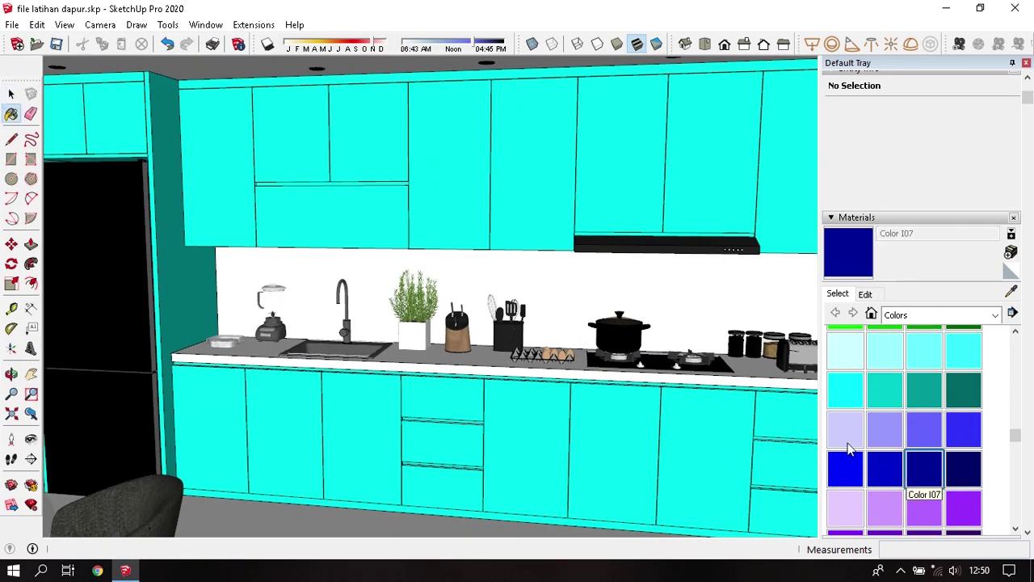
scroll(320, 263, "up", 2)
left_click(336, 285)
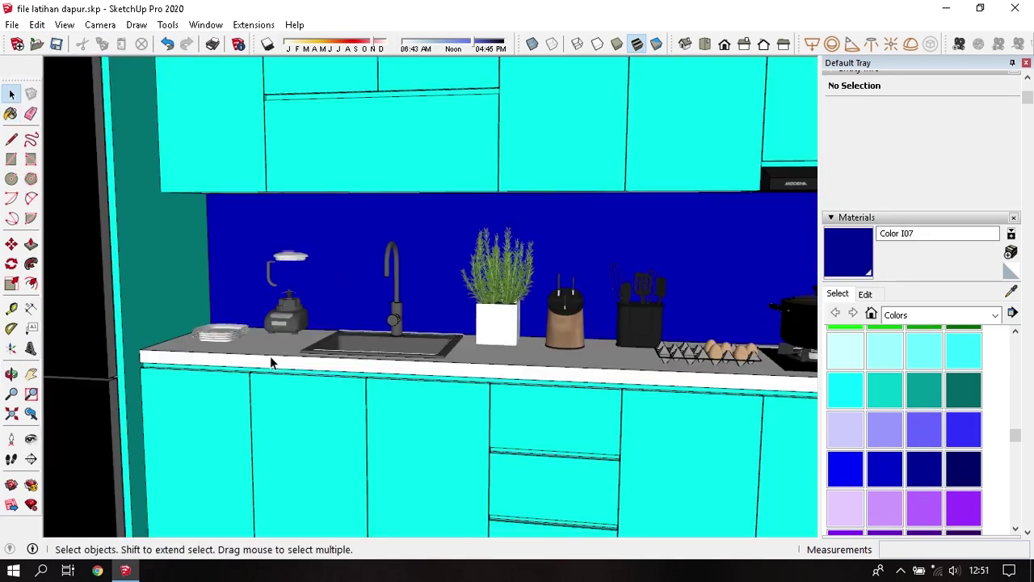
scroll(269, 355, "up", 3)
left_click(270, 358)
scroll(277, 355, "down", 5)
middle_click_drag(277, 356, 379, 309)
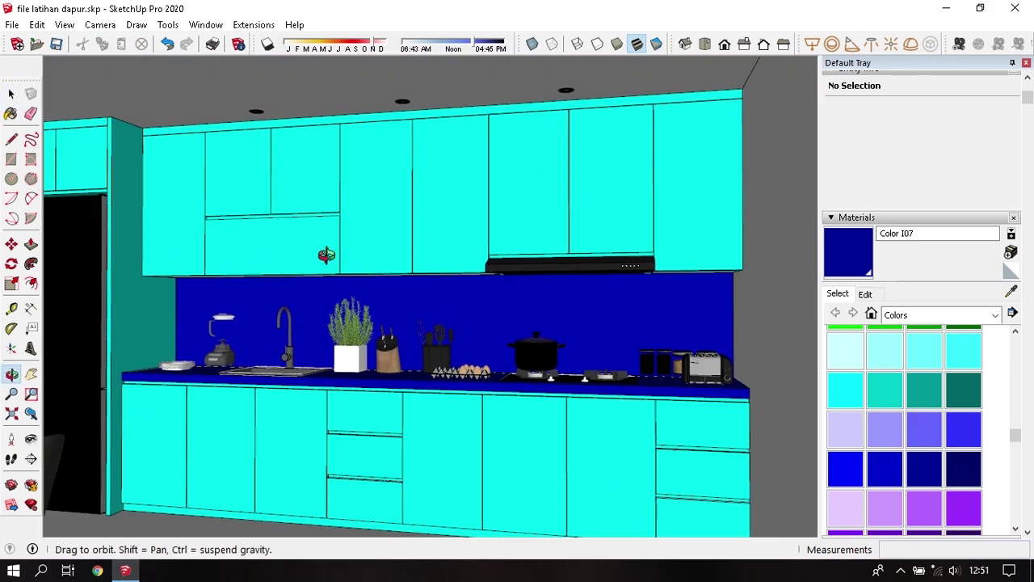
scroll(379, 309, "up", 3)
scroll(898, 392, "down", 5)
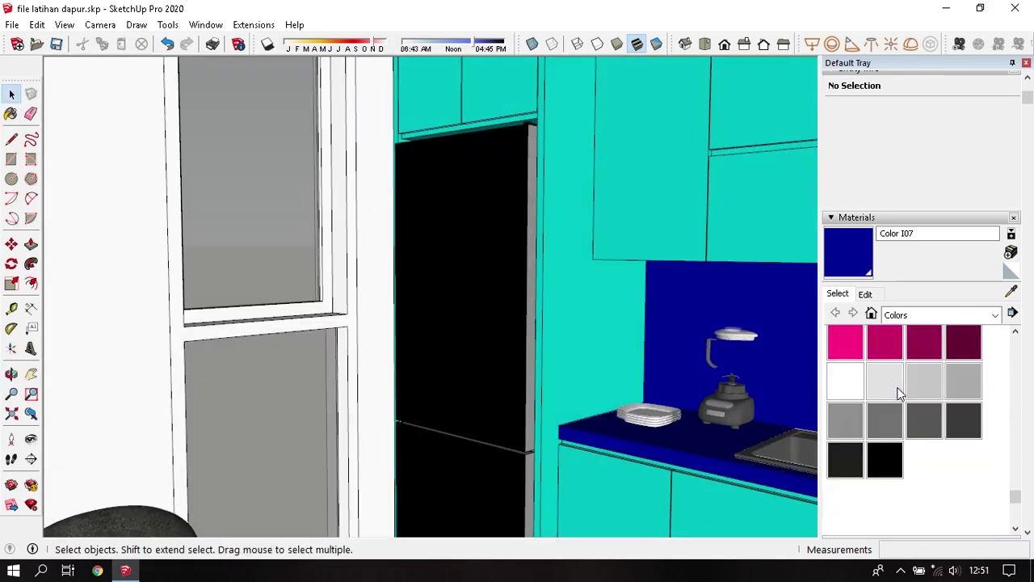
scroll(889, 371, "down", 3)
- Pick dark grey Color M08, then sample the fridge's black material
left_click(858, 383)
middle_click_drag(454, 297, 385, 328)
scroll(496, 337, "down", 5)
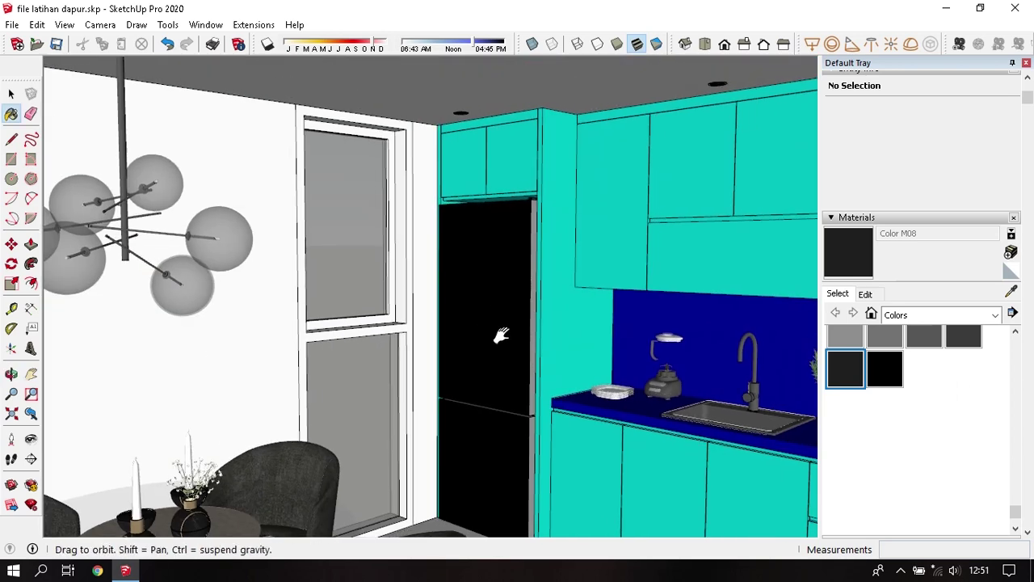
scroll(420, 333, "up", 6)
key("space")
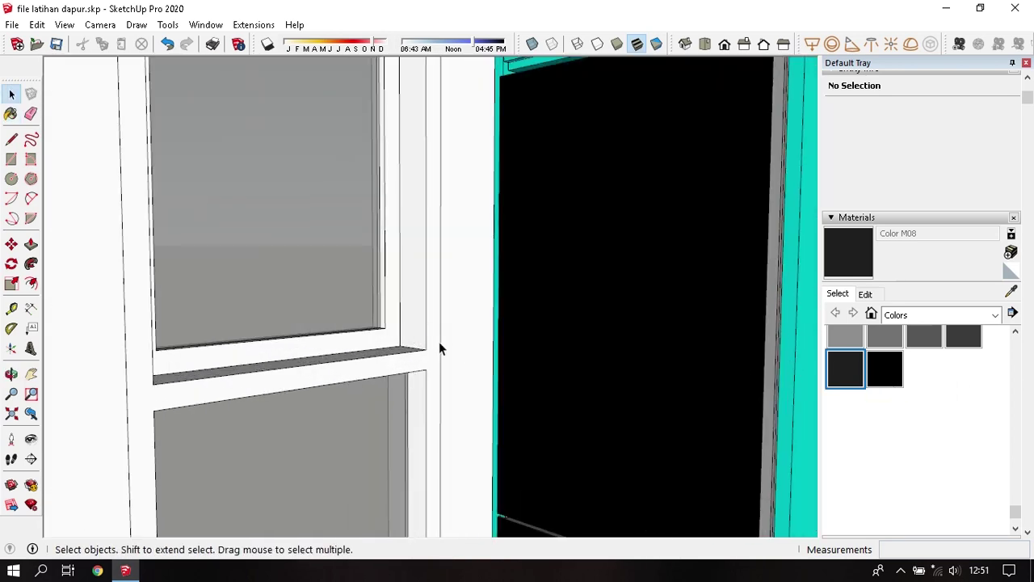
key("b")
left_click(646, 325, "alt")
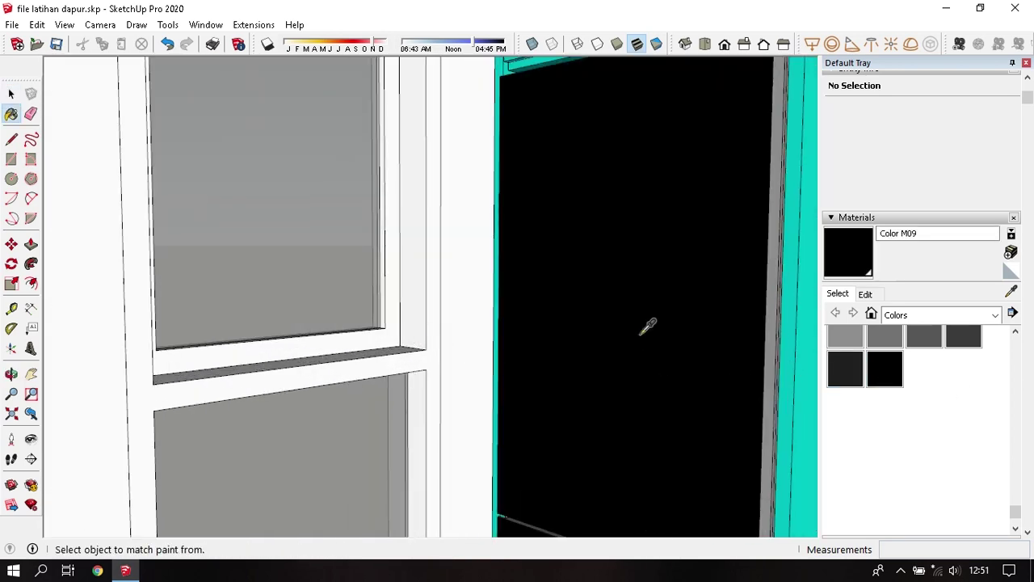
left_click(836, 370)
- Paint the outer and inner window frames black
mouse_move(489, 344)
middle_mouse_down()
mouse_move(468, 340)
mouse_move(489, 320)
middle_mouse_up()
key("b")
left_click(490, 311, "shift")
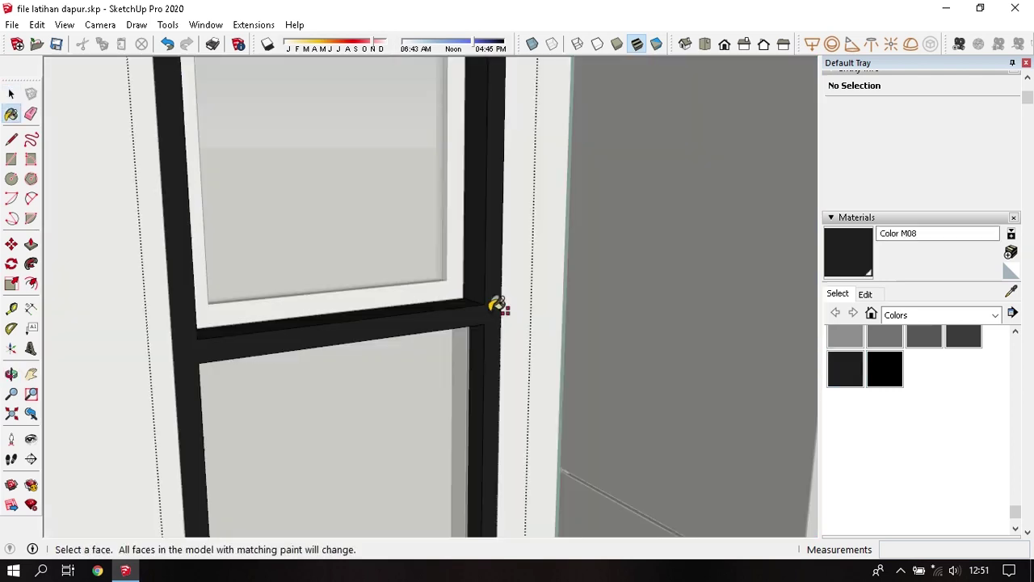
key("space")
key("b")
left_click(462, 277)
key("space")
middle_click_drag(462, 278, 566, 278)
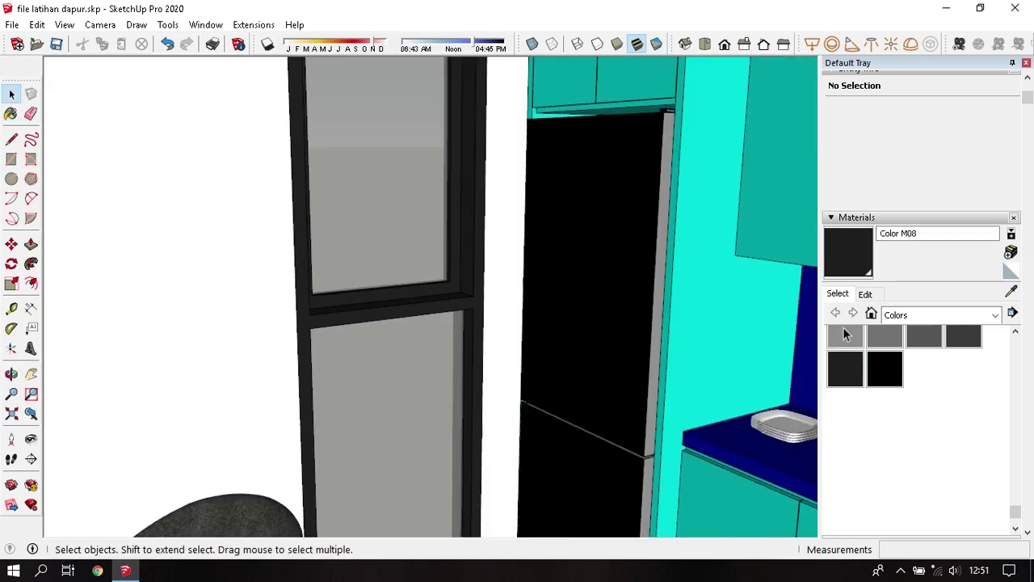
scroll(905, 380, "up", 2)
- Choose white Color M00 and orbit between the ceiling and window
left_click(857, 380)
key("space")
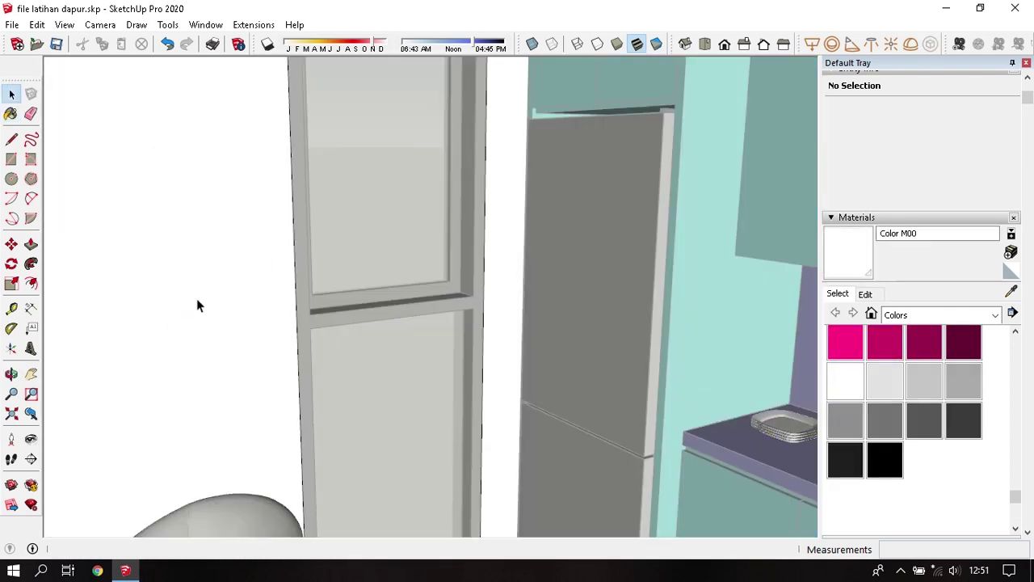
middle_click_drag(512, 249, 481, 275)
key("b")
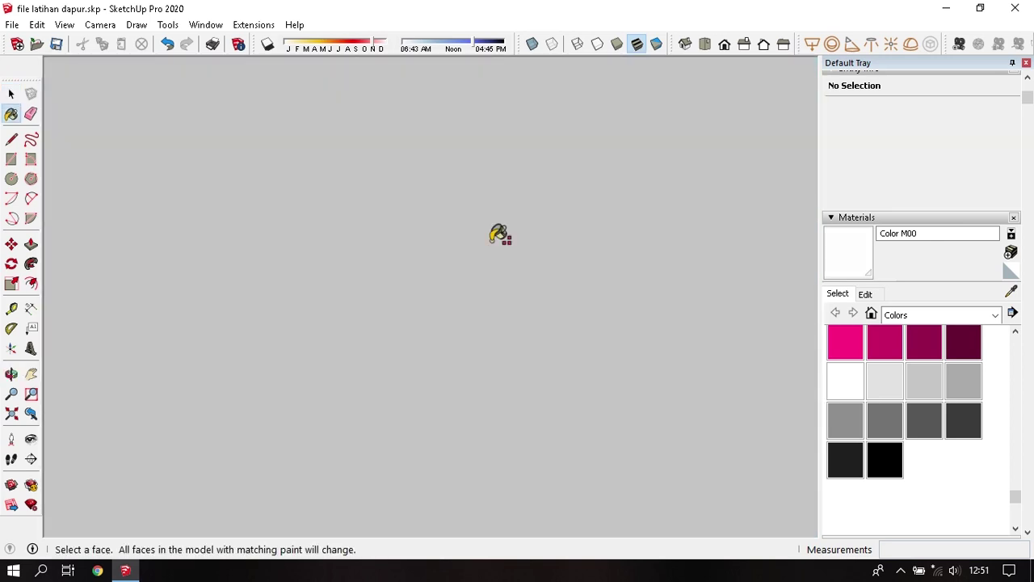
key("space")
mouse_move(531, 399)
middle_mouse_down()
mouse_move(431, 339)
mouse_move(448, 234)
middle_mouse_up()
- Sample the cabinet cyan, ceiling white and another material from the model
key("b")
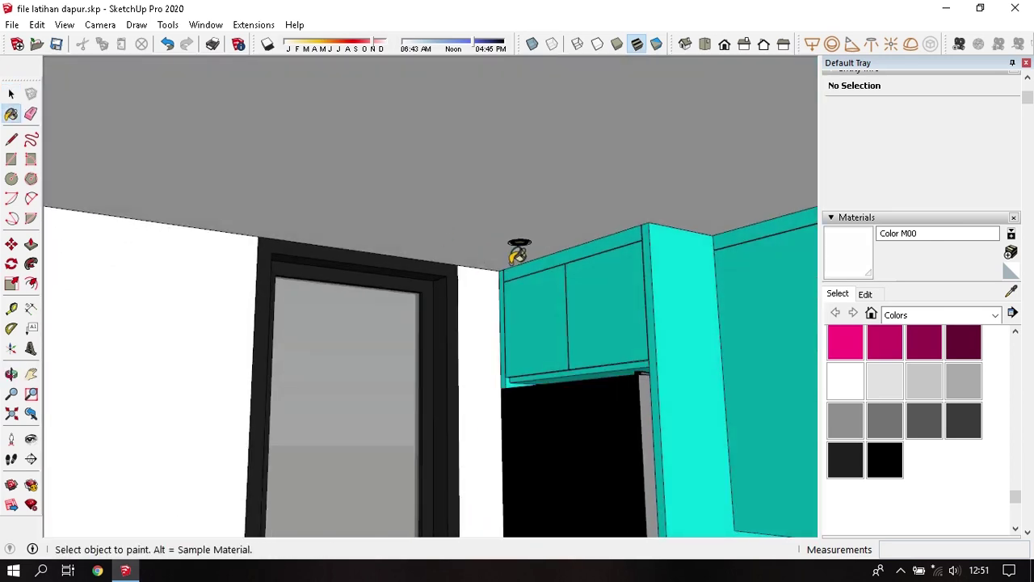
left_click(537, 294, "alt")
left_click(550, 186, "alt")
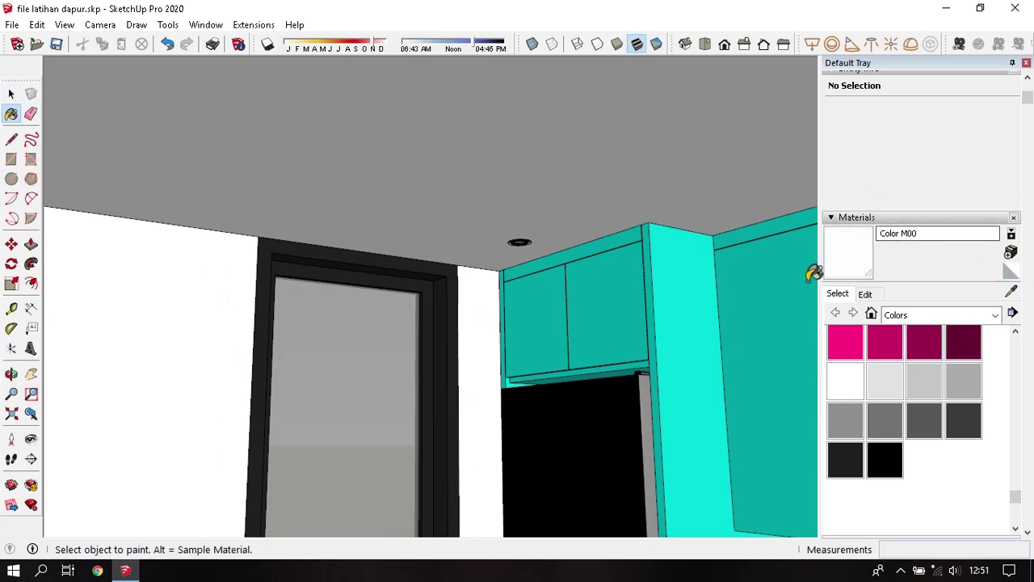
left_click(589, 312, "alt")
left_click(198, 349, "alt")
key("space")
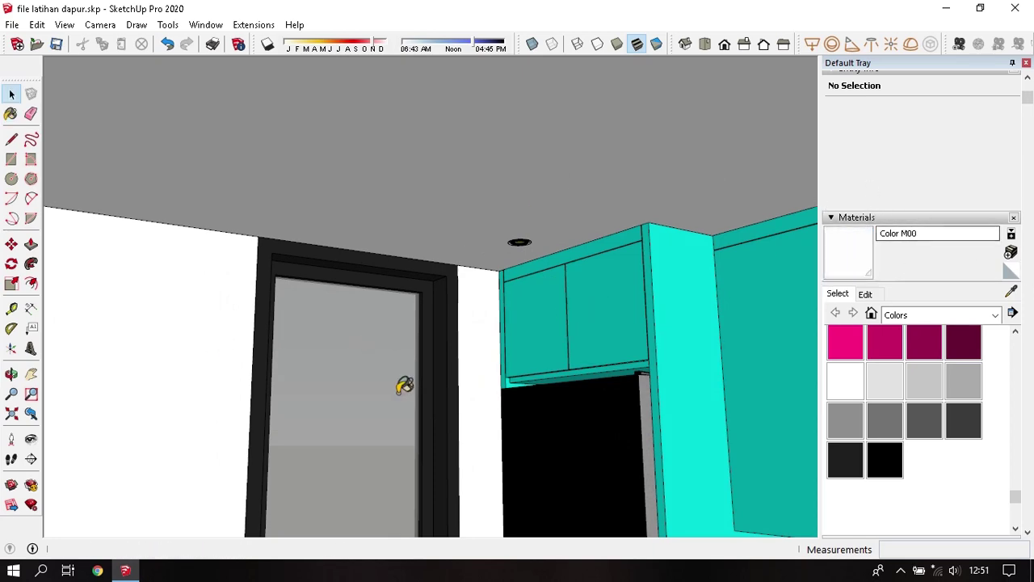
mouse_move(404, 386)
middle_mouse_down()
mouse_move(464, 270)
mouse_move(554, 286)
mouse_move(293, 305)
mouse_move(501, 251)
middle_mouse_up()
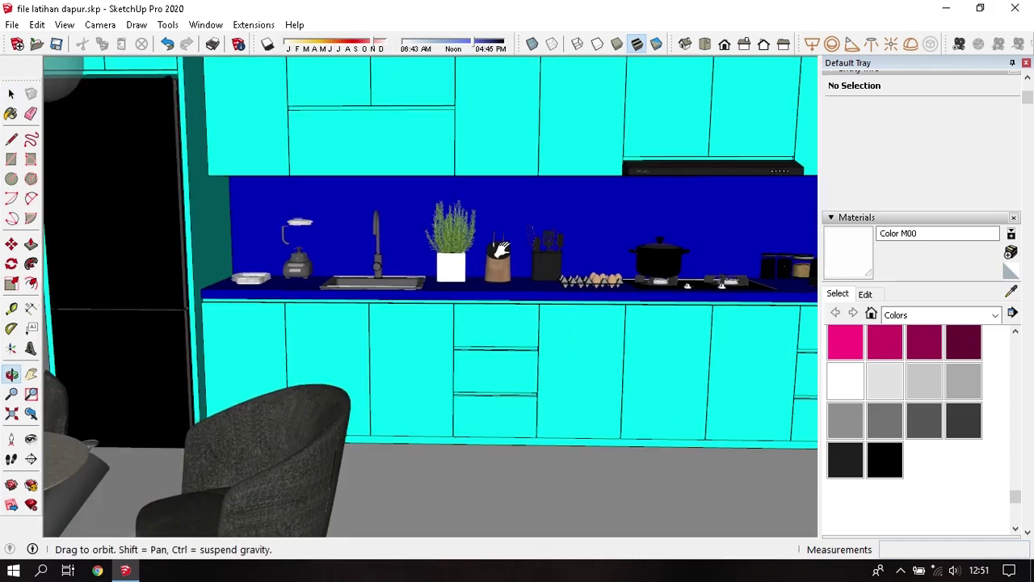
- Paint the floor magenta Color L05 and open the sampled Color H06 for editing
left_click(845, 339)
left_click(495, 407)
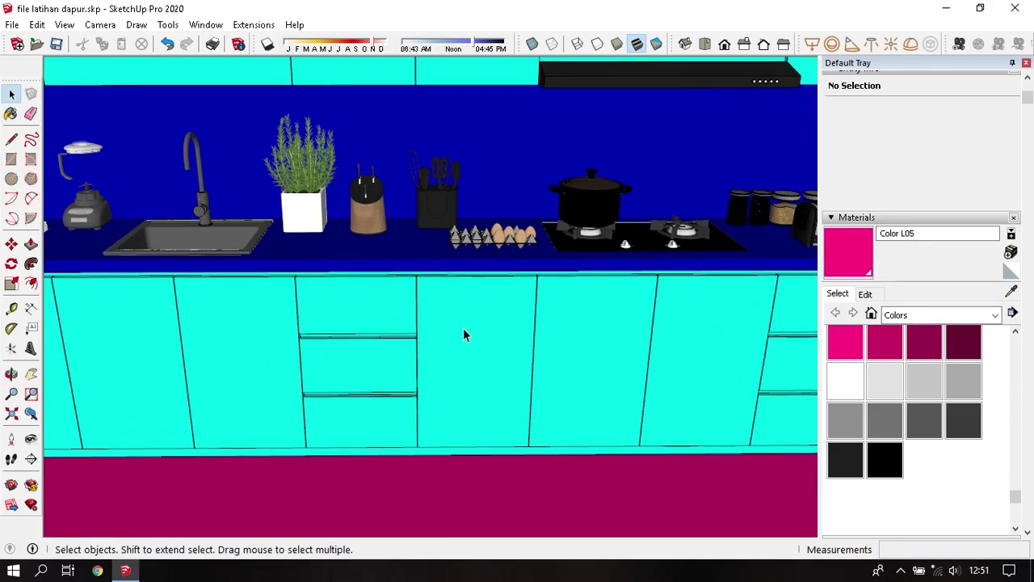
mouse_move(463, 328)
middle_mouse_down()
mouse_move(461, 351)
mouse_move(488, 332)
middle_mouse_up()
key("b")
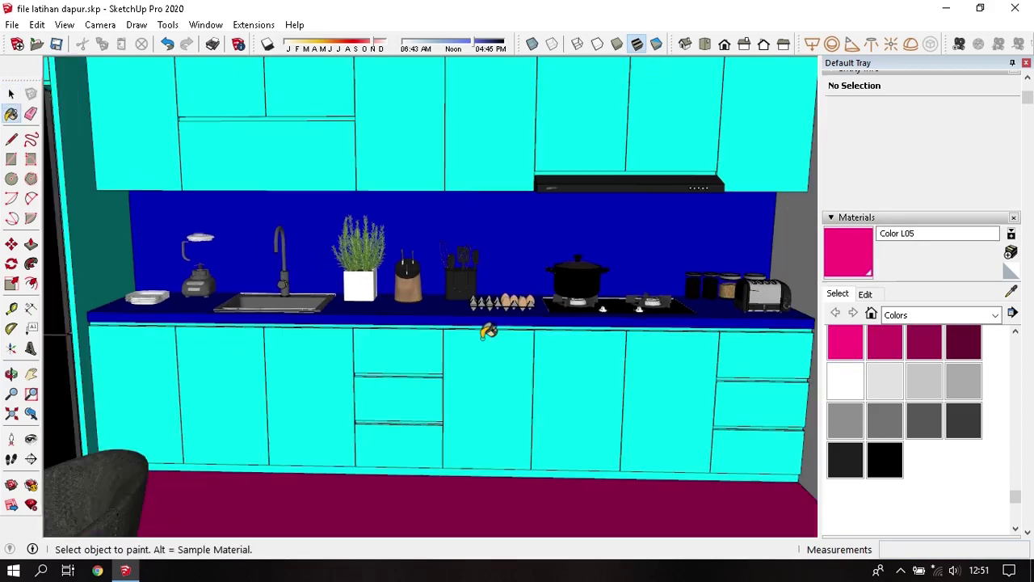
left_click(480, 363, "alt")
left_click(866, 294)
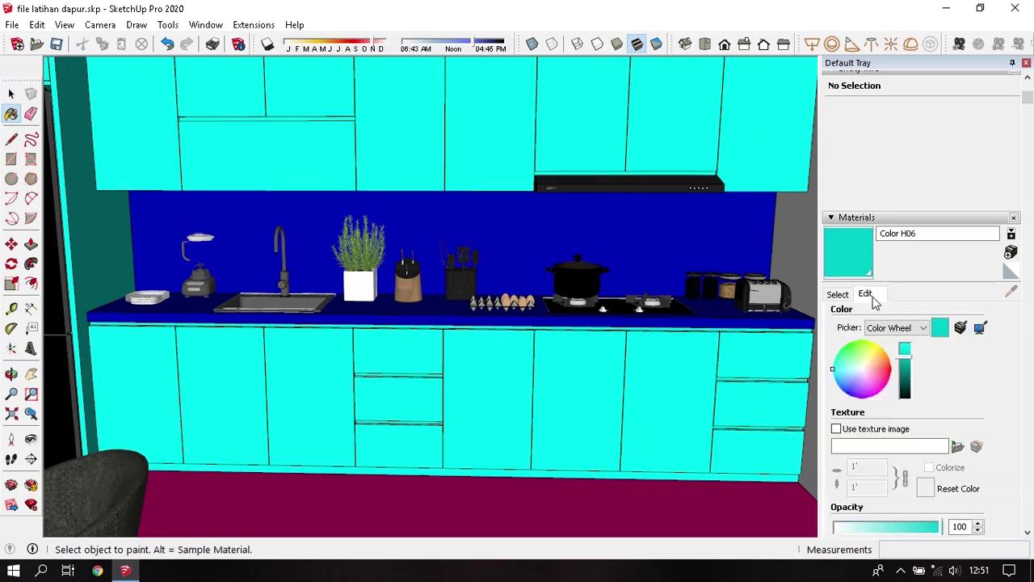
- Give Color H06 the HPL kitchen.JPG texture image at 1000 mm width
left_click(855, 430)
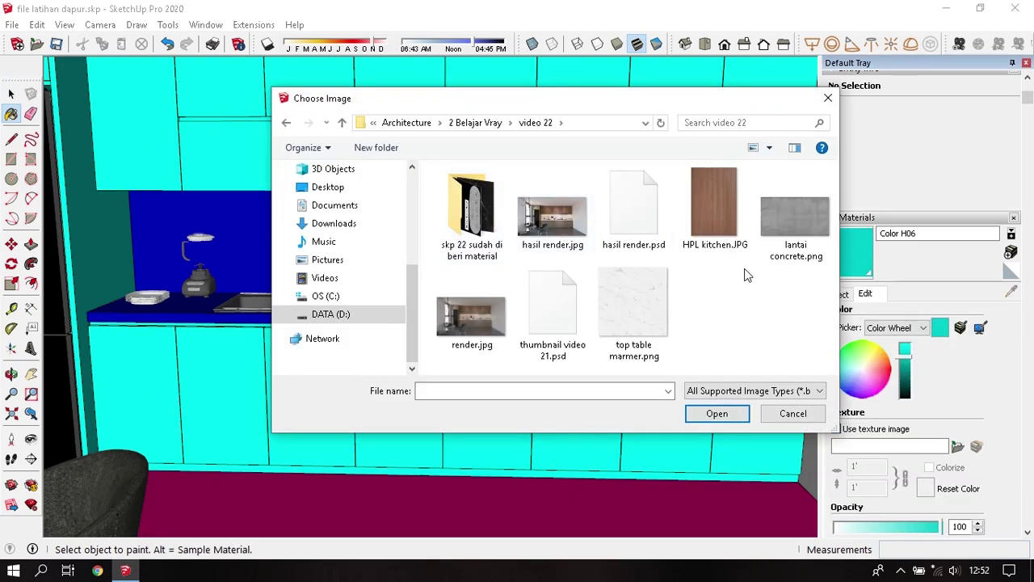
double_click(705, 215)
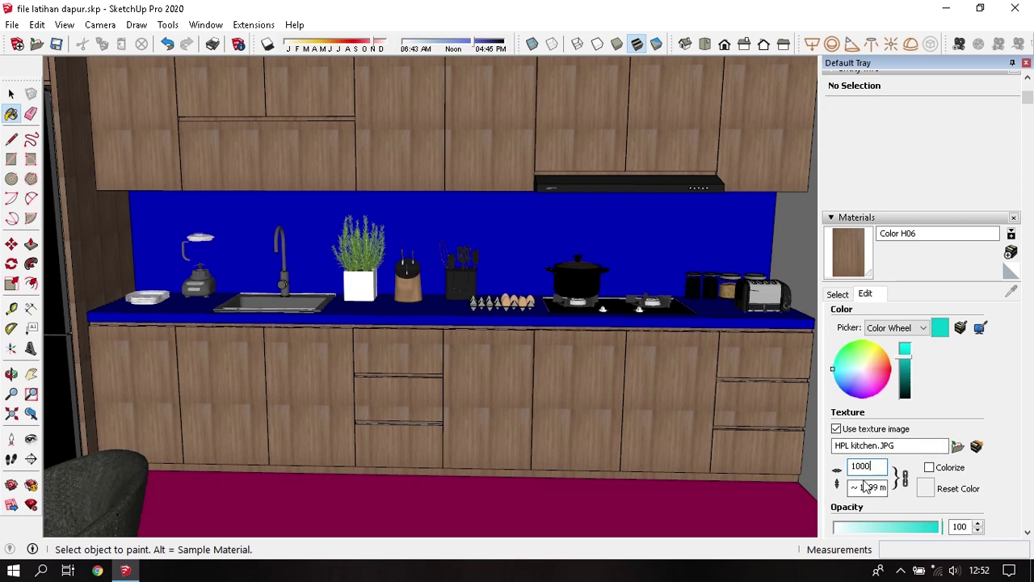
key("Return")
middle_click_drag(599, 405, 520, 320)
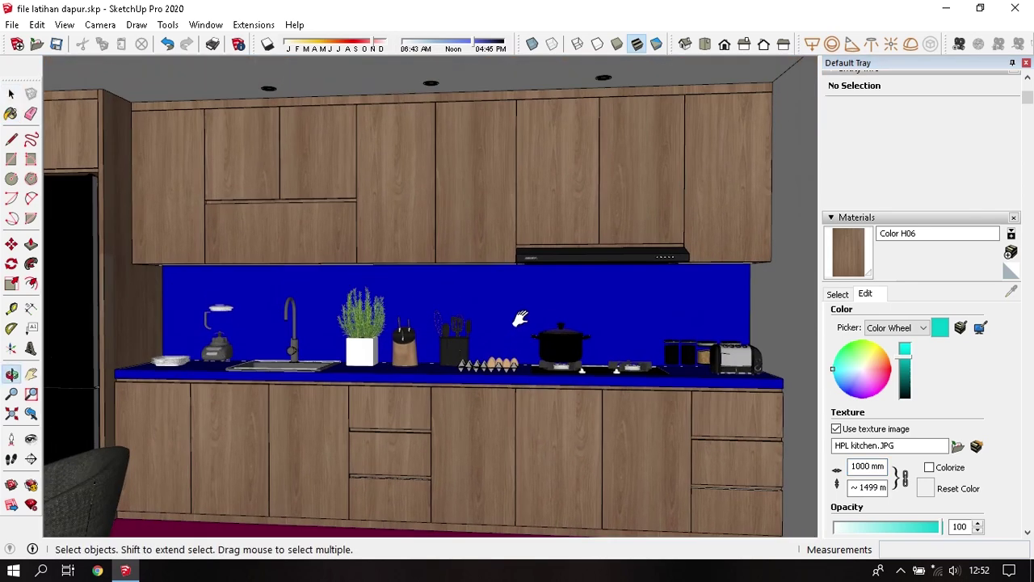
middle_click_drag(481, 462, 428, 418)
- Slide the wood grain left on a lower cabinet door face
right_click(436, 429)
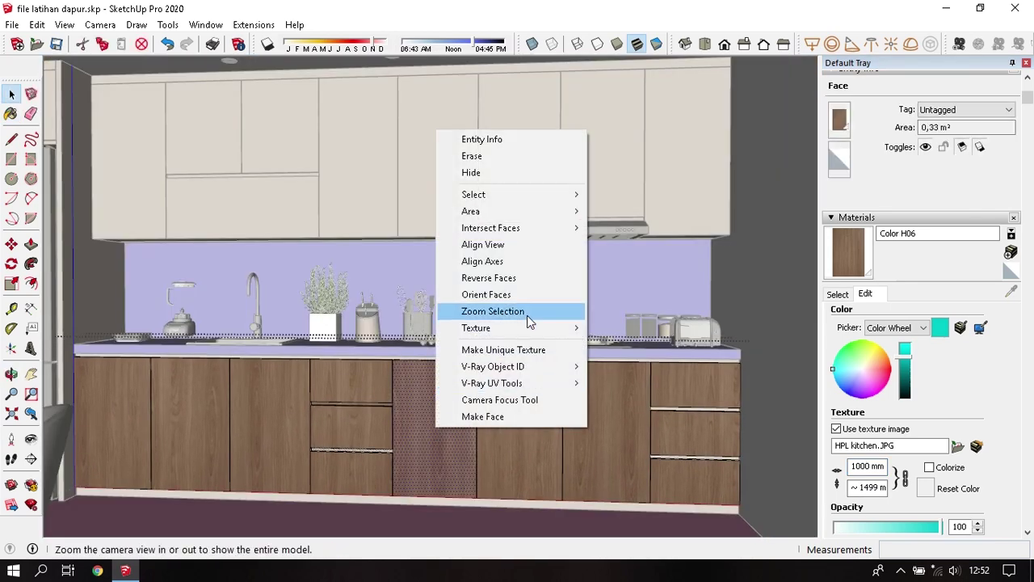
left_click(625, 327)
left_click_drag(447, 437, 322, 444)
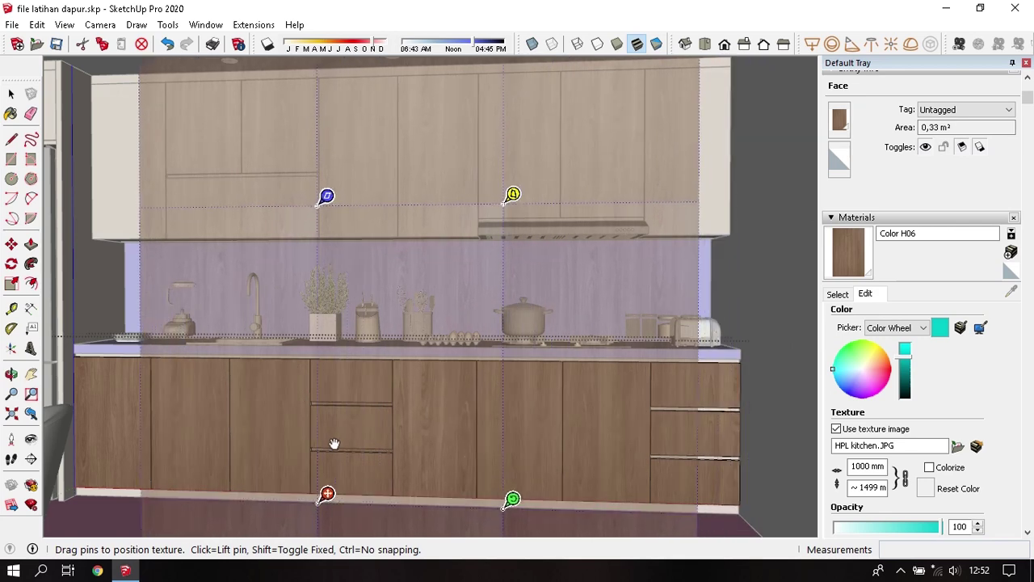
key("Return")
key("Escape")
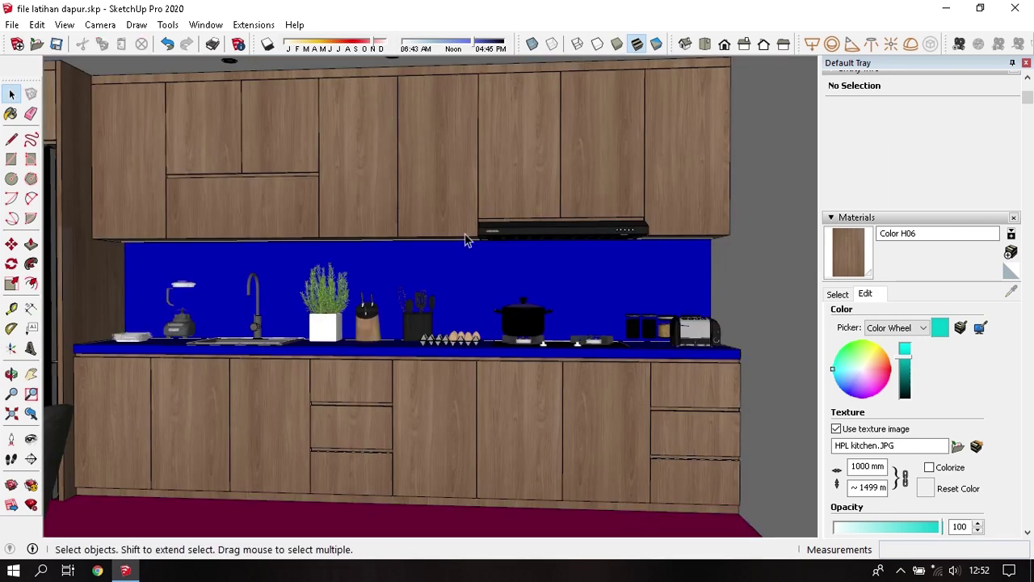
- Sample the cabinet wood material, then shift the wood grain on the tall side panel
key("b")
left_click(434, 442, "alt")
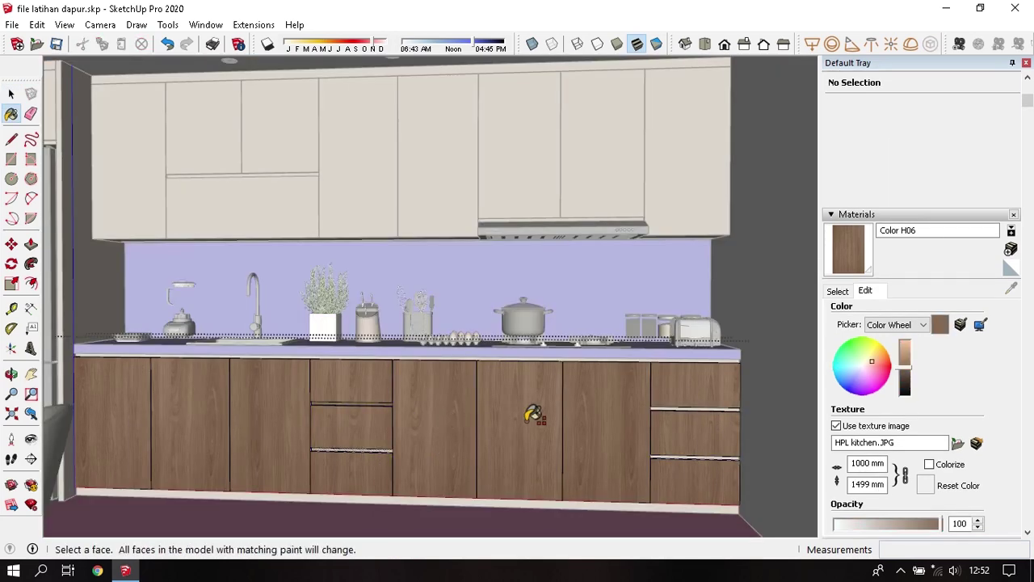
key("space")
mouse_move(446, 448)
middle_mouse_down("shift")
mouse_move(485, 469)
mouse_move(91, 308)
middle_mouse_up("shift")
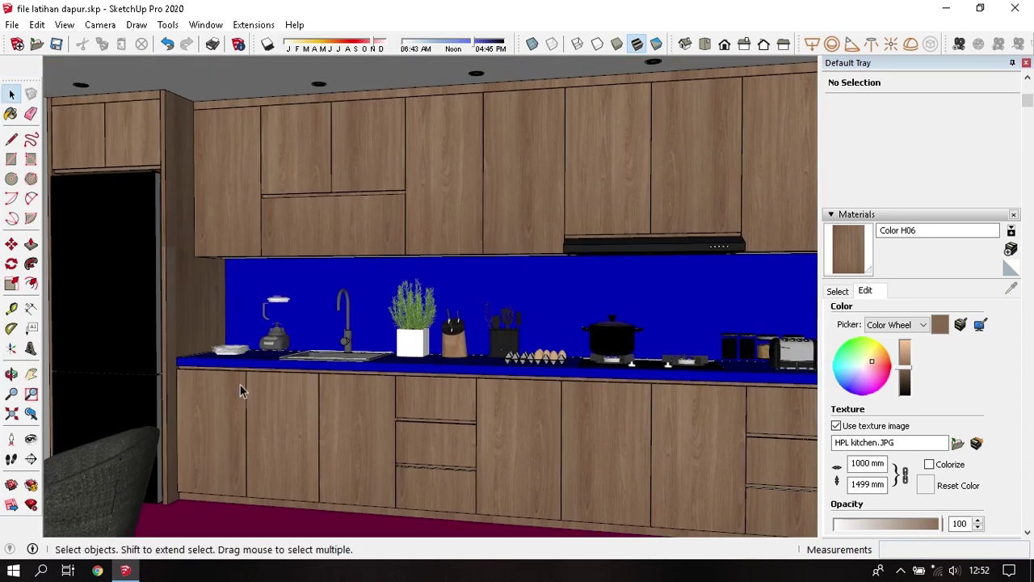
scroll(90, 308, "up", 3)
right_click(257, 313)
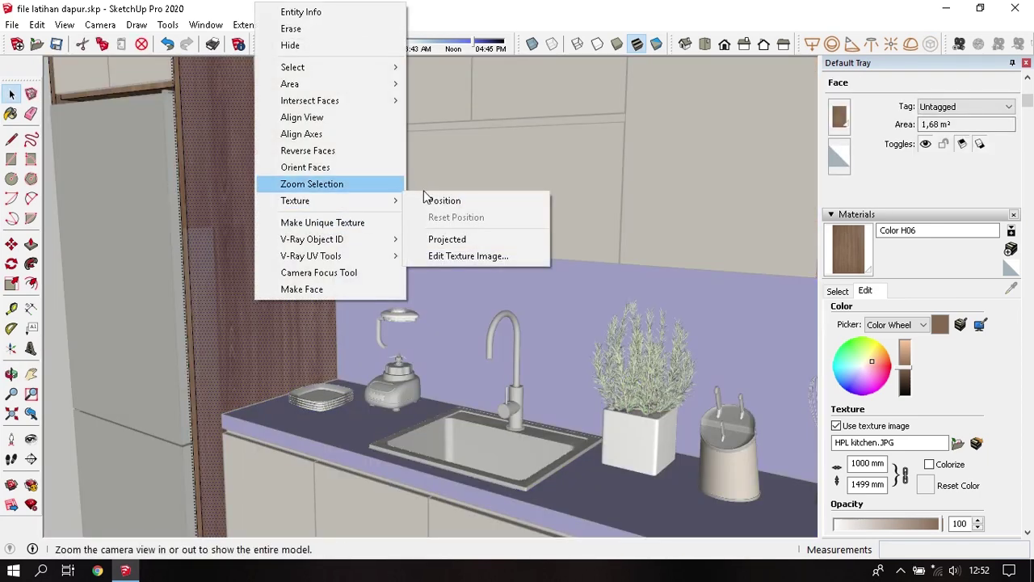
left_click(443, 199)
left_click_drag(261, 316, 224, 324)
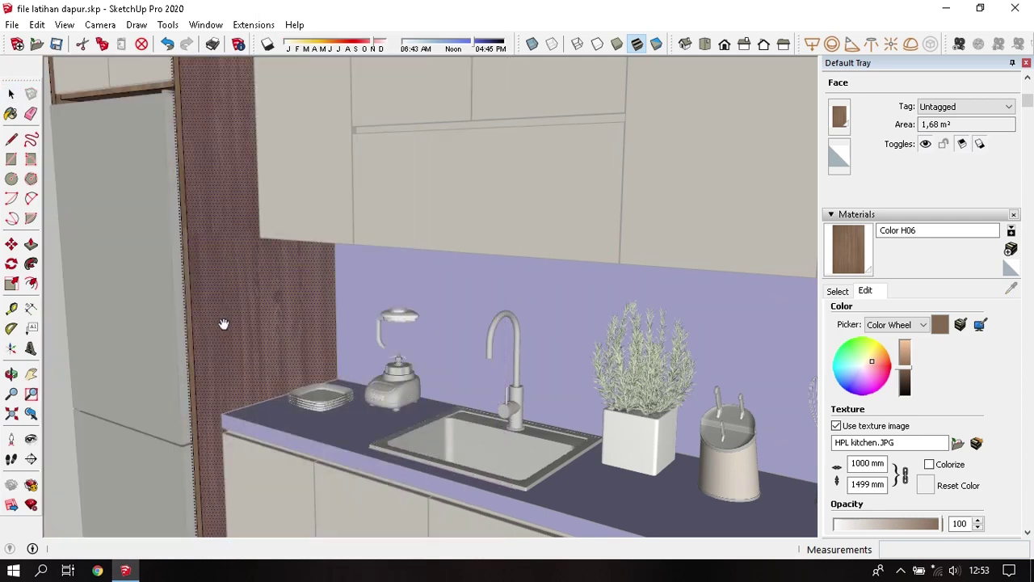
- Orbit and zoom around the kitchen to inspect the upper cabinet doors
middle_click_drag(248, 315, 485, 425)
scroll(363, 369, "up", 3)
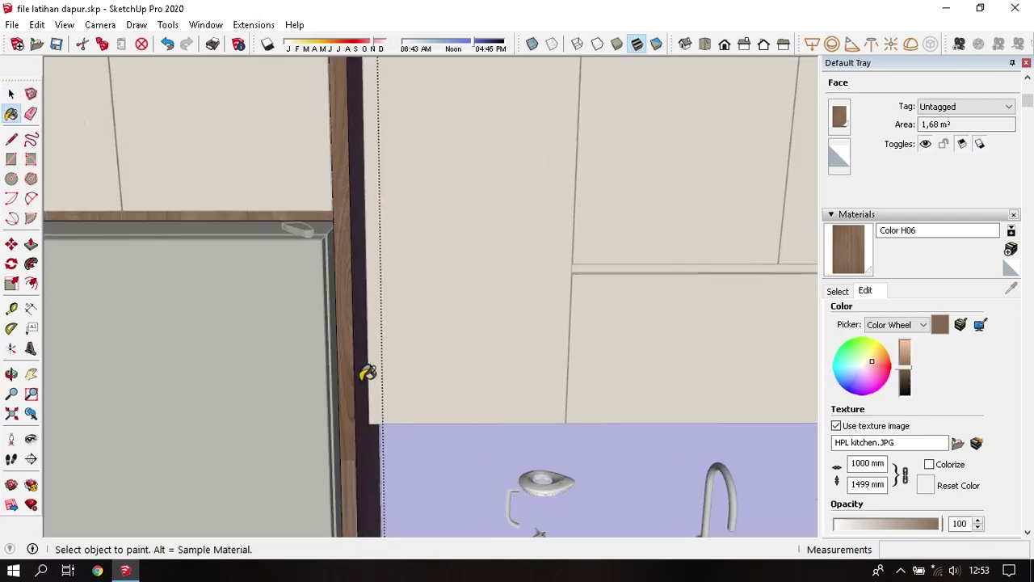
mouse_move(351, 372)
middle_mouse_down()
mouse_move(365, 420)
mouse_move(341, 238)
mouse_move(296, 180)
mouse_move(401, 222)
mouse_move(286, 224)
mouse_move(488, 319)
mouse_move(461, 347)
mouse_move(492, 379)
mouse_move(409, 325)
mouse_move(603, 309)
mouse_move(530, 318)
mouse_move(314, 211)
middle_mouse_up()
scroll(364, 243, "down", 2)
key("space")
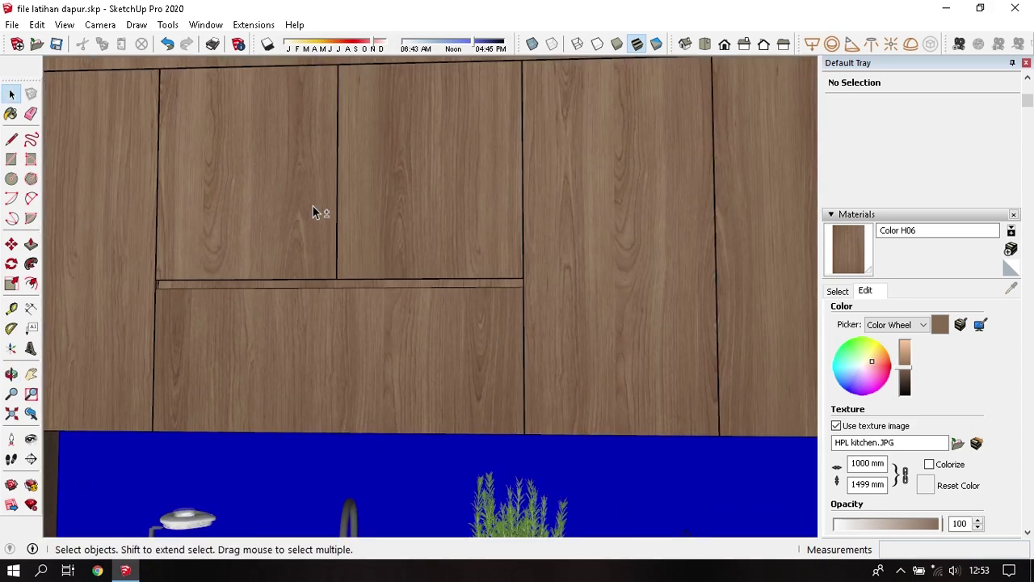
middle_click_drag(424, 367, 526, 399)
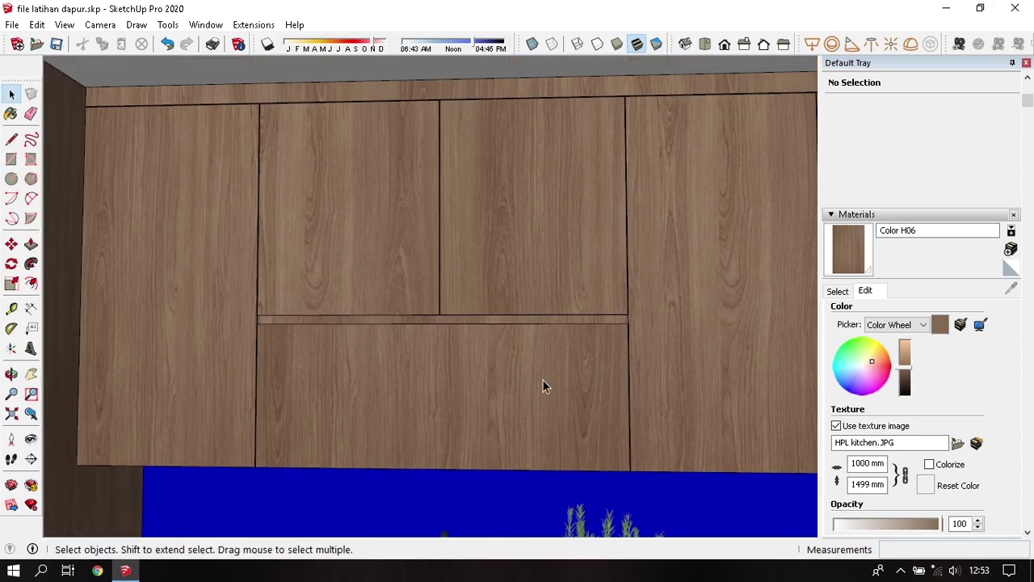
scroll(549, 376, "up", 2)
scroll(453, 357, "up", 2)
middle_click_drag(451, 357, 458, 388)
scroll(376, 351, "down", 2)
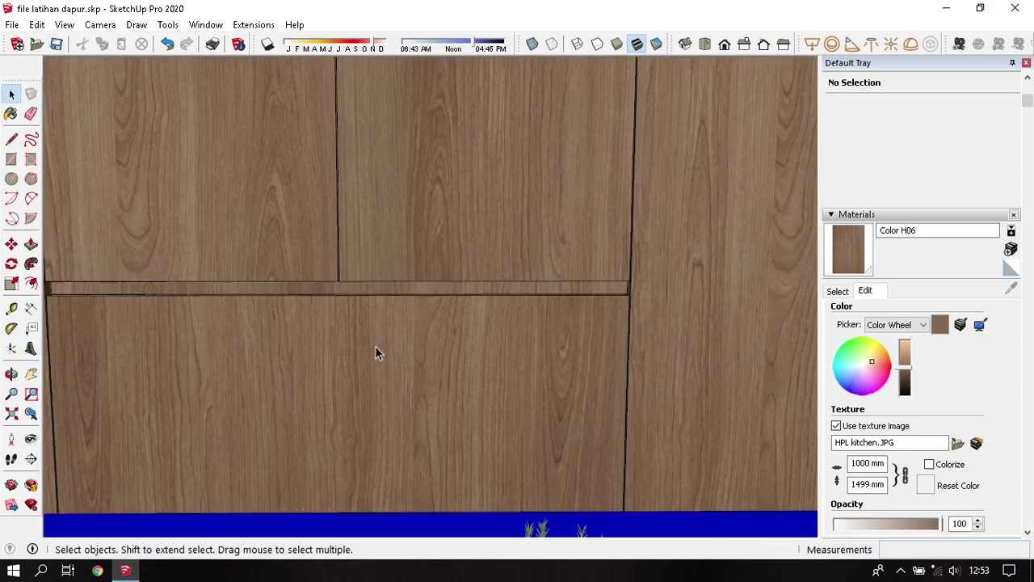
scroll(261, 240, "down", 2)
mouse_move(261, 240)
middle_mouse_down("shift")
mouse_move(389, 256)
mouse_move(372, 284)
middle_mouse_up("shift")
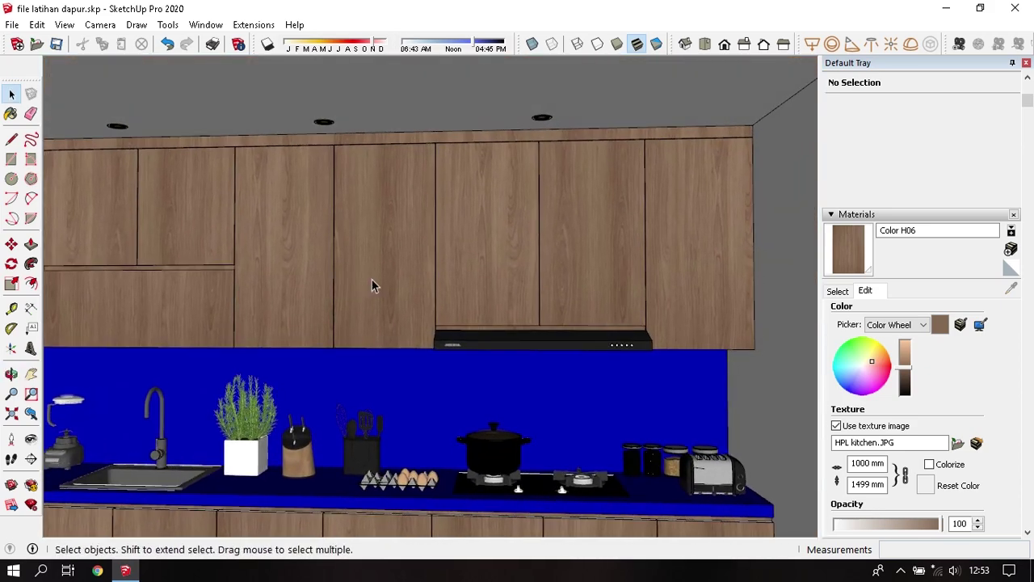
scroll(491, 226, "up", 1)
- Zoom to an upper cabinet door, then orbit to a higher kitchen view
right_click(491, 234)
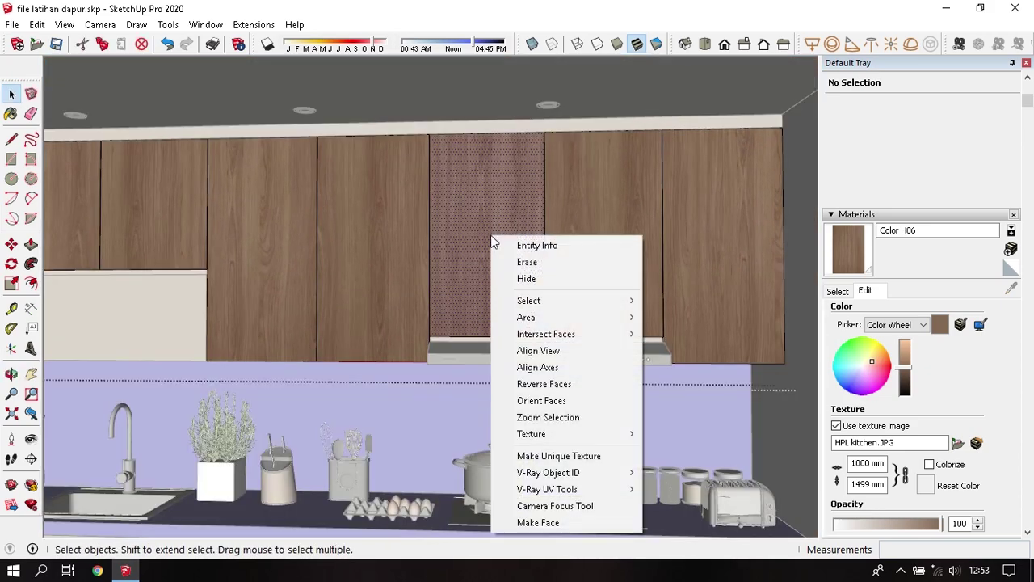
left_click(624, 415)
mouse_move(670, 231)
middle_mouse_down()
mouse_move(582, 277)
mouse_move(446, 191)
middle_mouse_up()
scroll(478, 159, "up", 2)
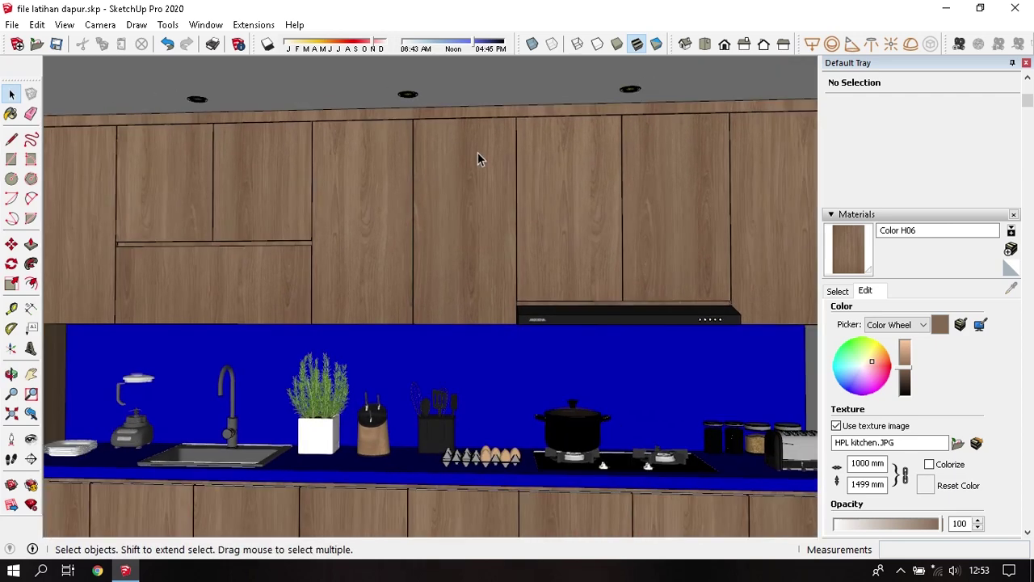
mouse_move(478, 159)
middle_mouse_down()
mouse_move(536, 291)
mouse_move(518, 275)
middle_mouse_up()
- Sample the backsplash material Color I07 and give it the top table marmer.png texture
key("b")
left_click(535, 288, "alt")
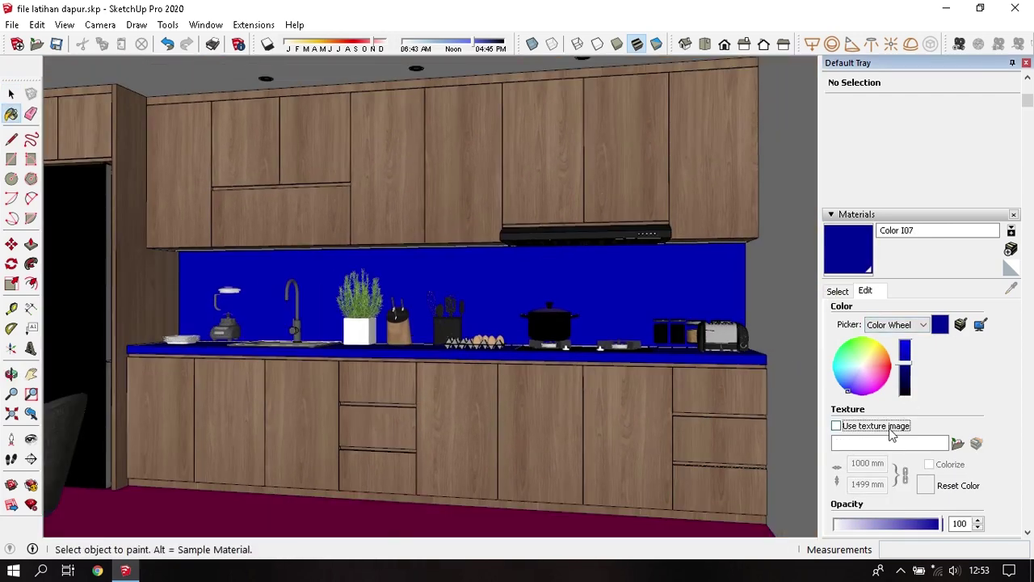
left_click(836, 425)
left_click(655, 309)
double_click(655, 308)
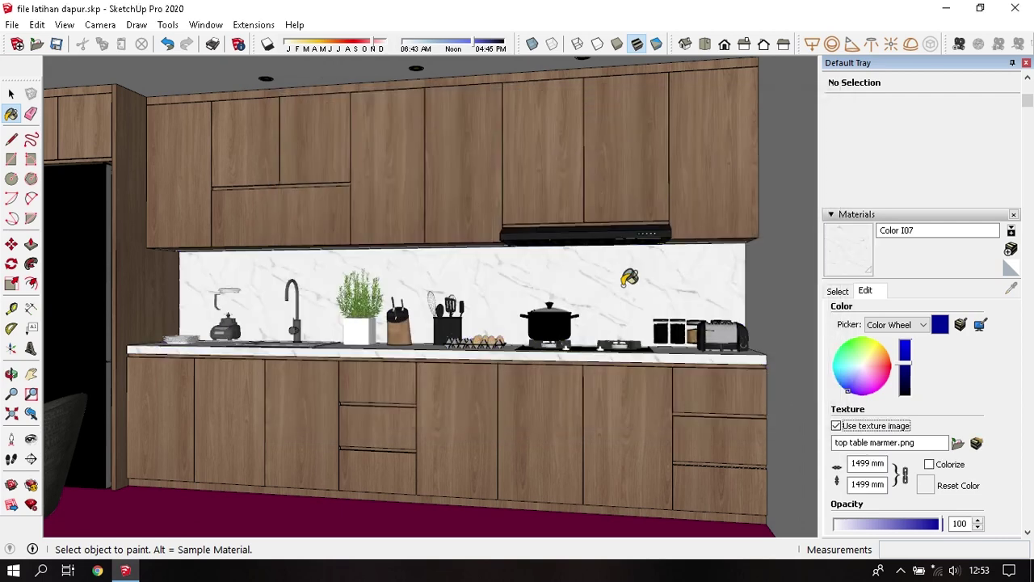
key("space")
left_click(883, 463)
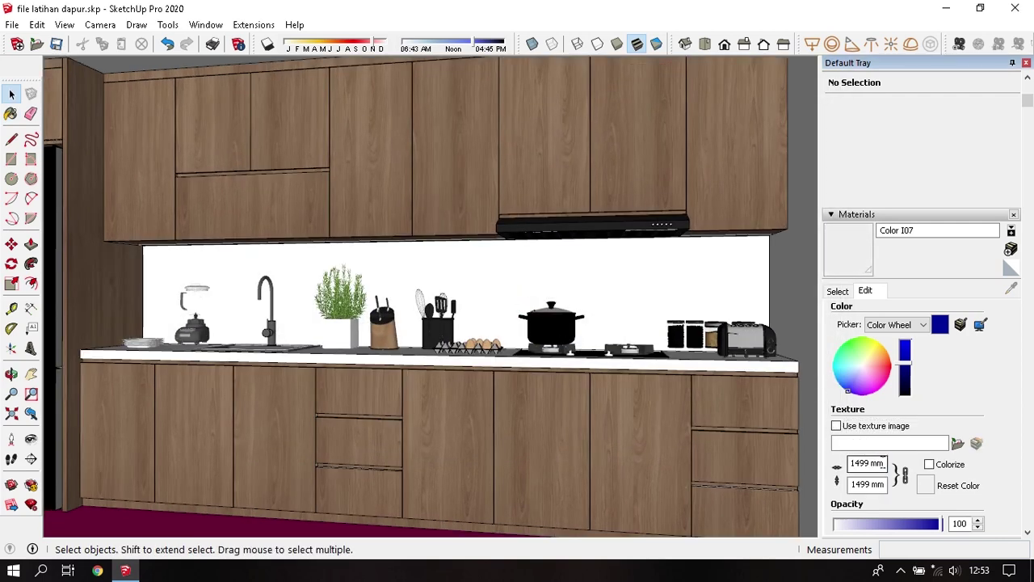
type("2")
- Reload top table marmer.png and set the marble texture width to 3000 mm
middle_click_drag(479, 306, 436, 311)
left_click(881, 484)
type("2000")
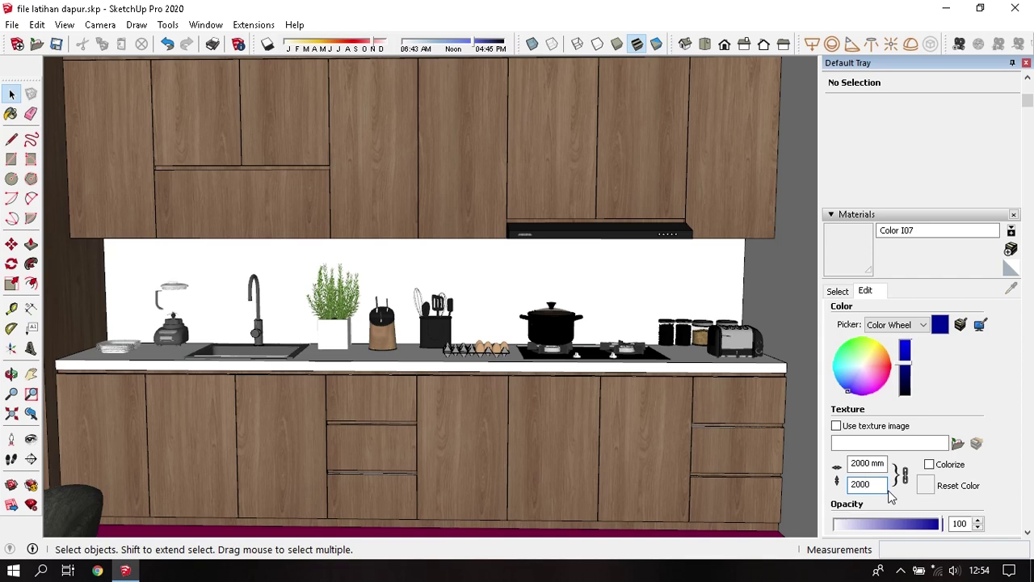
scroll(480, 280, "up", 3)
middle_click_drag(480, 279, 452, 283)
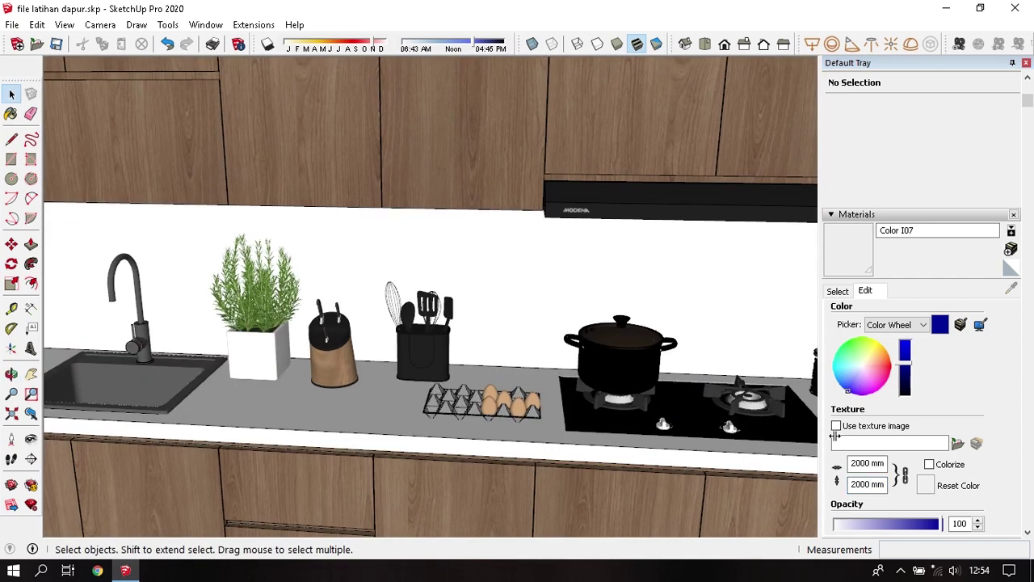
left_click(958, 443)
double_click(644, 288)
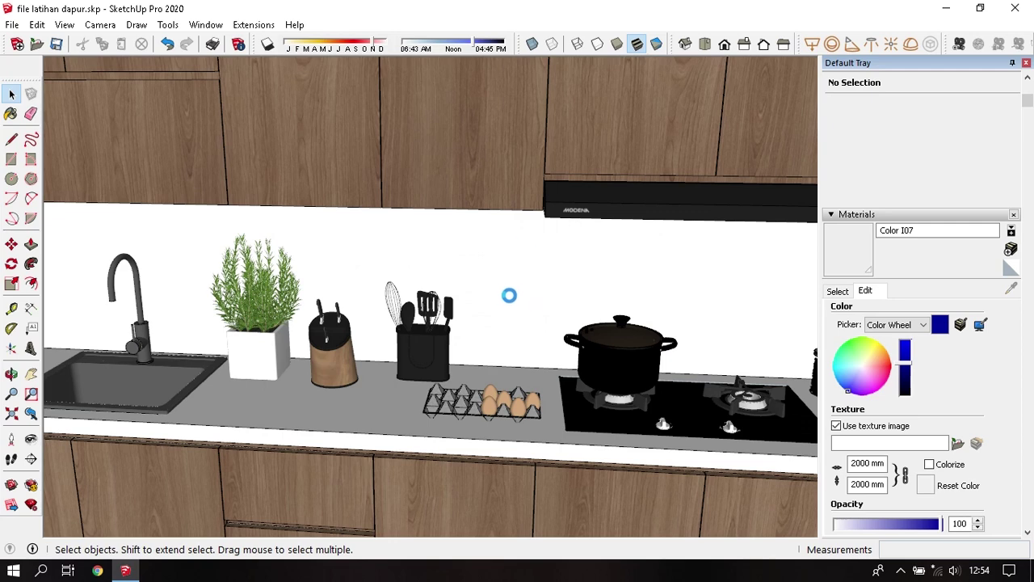
middle_click_drag(489, 282, 517, 279)
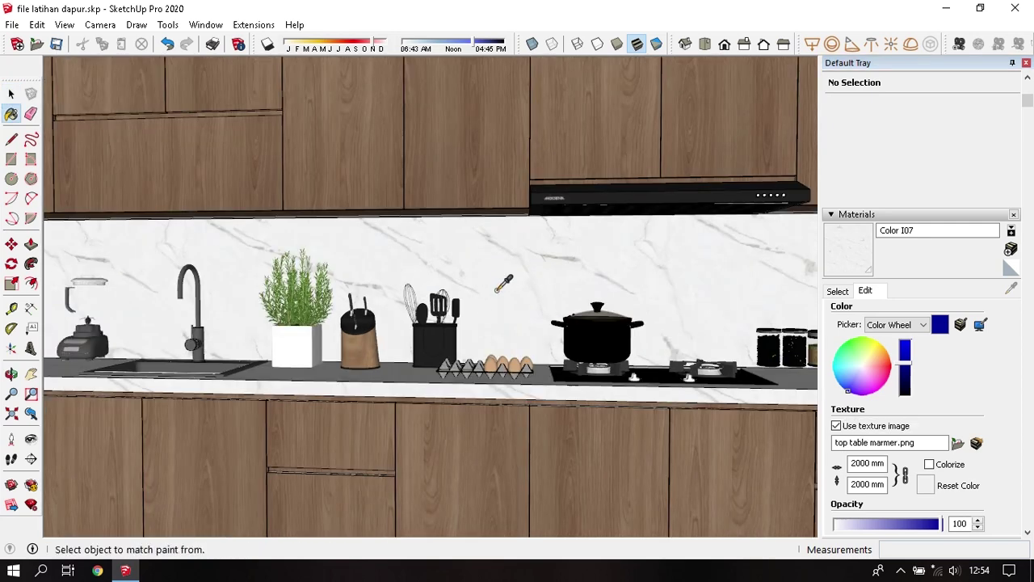
left_click(883, 463)
type("3000")
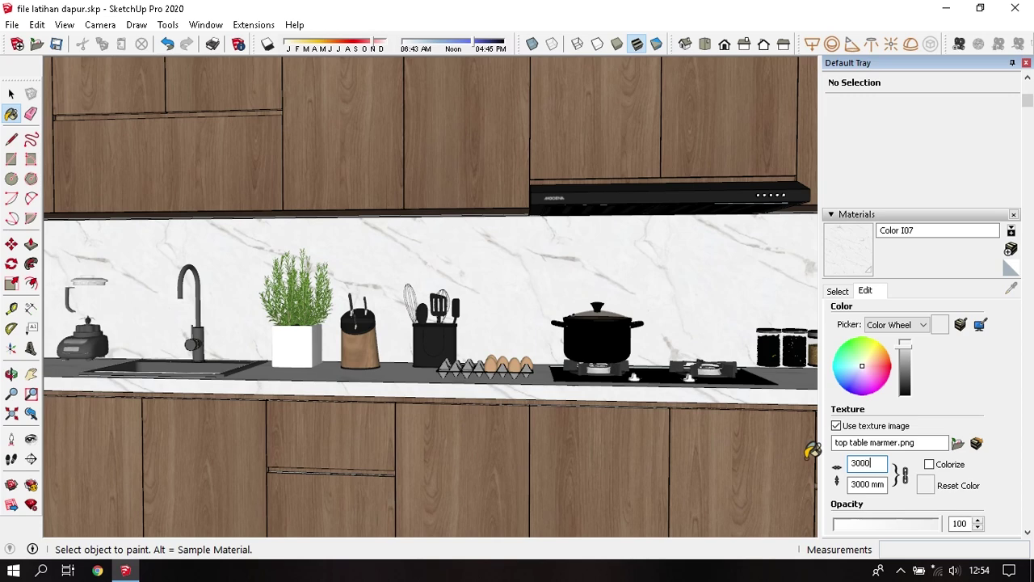
key("Return")
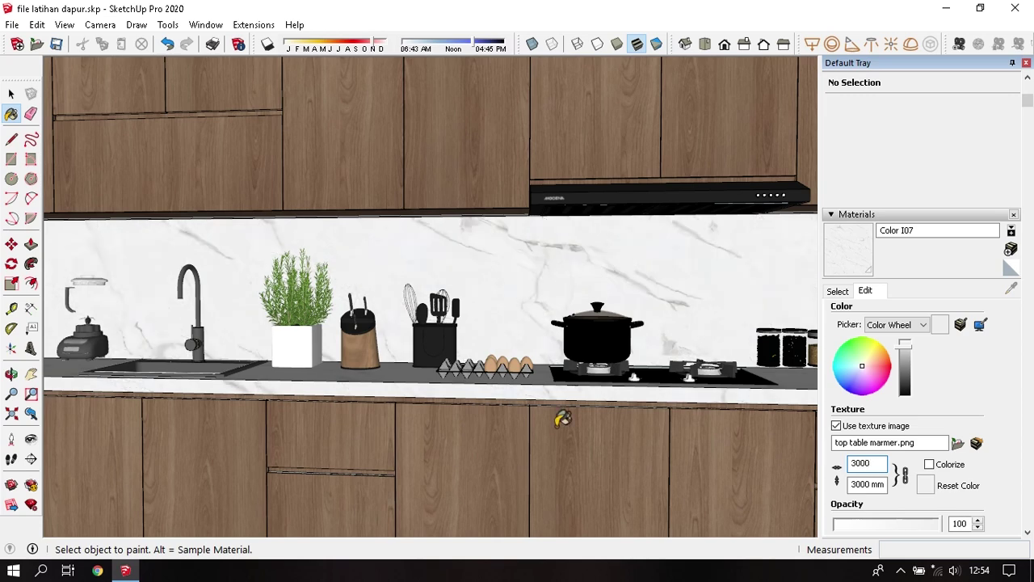
- Reposition the marble texture on the countertop face using Texture > Position
scroll(566, 415, "down", 2)
scroll(383, 247, "down", 3)
middle_click_drag(428, 352, 447, 342)
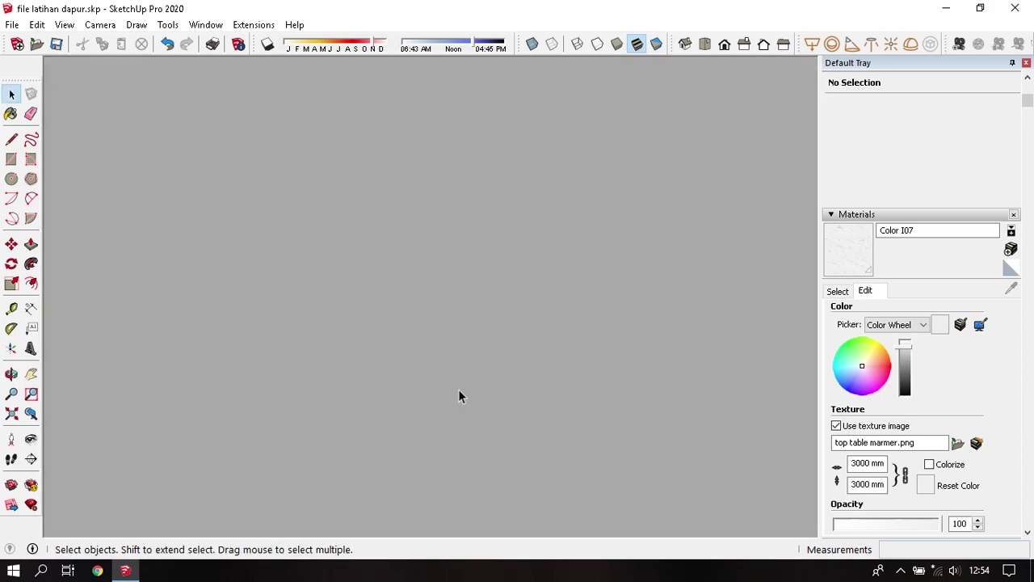
right_click(456, 388)
left_click(451, 346)
scroll(451, 346, "up", 3)
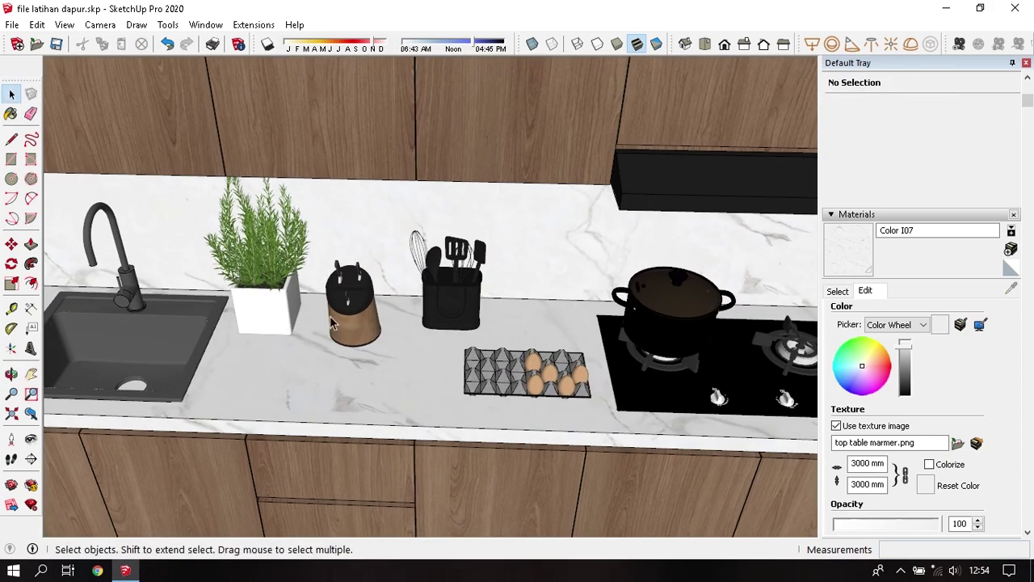
left_click(491, 272)
double_click(526, 328)
right_click(526, 322)
left_click(703, 224)
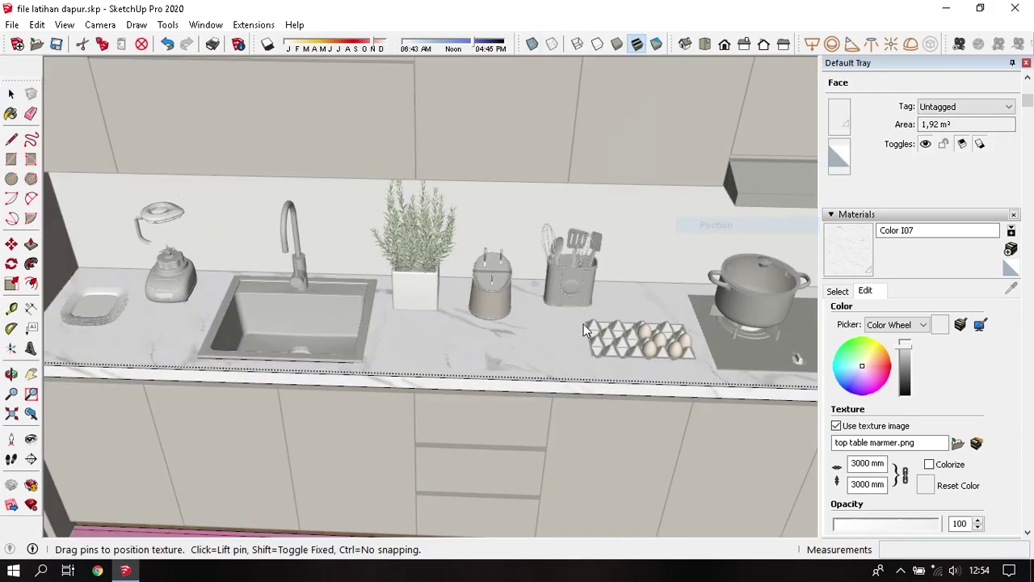
key("Return")
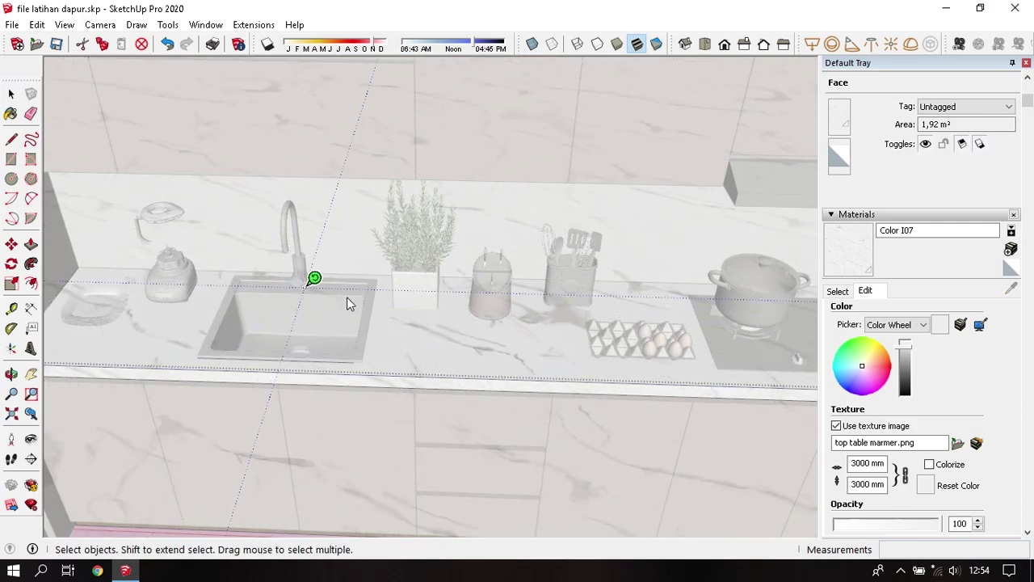
- Sample the pink floor material with the Paint Bucket
key("b")
key("space")
scroll(496, 224, "down", 3)
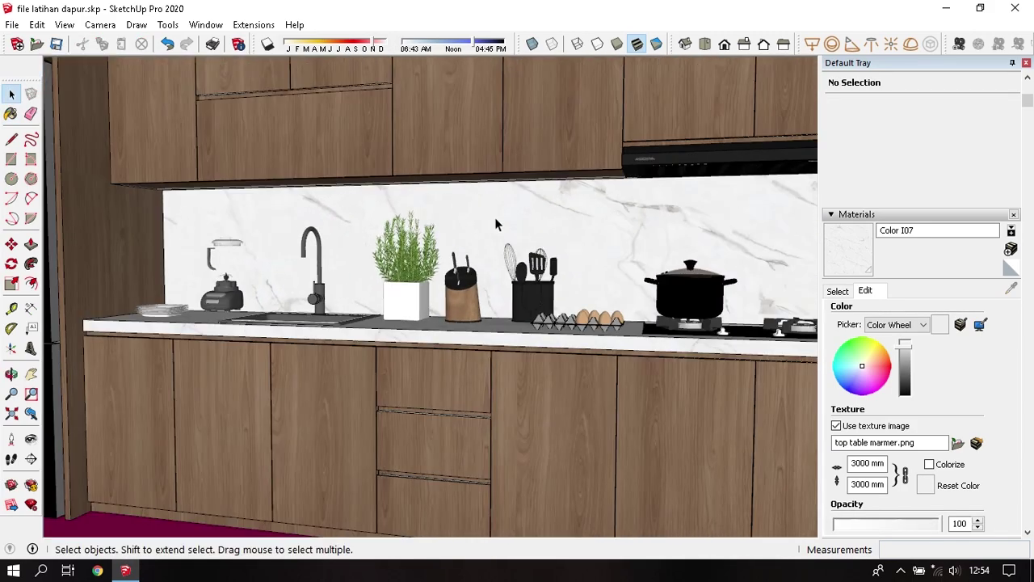
scroll(415, 300, "down", 2)
scroll(480, 358, "down", 2)
key("b")
left_click(726, 333, "alt")
- Give the floor material the lantai concrete.png texture image
left_click(836, 425)
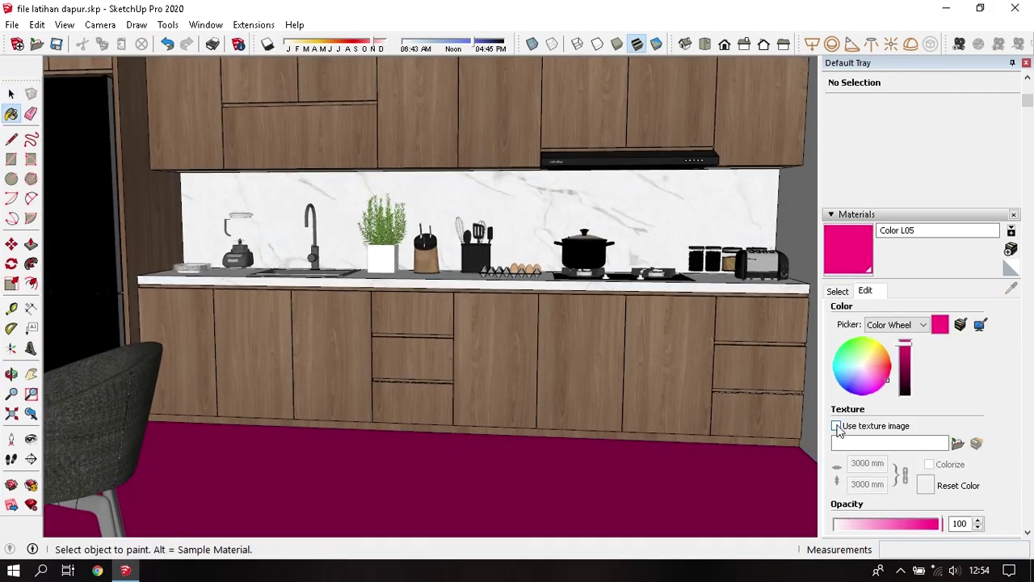
double_click(805, 211)
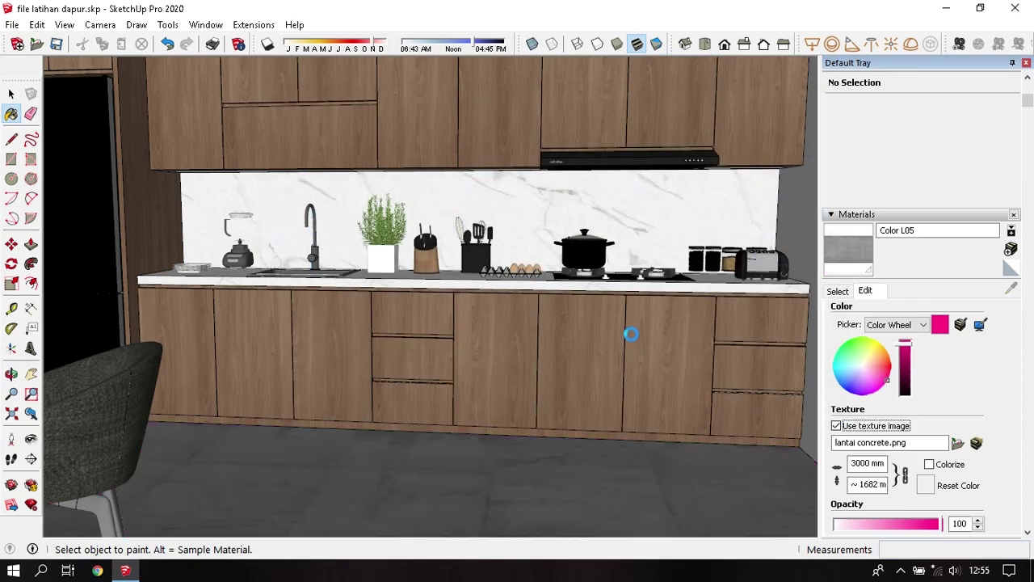
middle_click_drag(631, 333, 611, 477)
key("space")
scroll(493, 345, "down", 3)
mouse_move(494, 345)
middle_mouse_down()
mouse_move(506, 444)
mouse_move(492, 401)
middle_mouse_up()
scroll(506, 443, "up", 5)
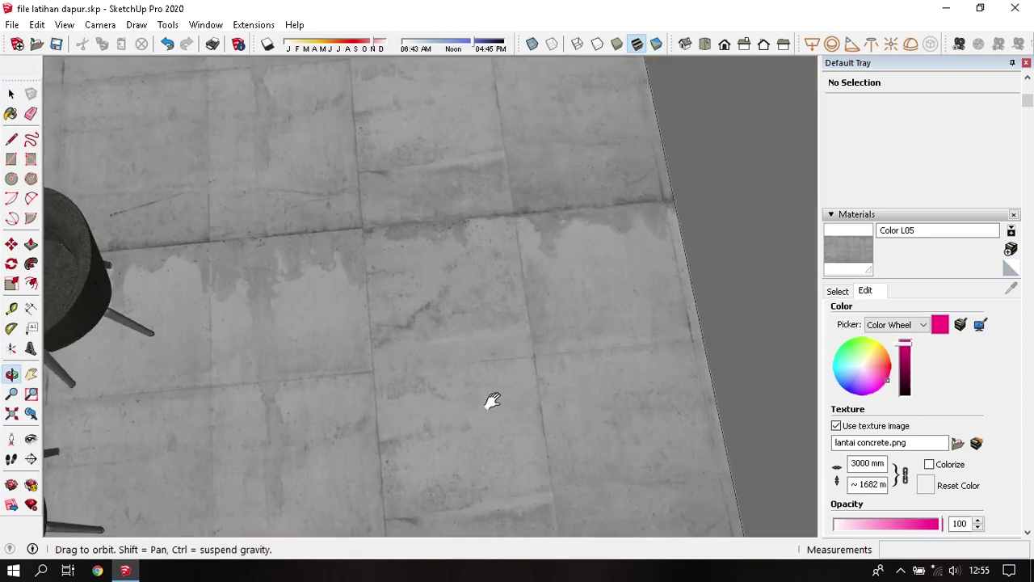
- Measure a concrete floor tile and set the texture width to 5000 mm
key("t")
left_click(523, 417)
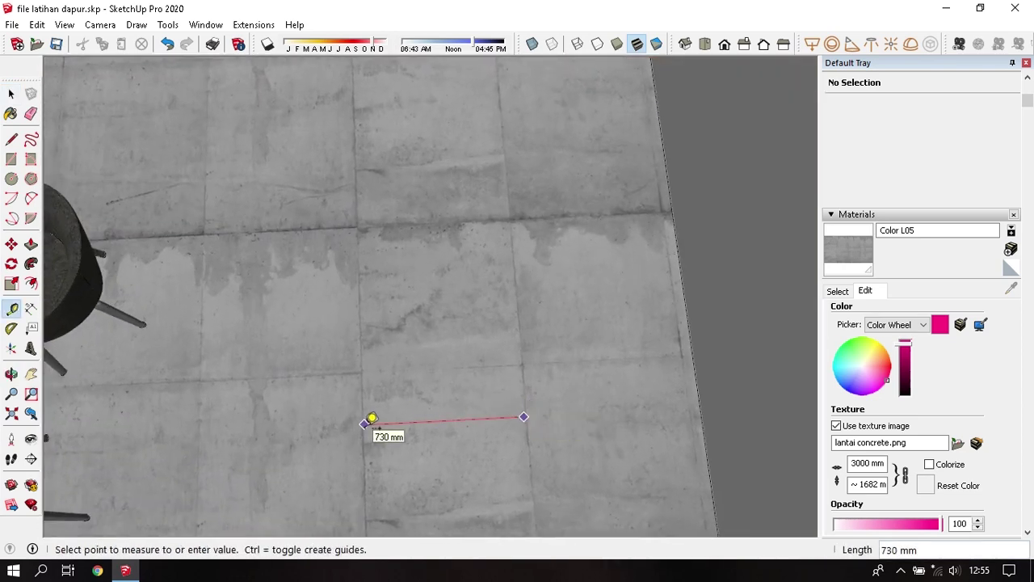
key("space")
left_click(861, 463)
type("5000")
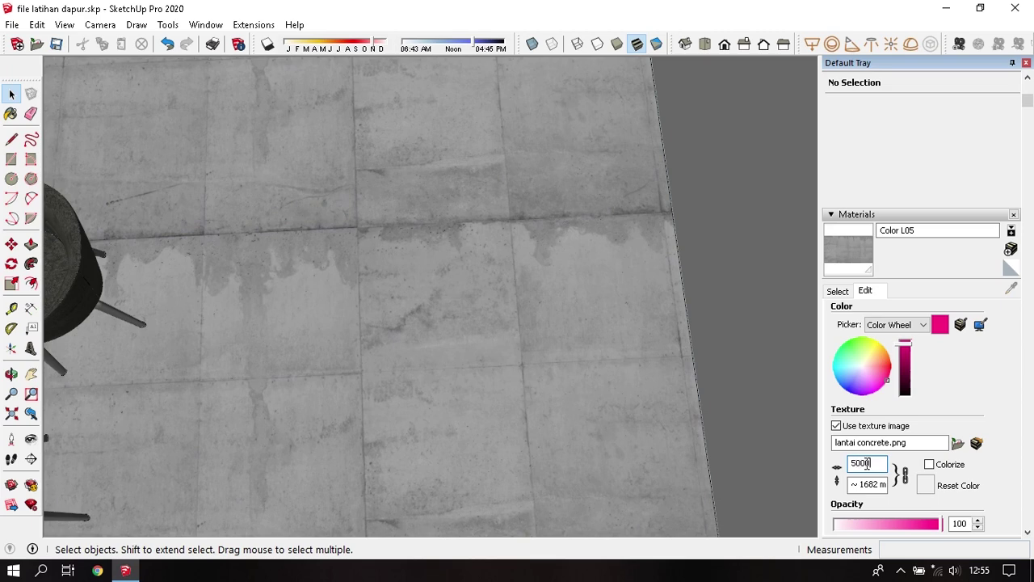
key("Return")
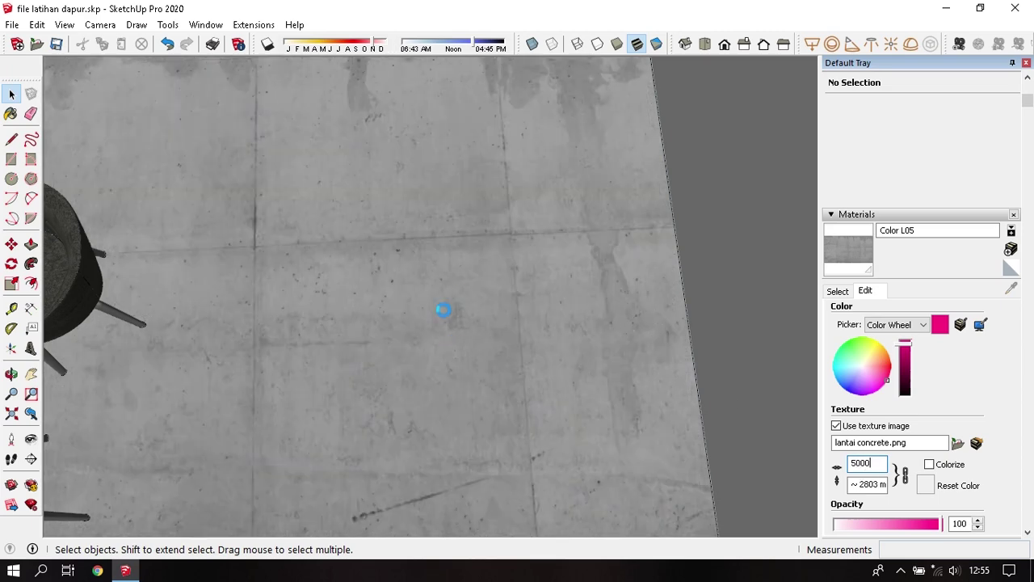
scroll(424, 246, "down", 2)
scroll(516, 196, "down", 3)
scroll(501, 267, "down", 3)
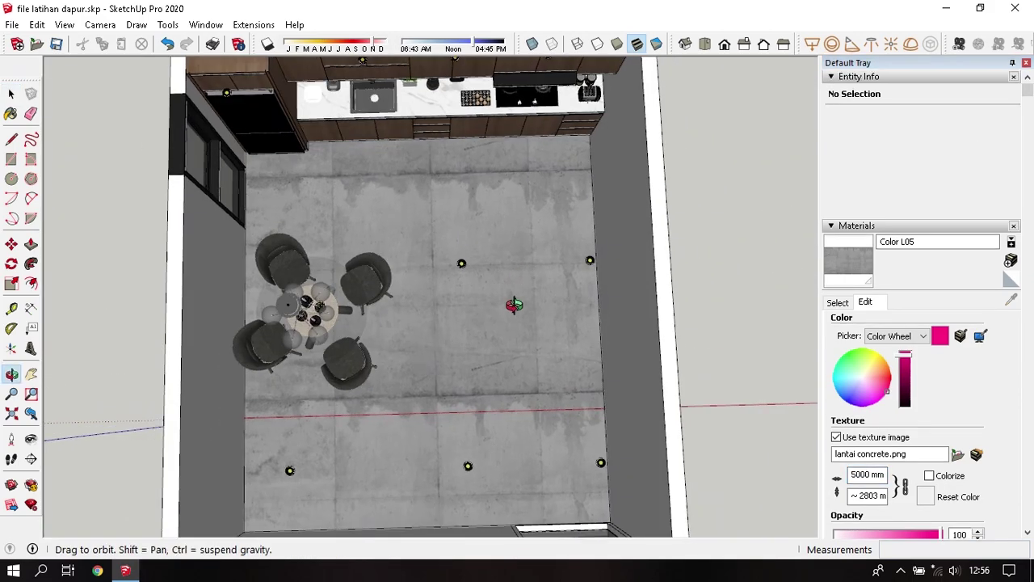
middle_click_drag(481, 336, 416, 283)
scroll(424, 215, "up", 3)
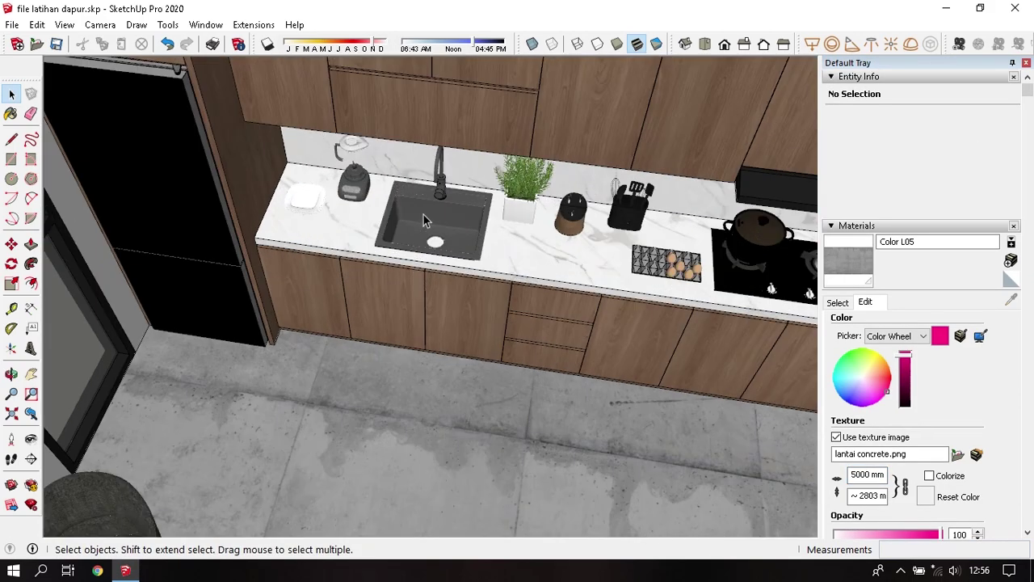
mouse_move(697, 235)
middle_mouse_down()
mouse_move(482, 416)
mouse_move(505, 413)
mouse_move(482, 375)
middle_mouse_up()
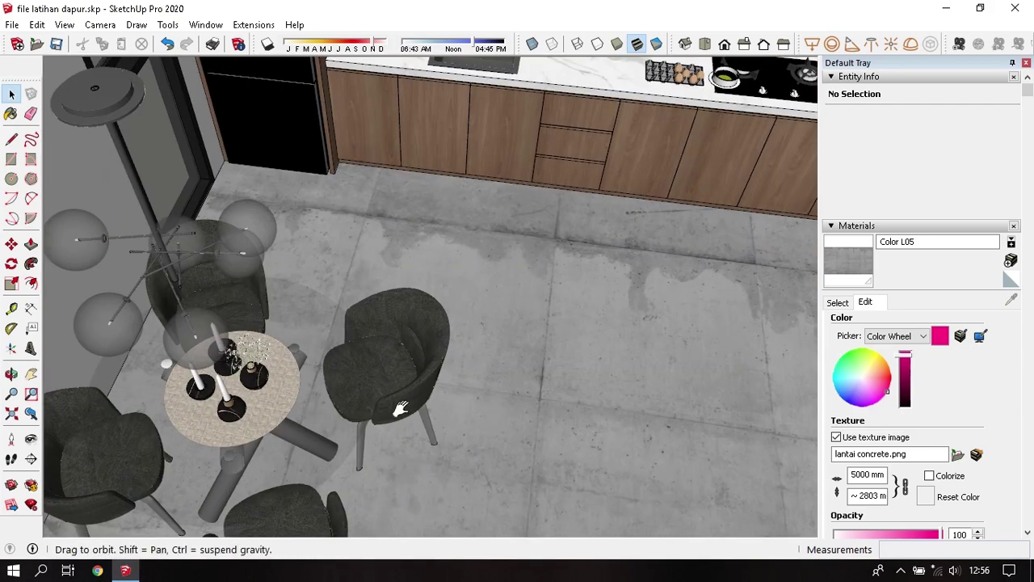
middle_click_drag(397, 411, 240, 352)
scroll(239, 353, "up", 3)
middle_click_drag(229, 316, 325, 272)
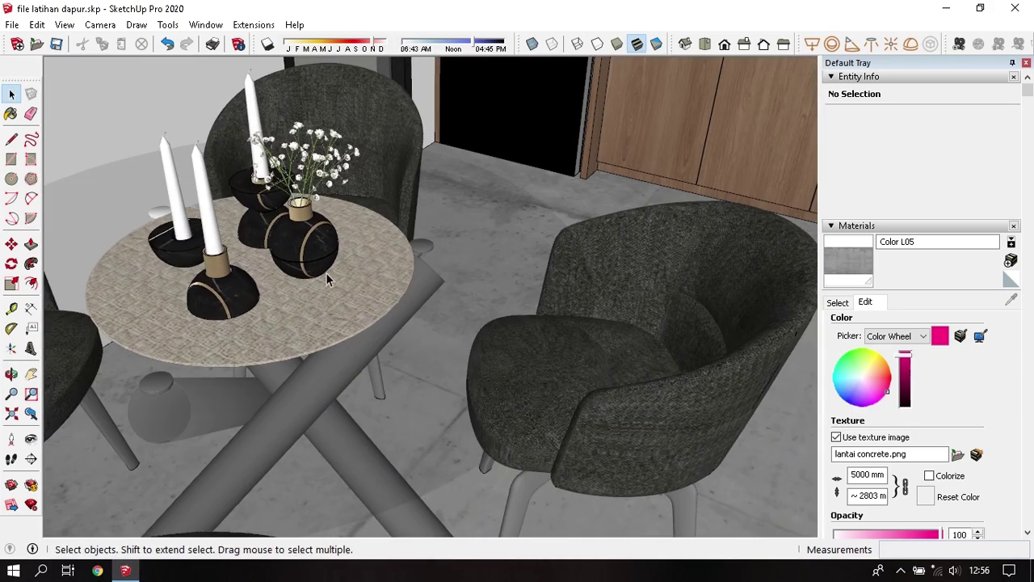
scroll(474, 378, "down", 2)
mouse_move(473, 378)
middle_mouse_down()
mouse_move(406, 254)
mouse_move(466, 300)
mouse_move(402, 411)
mouse_move(324, 356)
mouse_move(283, 393)
mouse_move(508, 427)
mouse_move(484, 370)
middle_mouse_up()
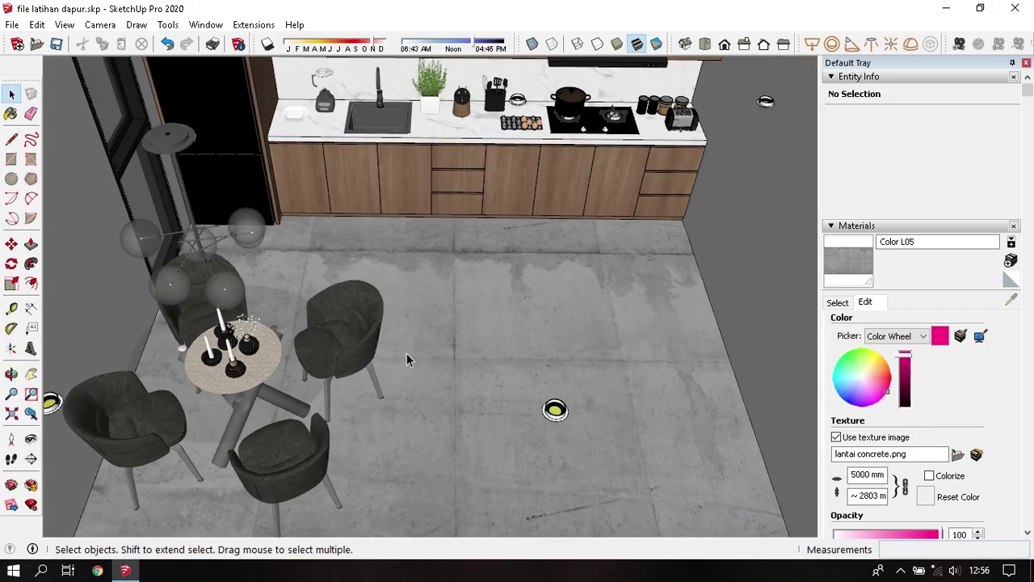
middle_click_drag(406, 353, 423, 332)
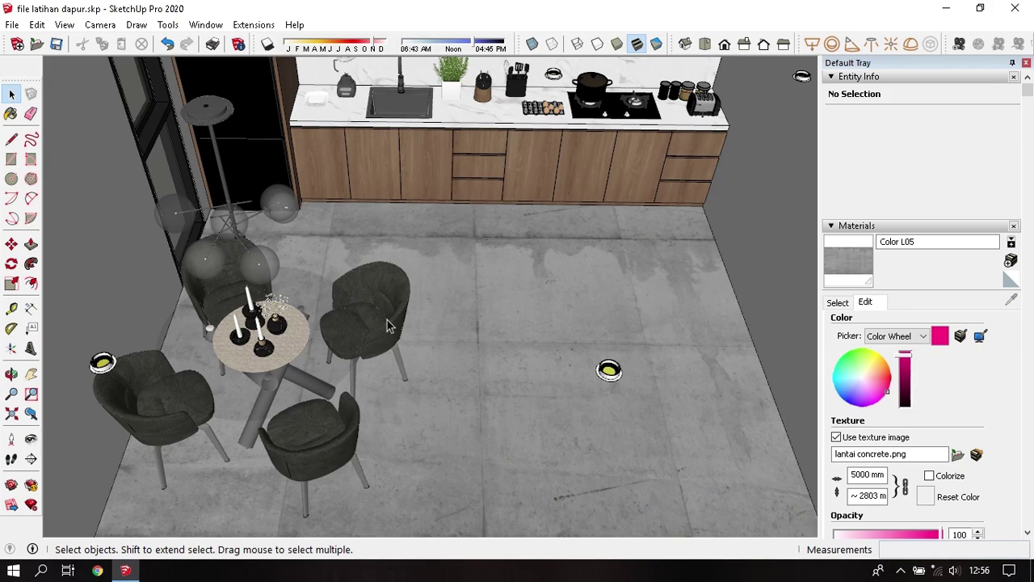
scroll(387, 319, "up", 3)
scroll(388, 323, "up", 3)
scroll(390, 323, "up", 3)
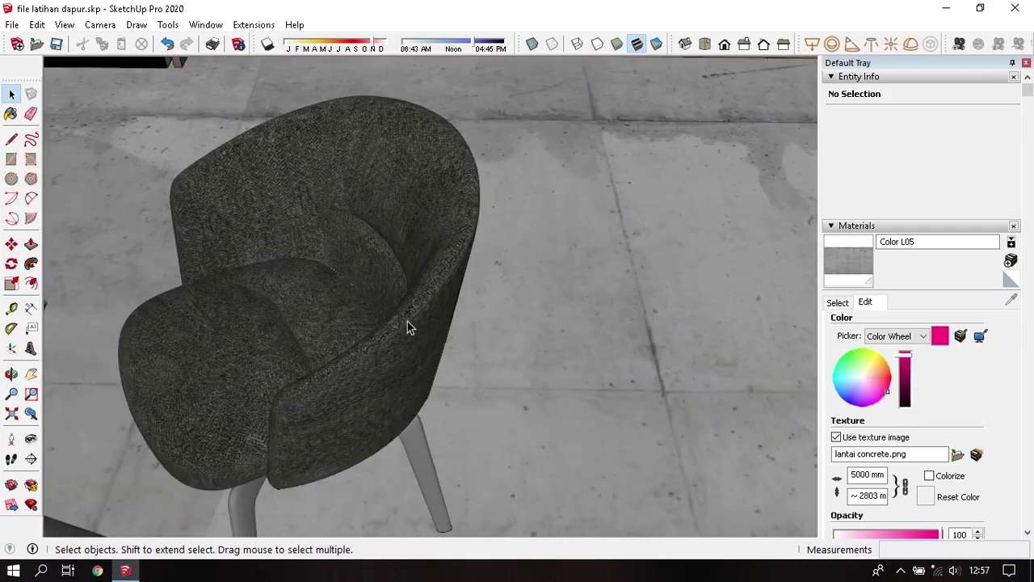
mouse_move(408, 323)
middle_mouse_down()
mouse_move(362, 222)
mouse_move(293, 391)
middle_mouse_up()
scroll(339, 380, "down", 2)
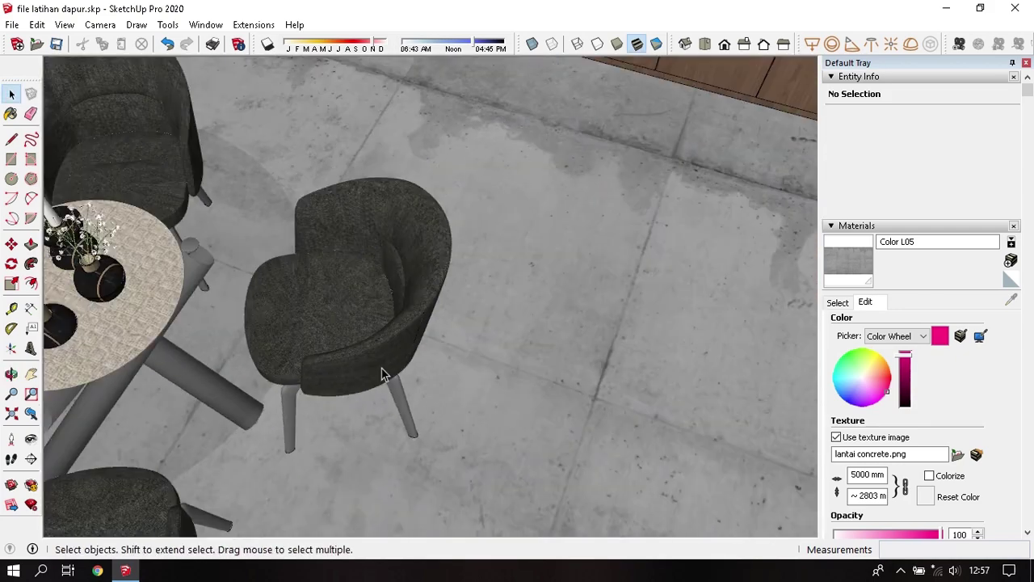
scroll(383, 374, "down", 1)
scroll(383, 374, "down", 3)
mouse_move(381, 365)
middle_mouse_down()
mouse_move(501, 339)
mouse_move(518, 283)
mouse_move(477, 210)
middle_mouse_up()
scroll(477, 211, "up", 2)
scroll(453, 243, "down", 3)
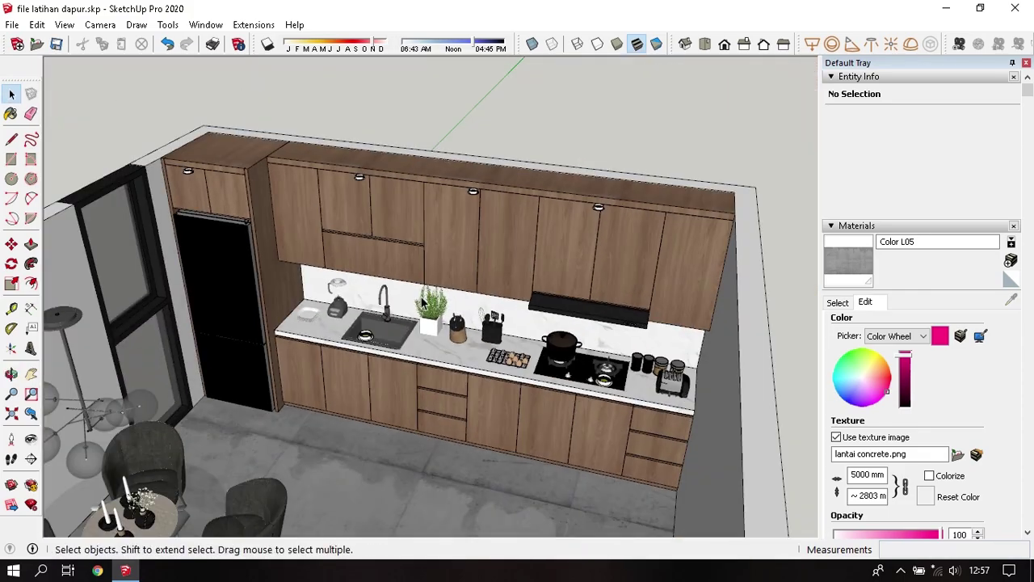
mouse_move(452, 242)
middle_mouse_down()
mouse_move(408, 257)
mouse_move(452, 210)
mouse_move(510, 190)
middle_mouse_up()
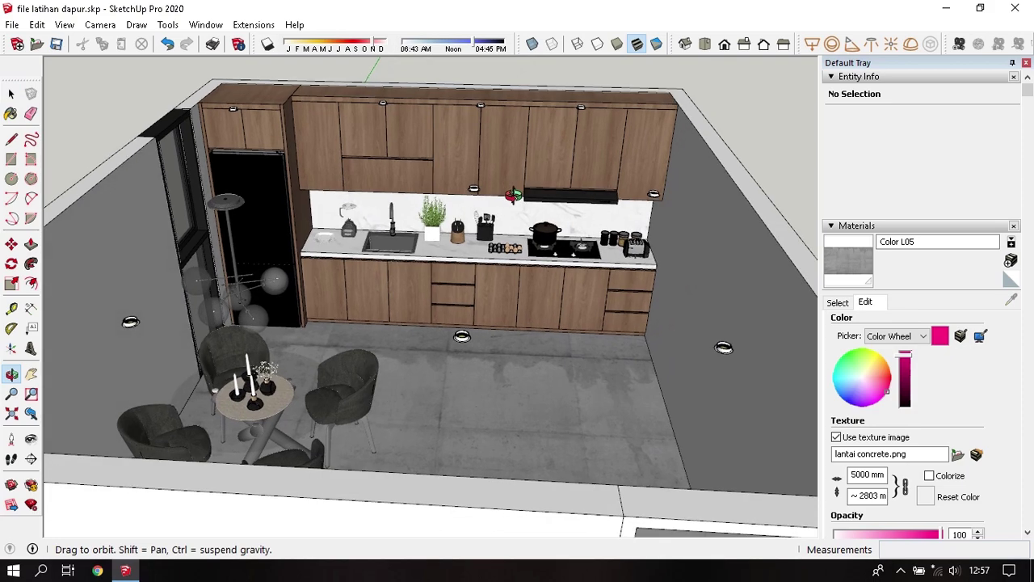
scroll(481, 185, "up", 2)
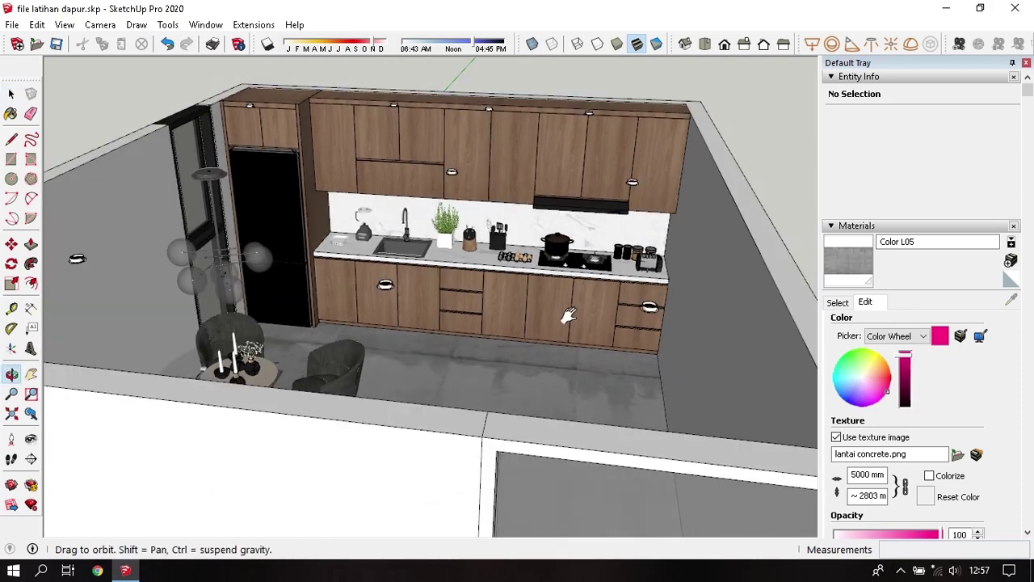
middle_click_drag(554, 266, 395, 215)
key("b")
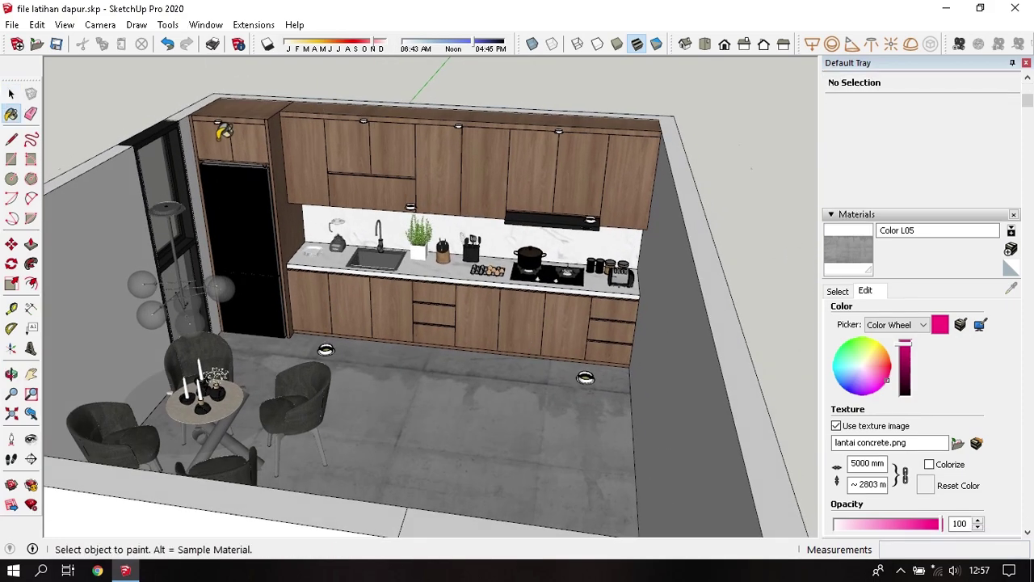
- Sample the grey translucent glass material and bring up the V-Ray material editor
middle_click_drag(220, 123, 227, 295)
scroll(226, 295, "up", 3)
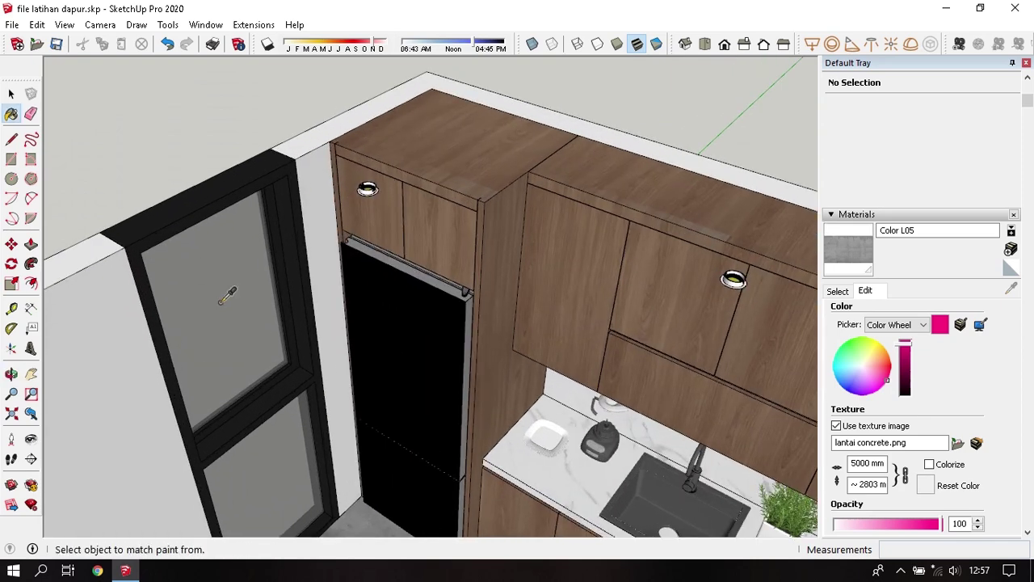
left_click(221, 301, "alt")
left_click(254, 25)
mouse_move(265, 59)
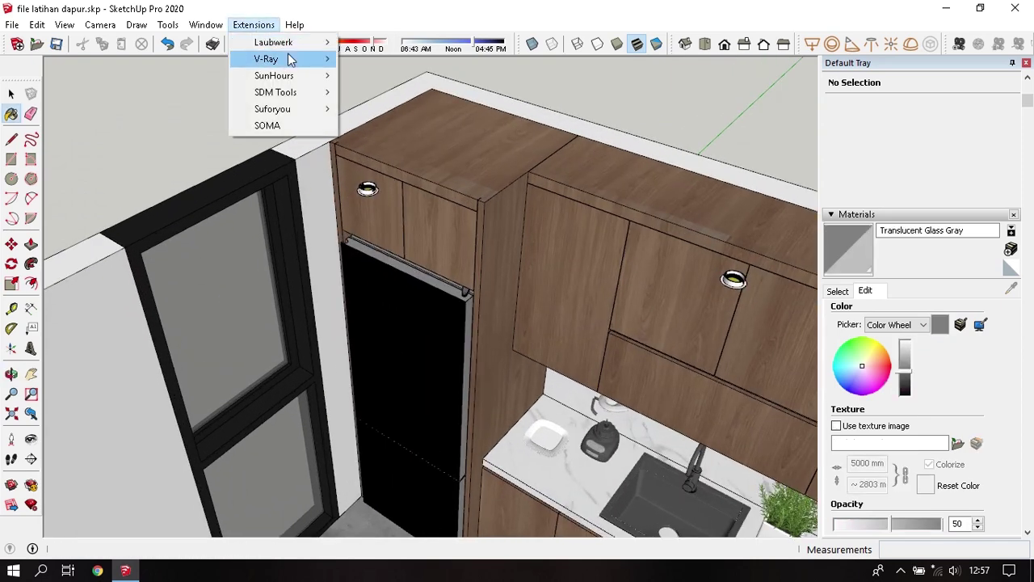
left_click(379, 60)
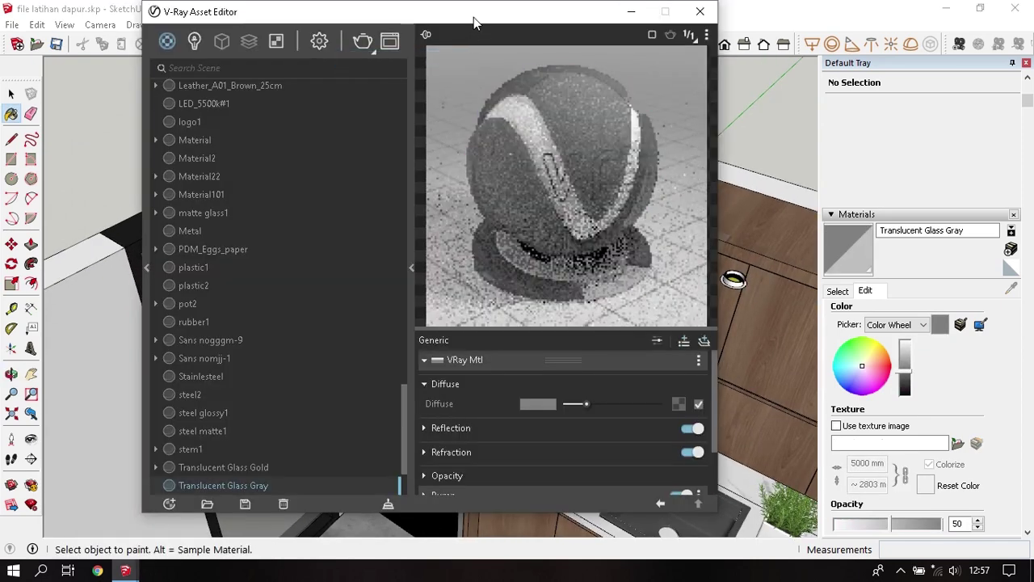
mouse_move(473, 17)
left_mouse_down()
mouse_move(608, 4)
mouse_move(598, 21)
left_mouse_up()
- Make the grey glass reflection white, raise its refraction toward white, and lower its opacity
left_click(642, 429)
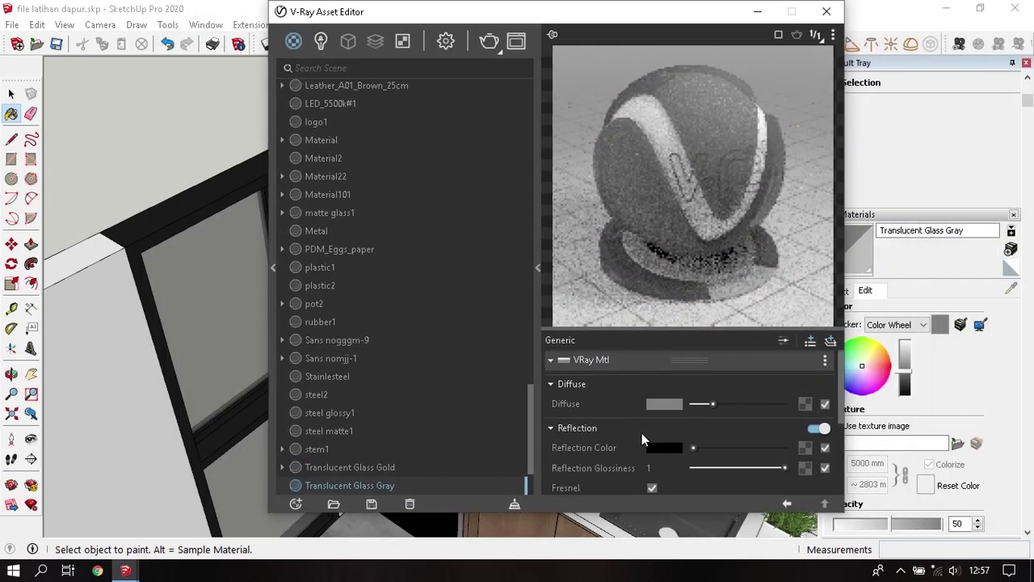
left_click_drag(695, 450, 808, 465)
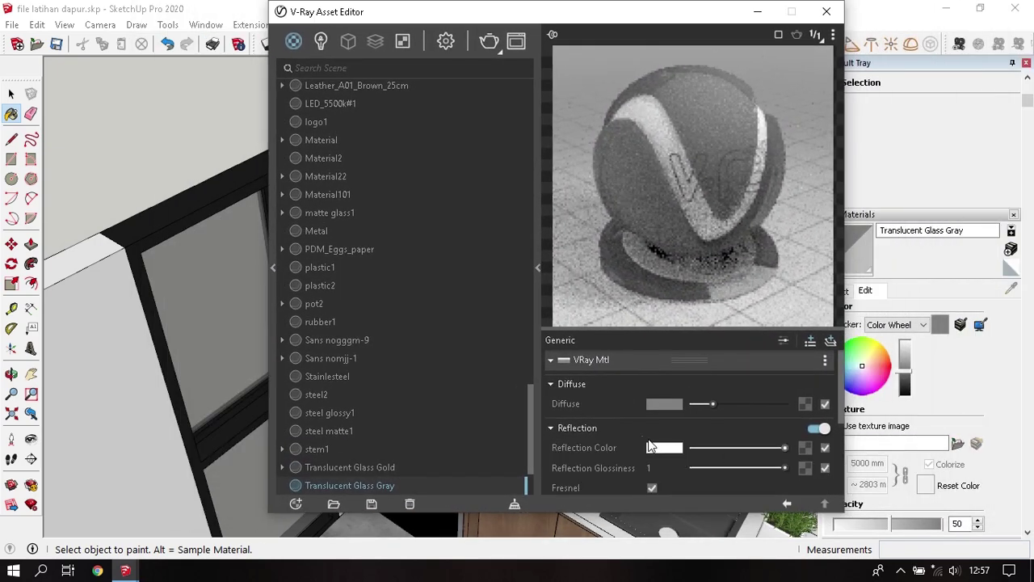
left_click(623, 427)
left_click(615, 452)
left_click_drag(691, 472, 784, 473)
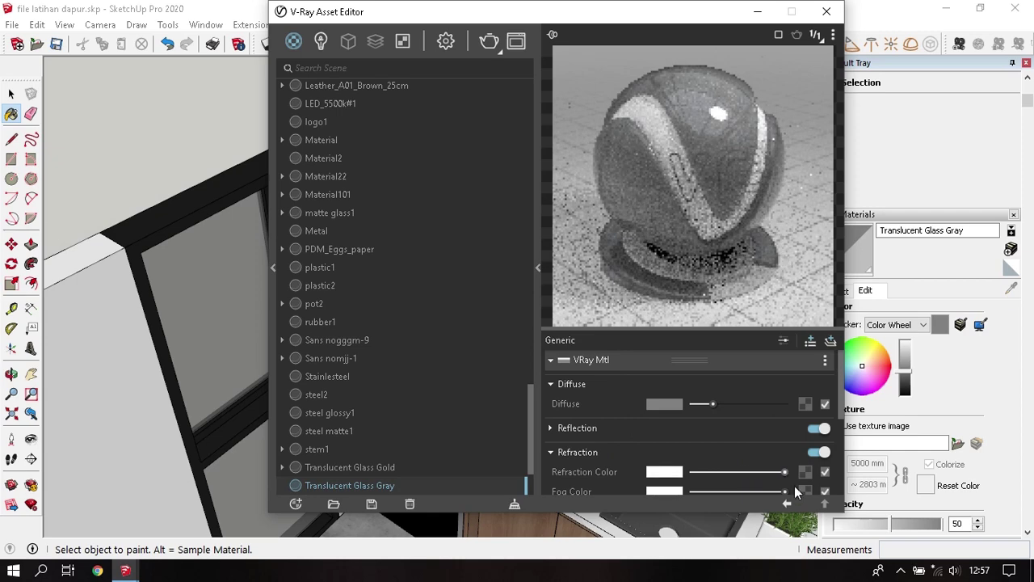
left_click(605, 453)
mouse_move(210, 340)
middle_mouse_down()
mouse_move(128, 326)
mouse_move(186, 316)
middle_mouse_up()
- Sample Glass_Crystal from the lamp spheres and review its reflection and refraction settings
left_click(172, 366, "alt")
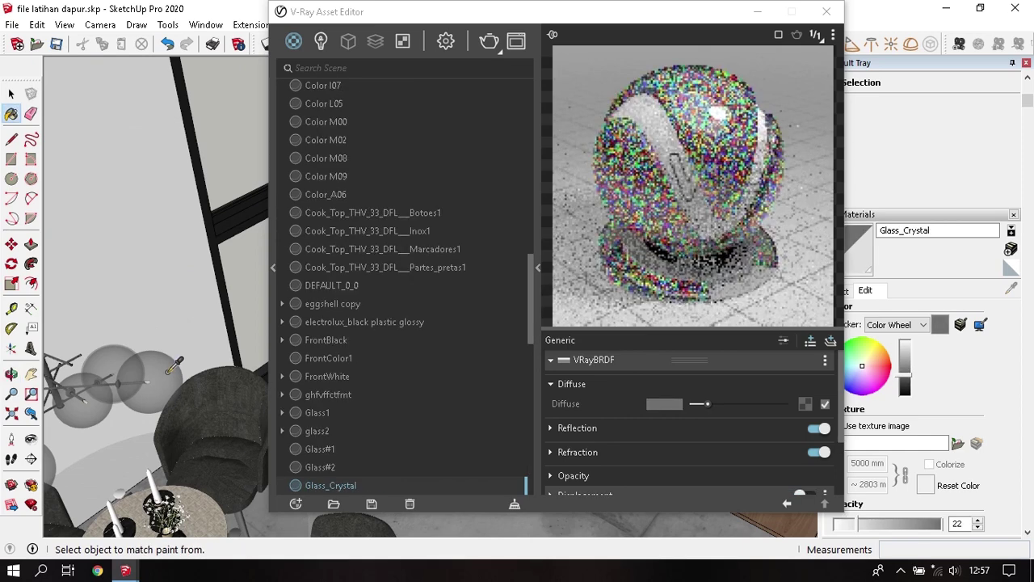
left_click(607, 424)
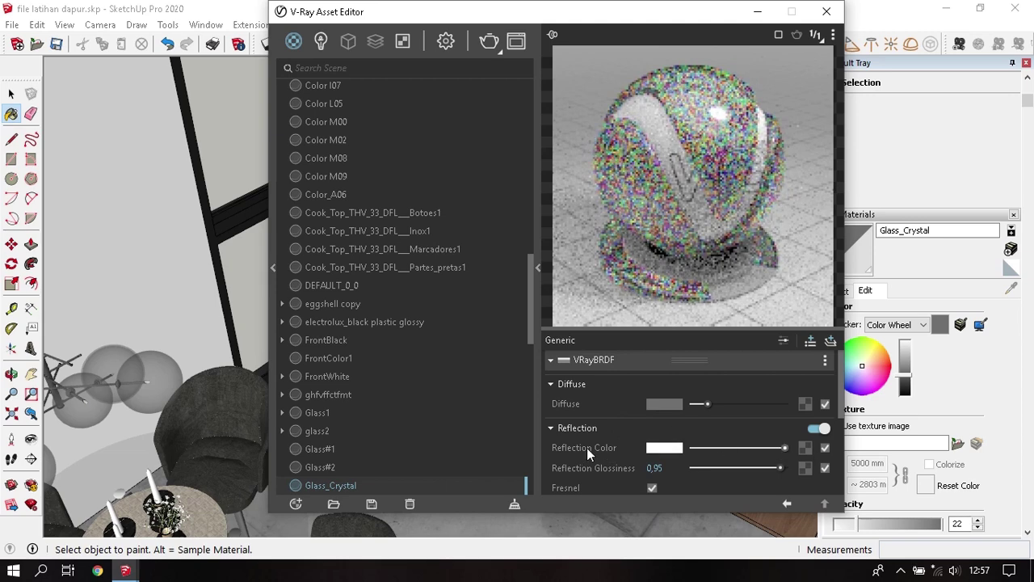
left_click(588, 429)
left_click(612, 450)
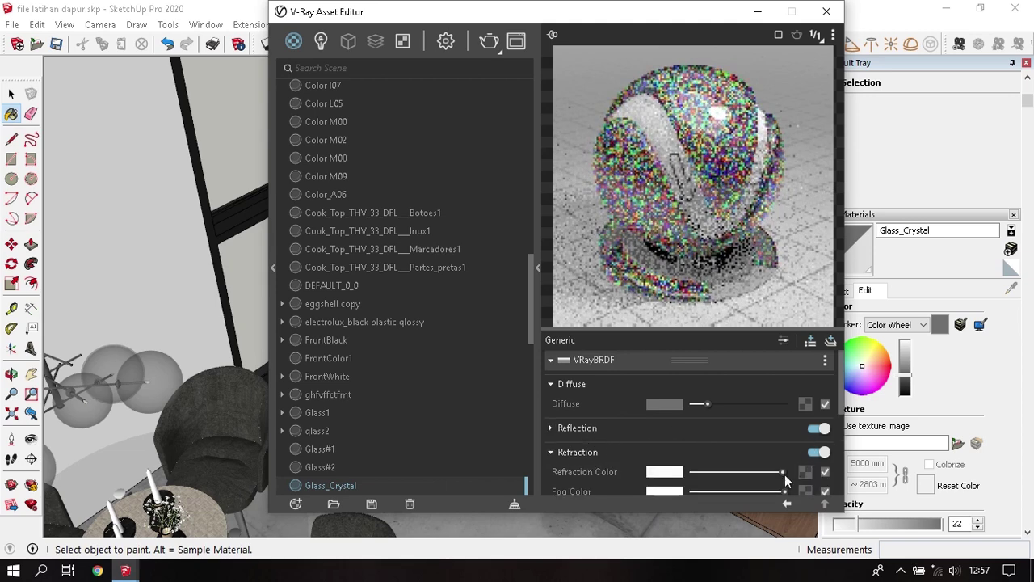
left_click(614, 451)
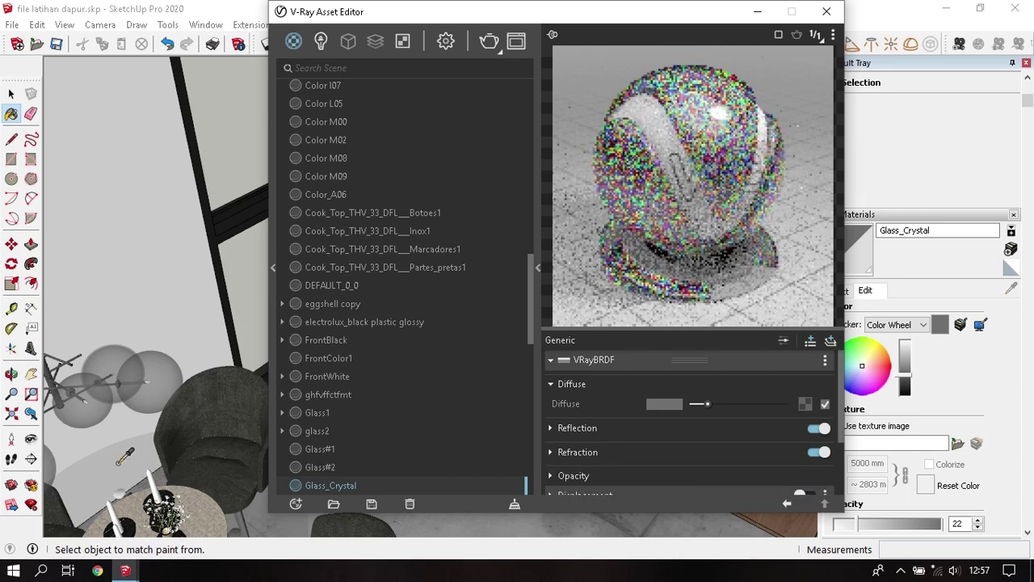
- Sample the window glass Glass#1 and make its reflection colour fully white
left_click(119, 463, "alt")
left_click(619, 430)
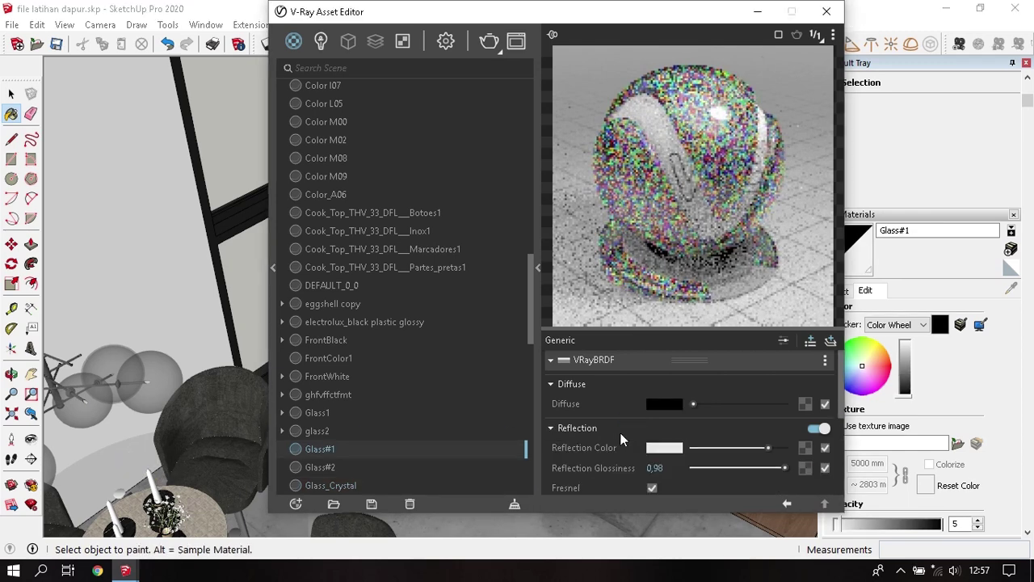
left_click_drag(768, 449, 785, 448)
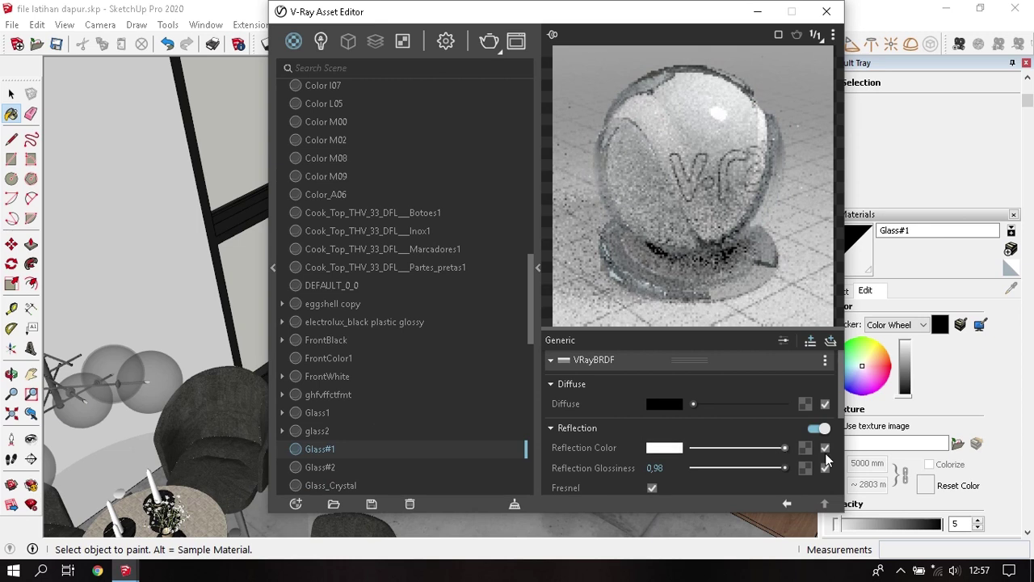
left_click(602, 428)
left_click(609, 453)
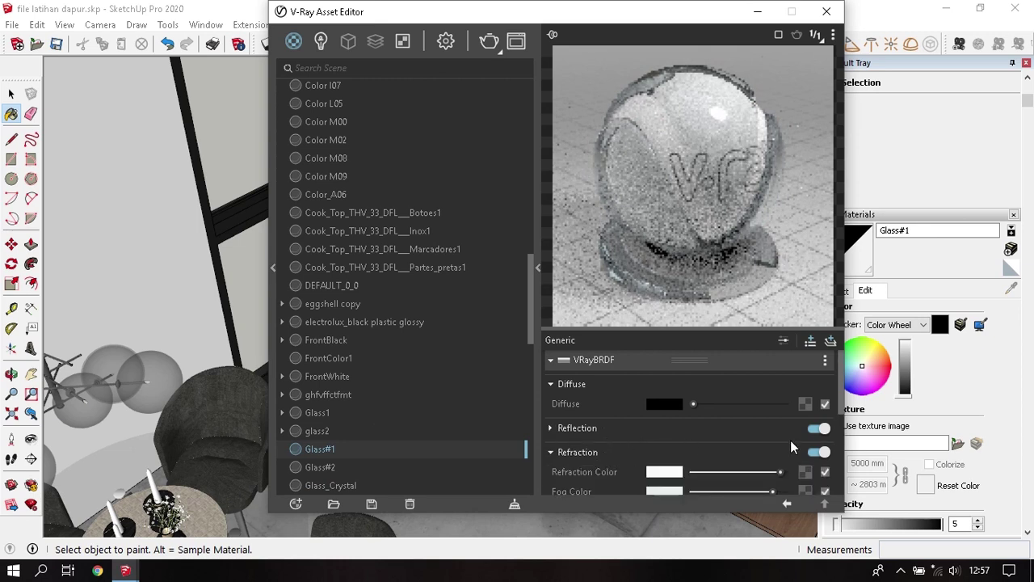
left_click(599, 451)
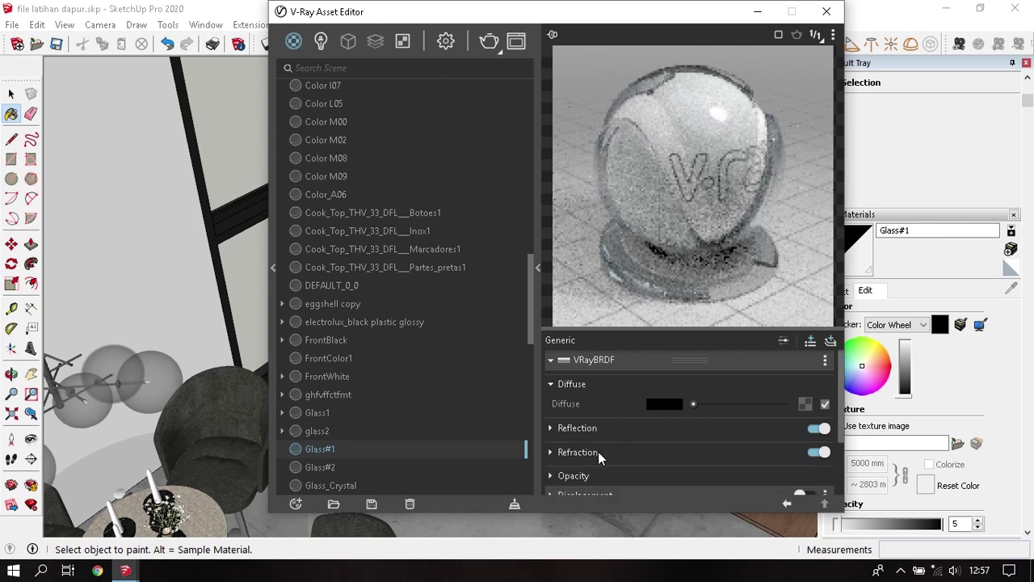
middle_click_drag(237, 212, 179, 260)
scroll(178, 261, "up", 3)
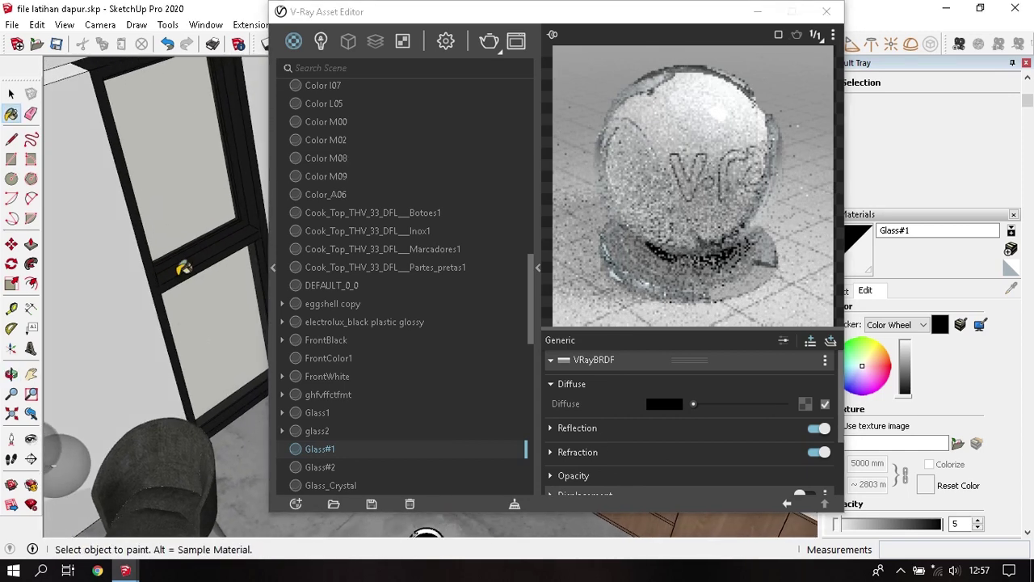
scroll(184, 266, "up", 2)
scroll(162, 273, "up", 2)
- Give the window frame's Color M08 a fully white reflection colour
left_click(156, 279, "alt")
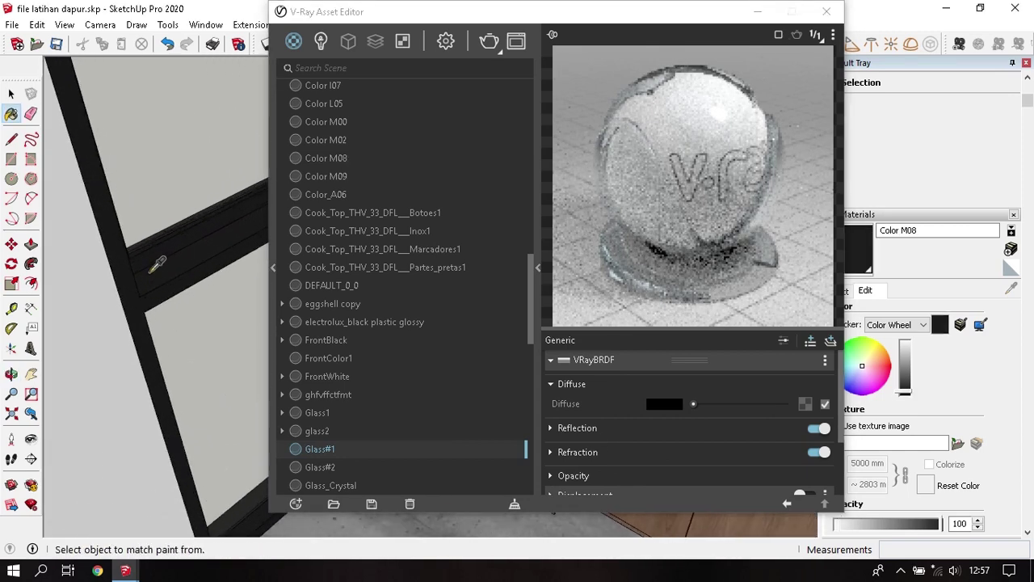
left_click(612, 423)
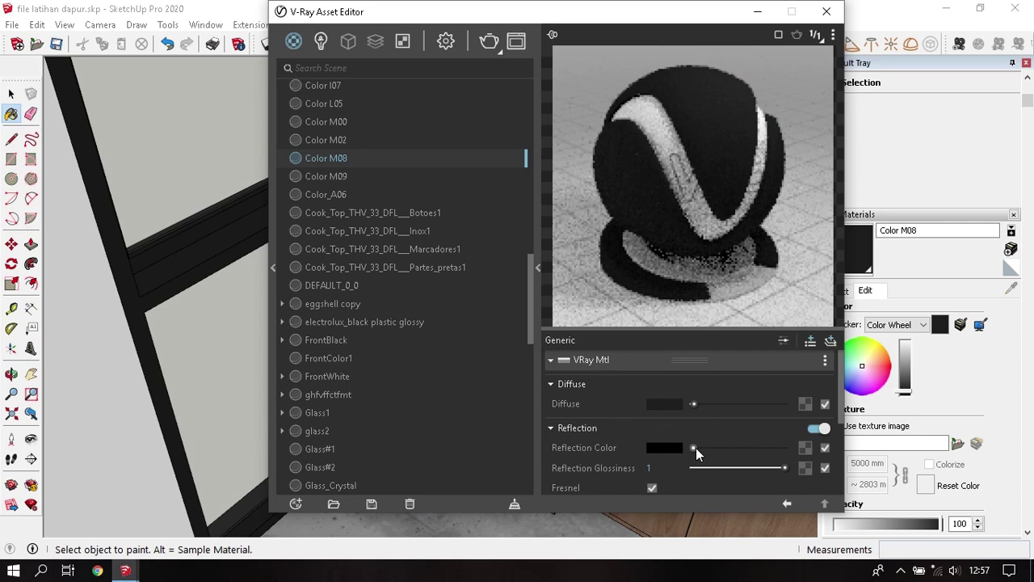
mouse_move(696, 447)
left_mouse_down()
mouse_move(788, 449)
mouse_move(773, 470)
left_mouse_up()
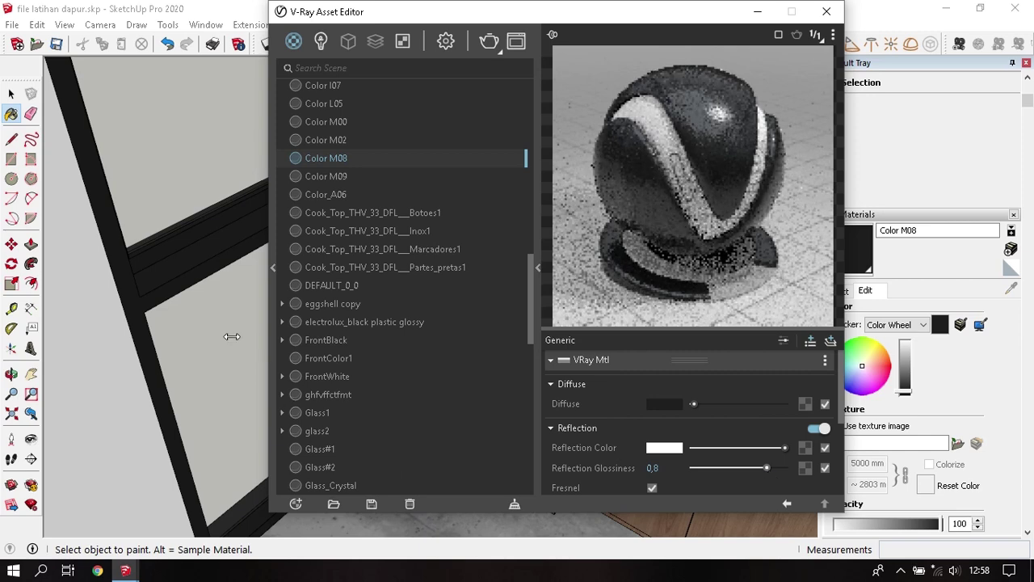
- Lower the sink's [0135_DarkGray]1 reflection glossiness to 0.85
mouse_move(178, 337)
middle_mouse_down()
mouse_move(172, 270)
mouse_move(81, 327)
mouse_move(115, 346)
mouse_move(141, 208)
mouse_move(215, 270)
mouse_move(176, 358)
mouse_move(234, 375)
middle_mouse_up()
left_click(230, 382, "alt")
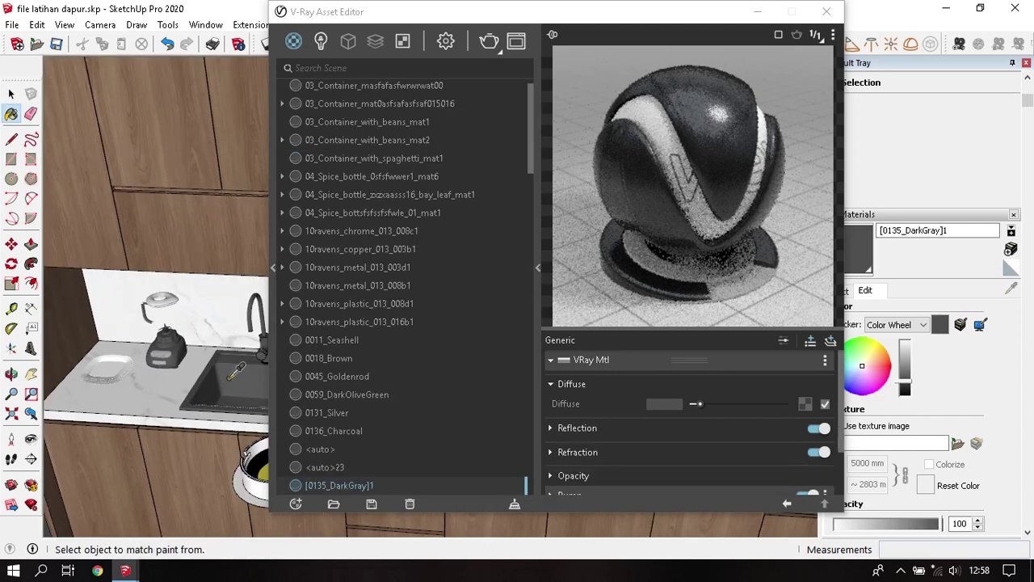
left_click(614, 438)
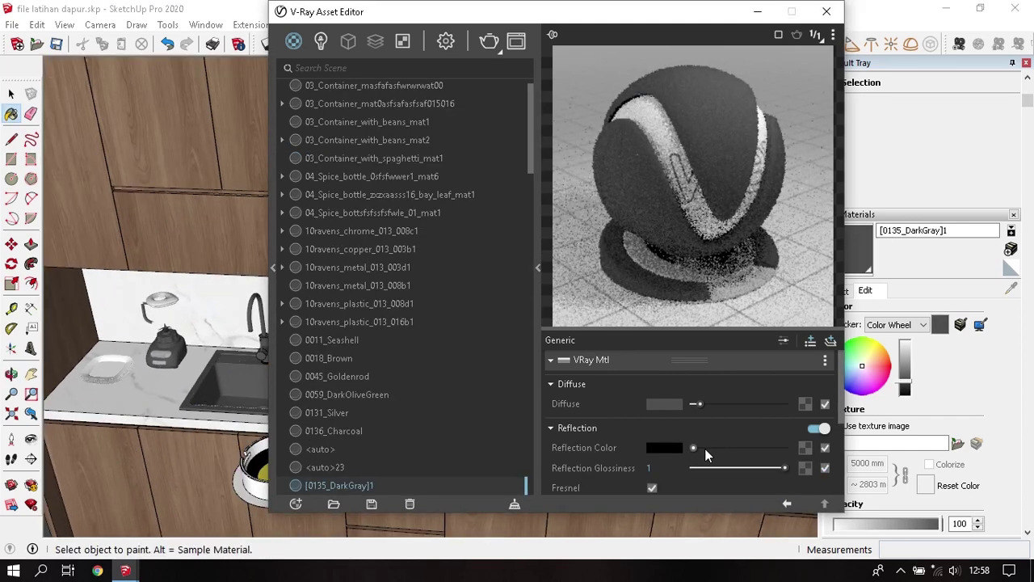
left_click_drag(784, 469, 772, 469)
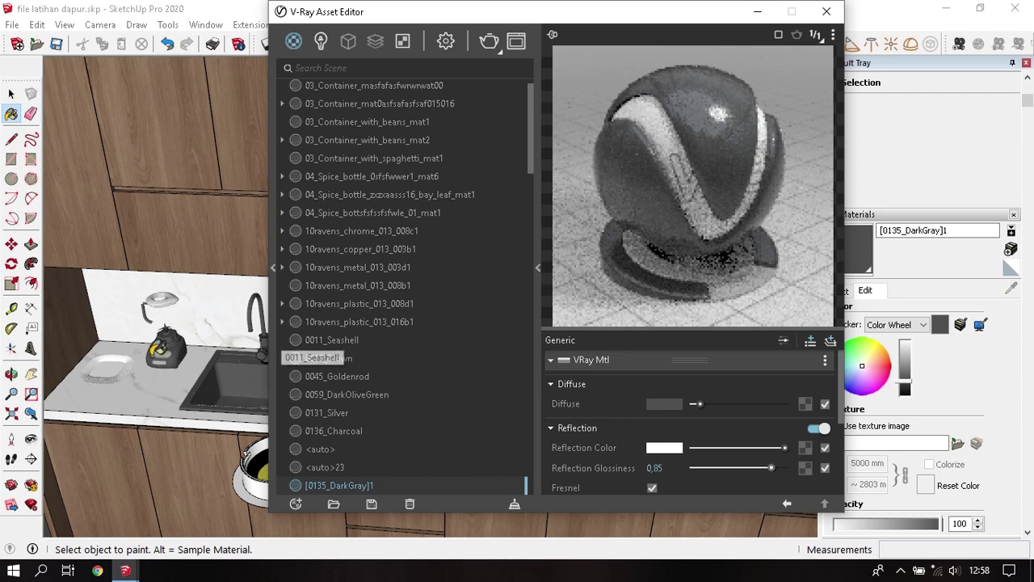
middle_click_drag(219, 319, 371, 271)
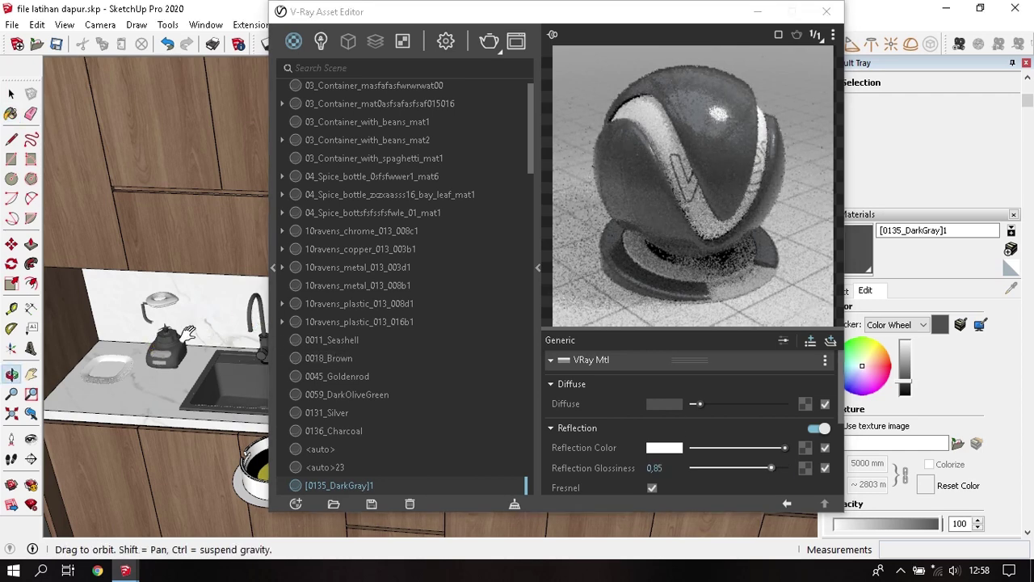
- Give the black fridge's Color M09 a fully white reflection colour
key("b")
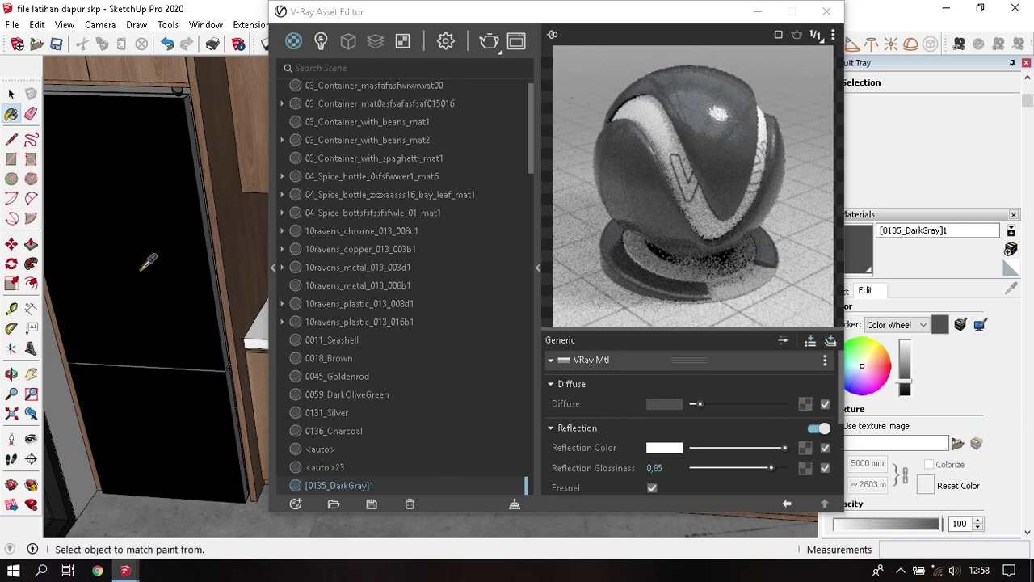
left_click(143, 271, "alt")
left_click(666, 447)
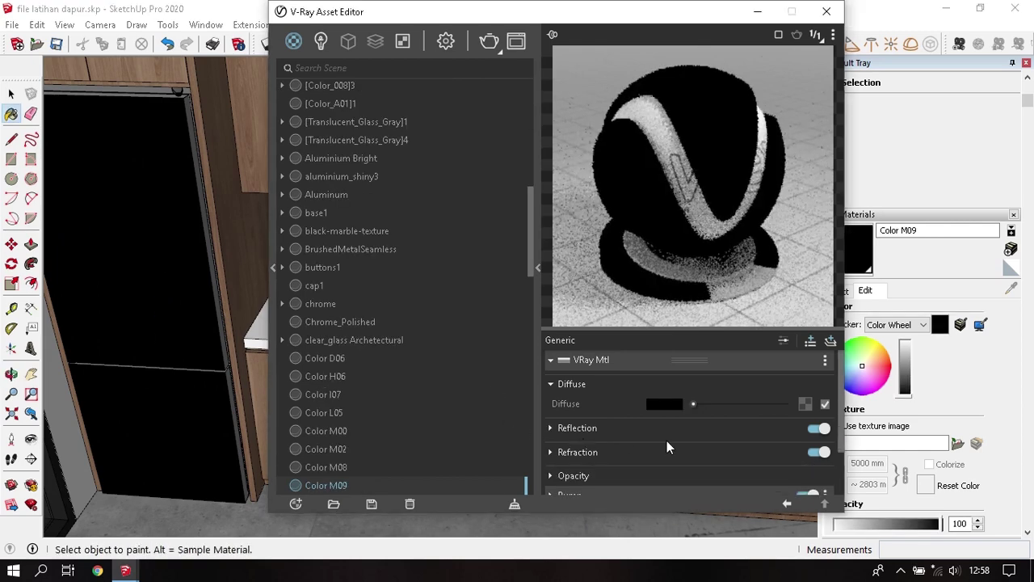
left_click(611, 430)
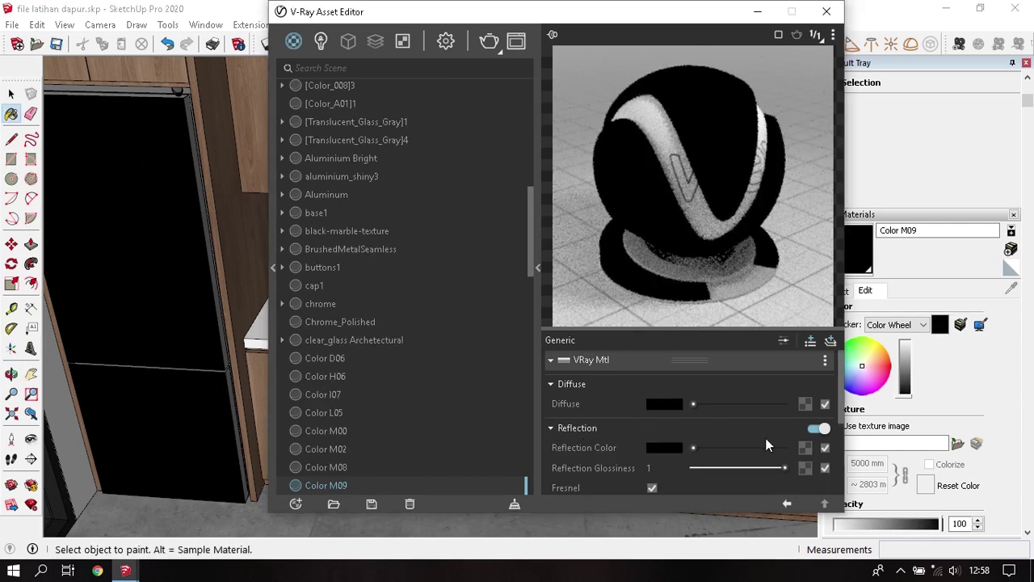
mouse_move(711, 449)
left_mouse_down()
mouse_move(826, 456)
mouse_move(781, 469)
left_mouse_up()
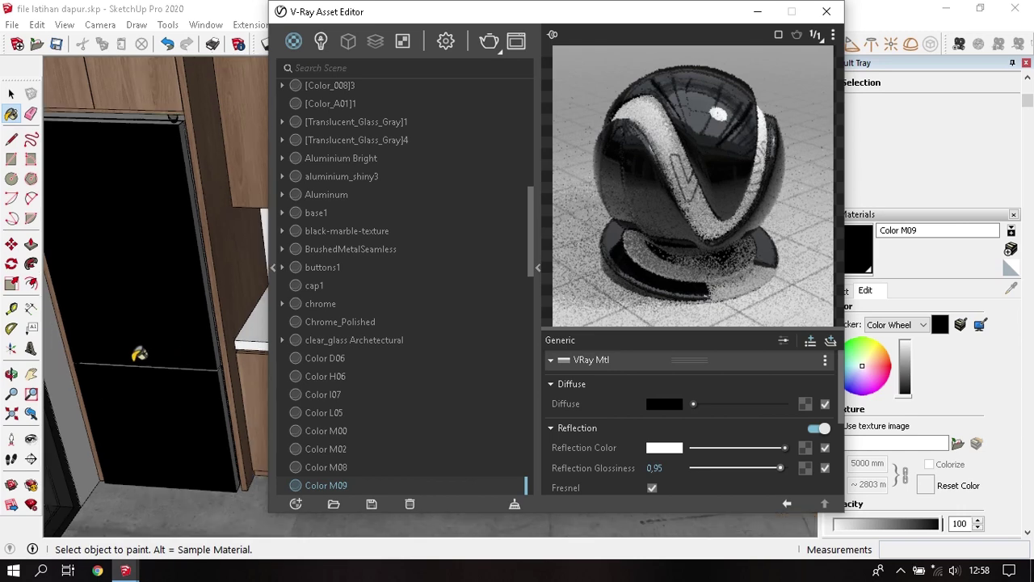
- Sample the fridge frame's BrushedMetalSeamless material
scroll(138, 351, "up", 3)
scroll(173, 153, "up", 3)
middle_click_drag(173, 153, 168, 262)
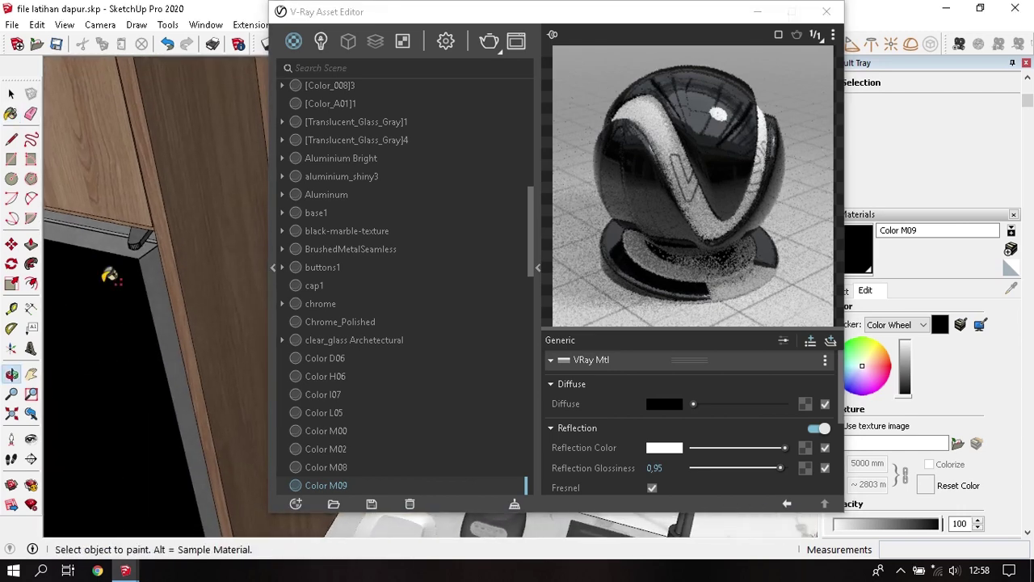
key("alt")
left_click(158, 273, "alt")
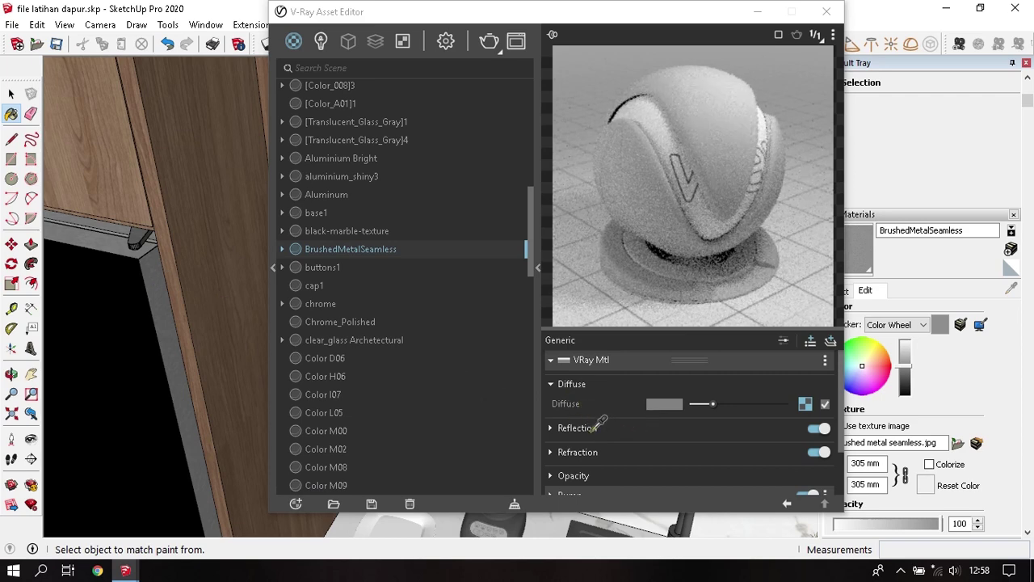
- Review the BrushedMetalSeamless reflection and refraction settings in the V-Ray editor
left_click(176, 313)
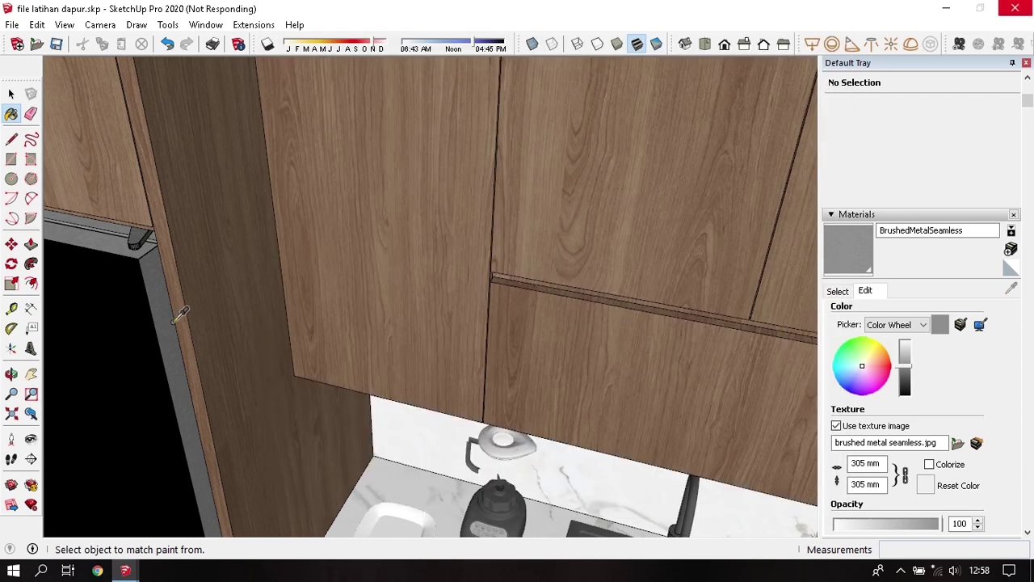
left_click(833, 43)
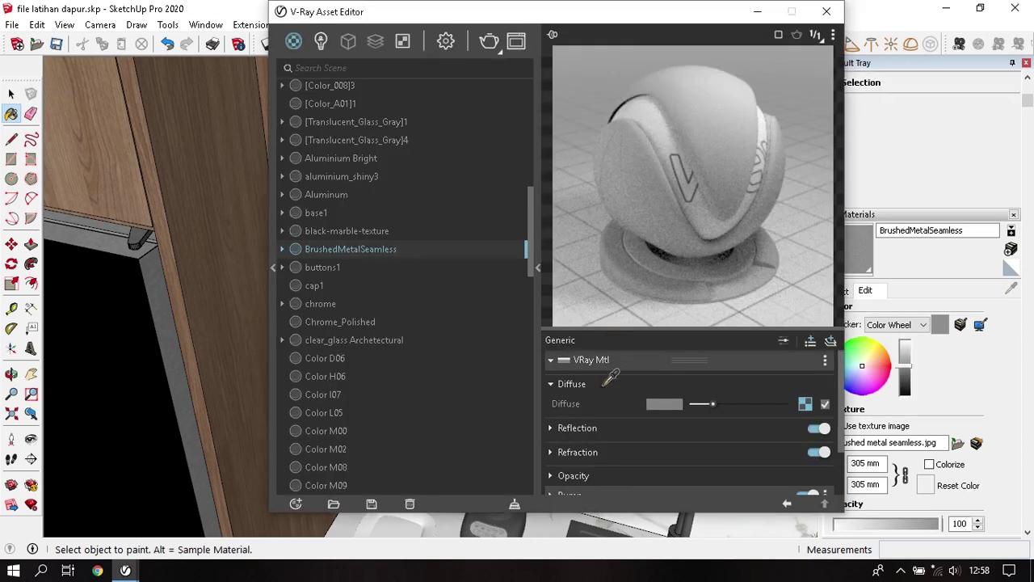
left_click(600, 421)
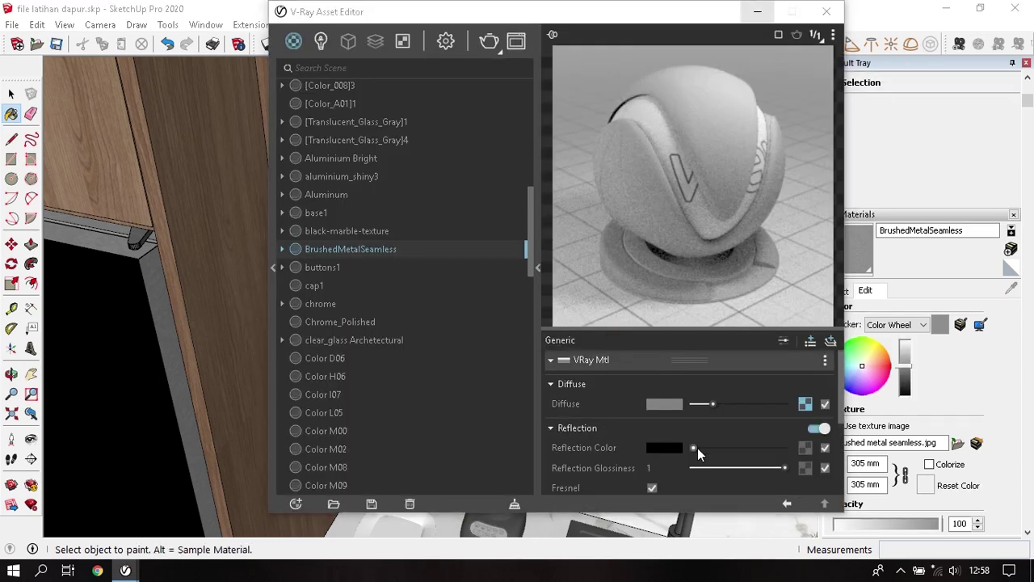
left_click(594, 431)
left_click(600, 450)
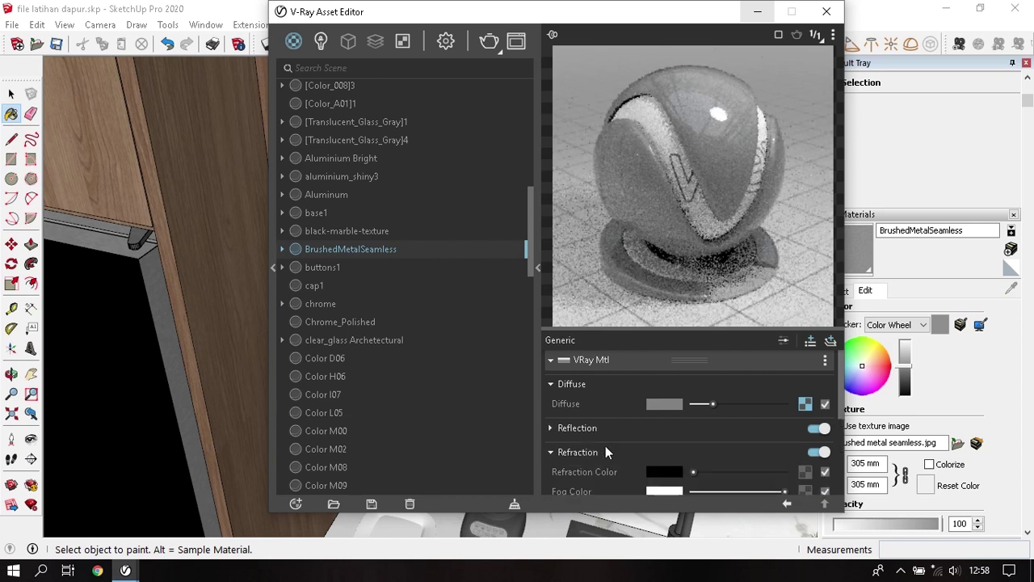
scroll(627, 443, "down", 1)
scroll(632, 441, "down", 2)
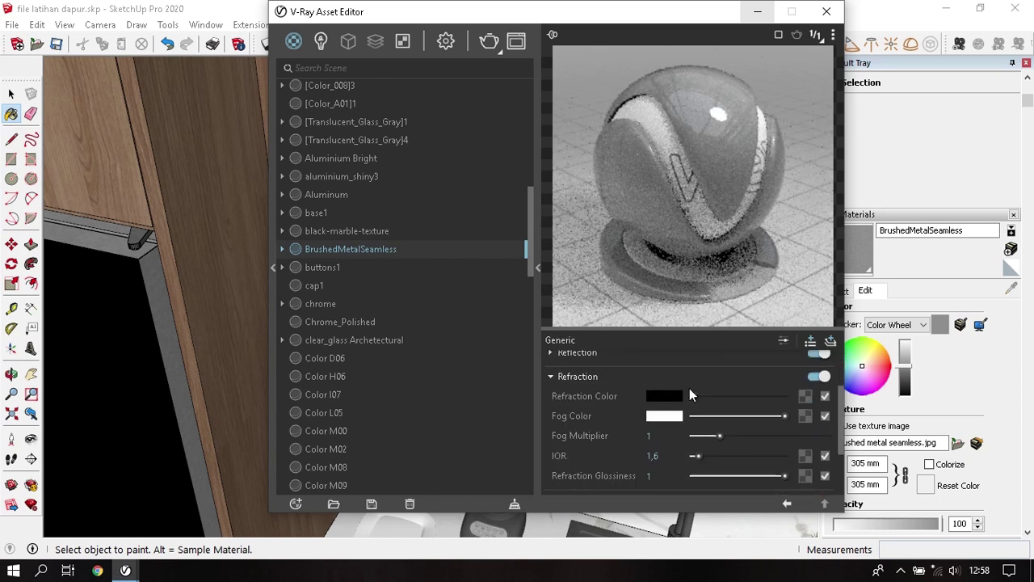
left_click(604, 375)
- Give BrushedMetalSeamless a reflection IOR of 4, then orbit toward the wooden cabinet side
left_click(595, 367)
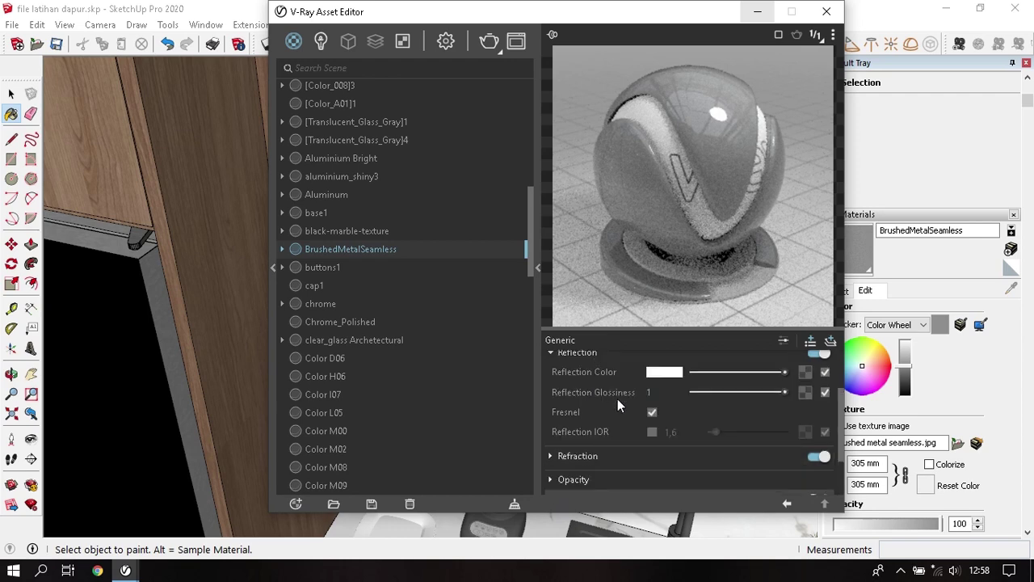
left_click(653, 432)
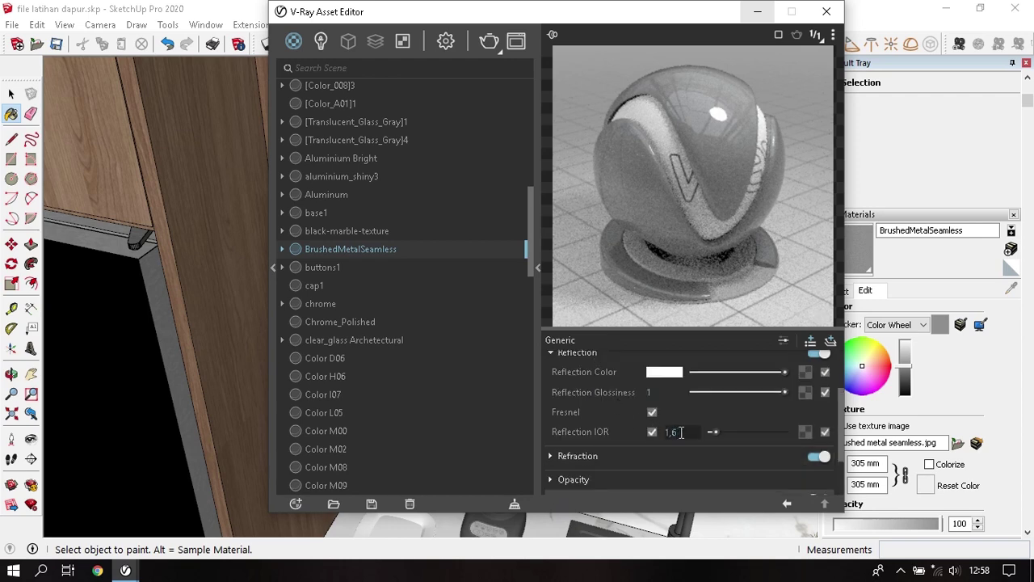
type("4")
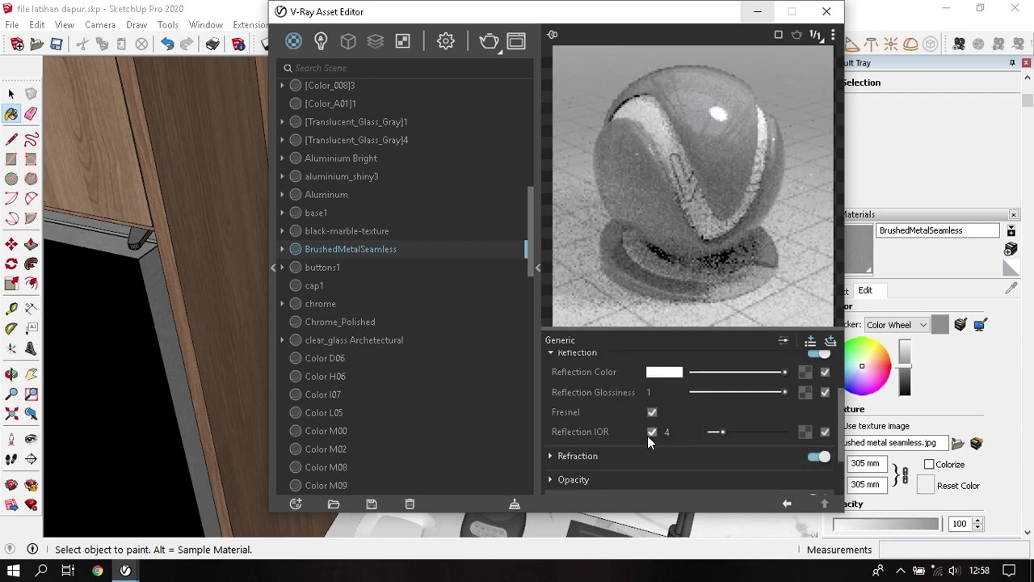
key("Return")
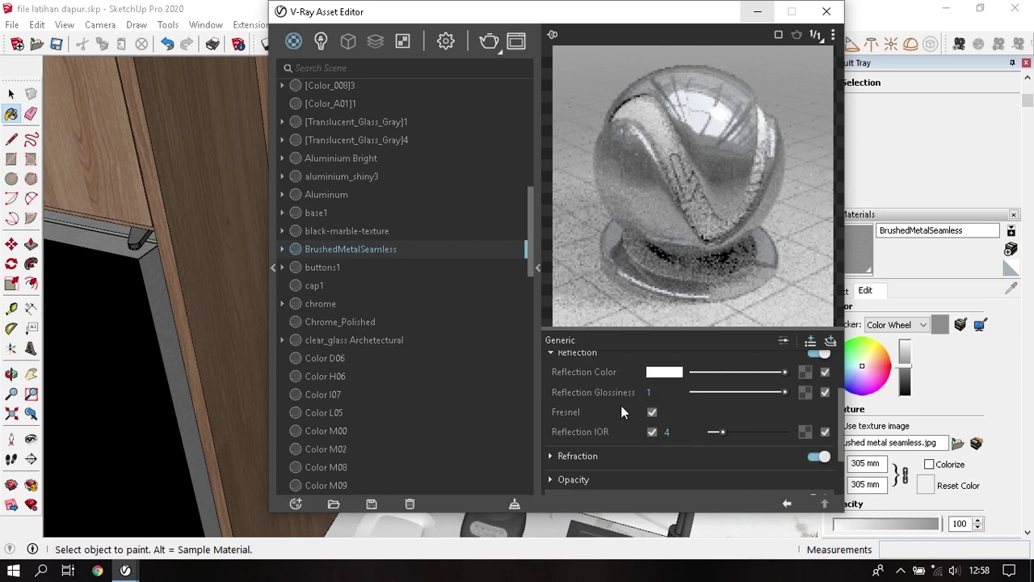
scroll(621, 405, "up", 2)
scroll(613, 409, "up", 1)
scroll(616, 422, "down", 3)
scroll(616, 421, "up", 1)
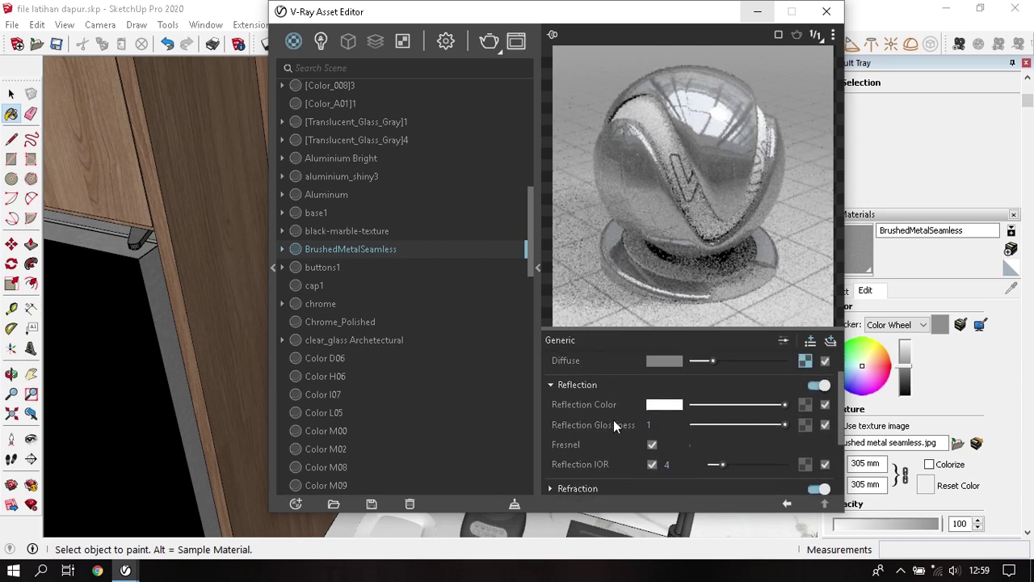
scroll(613, 419, "up", 2)
left_click(594, 428)
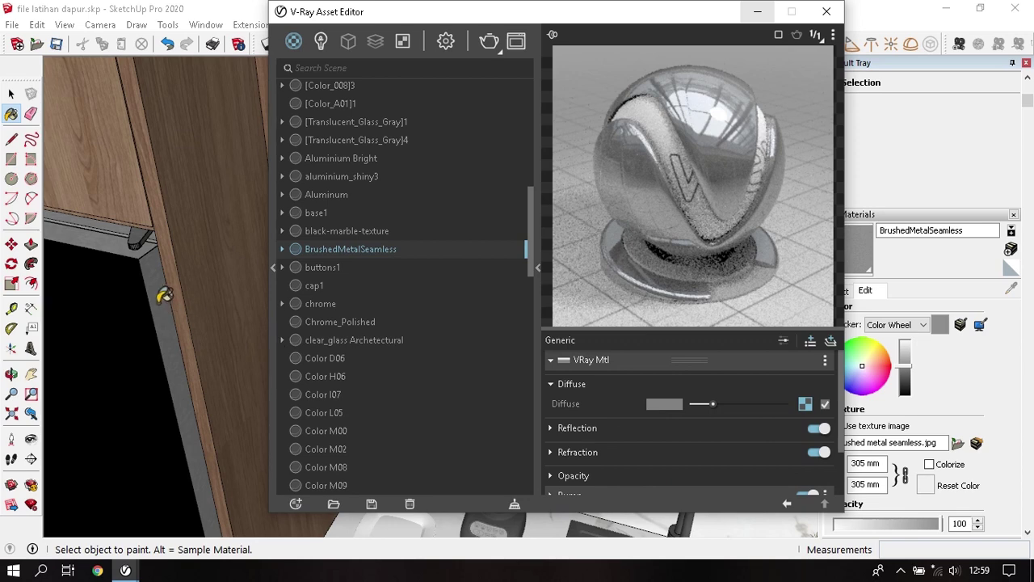
middle_click_drag(162, 295, 184, 300)
key("space")
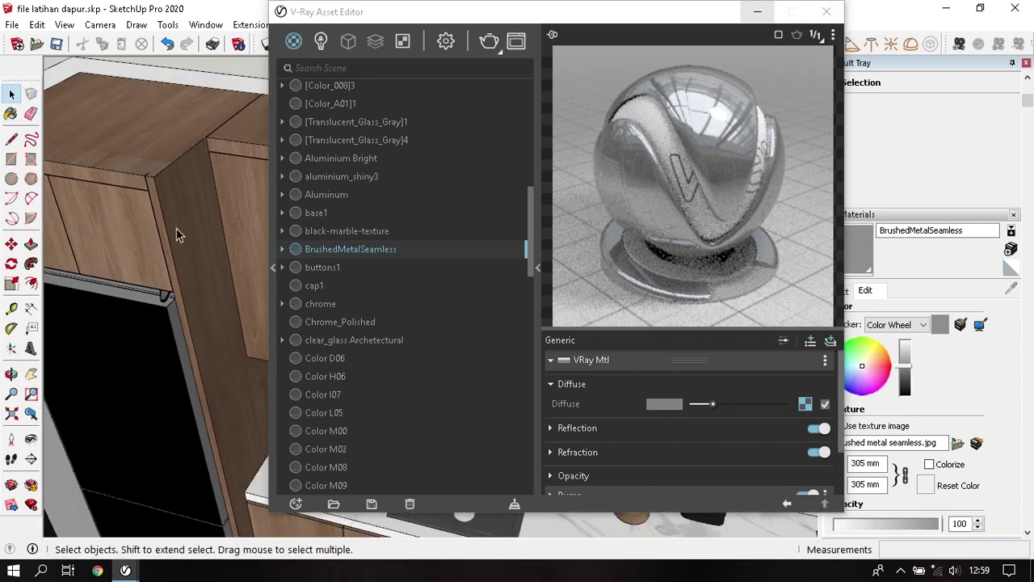
- Sample the cabinet wood material Color H06 and show its reflection settings
key("b")
left_click(190, 236, "alt")
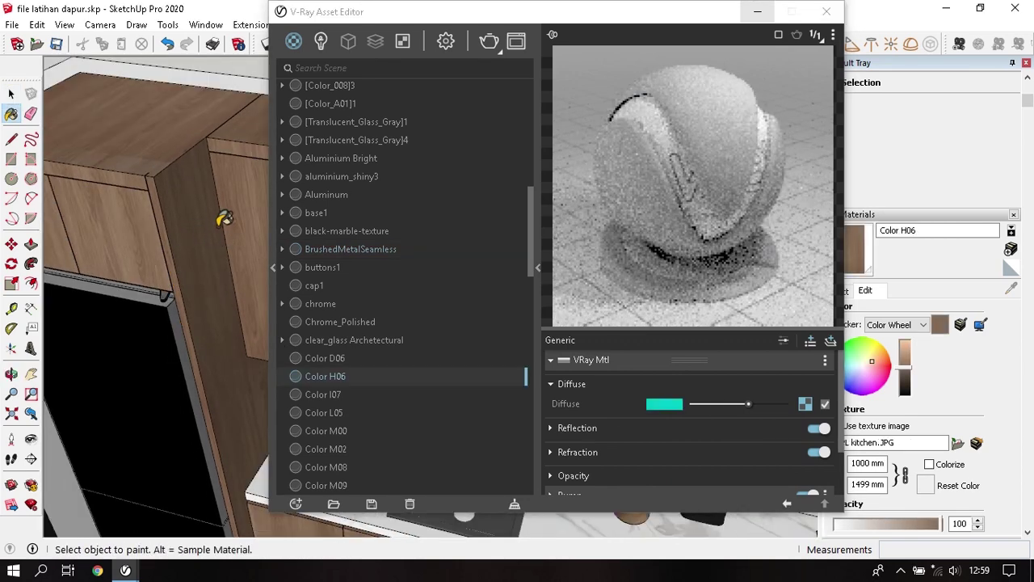
left_click(626, 430)
mouse_move(231, 224)
middle_mouse_down()
mouse_move(186, 163)
mouse_move(202, 187)
middle_mouse_up()
- Set the marble countertop Color I07 reflection glossiness to 0.95
left_click(197, 429, "alt")
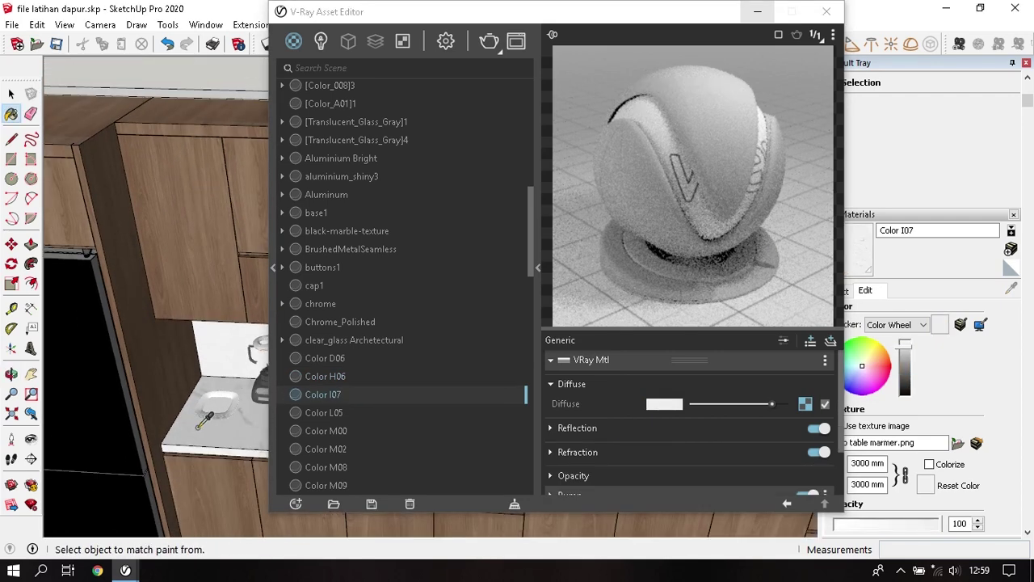
scroll(194, 416, "up", 3)
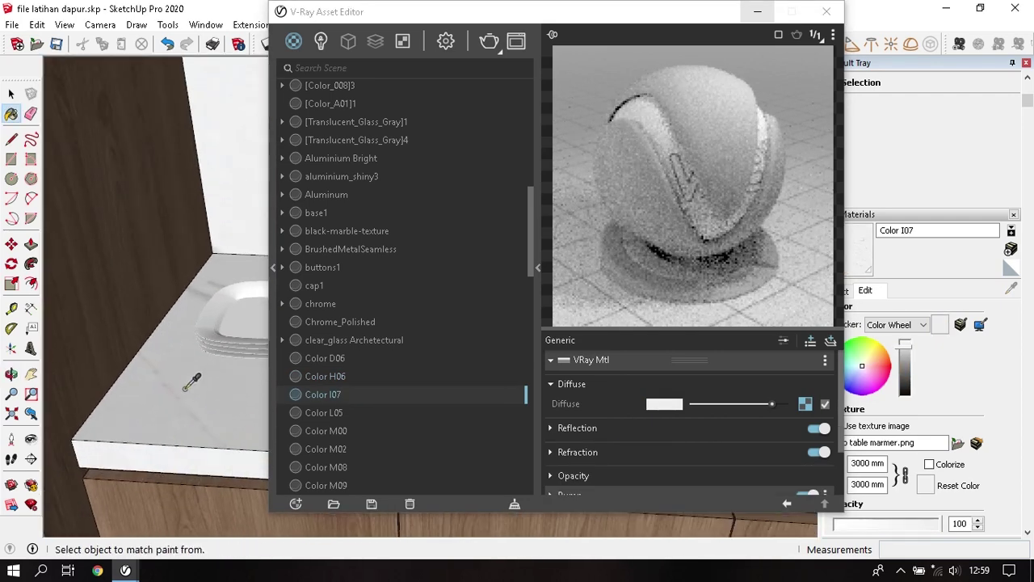
left_click(594, 428)
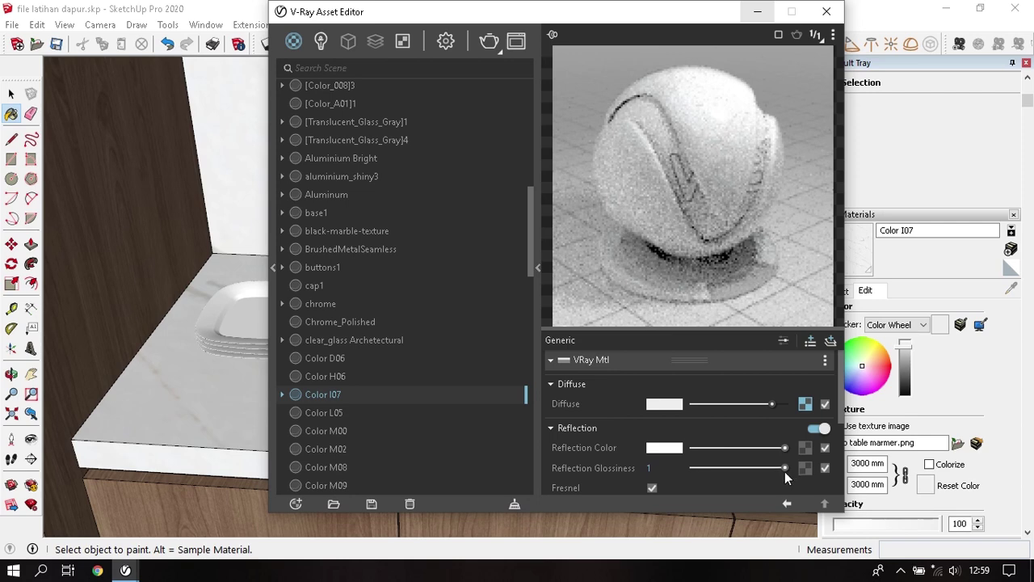
left_click_drag(785, 471, 781, 470)
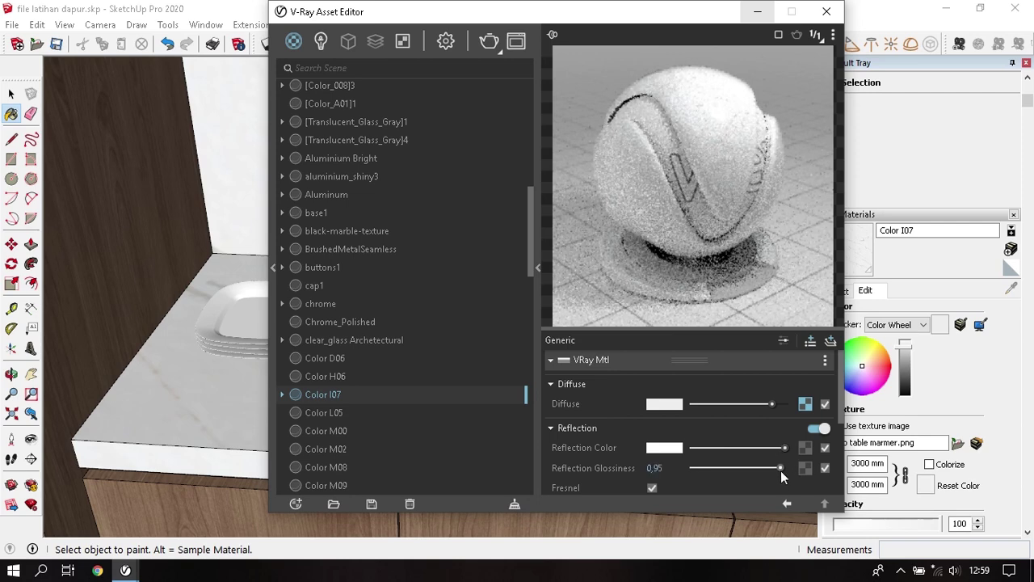
left_click(593, 433)
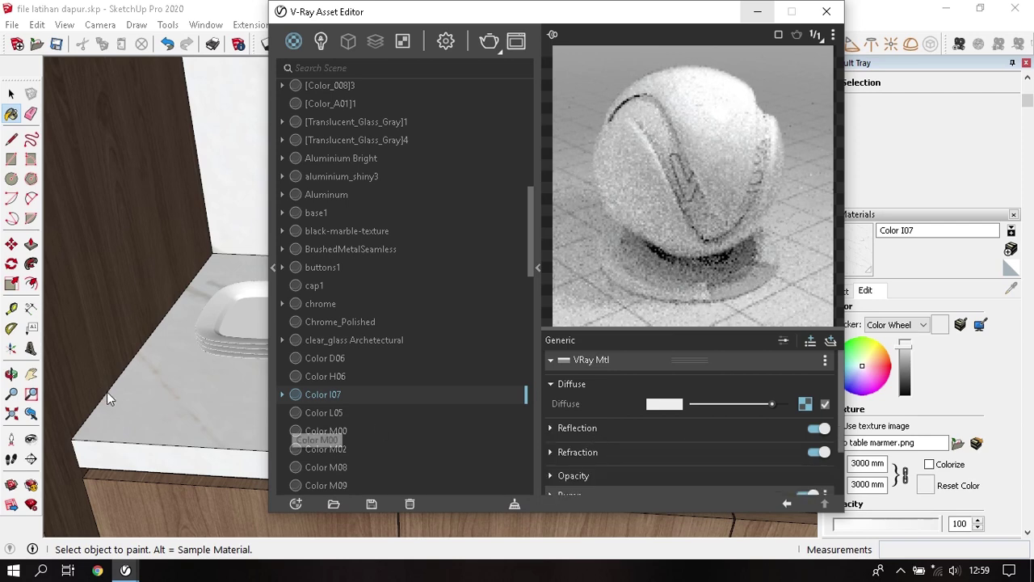
- Sample the wood material Color H06 again from the upper cabinet
middle_click_drag(107, 392, 172, 134)
key("alt")
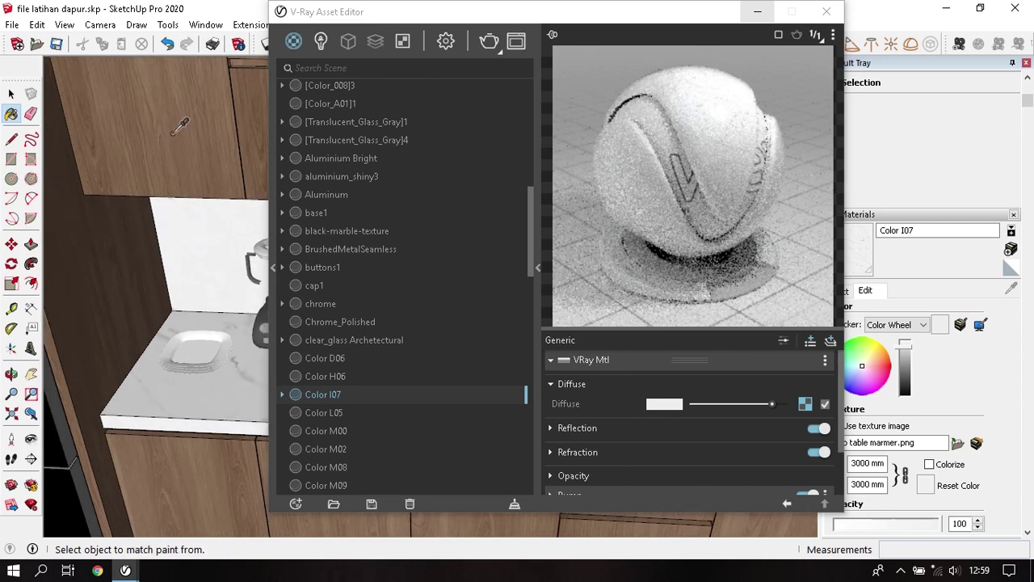
left_click(172, 134, "alt")
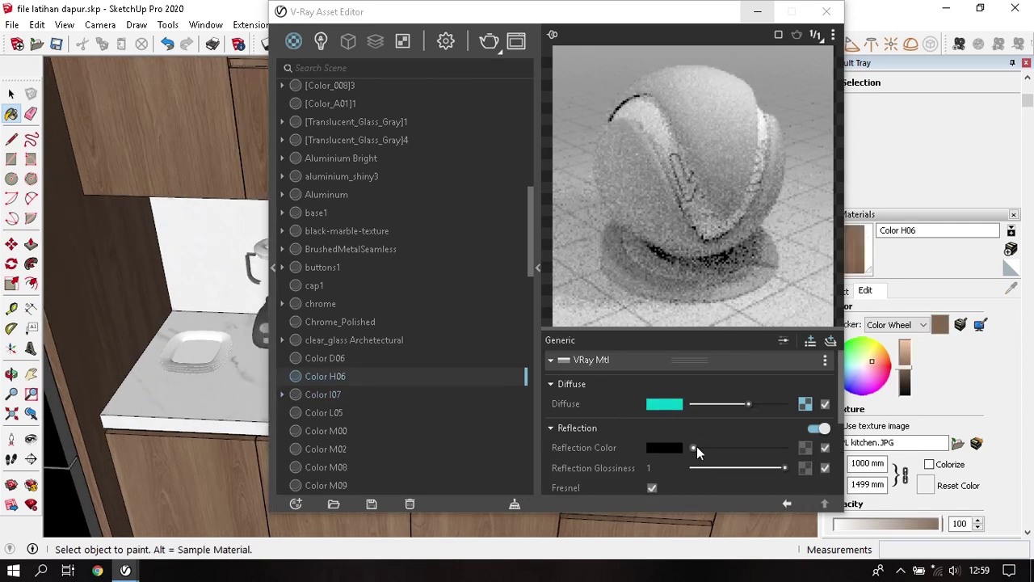
- Give the wood material Color H06 a white reflection with 0.7 glossiness
left_click_drag(693, 448, 785, 447)
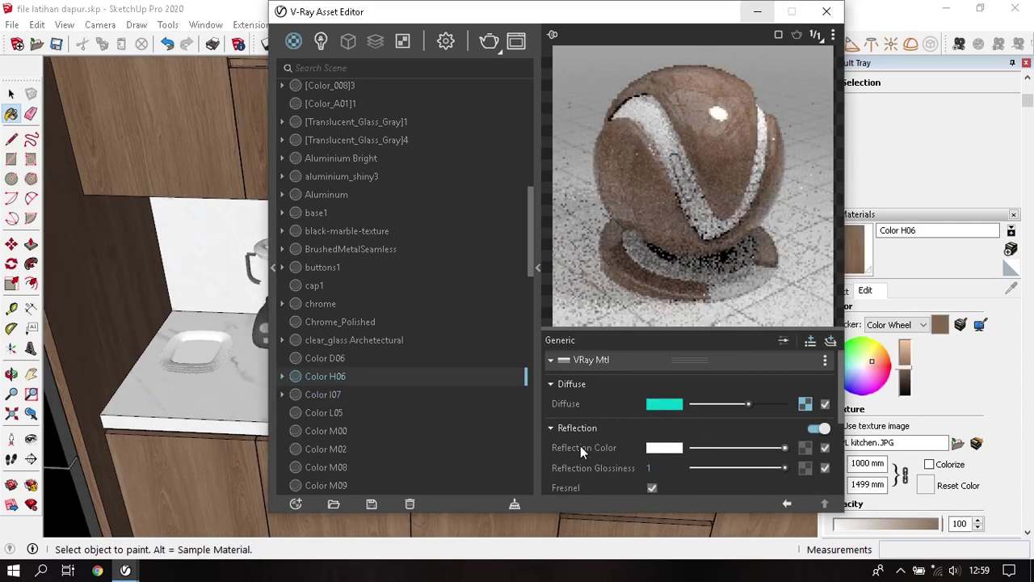
scroll(726, 423, "down", 2)
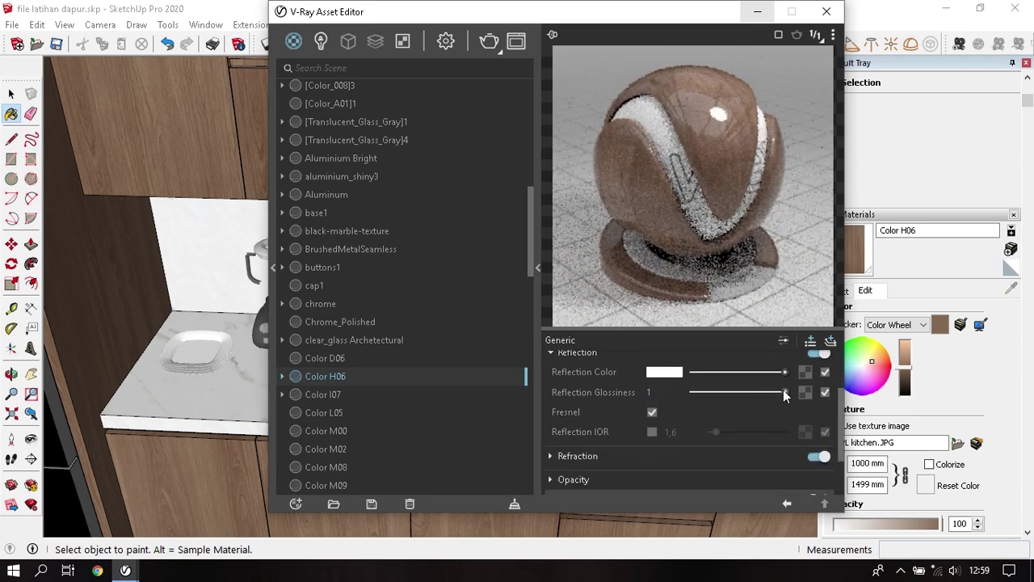
left_click_drag(783, 392, 762, 396)
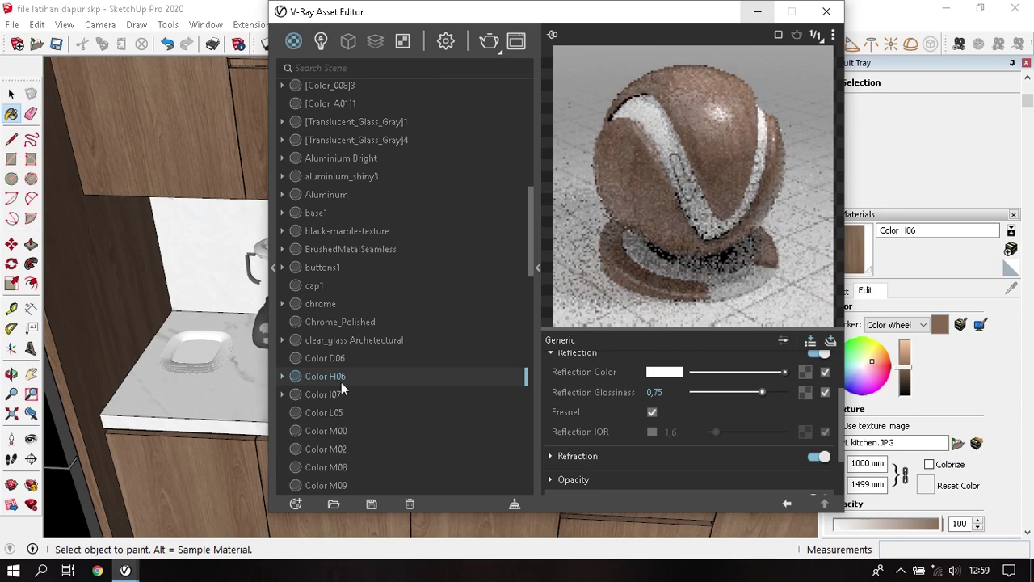
left_click_drag(758, 392, 757, 392)
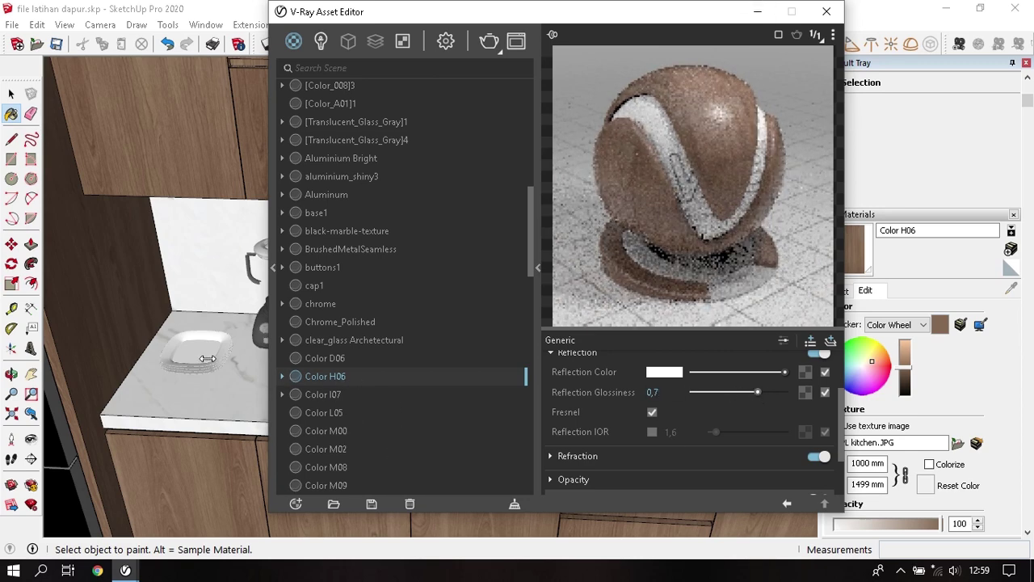
scroll(194, 355, "down", 2)
- Sample floor material Color L05, preview it on the Floor scene, and set reflection glossiness 0.6
middle_click_drag(212, 373, 216, 383)
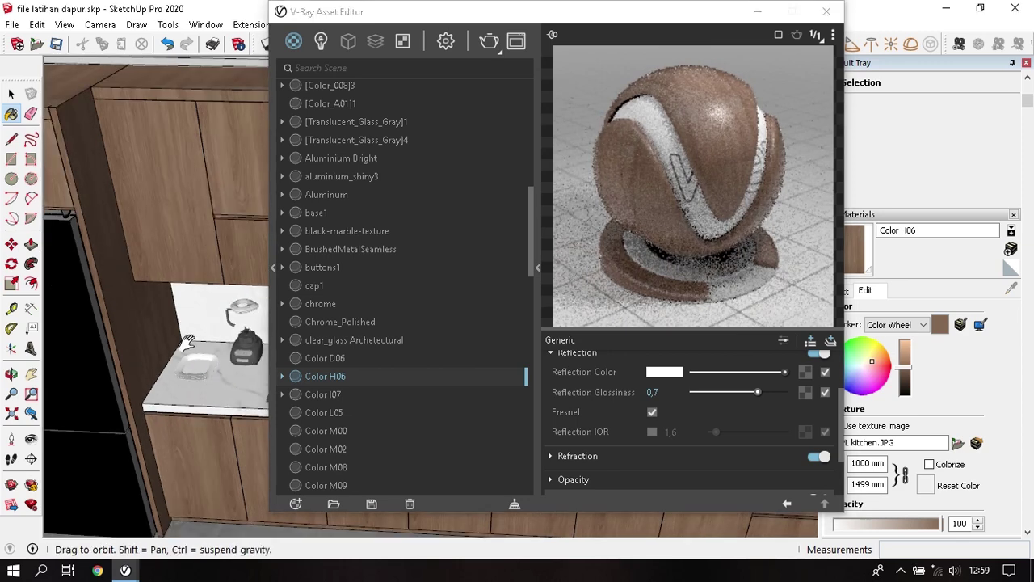
left_click(212, 388, "alt")
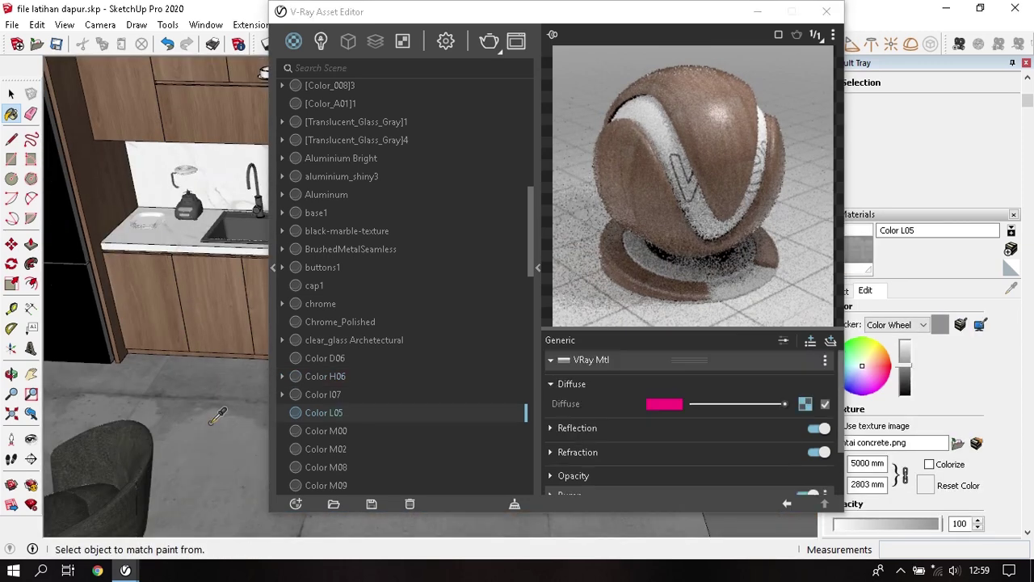
left_click(596, 430)
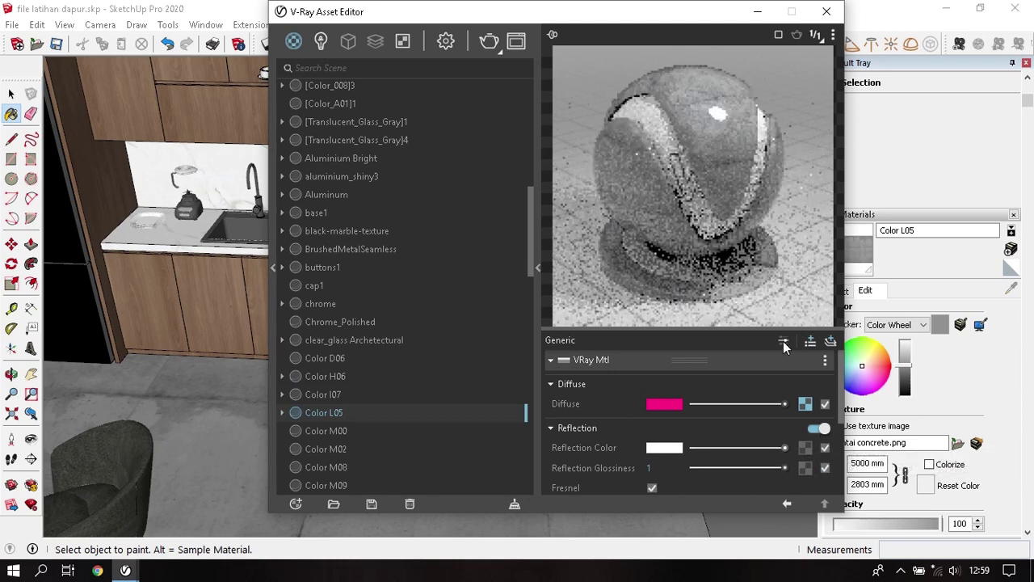
left_click(832, 35)
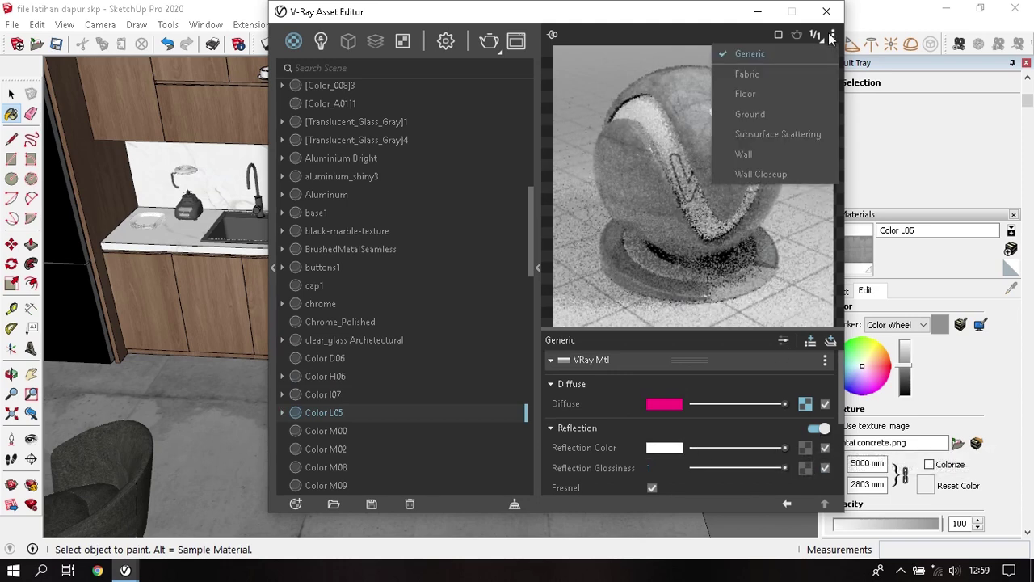
left_click(777, 94)
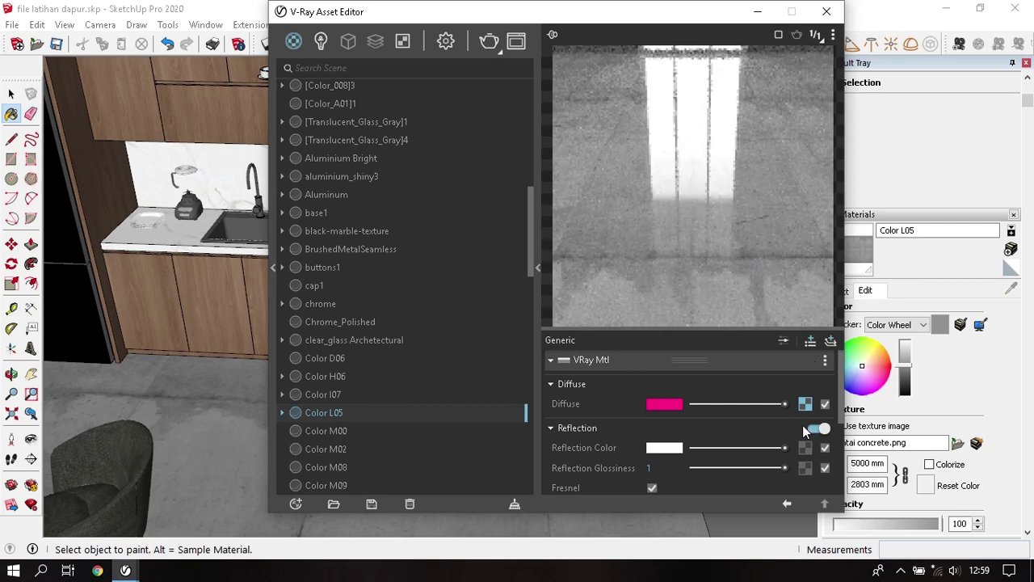
left_click_drag(780, 468, 753, 475)
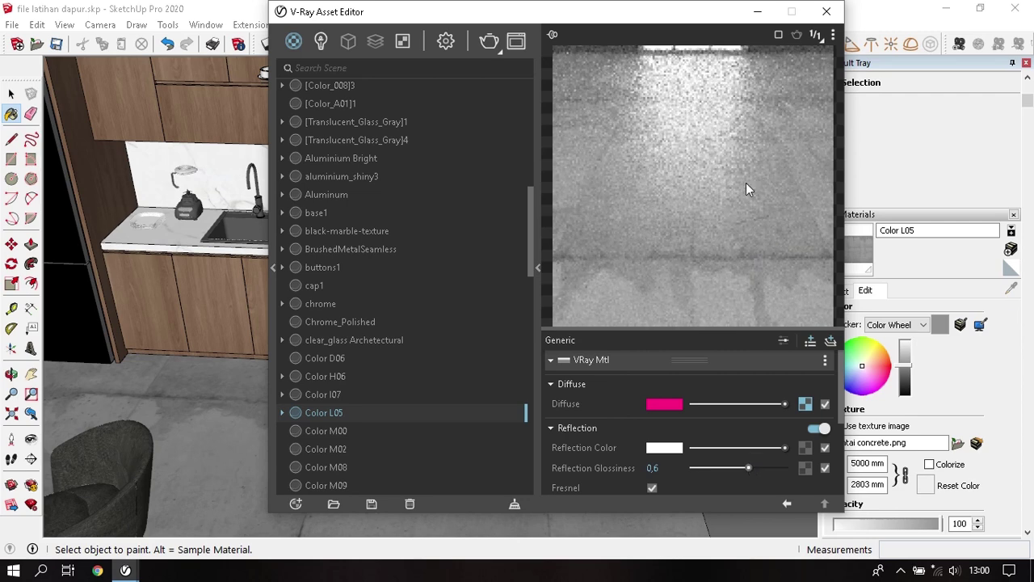
mouse_move(154, 317)
middle_mouse_down()
mouse_move(192, 315)
mouse_move(102, 487)
middle_mouse_up()
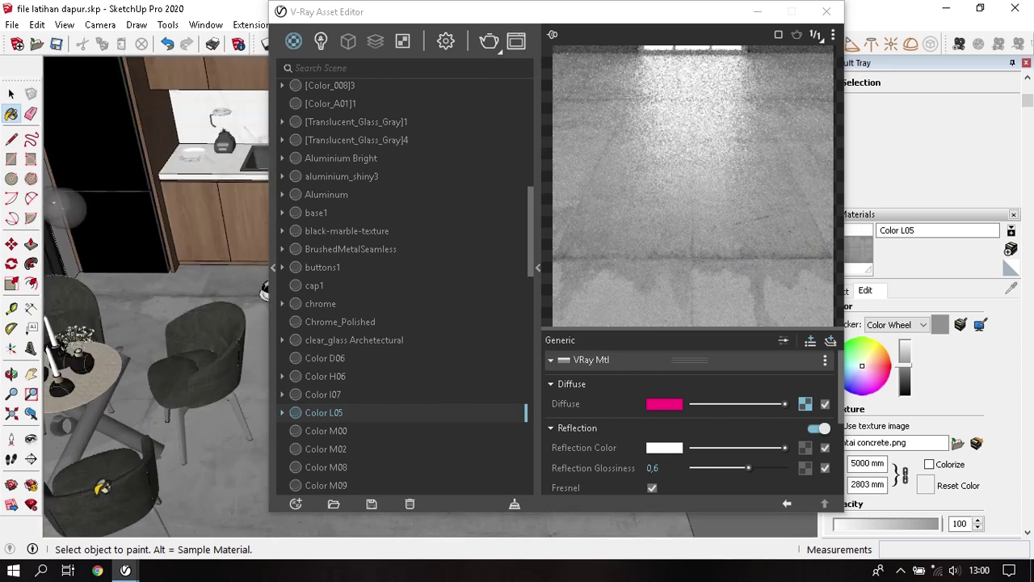
scroll(106, 482, "up", 2)
middle_click_drag(194, 402, 129, 408)
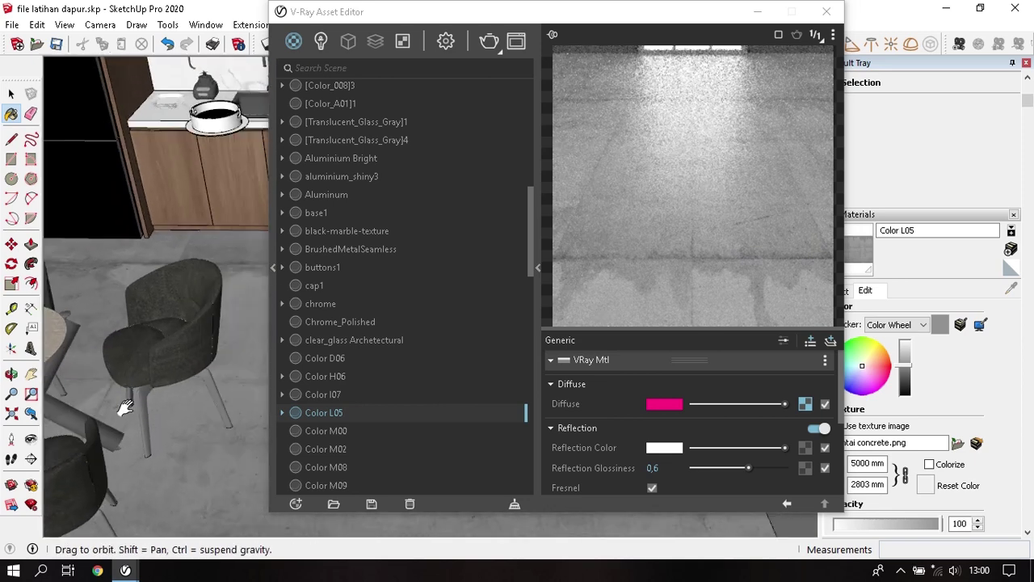
scroll(206, 374, "up", 3)
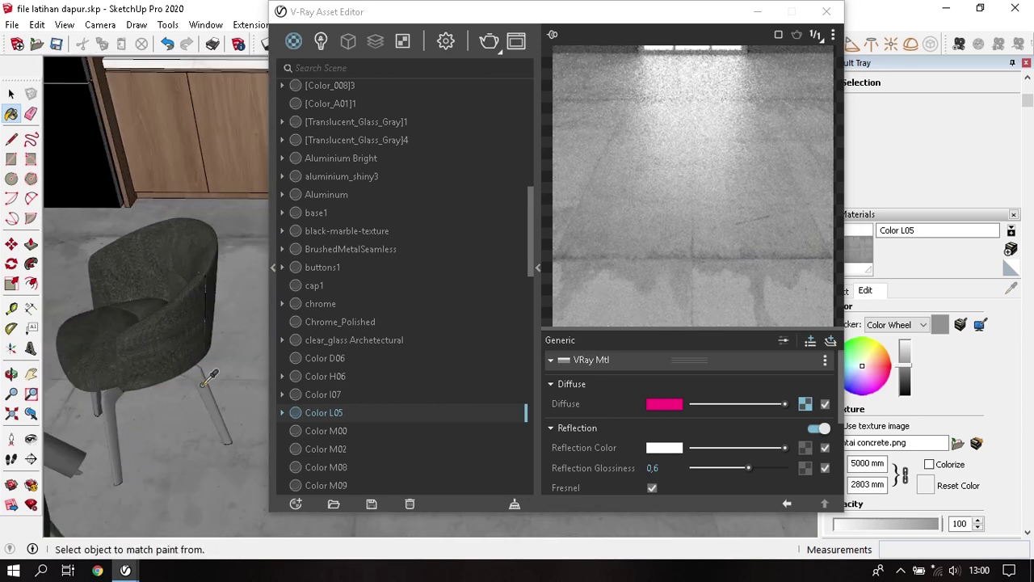
- Sample the black 0136_Charcoal material and give it a white reflection at 0.95 glossiness
left_click(209, 377, "alt")
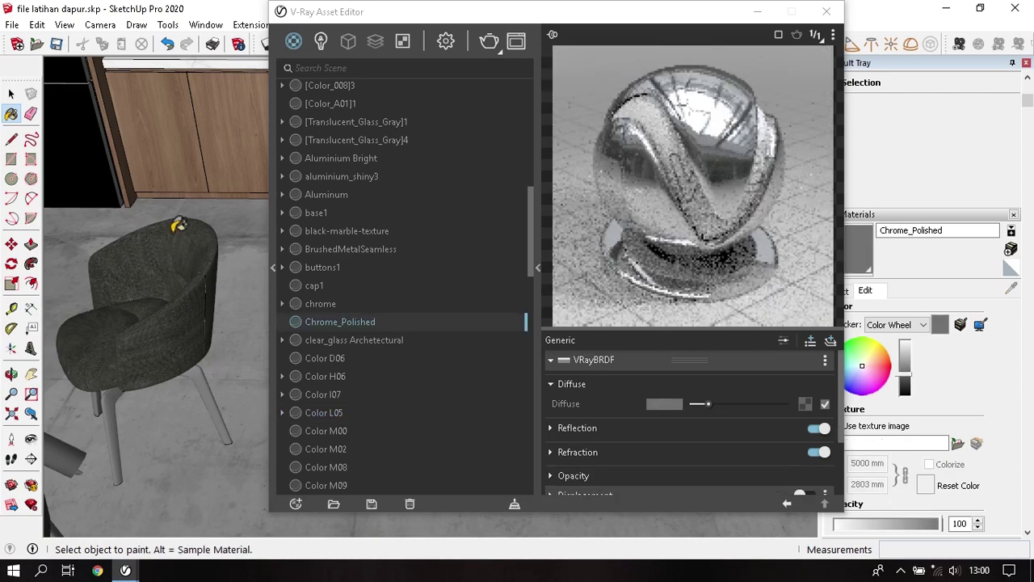
mouse_move(176, 222)
middle_mouse_down()
mouse_move(80, 314)
mouse_move(101, 335)
mouse_move(143, 331)
mouse_move(72, 290)
mouse_move(139, 197)
mouse_move(202, 323)
middle_mouse_up()
key("b")
left_click(219, 379, "alt")
left_click(576, 428)
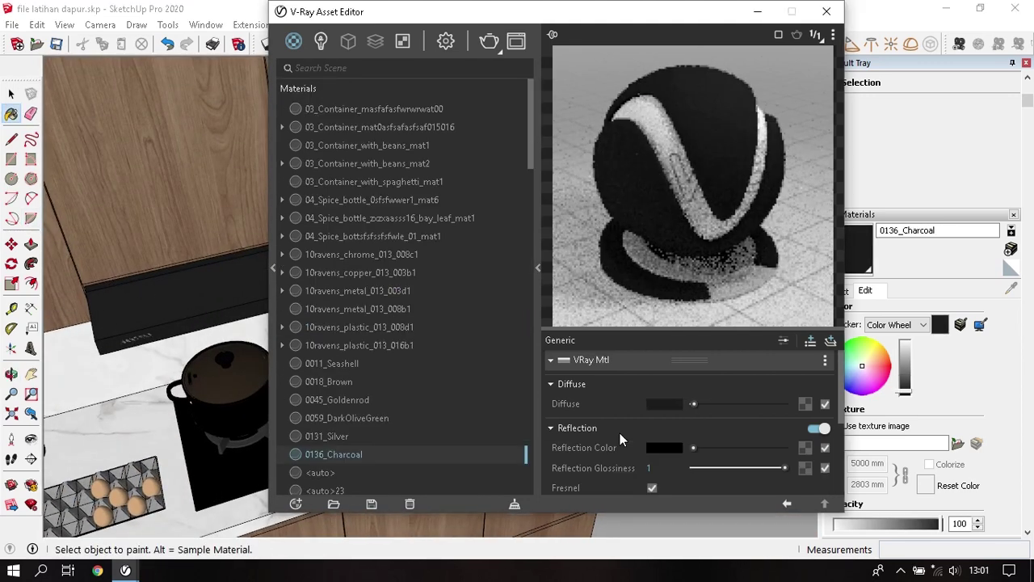
mouse_move(689, 447)
left_mouse_down()
mouse_move(784, 446)
mouse_move(779, 468)
left_mouse_up()
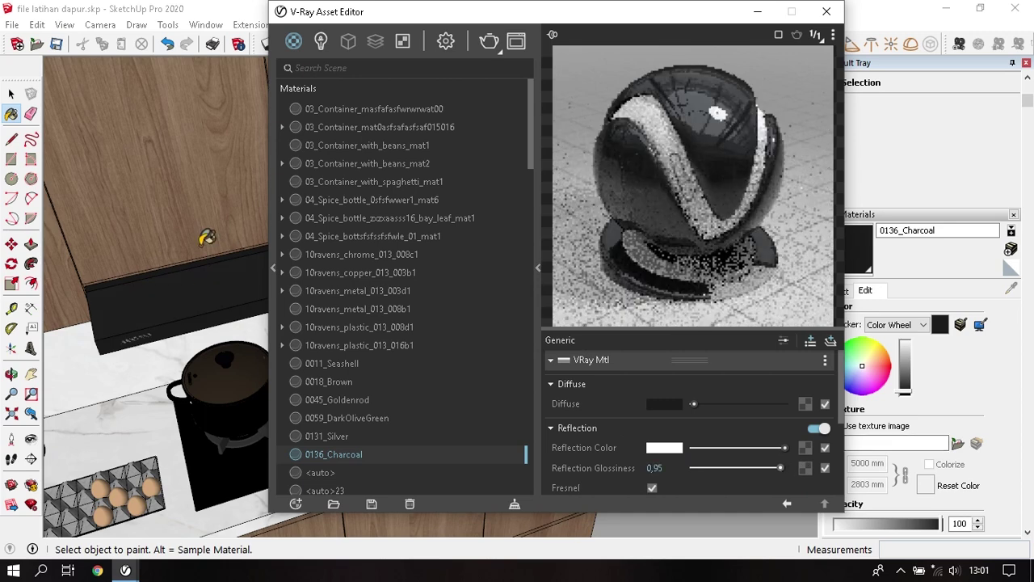
- Orbit and zoom past the range hood to a top-down view over the countertop
mouse_move(154, 355)
middle_mouse_down()
mouse_move(175, 325)
mouse_move(173, 300)
middle_mouse_up()
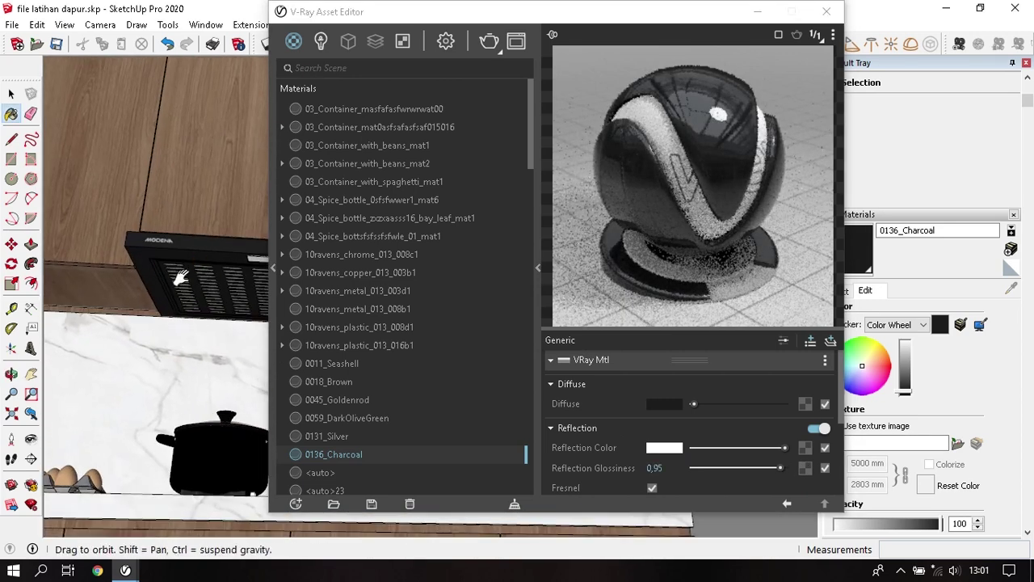
scroll(173, 299, "up", 3)
scroll(215, 191, "up", 3)
scroll(218, 197, "up", 2)
scroll(218, 197, "up", 2)
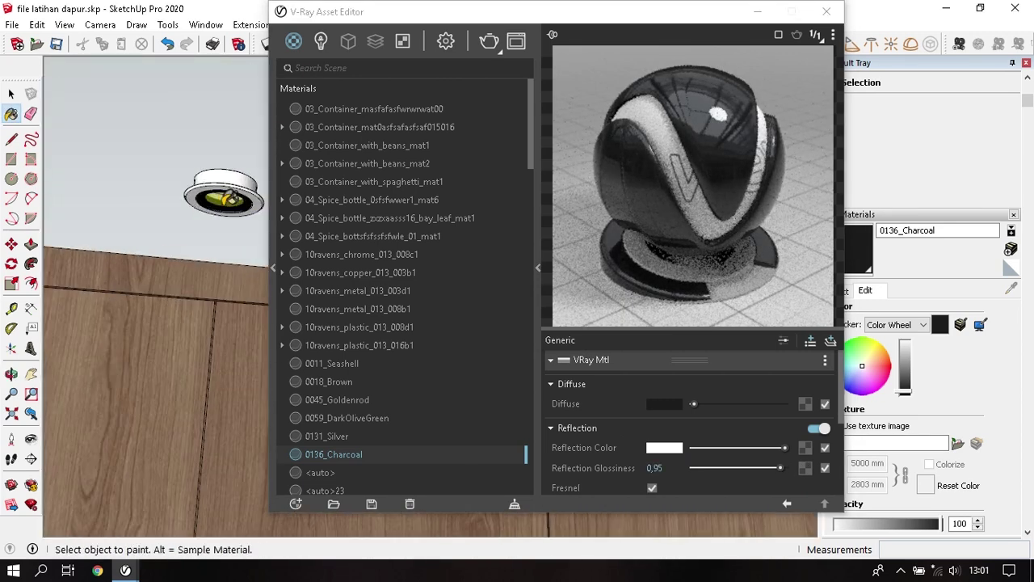
scroll(219, 196, "up", 2)
scroll(226, 194, "up", 2)
mouse_move(227, 194)
middle_mouse_down()
mouse_move(214, 131)
mouse_move(225, 157)
middle_mouse_up()
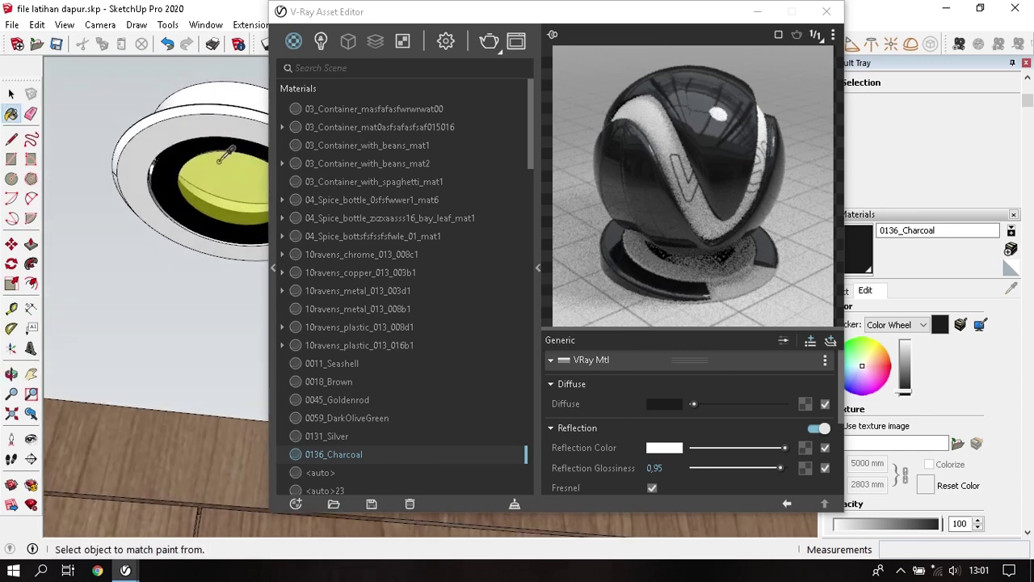
- Sample the Translucent Glass Gold material and add an Emissive layer to it
left_click(222, 167, "alt")
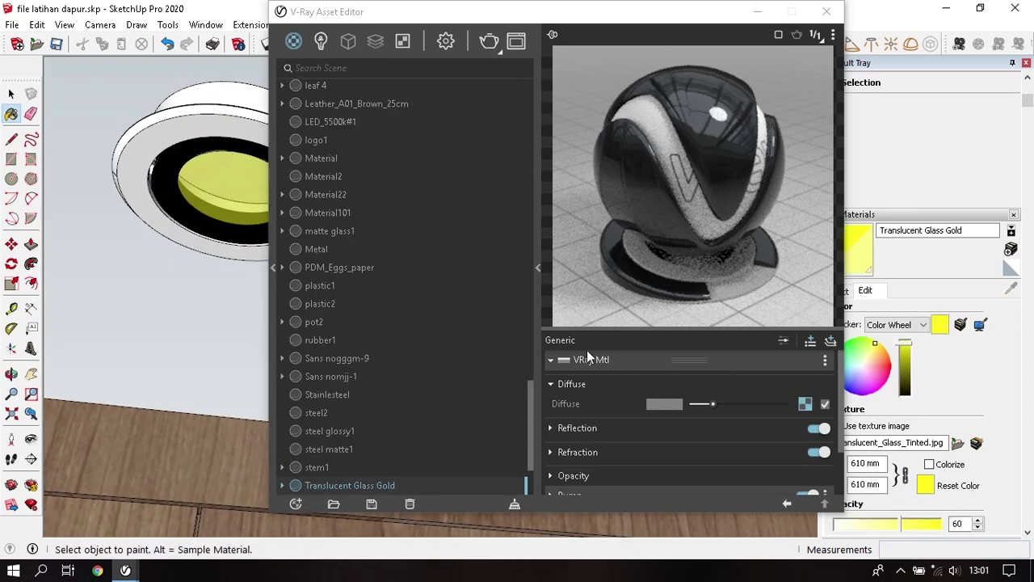
left_click(597, 427)
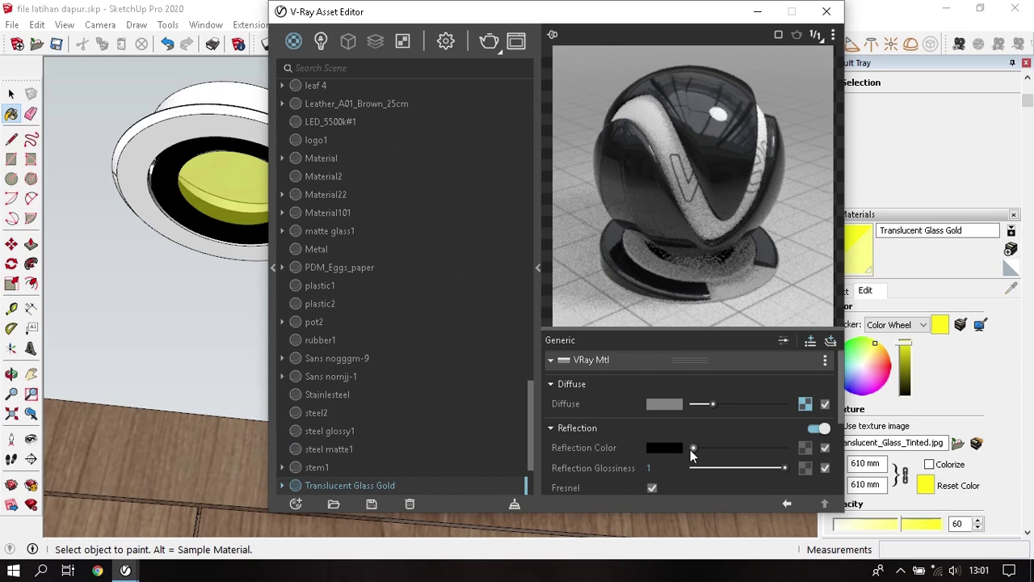
left_click(619, 431)
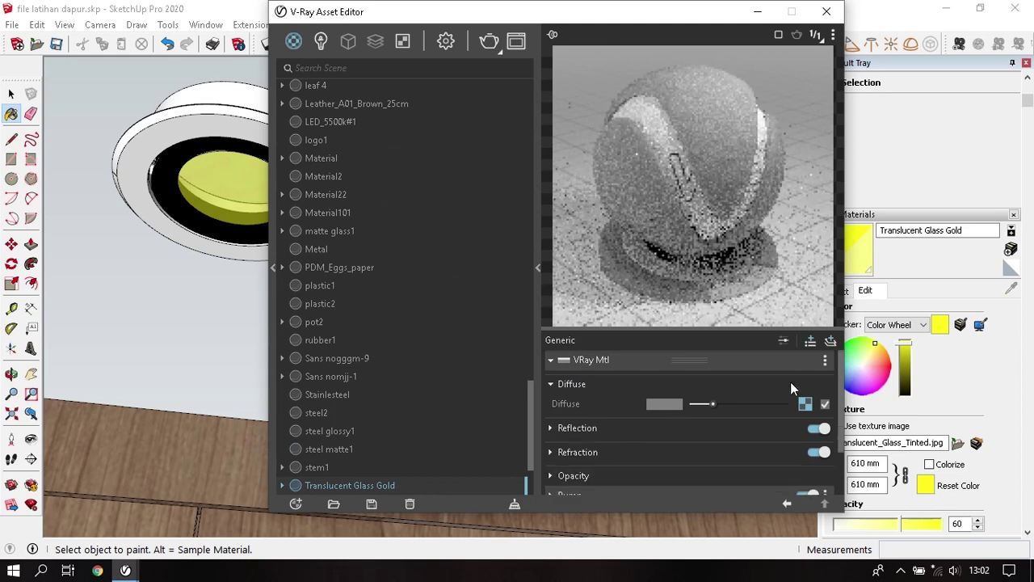
left_click(831, 341)
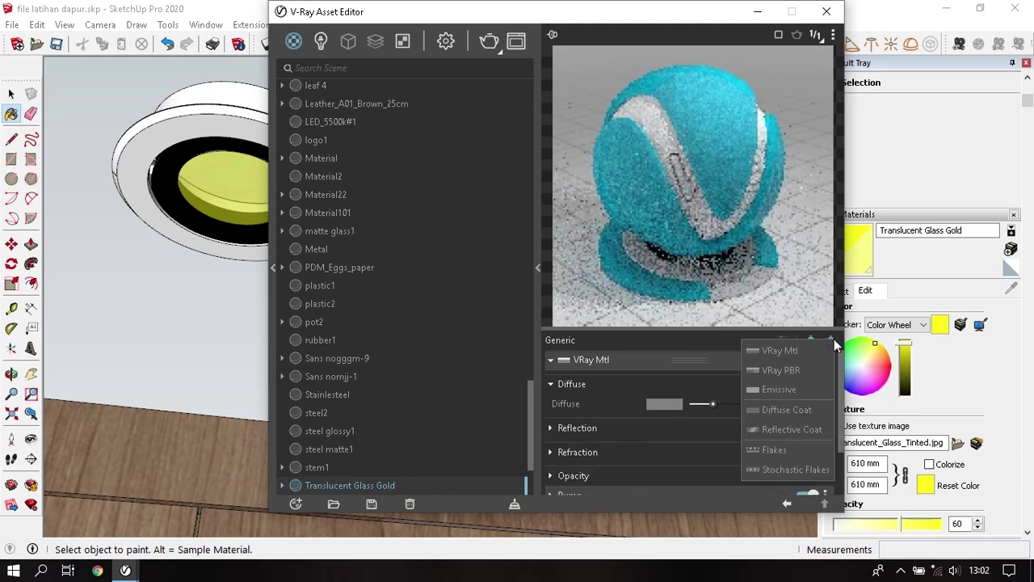
left_click(801, 389)
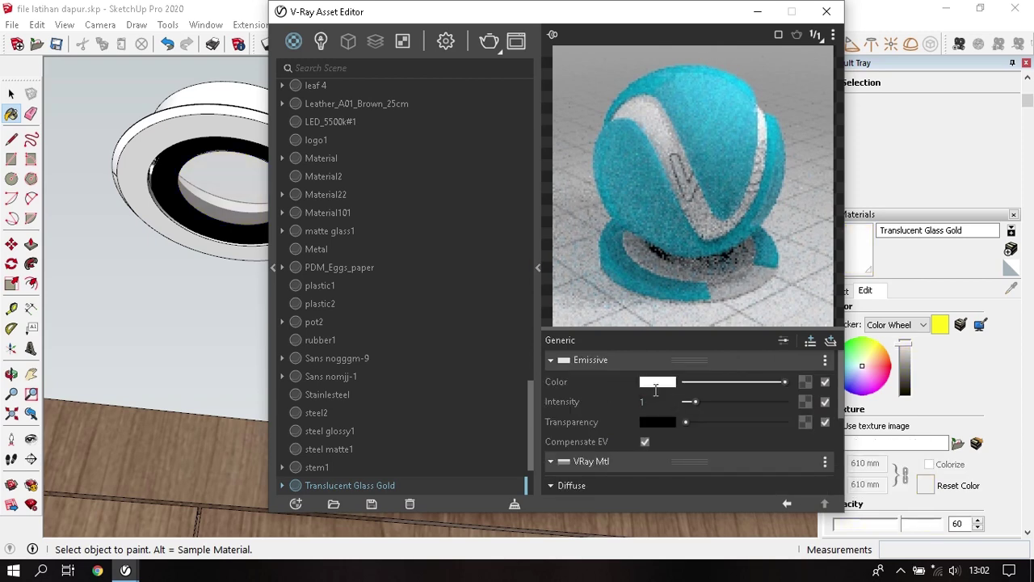
- Set the emissive colour temperature to 4000 K and the emissive intensity to 30
left_click(656, 384)
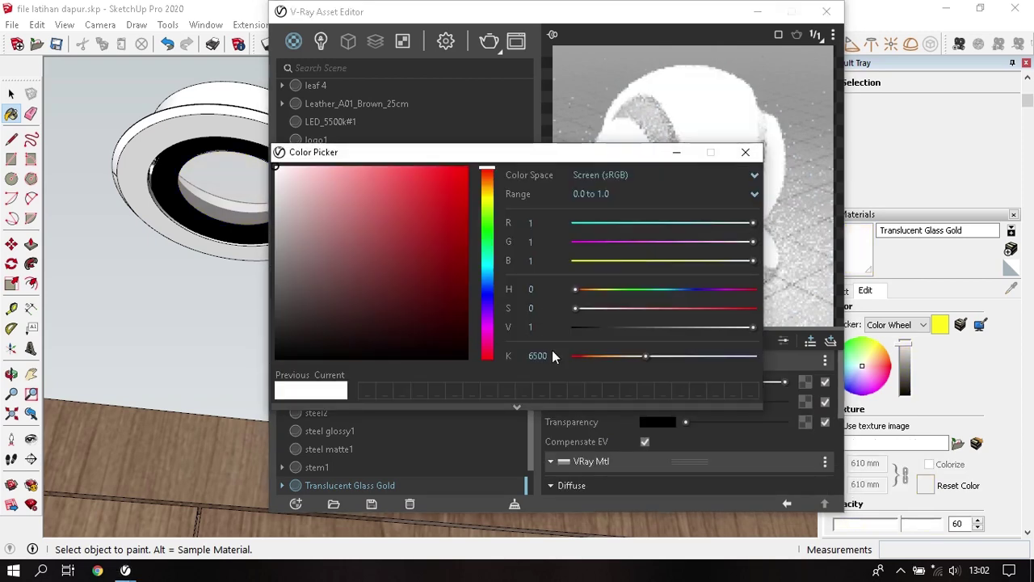
left_click(552, 352)
type("3000")
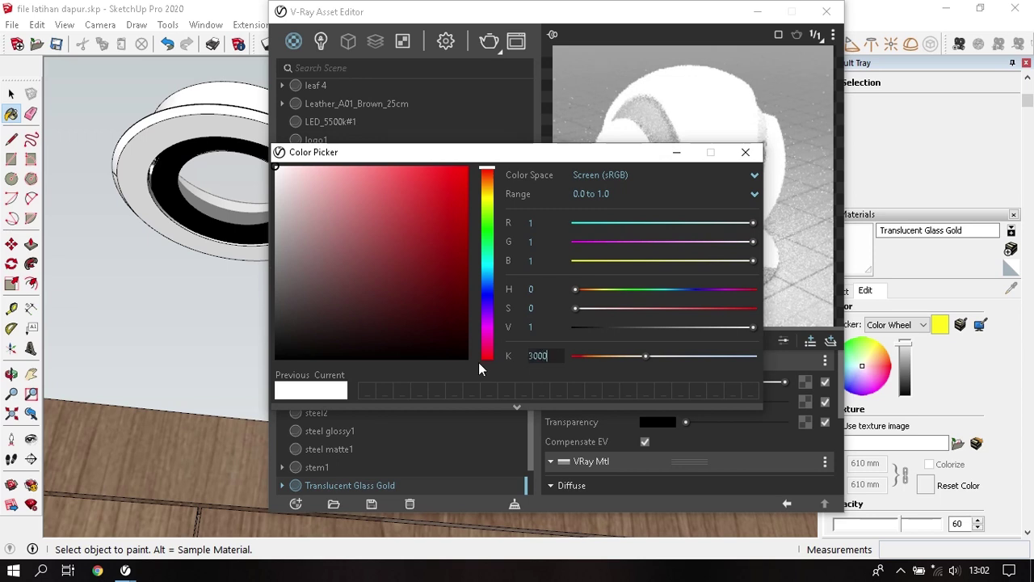
key("Return")
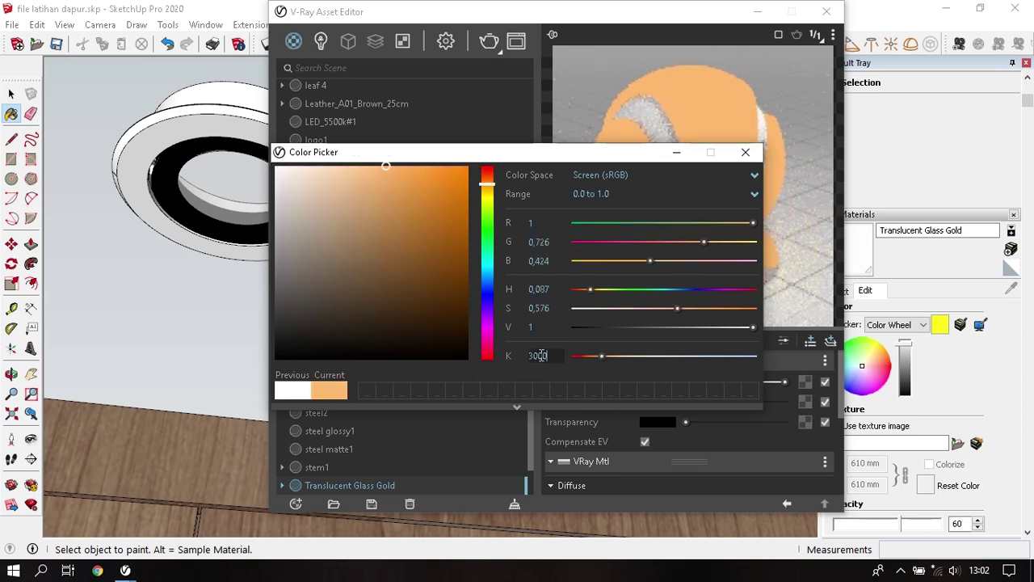
type("4000")
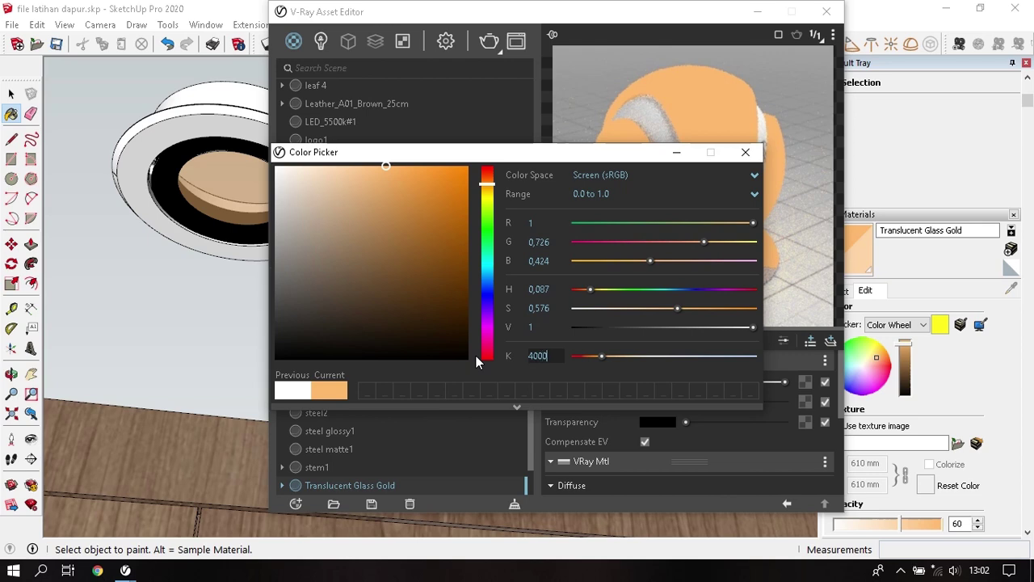
key("Return")
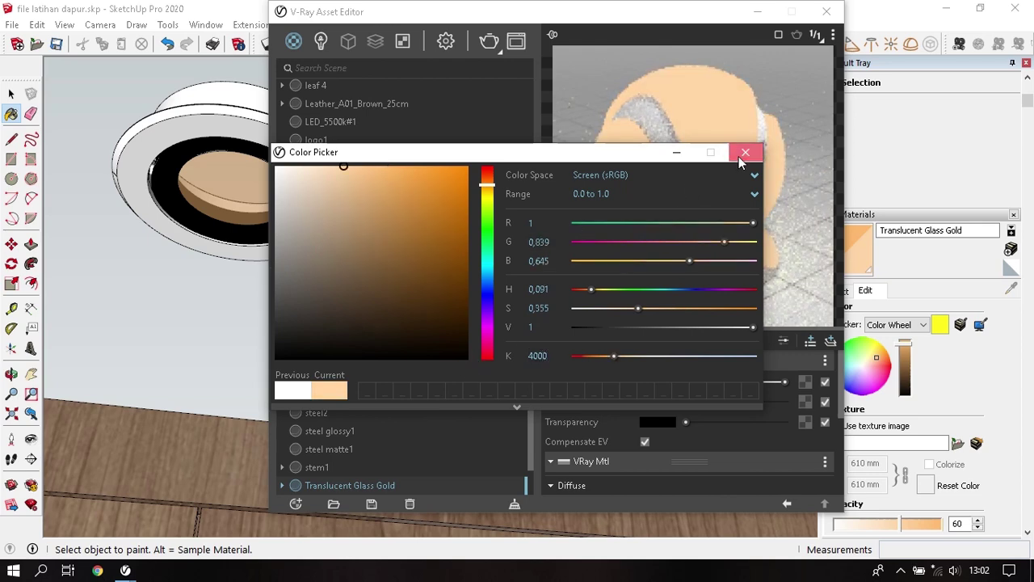
left_click(745, 153)
double_click(647, 401)
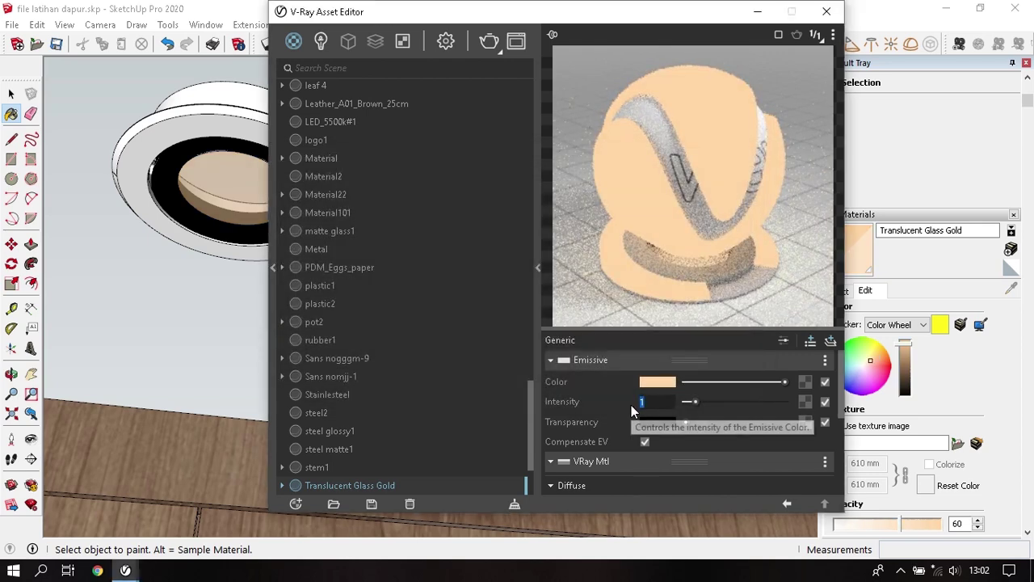
type("30")
key("Return")
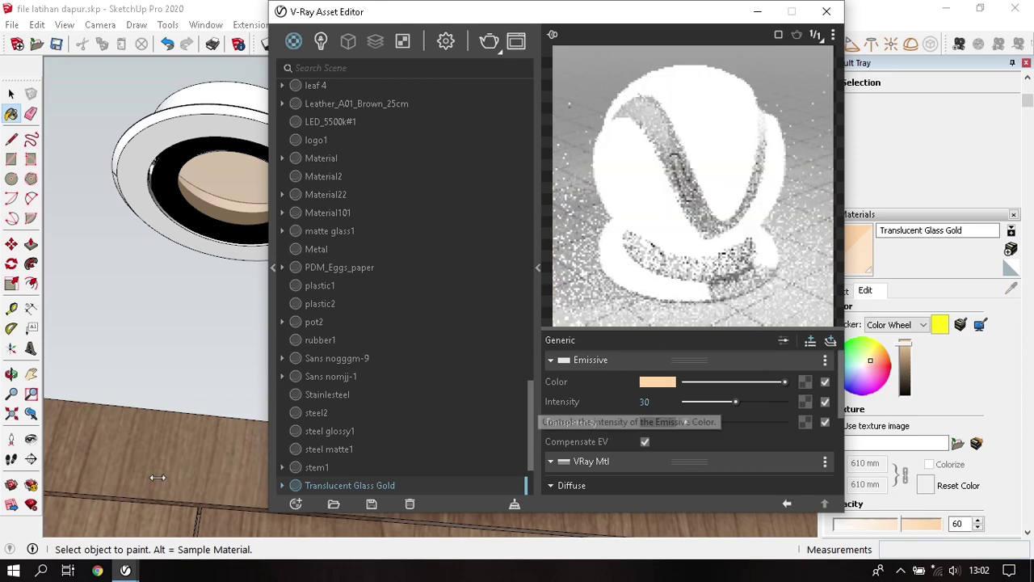
- Orbit and zoom to the louvered cabinet plinth, ready to sample a material
mouse_move(197, 458)
middle_mouse_down()
mouse_move(185, 315)
mouse_move(215, 350)
mouse_move(194, 318)
mouse_move(194, 328)
mouse_move(189, 247)
mouse_move(266, 270)
mouse_move(198, 300)
mouse_move(215, 266)
middle_mouse_up()
scroll(214, 358, "up", 2)
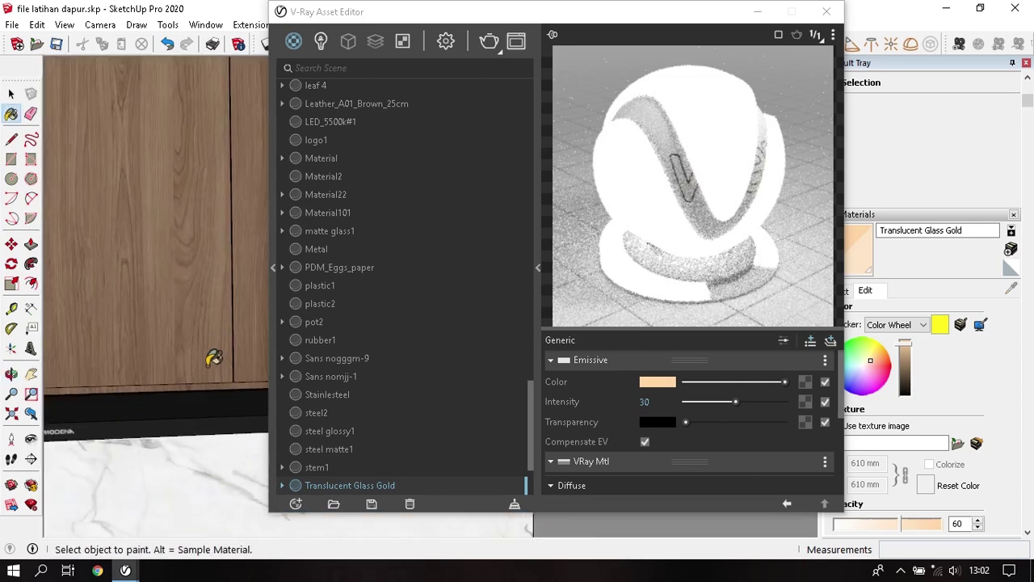
scroll(214, 358, "up", 2)
scroll(212, 363, "up", 2)
mouse_move(215, 383)
middle_mouse_down()
mouse_move(165, 404)
mouse_move(192, 228)
mouse_move(166, 267)
mouse_move(233, 271)
middle_mouse_up()
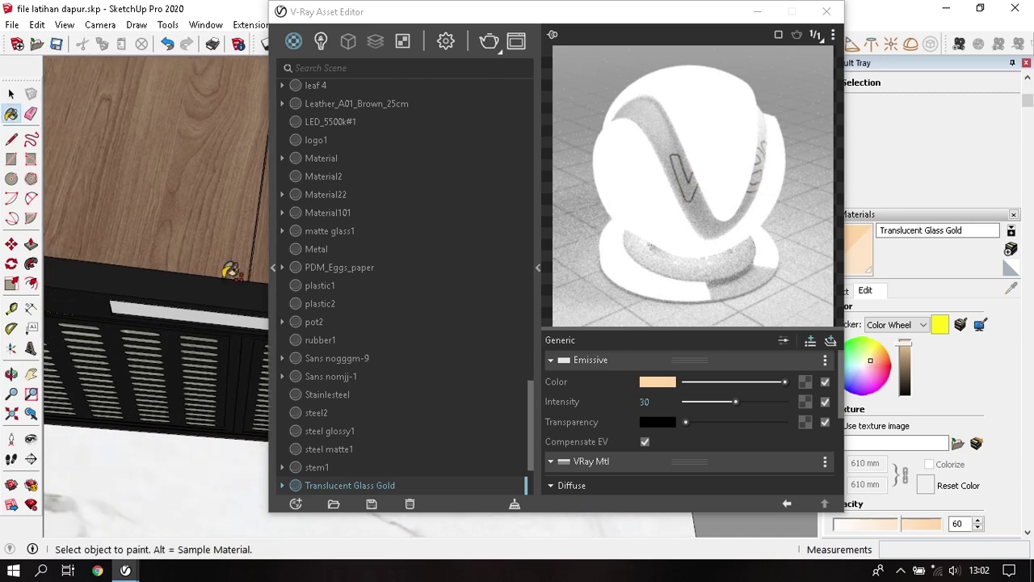
mouse_move(214, 227)
middle_mouse_down()
mouse_move(187, 231)
mouse_move(198, 263)
middle_mouse_up()
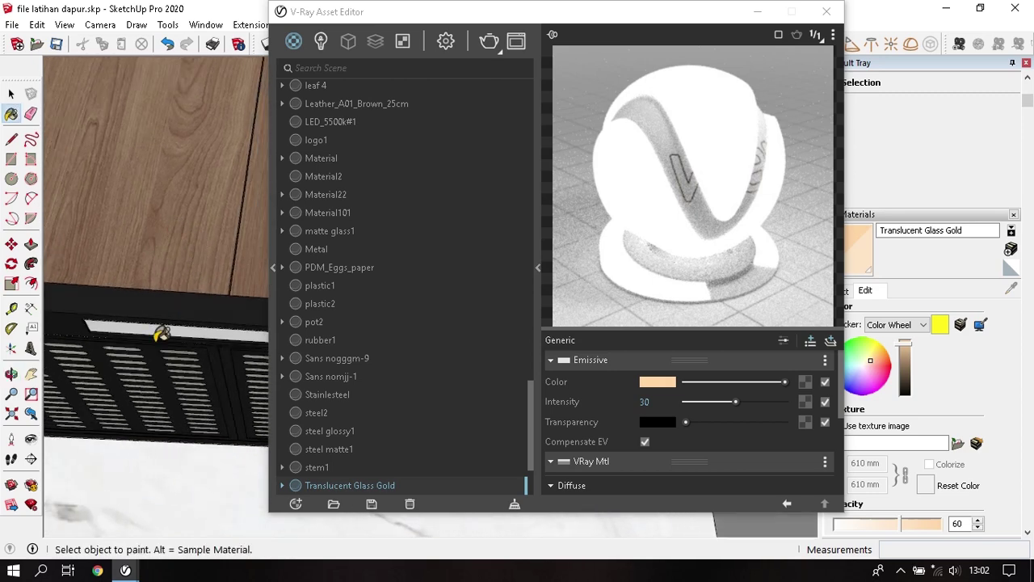
scroll(157, 331, "up", 2)
mouse_move(155, 331)
middle_mouse_down("shift")
mouse_move(130, 307)
mouse_move(233, 287)
middle_mouse_up("shift")
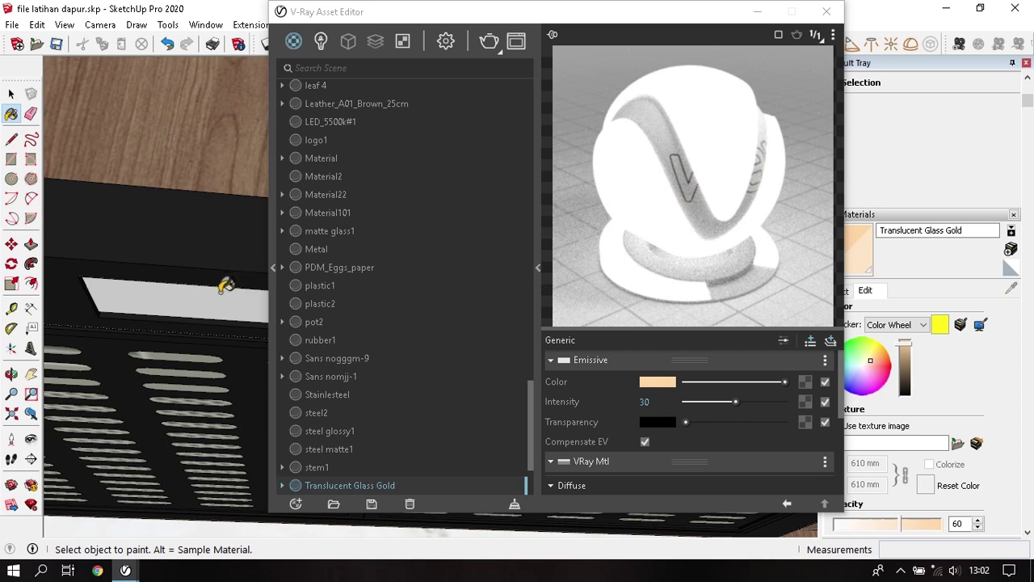
key("alt")
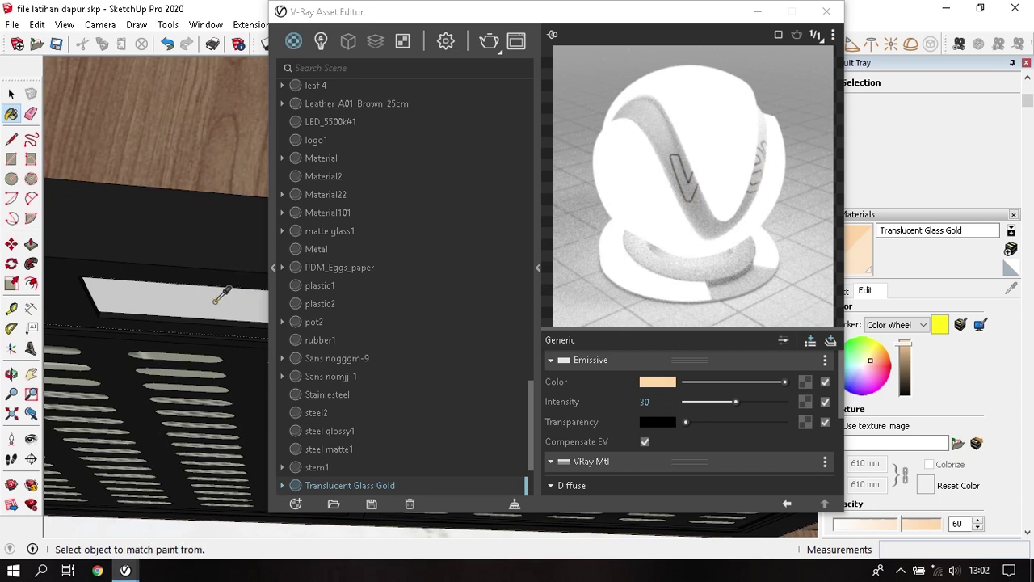
- Sample Translucent Glass Gold from the ceiling light and paint the white plinth panel with it
left_click(215, 303, "alt")
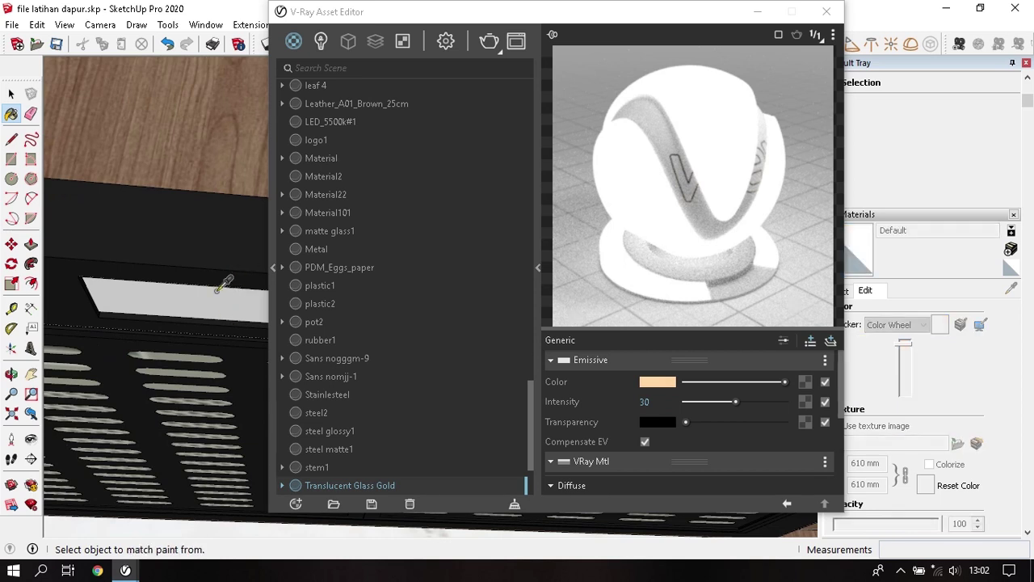
mouse_move(217, 288)
middle_mouse_down()
mouse_move(188, 167)
mouse_move(251, 309)
mouse_move(189, 240)
middle_mouse_up()
left_click(188, 168, "alt")
key("space")
left_click(189, 240)
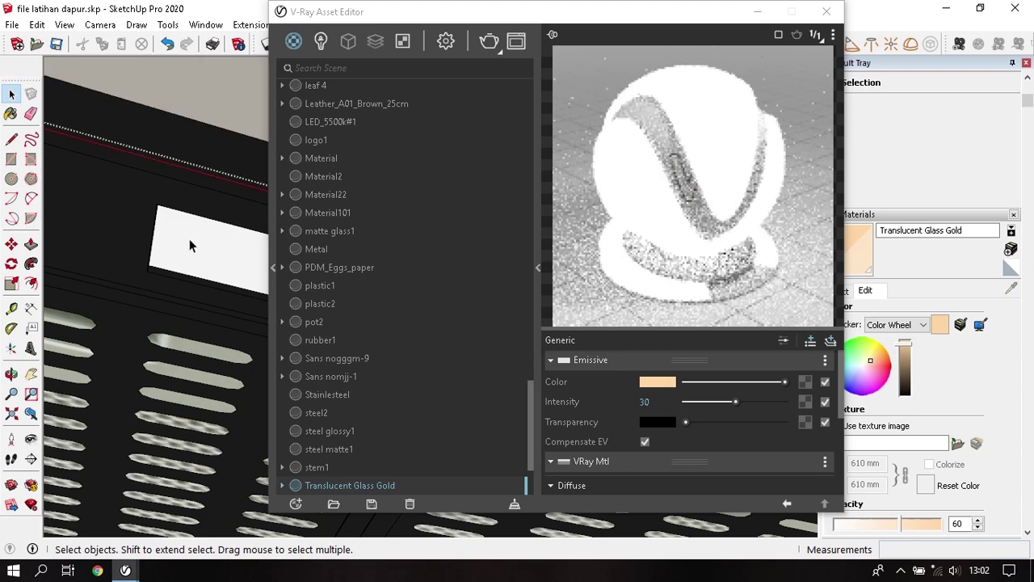
key("b")
left_click(191, 250)
key("space")
- Orbit and zoom to a tilted view of the pendant lamps
middle_click_drag(191, 250, 192, 235)
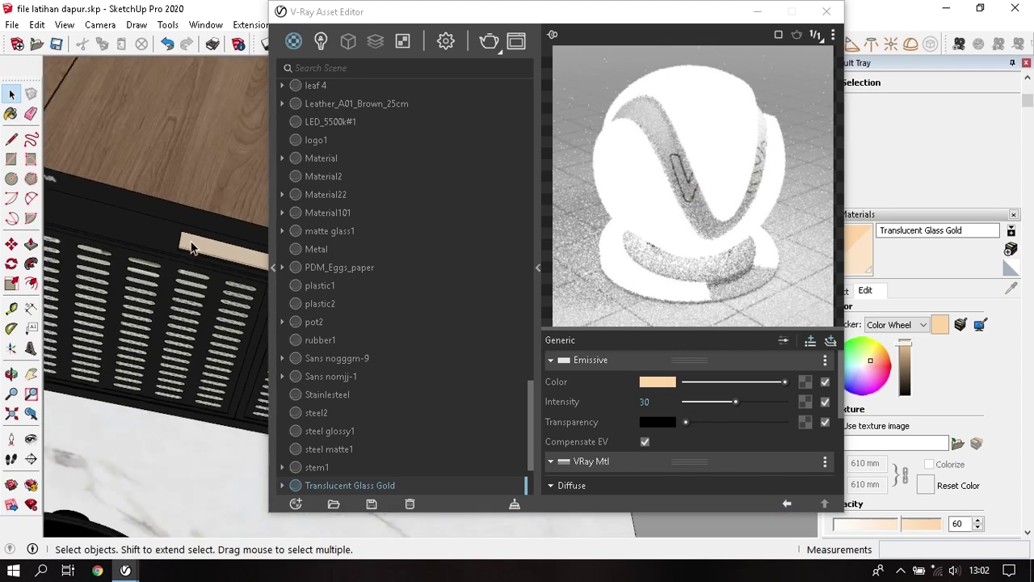
scroll(193, 234, "down", 3)
scroll(243, 250, "down", 2)
scroll(285, 268, "down", 2)
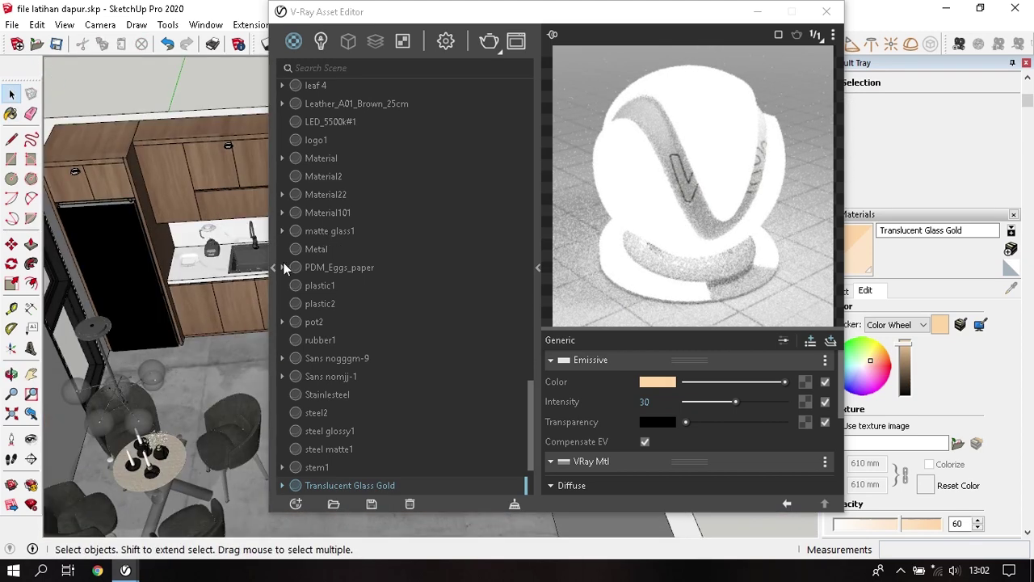
scroll(164, 389, "up", 2)
scroll(155, 369, "up", 2)
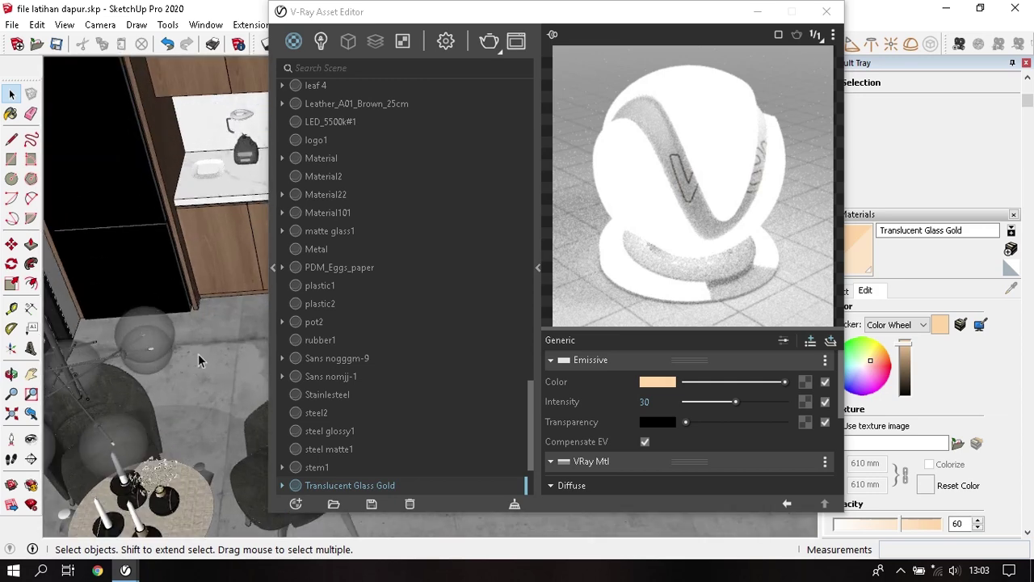
mouse_move(141, 333)
middle_mouse_down()
mouse_move(171, 334)
mouse_move(169, 430)
middle_mouse_up()
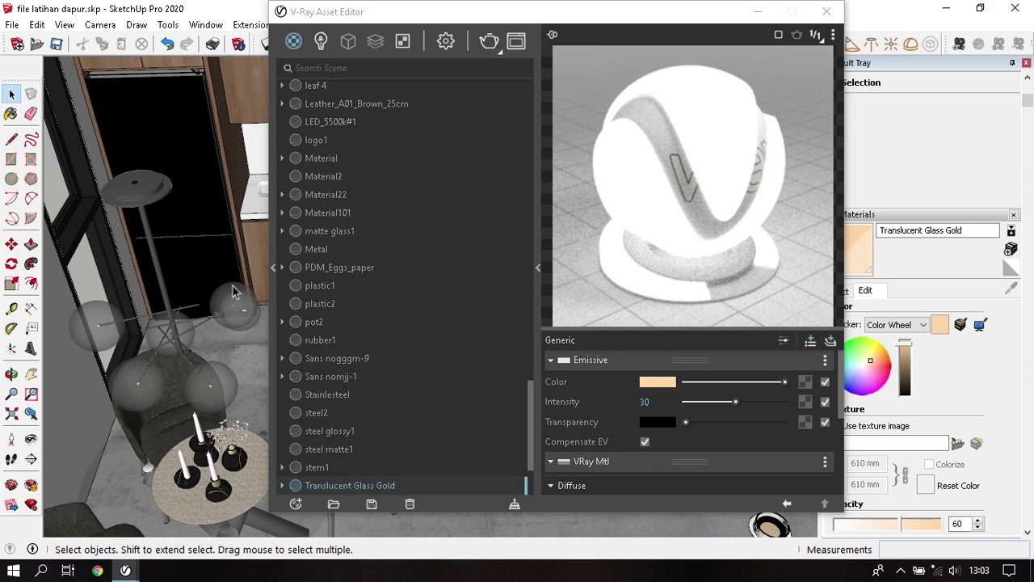
- Close the V-Ray material editor and orbit to a frontal view of the kitchen
left_click(826, 12)
scroll(484, 323, "down", 5)
middle_click_drag(485, 323, 519, 315)
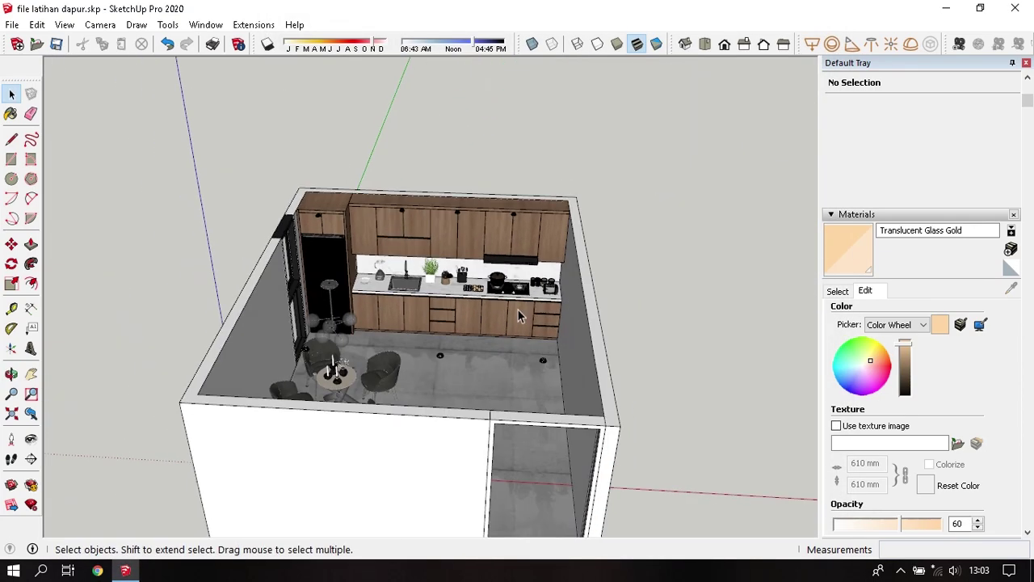
scroll(470, 354, "up", 3)
middle_click_drag(380, 394, 423, 371)
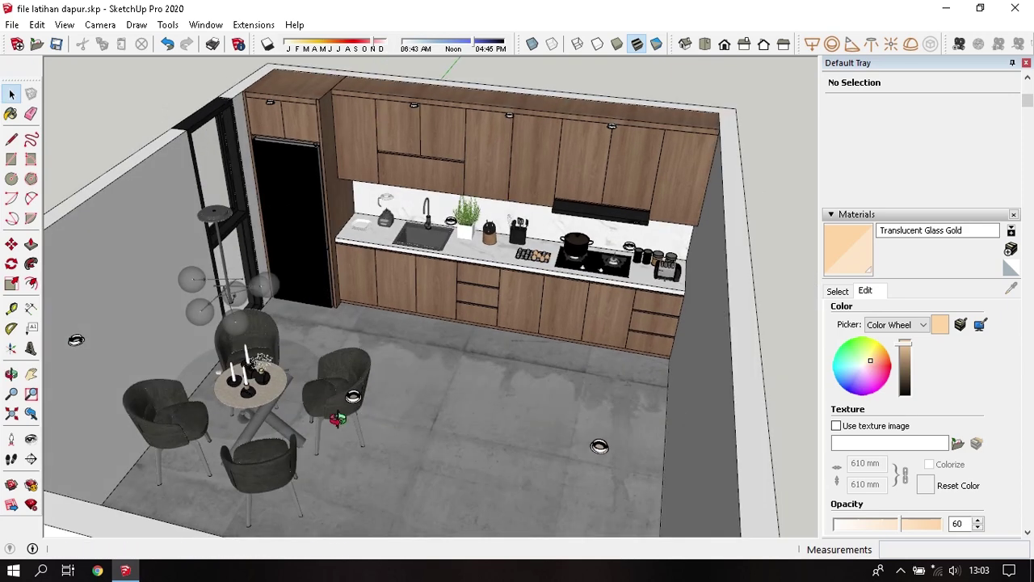
scroll(423, 372, "down", 2)
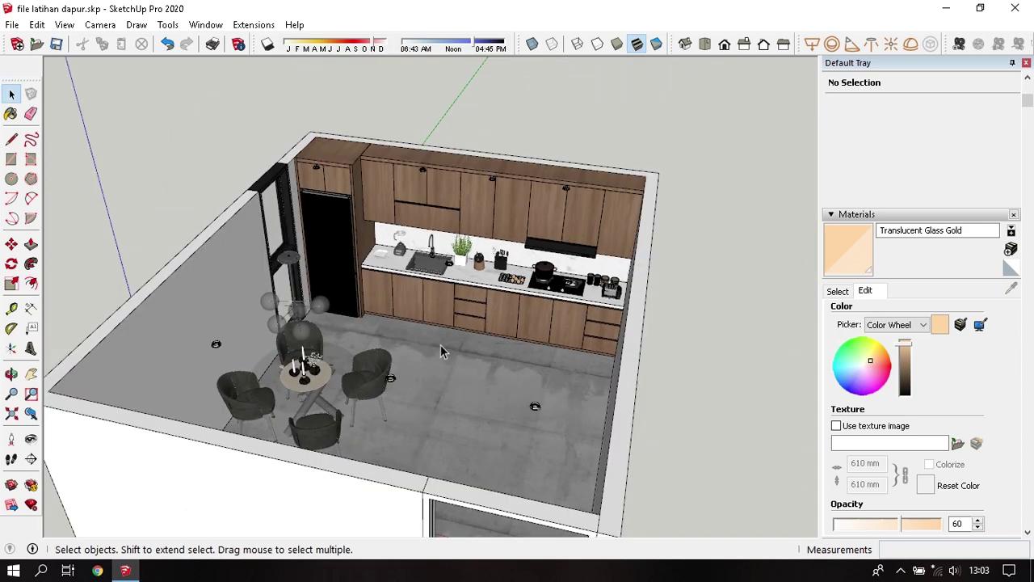
middle_click_drag(440, 352, 416, 349)
- Unhide all geometry with Edit > Unhide > All and view the room through its front opening
left_click(36, 25)
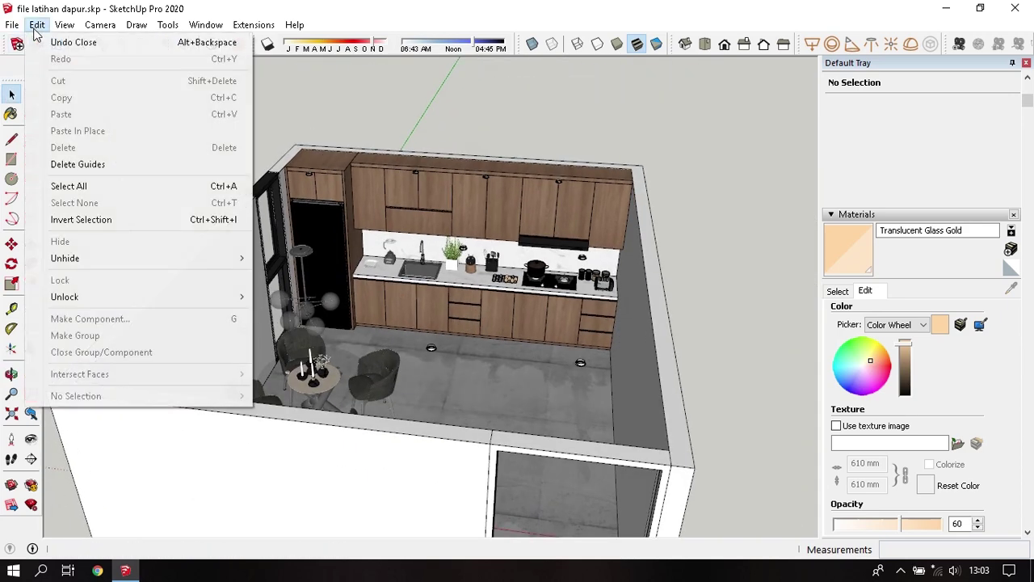
left_click(280, 291)
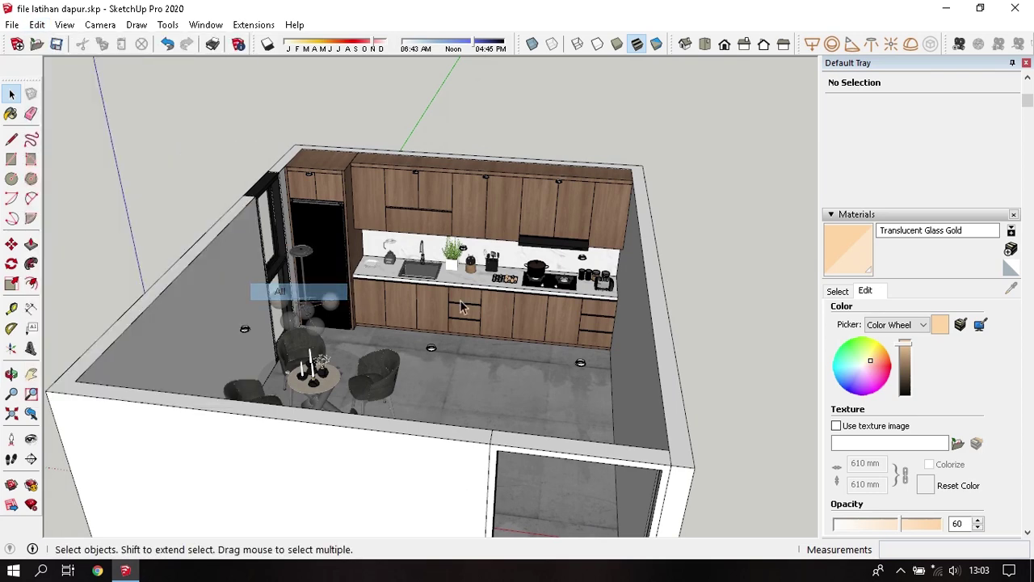
mouse_move(461, 305)
middle_mouse_down()
mouse_move(517, 302)
mouse_move(480, 132)
mouse_move(419, 274)
middle_mouse_up()
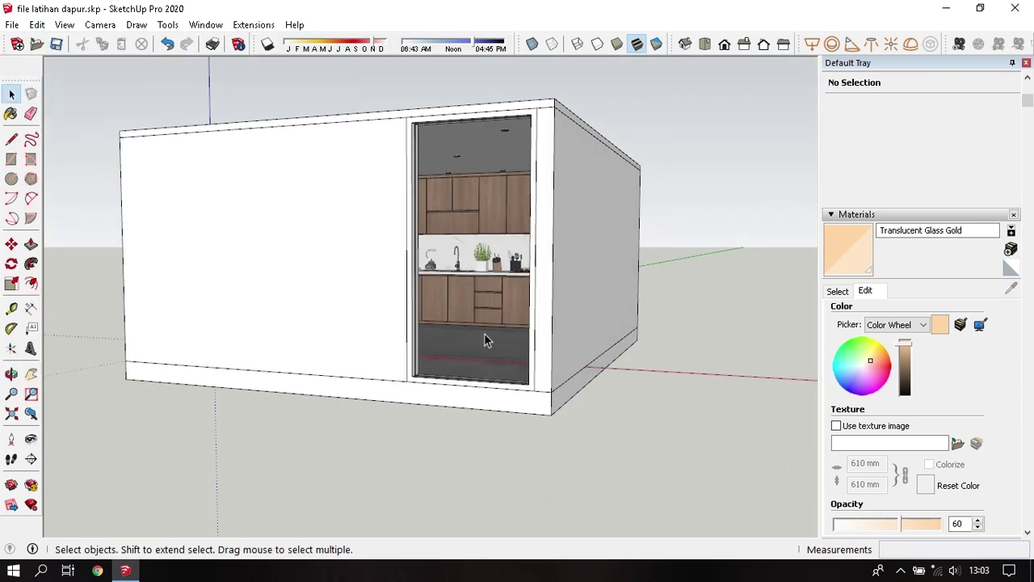
scroll(469, 324, "up", 2)
scroll(459, 311, "up", 2)
scroll(450, 298, "up", 2)
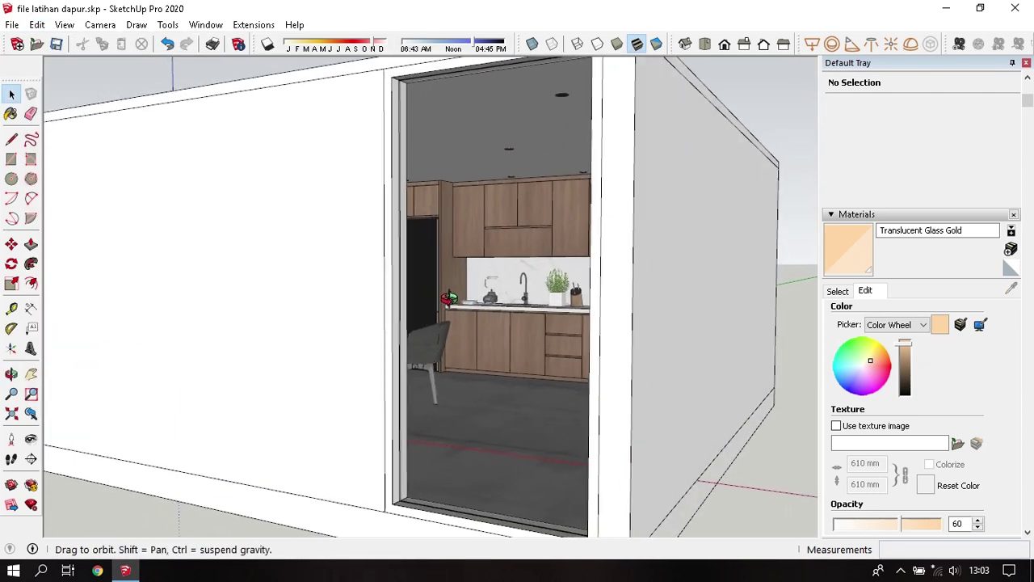
middle_click_drag(449, 297, 429, 212)
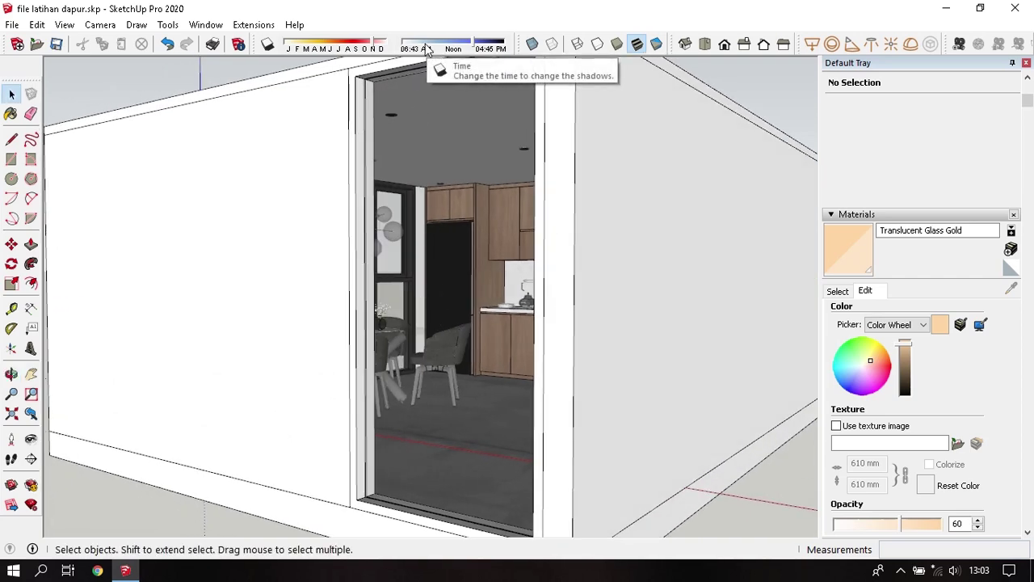
- Turn shadows on and change the shadow date, viewing the table and floor
left_click(428, 48)
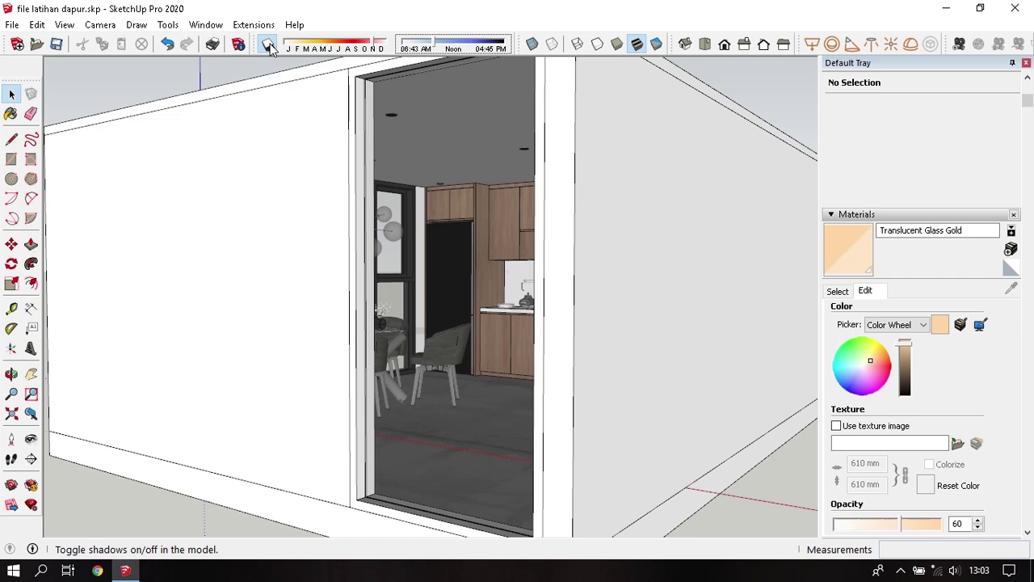
left_click(269, 49)
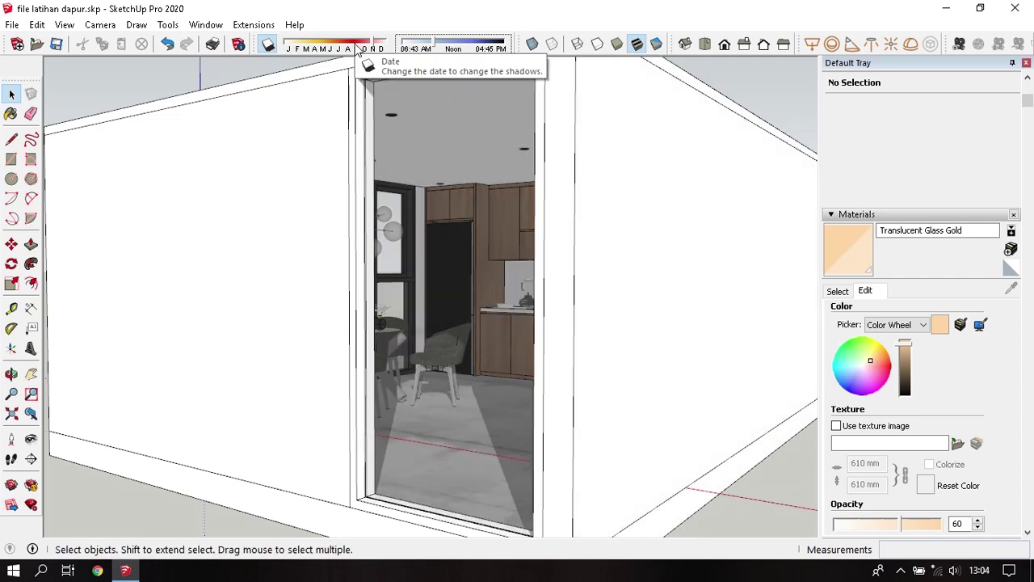
left_click(358, 49)
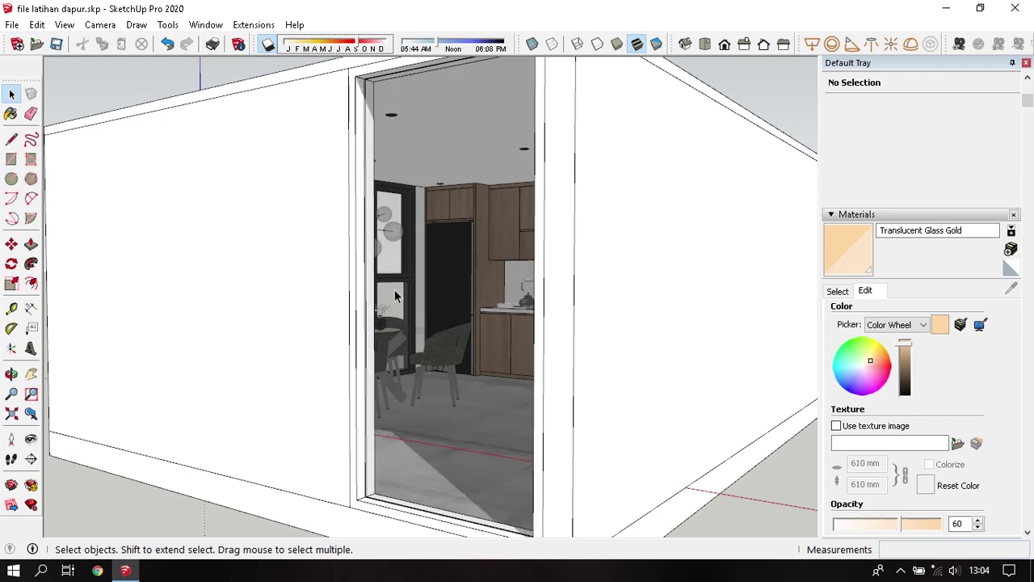
scroll(396, 296, "up", 5)
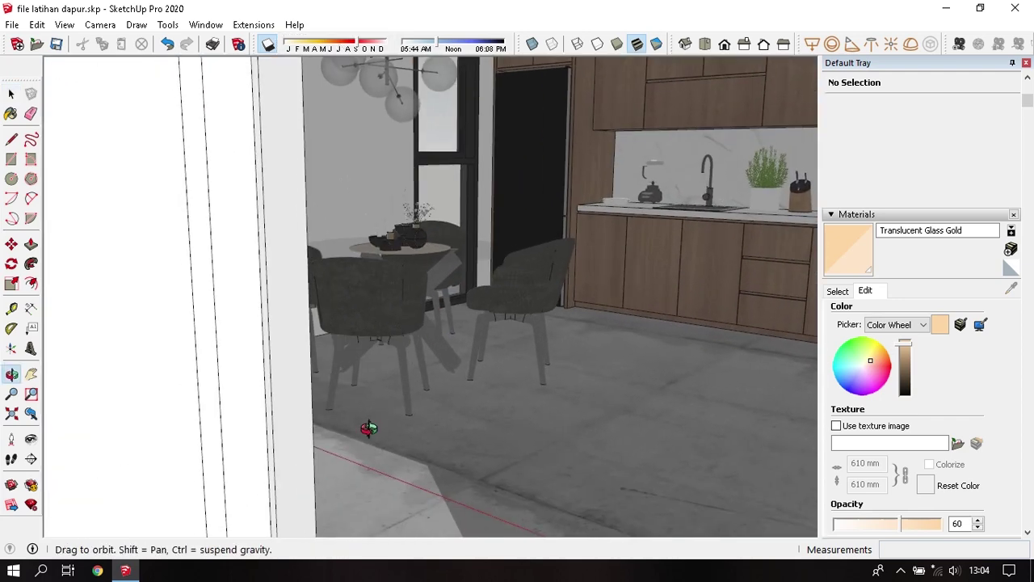
mouse_move(409, 340)
middle_mouse_down()
mouse_move(616, 314)
mouse_move(579, 350)
mouse_move(658, 316)
middle_mouse_up()
scroll(614, 316, "up", 2)
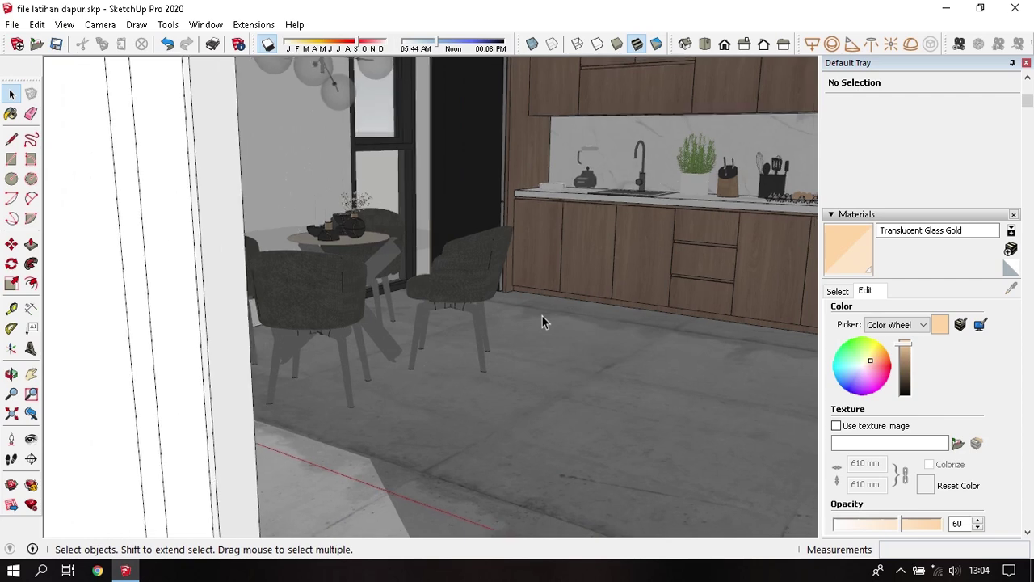
scroll(543, 321, "down", 1)
scroll(529, 293, "down", 1)
scroll(514, 262, "down", 2)
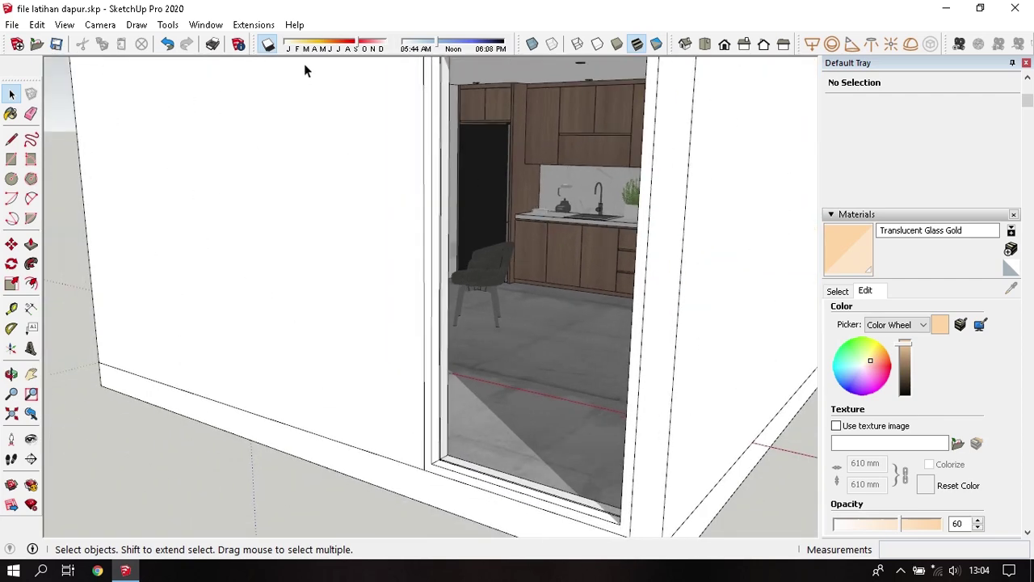
- Turn shadows off and inspect the room's front wall and top face
left_click(267, 45)
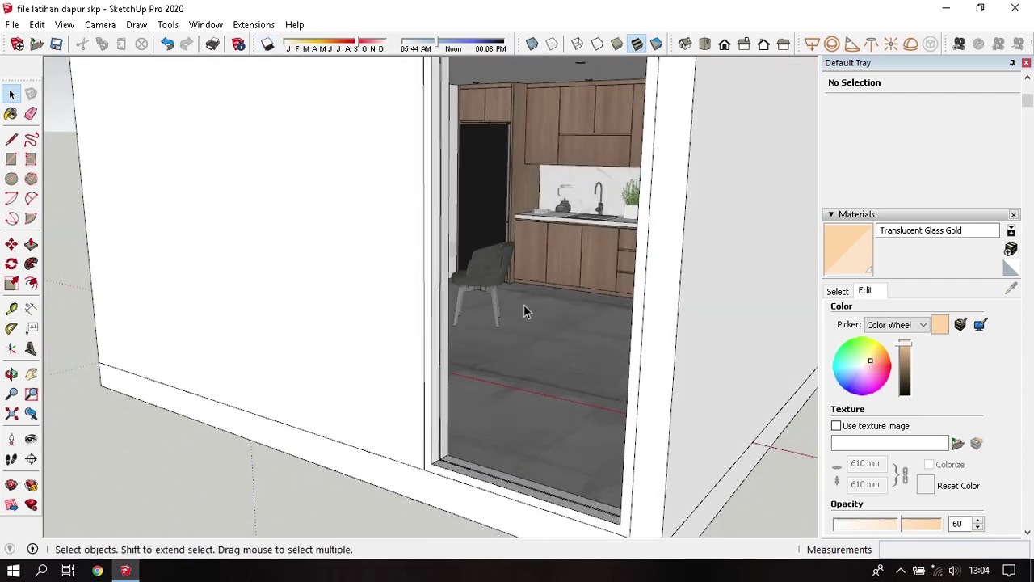
scroll(524, 311, "down", 3)
mouse_move(525, 306)
middle_mouse_down()
mouse_move(568, 268)
mouse_move(459, 328)
mouse_move(480, 376)
mouse_move(602, 381)
mouse_move(291, 314)
mouse_move(231, 358)
mouse_move(671, 363)
mouse_move(411, 334)
mouse_move(365, 250)
middle_mouse_up()
scroll(565, 382, "down", 3)
scroll(365, 250, "up", 3)
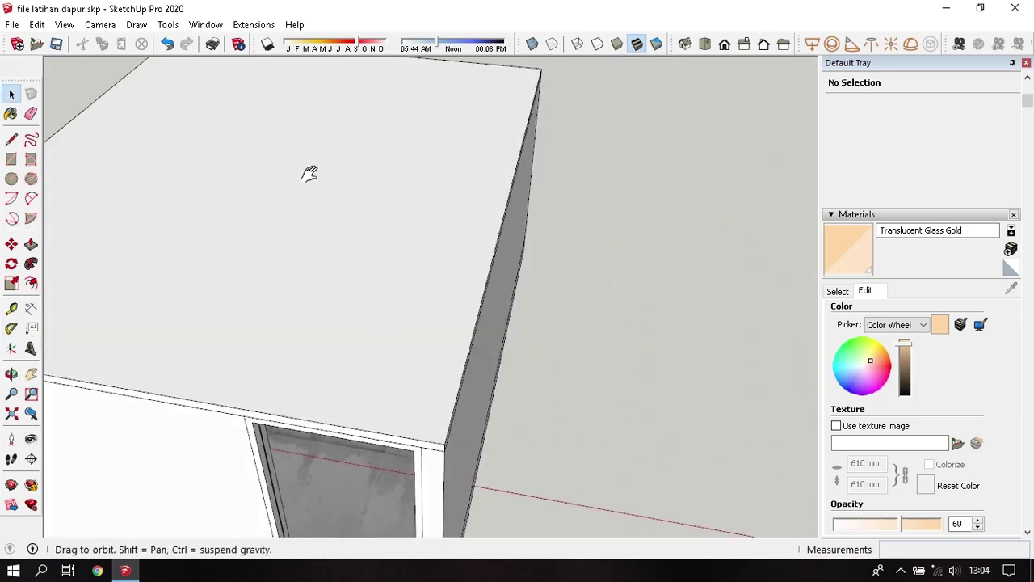
middle_click_drag(307, 169, 473, 240)
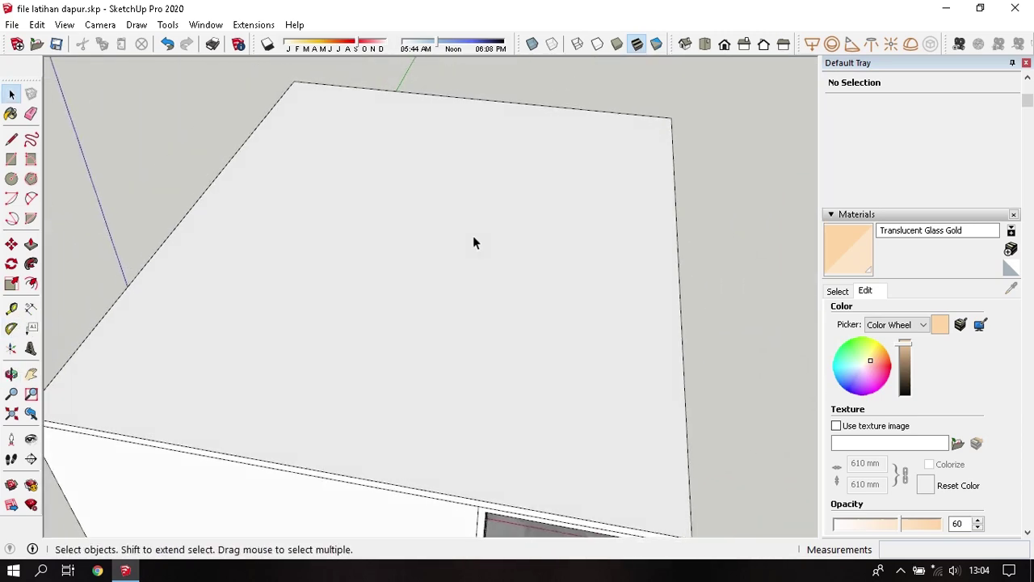
- Bring up the V-Ray Asset Editor's render settings and look over the render output options
left_click(254, 24)
mouse_move(267, 59)
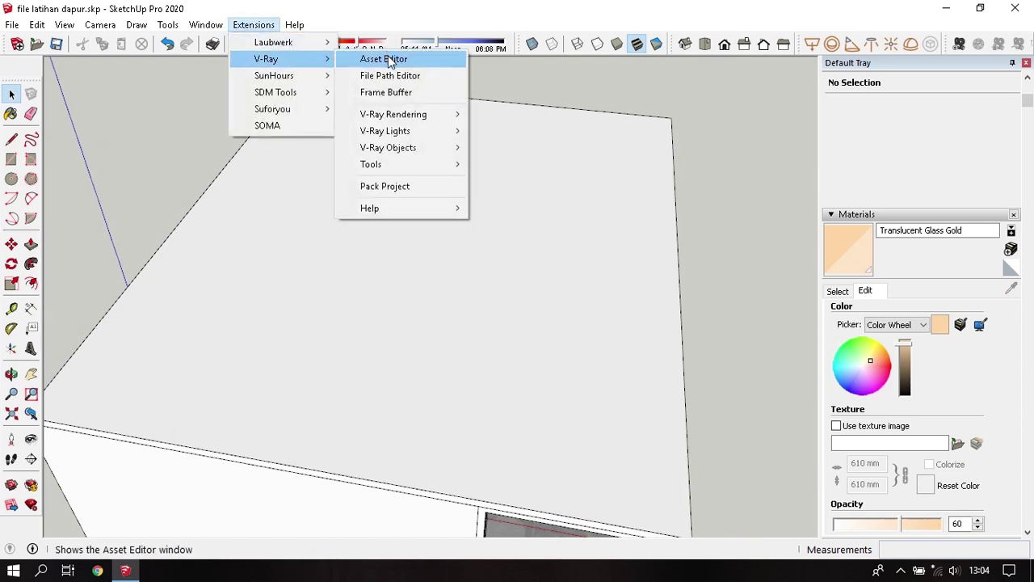
left_click(391, 65)
left_click(442, 45)
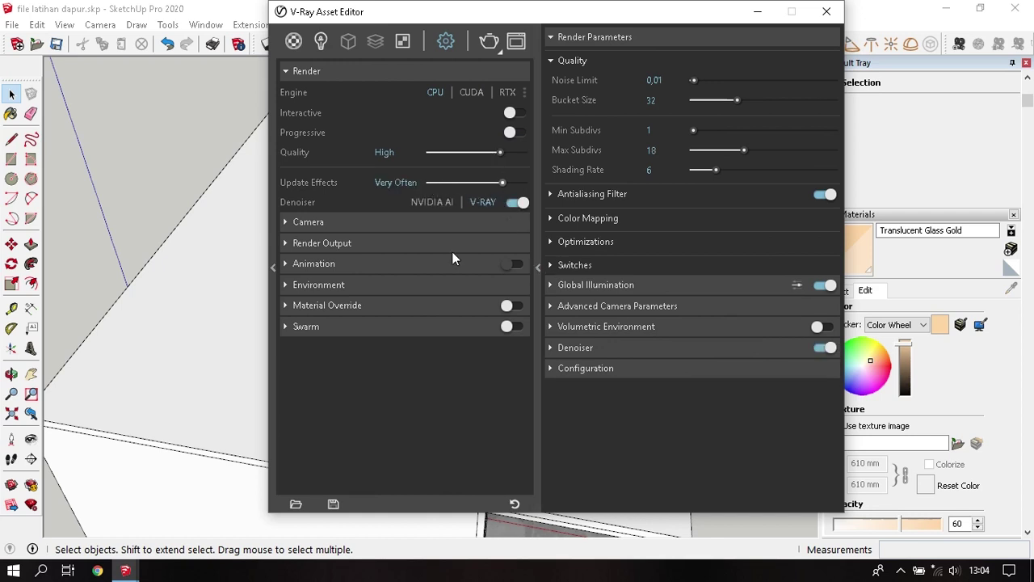
left_click(390, 242)
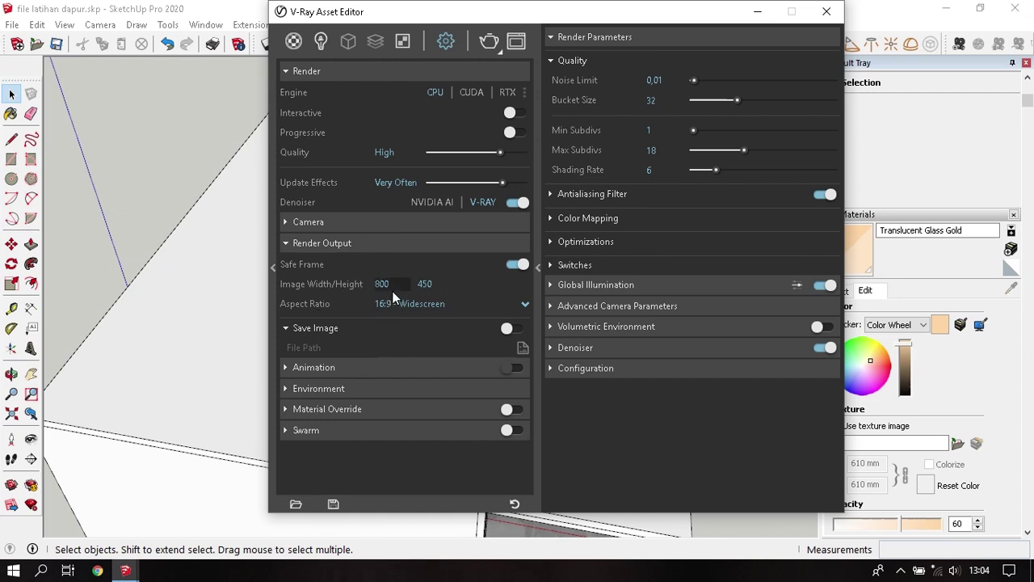
left_click(400, 244)
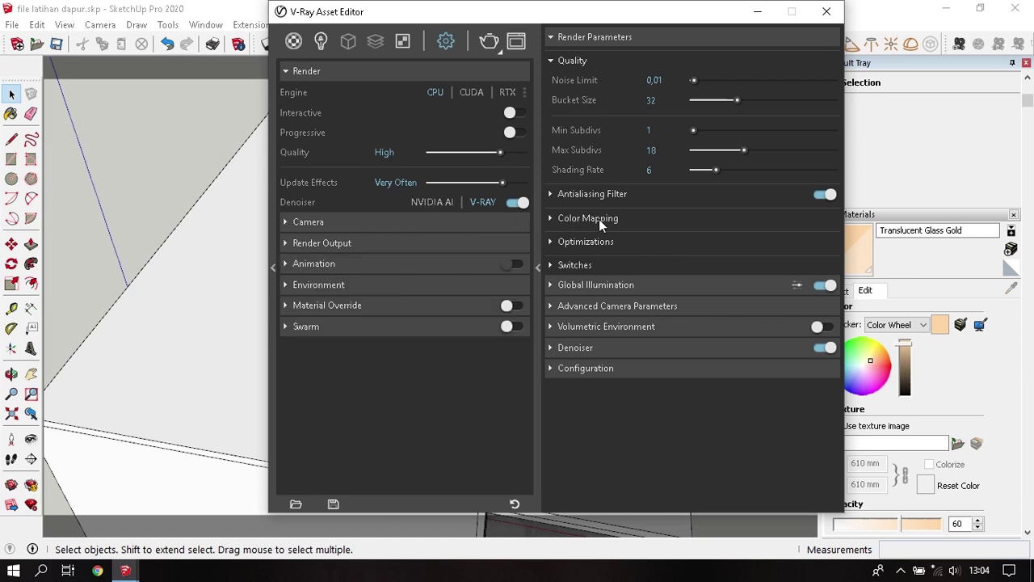
- Set the Irradiance map Min Rate to -4 and Max Rate to -2, and enable Material Override
left_click(606, 285)
left_click(665, 305)
left_click(674, 320)
left_click(670, 370)
type("-4")
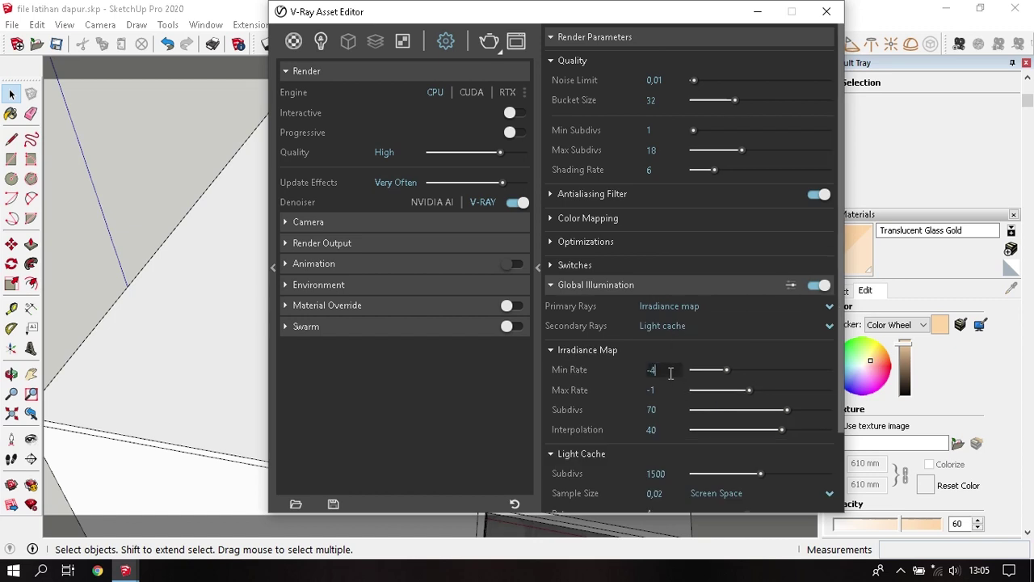
left_click(670, 393)
type("-2")
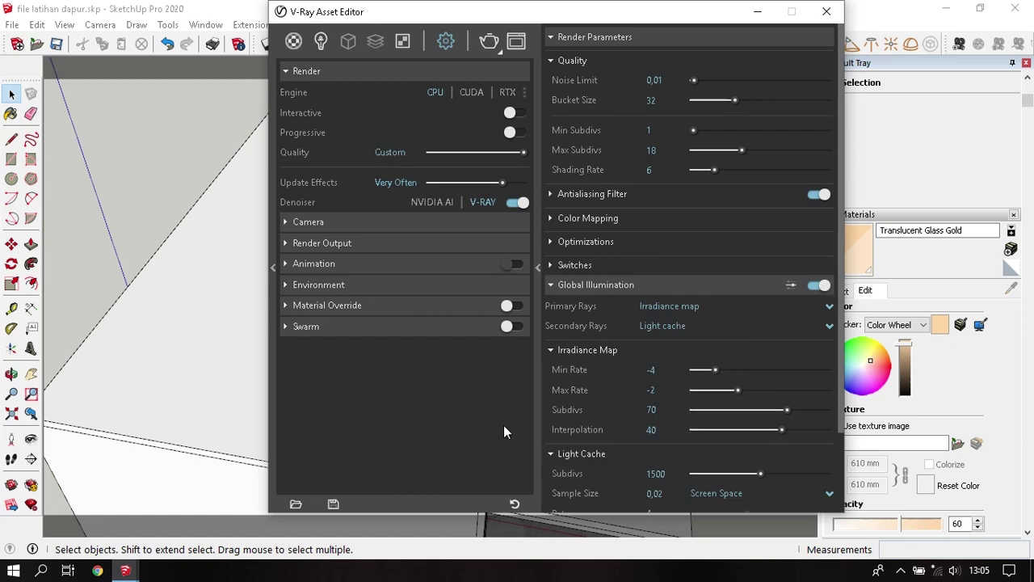
left_click(511, 306)
- Sample Translucent Glass Gray from the door glass and review it in the V-Ray Asset Editor
left_click(830, 15)
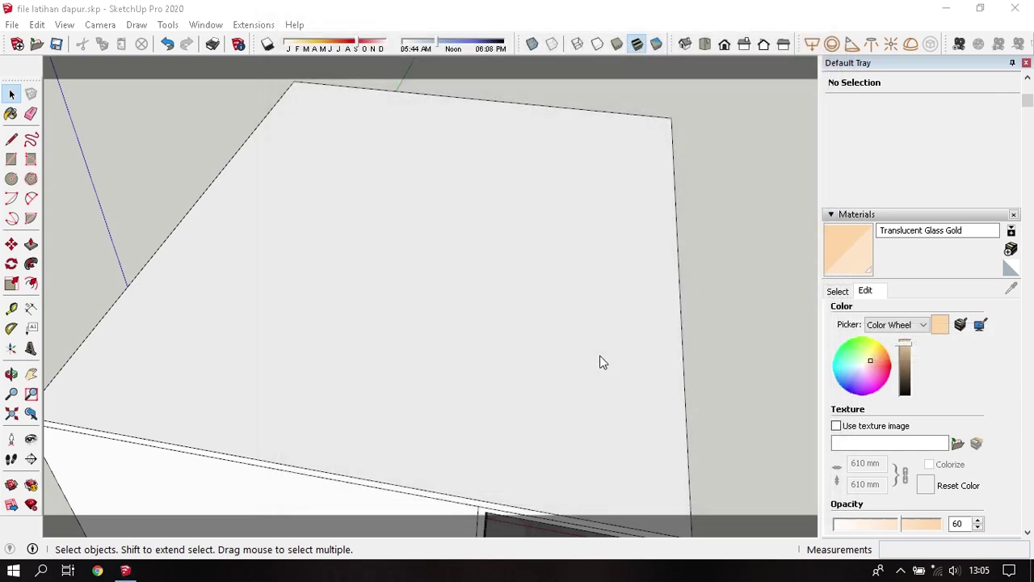
mouse_move(601, 360)
middle_mouse_down()
mouse_move(427, 161)
mouse_move(395, 307)
middle_mouse_up()
key("b")
left_click(391, 283, "alt")
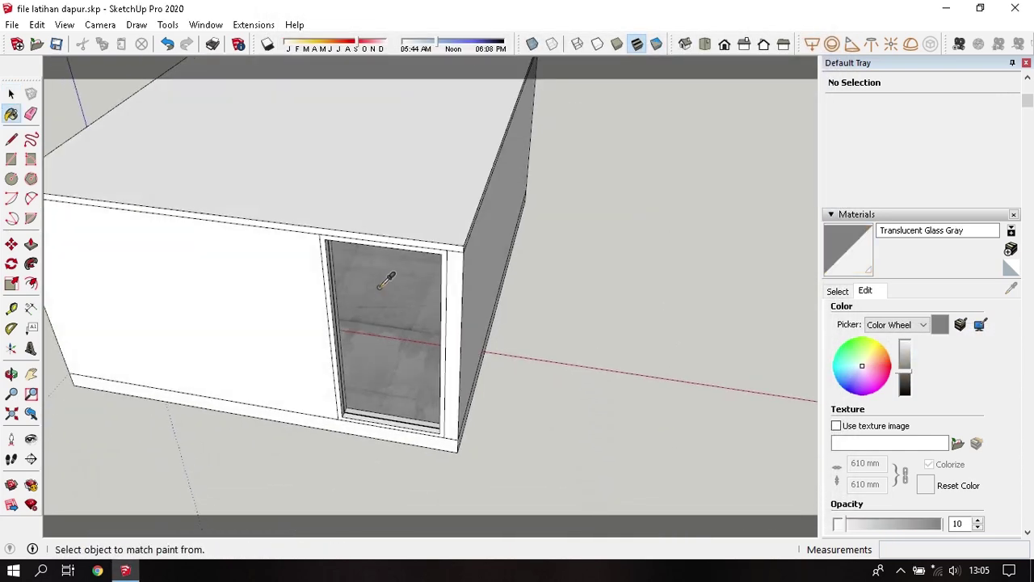
left_click(271, 25)
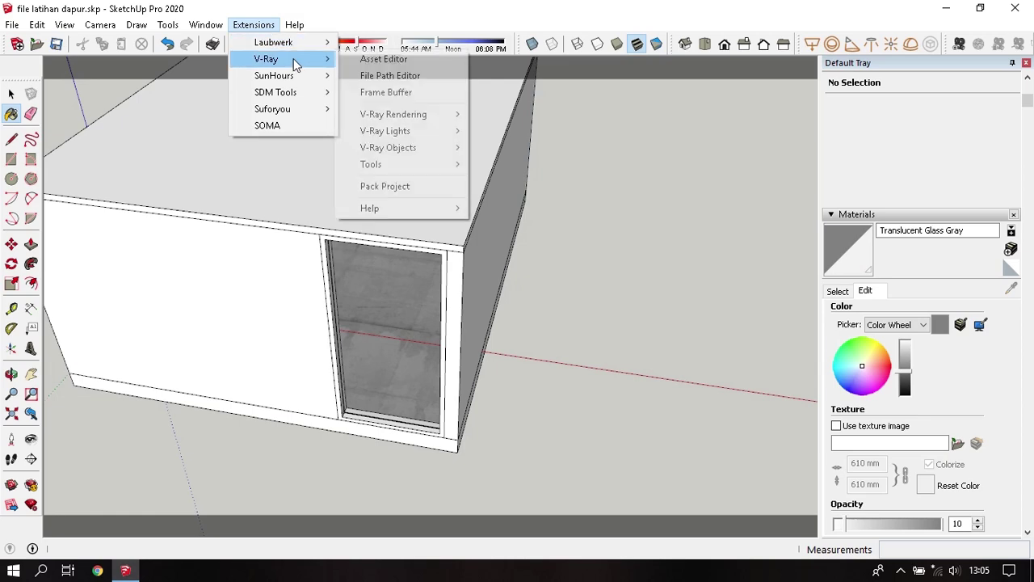
left_click(346, 62)
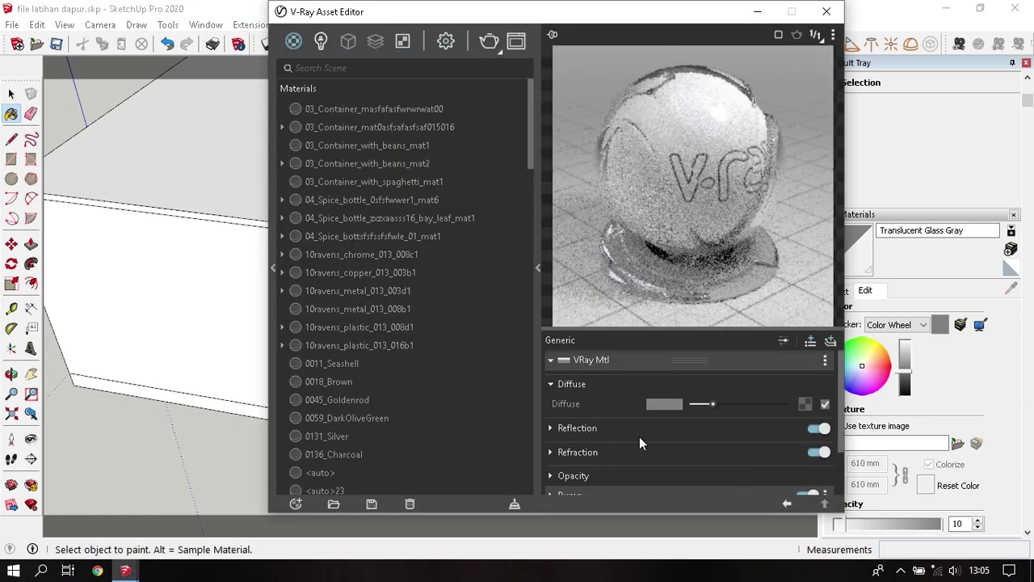
scroll(642, 438, "down", 3)
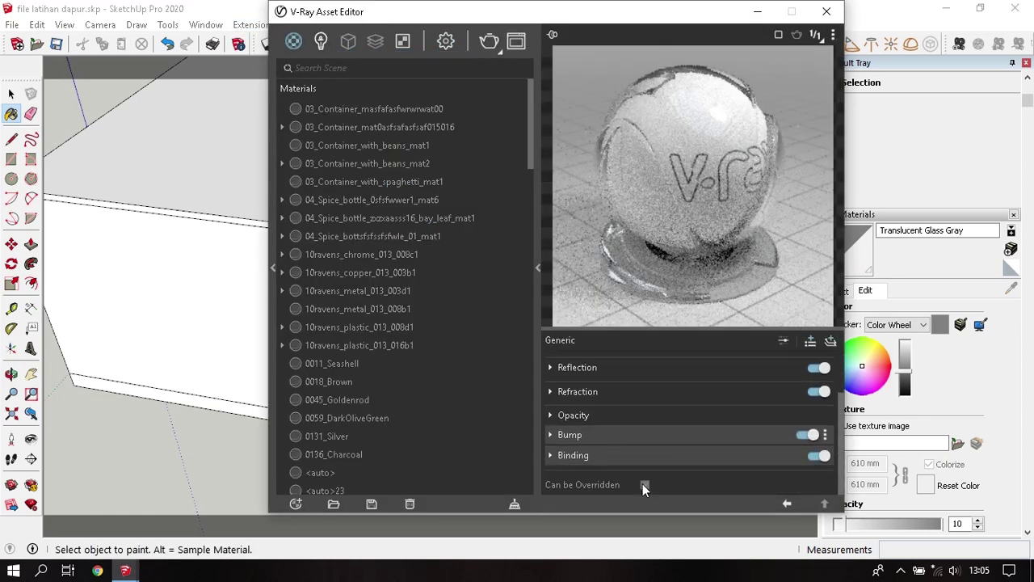
left_click(826, 11)
- Hide the roof to inspect the kitchen from above, then undo to restore it
middle_click_drag(478, 167, 568, 284)
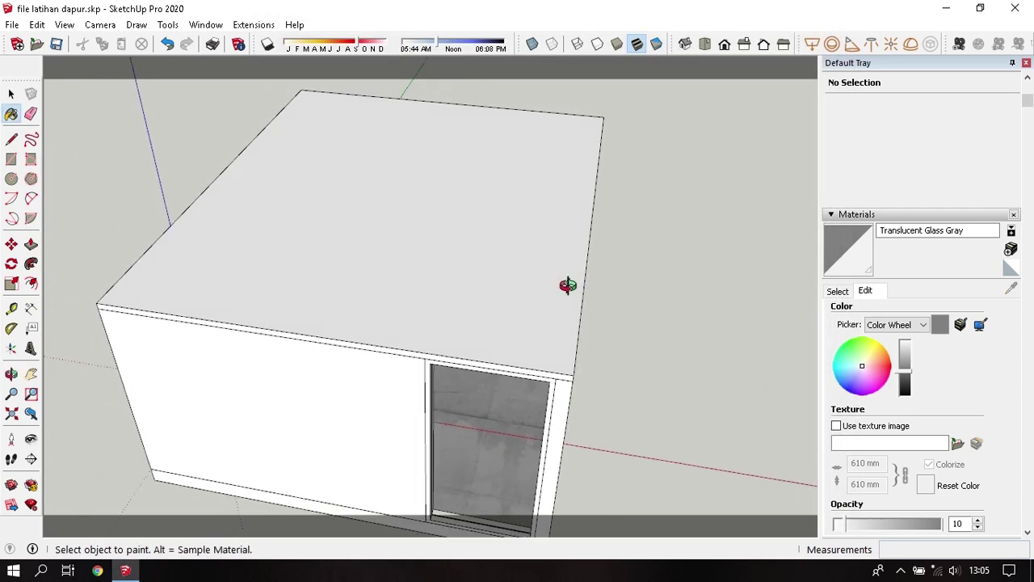
key("space")
right_click(450, 216)
left_click(483, 257)
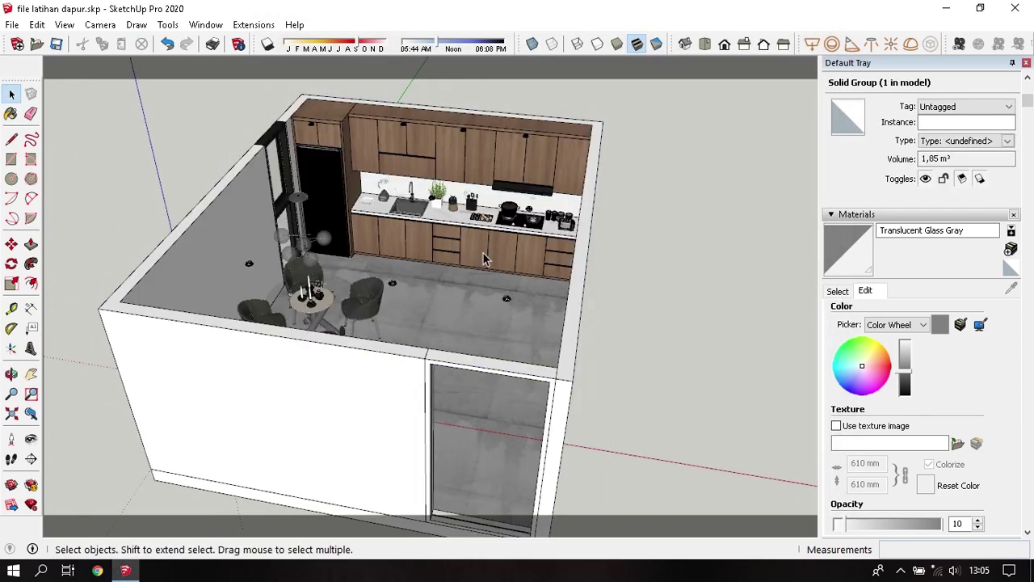
middle_click_drag(283, 228, 399, 246)
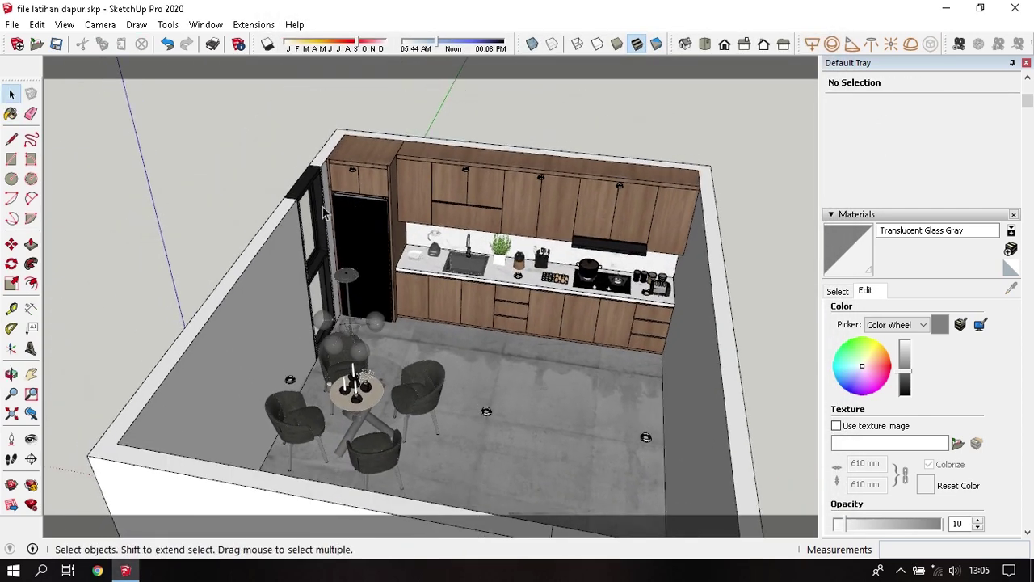
middle_click_drag(310, 227, 280, 209)
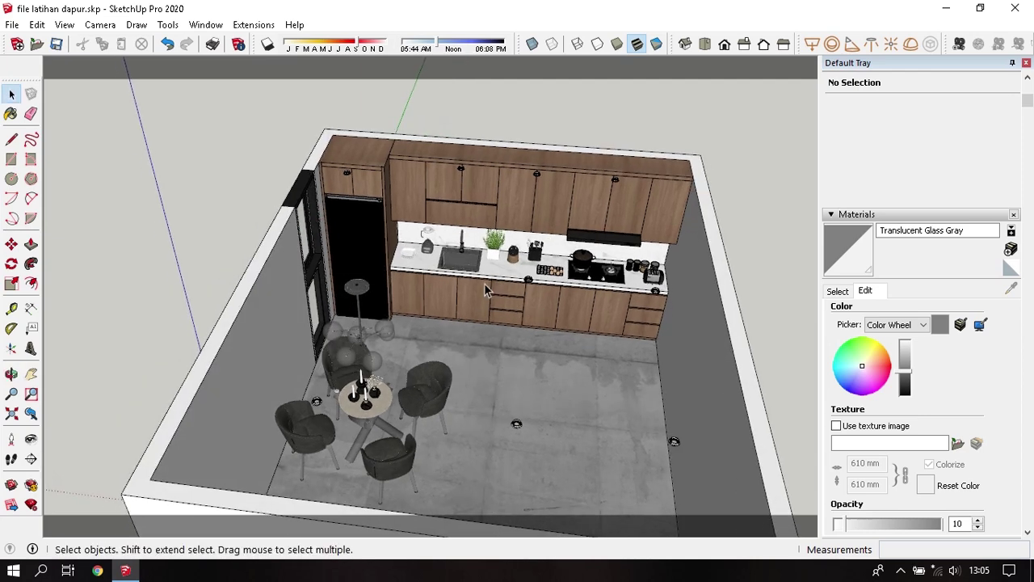
key("ctrl+z")
middle_click_drag(477, 236, 234, 87)
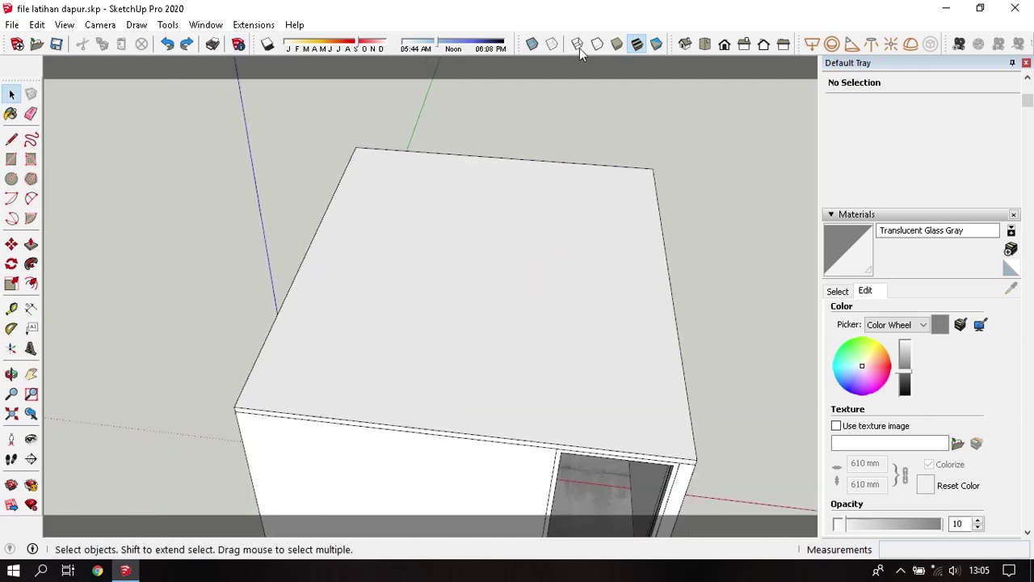
- Place a section plane on the room box's front face, keeping the default name
left_click(1025, 63)
left_click(168, 25)
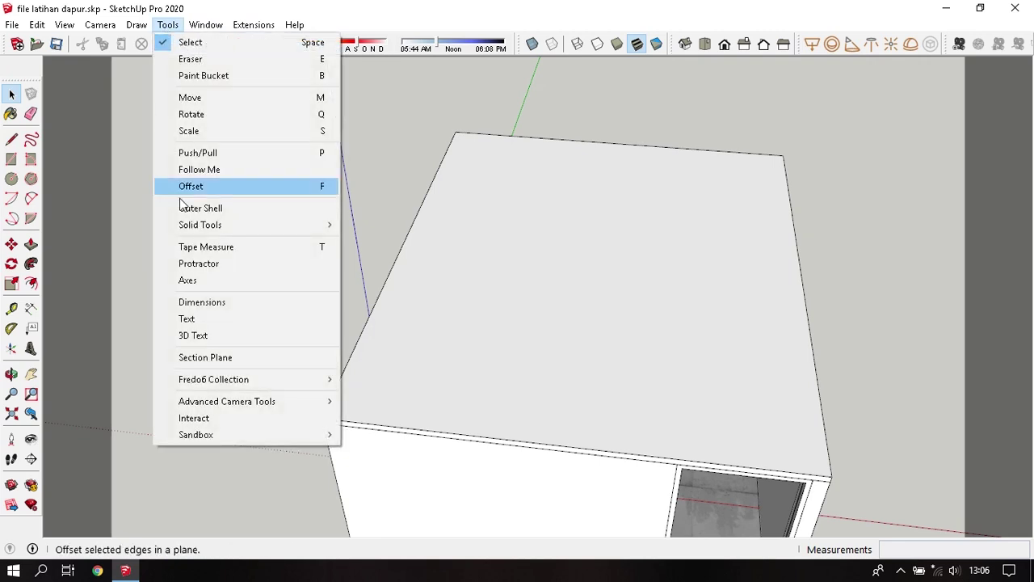
left_click(225, 359)
middle_click_drag(556, 303, 507, 317)
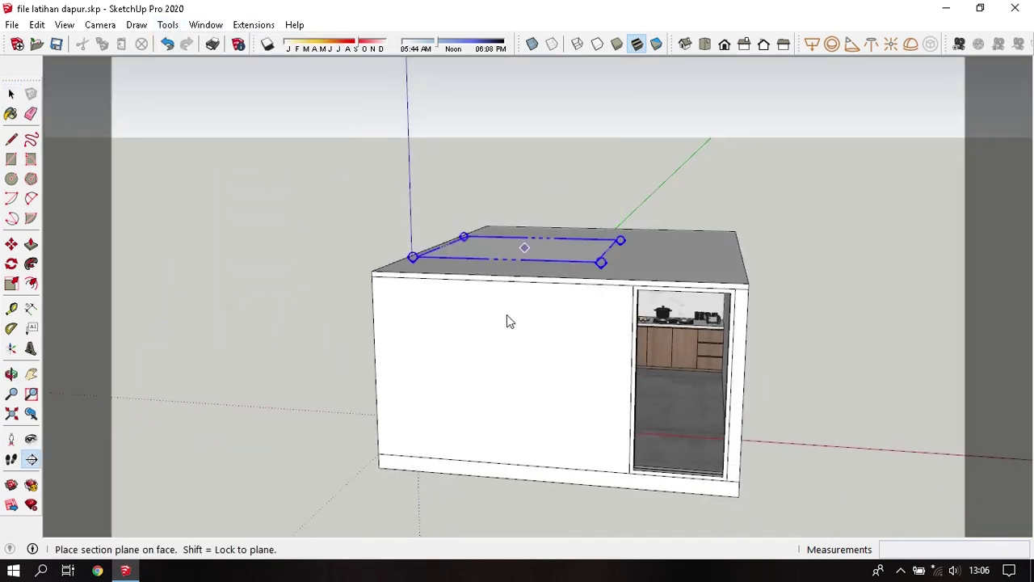
left_click(501, 361)
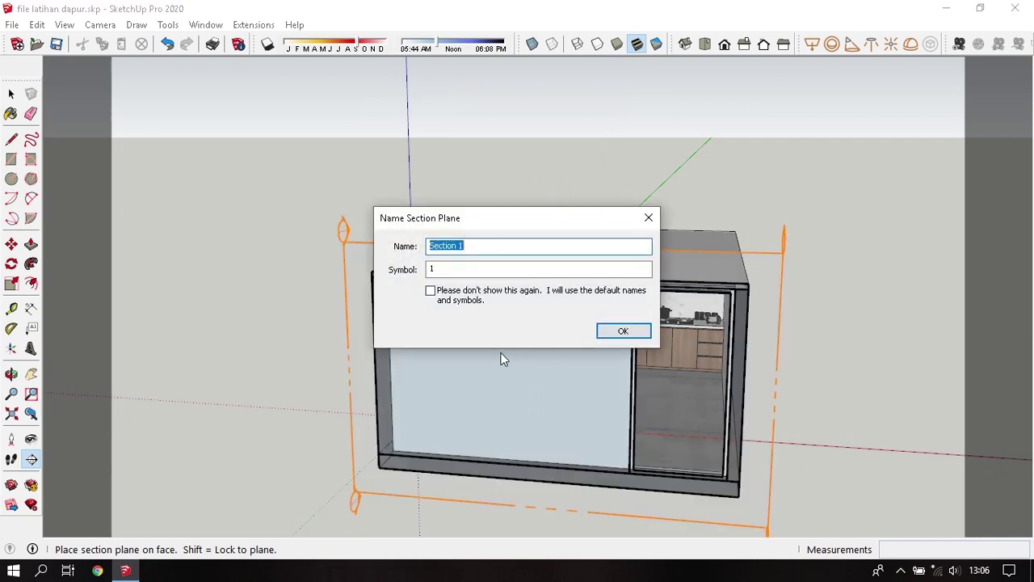
left_click(622, 332)
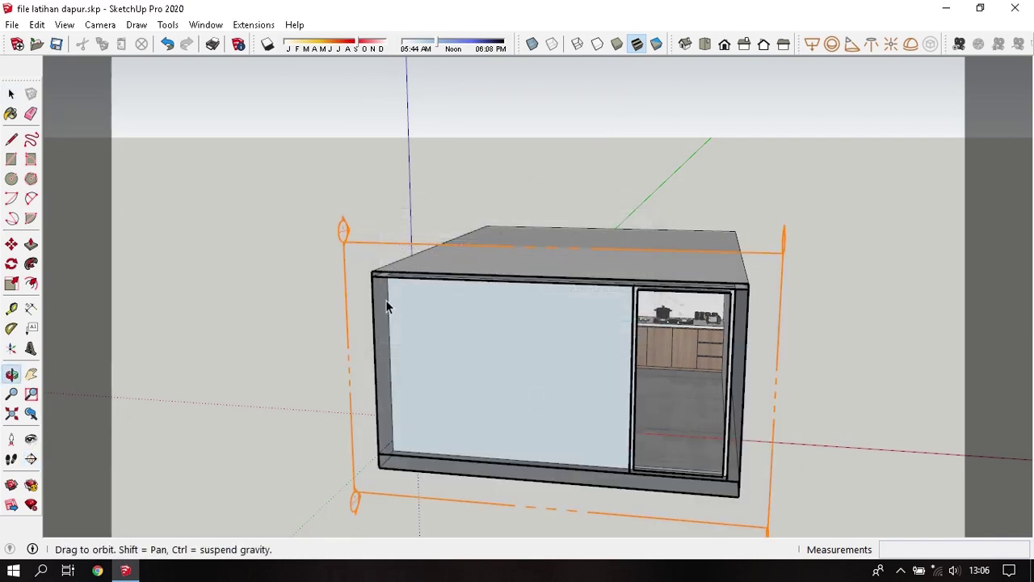
- Move the box and its section plane inward to cut away the front wall
middle_click_drag(388, 304, 376, 346)
left_click_drag(341, 369, 340, 364)
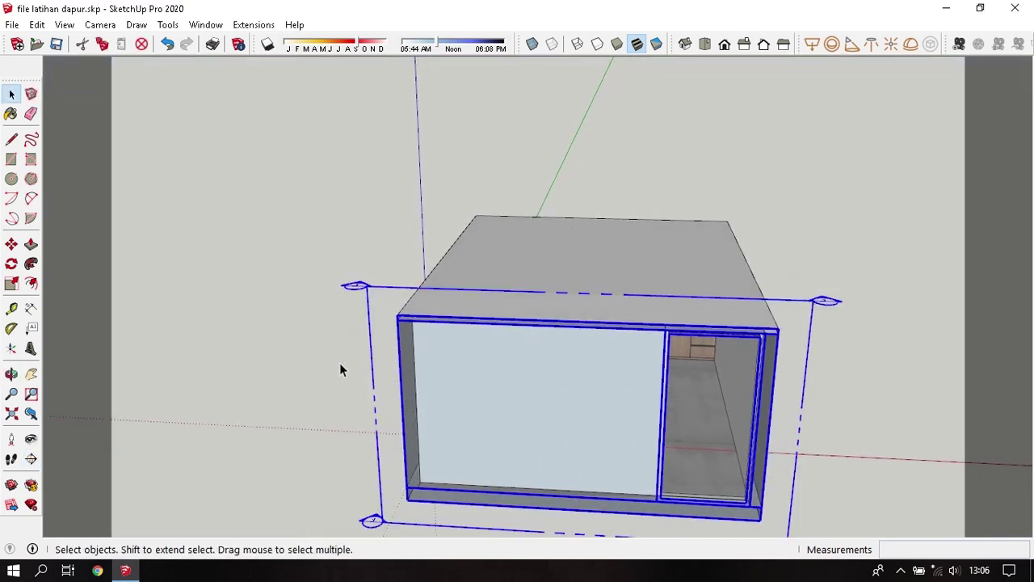
key("m")
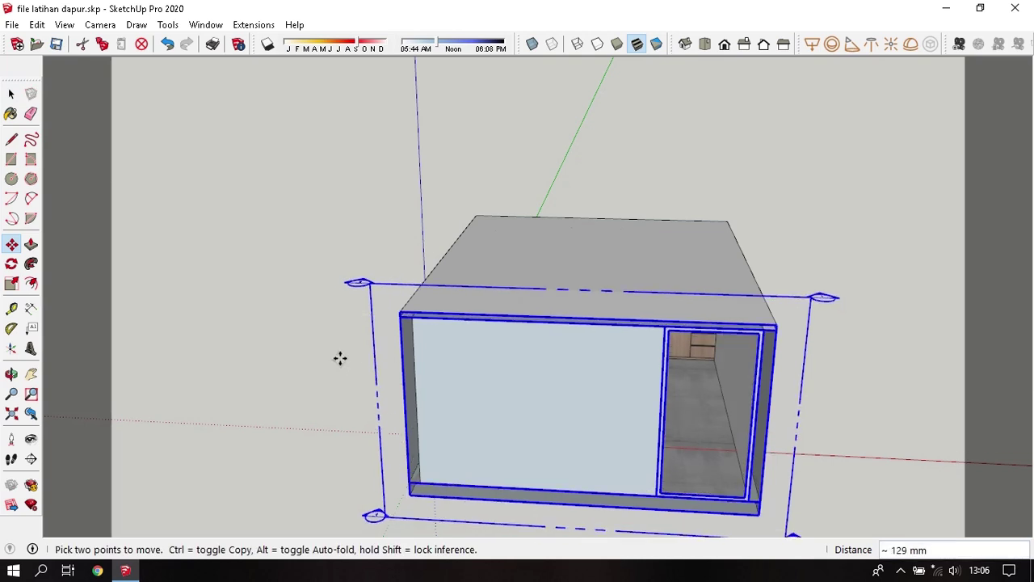
key("space")
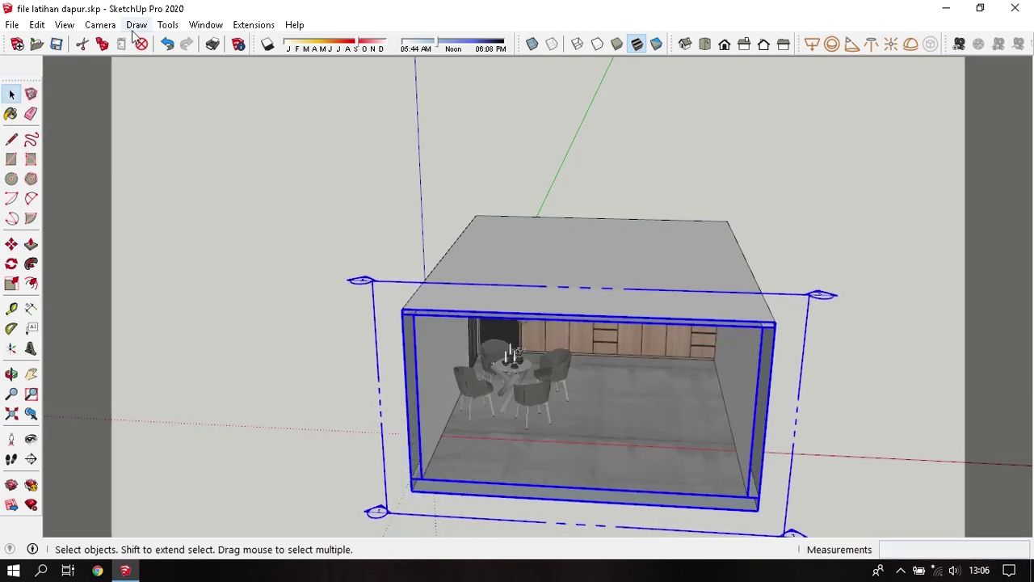
- Hide section plane outlines and orbit to a level front view of the kitchen
left_click(65, 24)
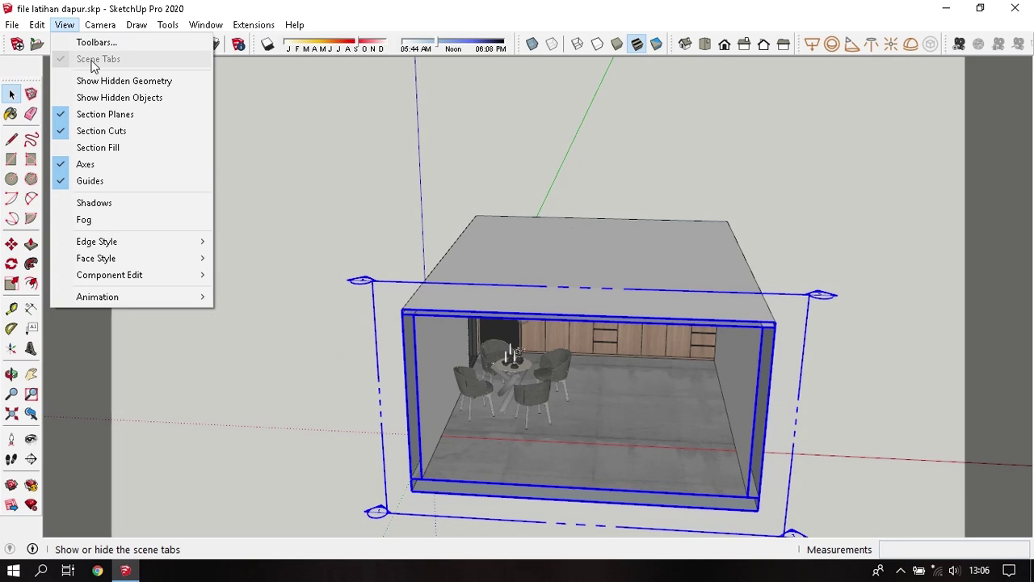
left_click(101, 111)
scroll(619, 488, "up", 3)
mouse_move(607, 425)
middle_mouse_down()
mouse_move(584, 462)
mouse_move(611, 365)
middle_mouse_up()
scroll(612, 364, "up", 3)
scroll(657, 317, "up", 2)
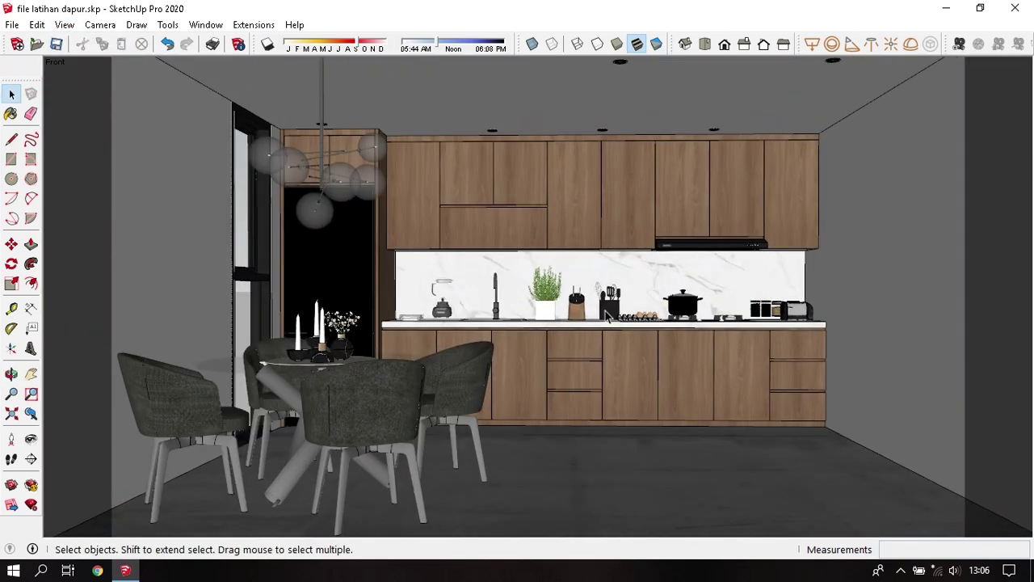
- Create an Advanced Camera Tools camera named Camera 1 from the adjusted kitchen view
middle_click_drag(607, 315, 618, 303)
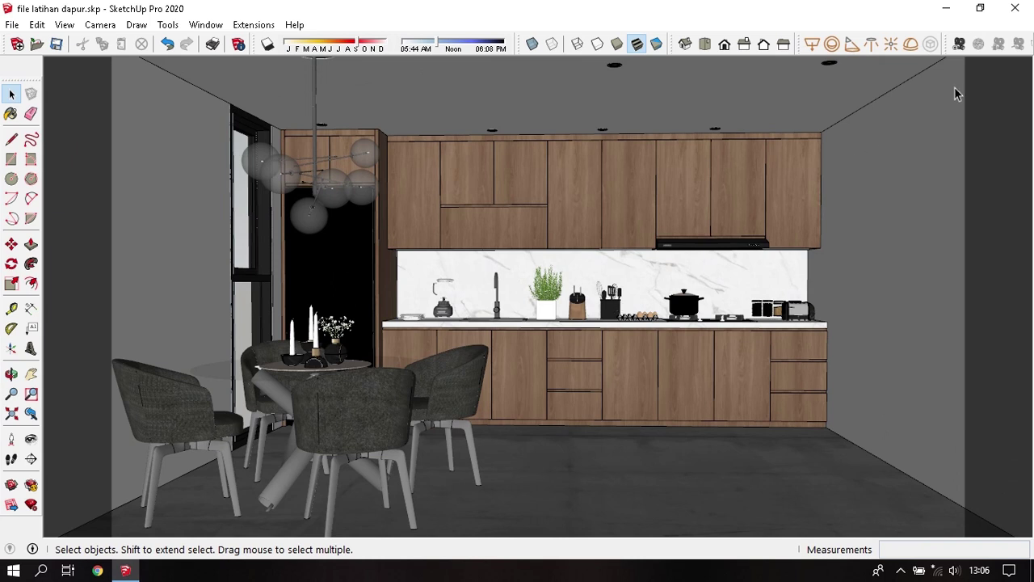
left_click(961, 45)
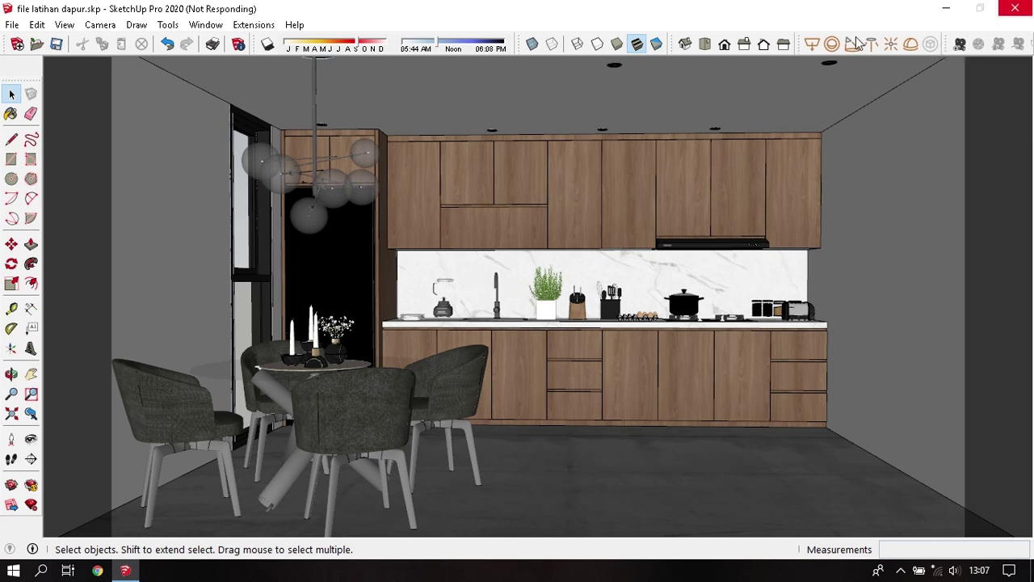
key("Return")
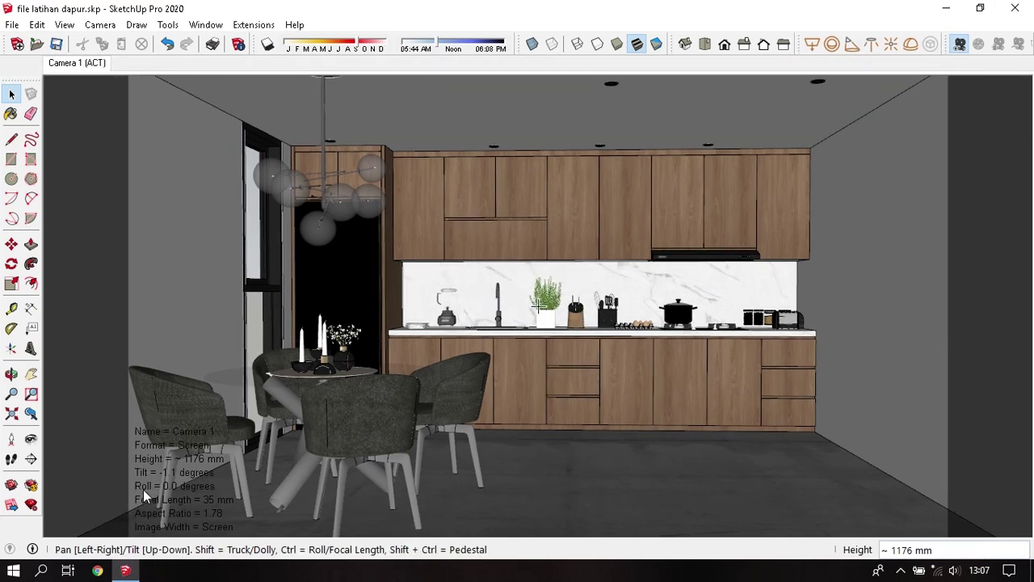
key("space")
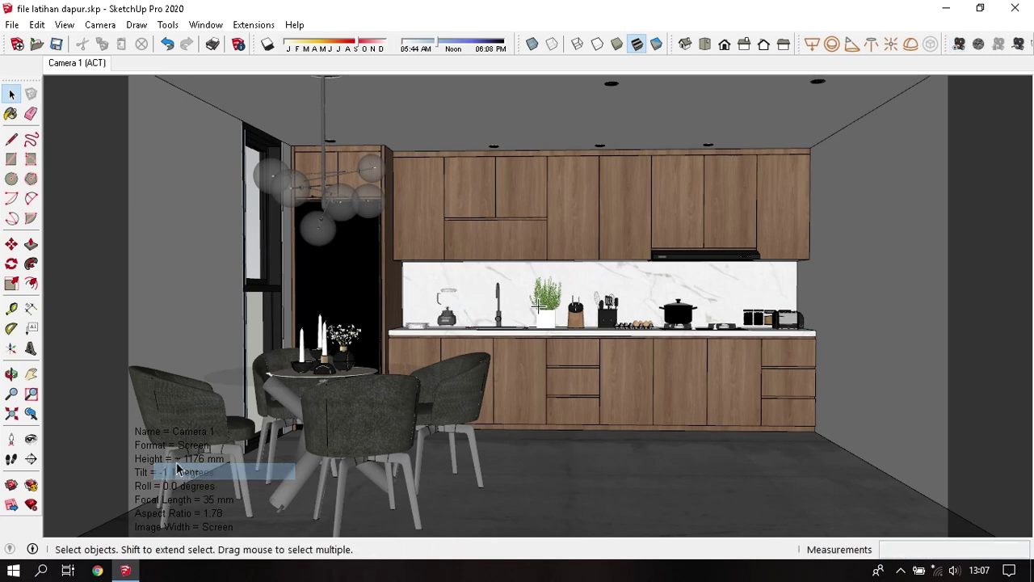
right_click(178, 462)
left_click(358, 7)
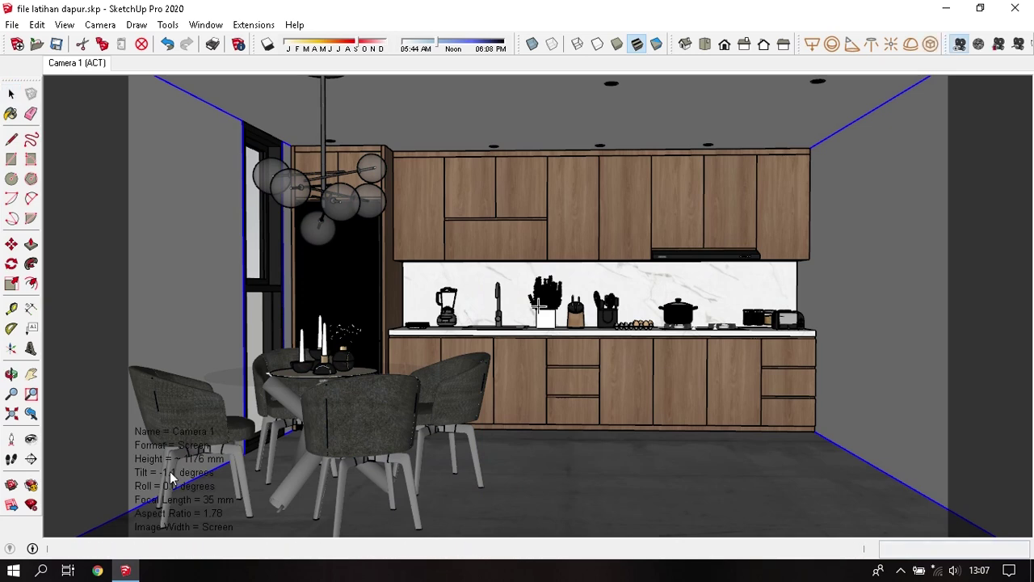
- Turn off Profiles in the style's edge settings for thinner outlines
key("b")
left_click(850, 262)
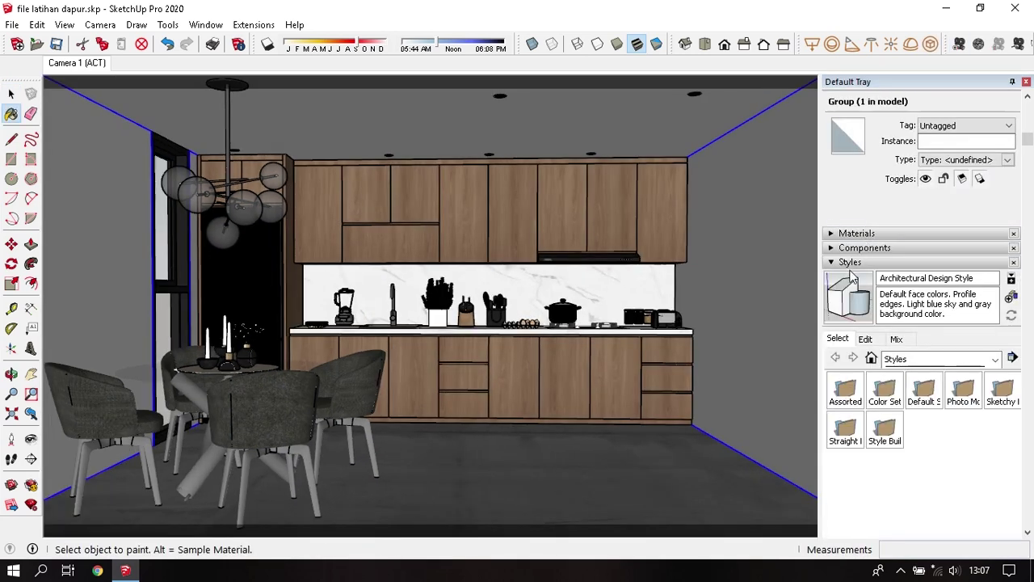
left_click(863, 340)
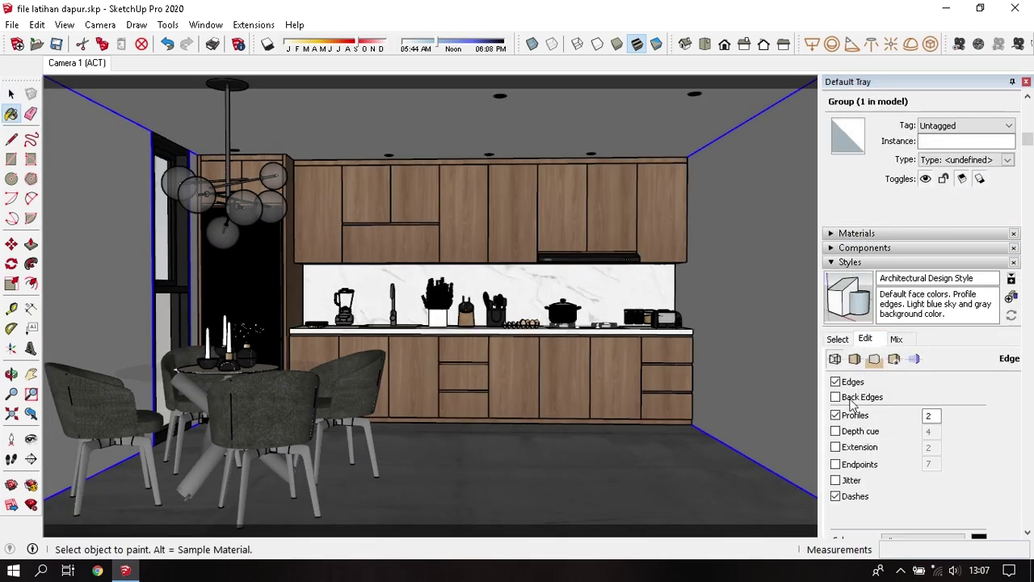
left_click(836, 415)
left_click(1026, 82)
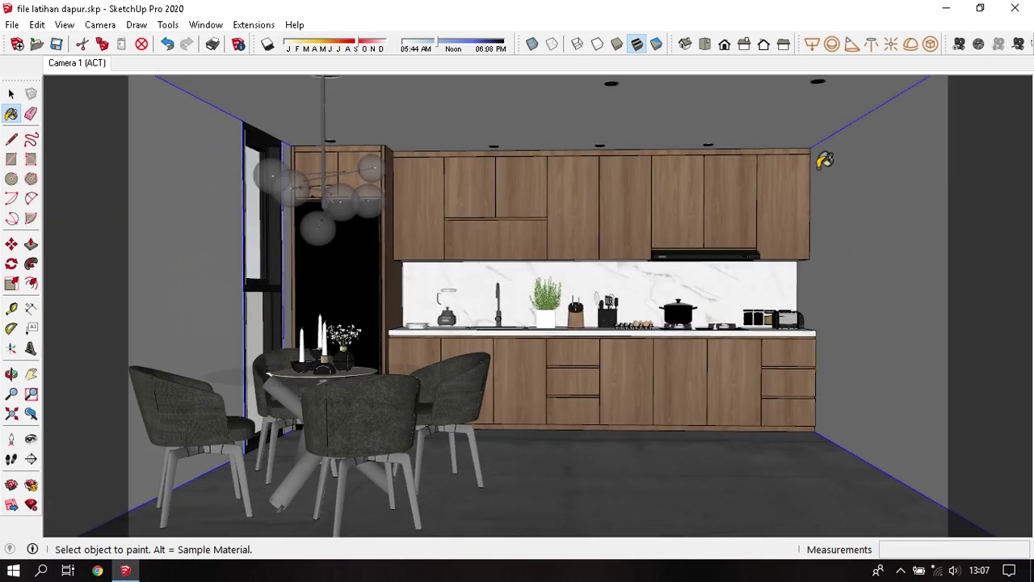
key("space")
- Update the Camera 1 scene to keep the new edge style
right_click(91, 65)
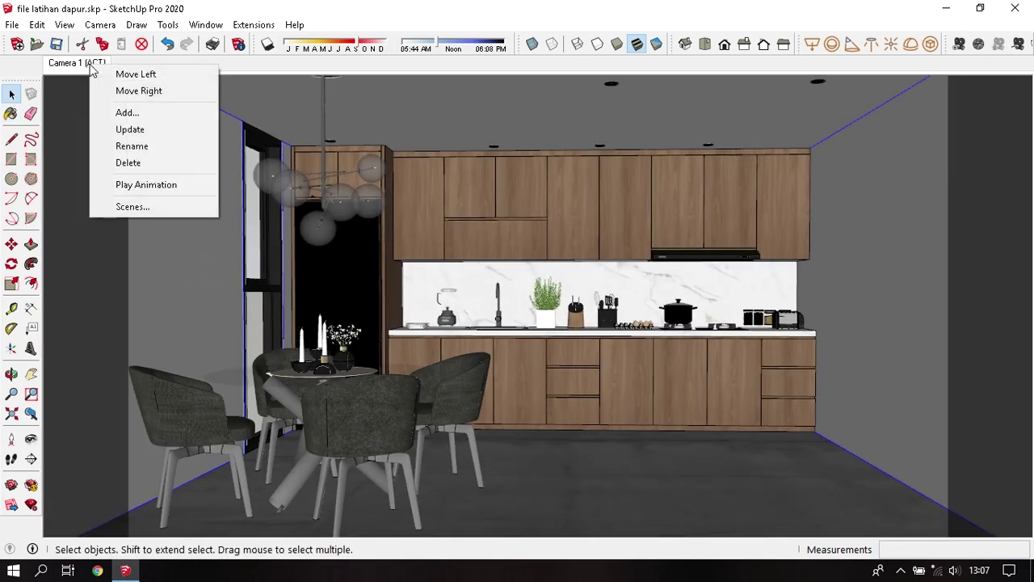
left_click(130, 134)
left_click(539, 350)
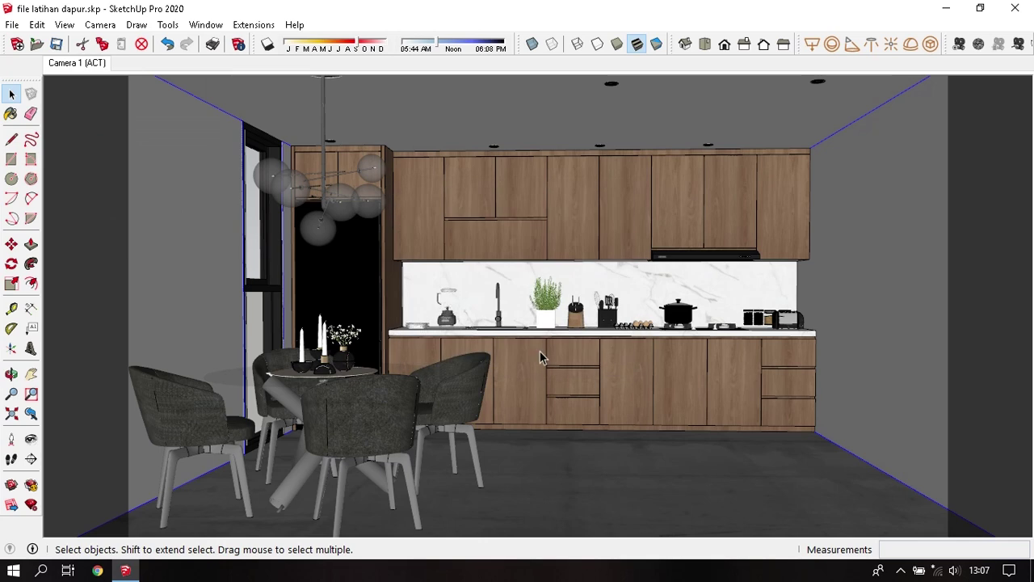
- Edit Camera 1 to 1250 mm height, 0 tilt, 20 mm focal length and 1.5 aspect
right_click(154, 475)
left_click(206, 363)
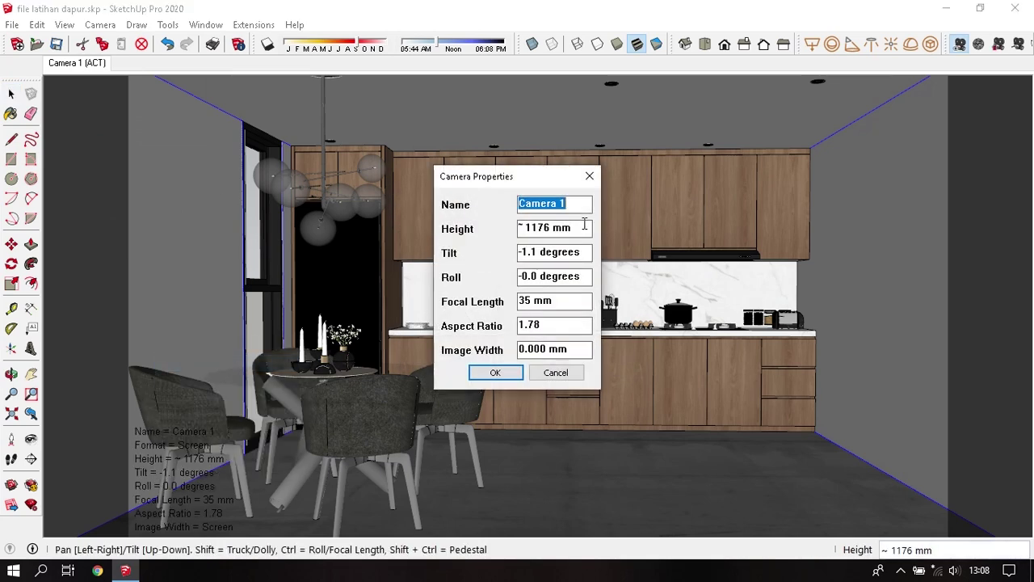
key("Tab")
type("1250")
key("Tab")
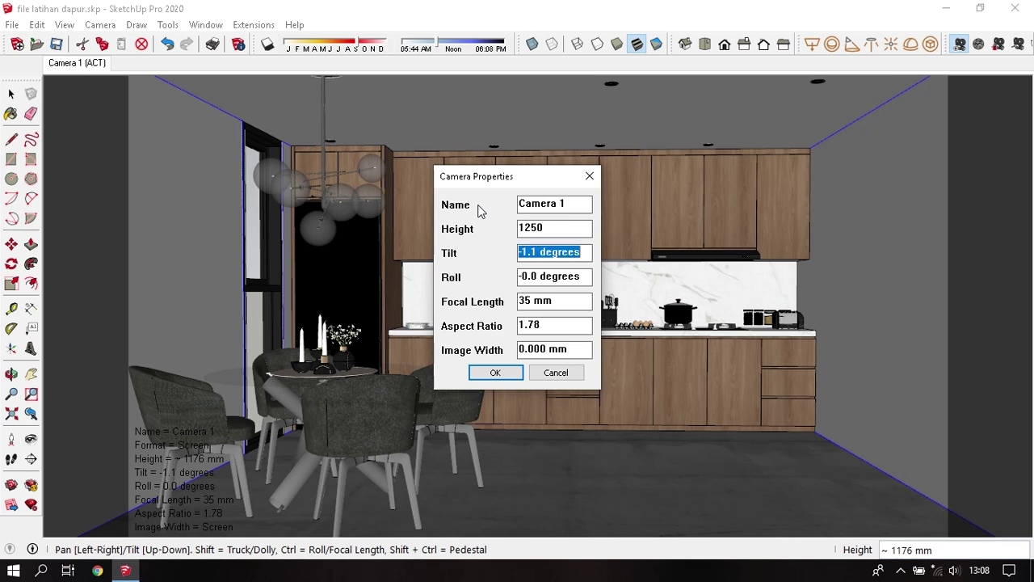
type("0")
key("Tab")
key("Tab")
type("20")
key("Tab")
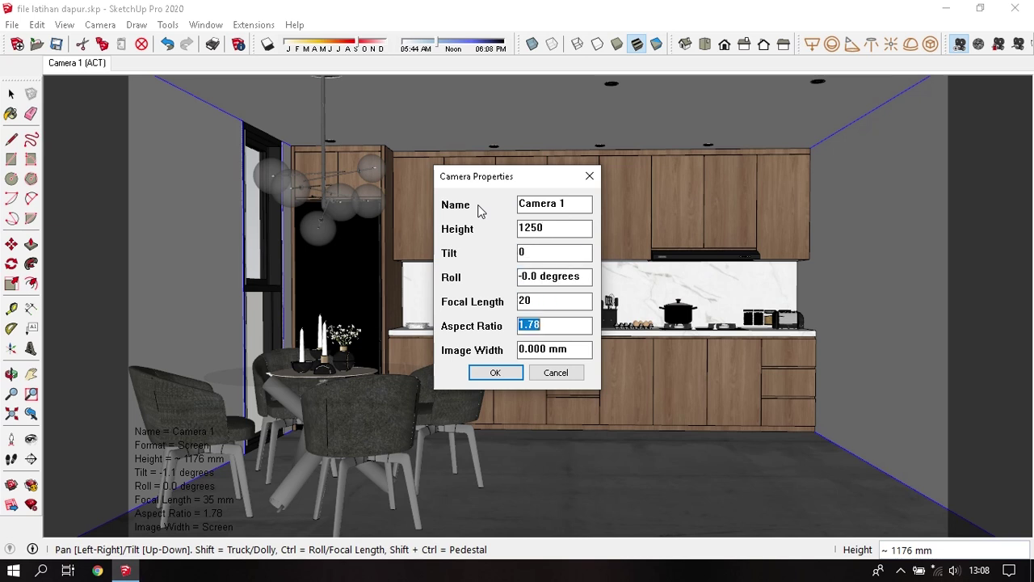
type("1.5")
key("Tab")
key("Home")
key("Delete")
key("Delete")
key("Return")
- Dolly Camera 1 closer into the kitchen
key("o")
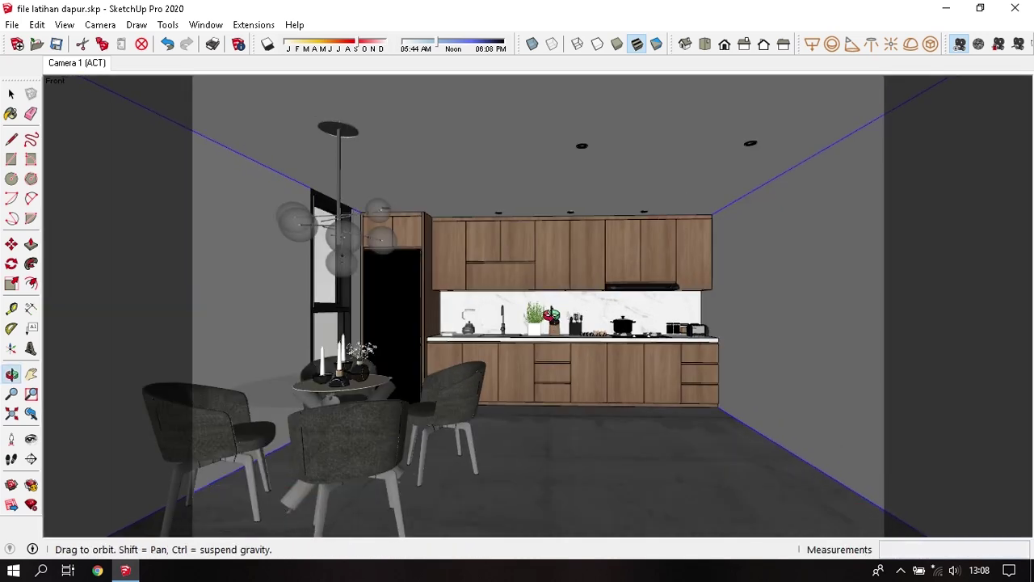
scroll(511, 339, "up", 2)
scroll(515, 340, "up", 1)
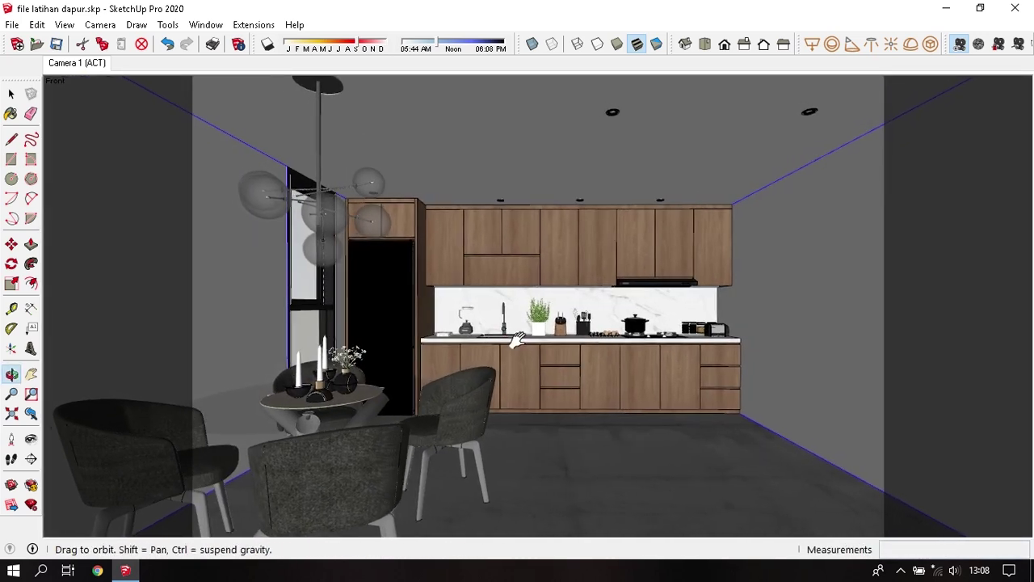
scroll(519, 342, "up", 2)
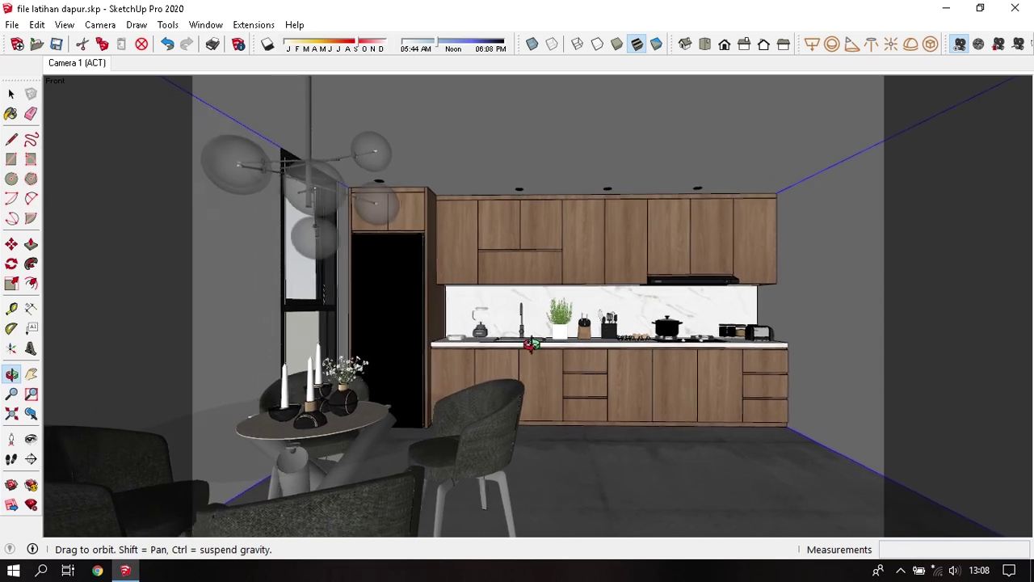
left_click_drag(535, 346, 537, 416, "shift")
right_click(91, 65)
left_click(154, 130)
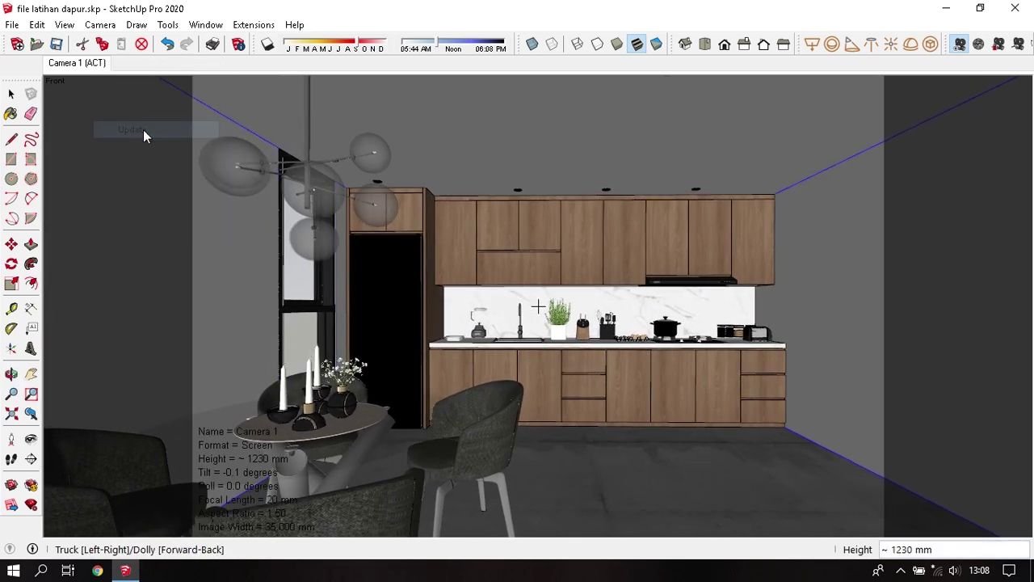
- Re-apply 1250 mm height and 0° tilt to Camera 1
right_click(253, 478)
left_click(291, 368)
double_click(564, 228)
type("125")
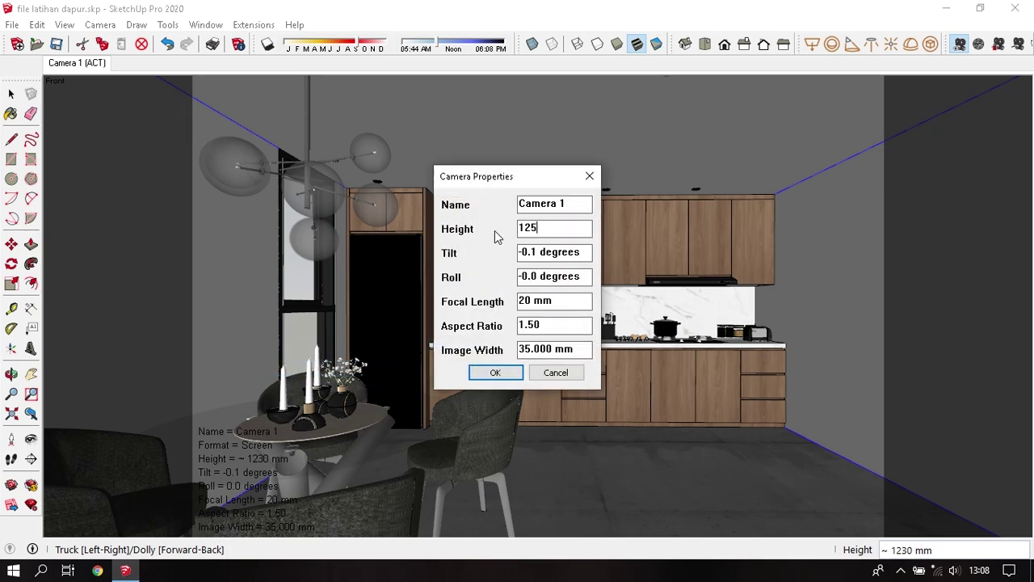
type("0")
key("Tab")
key("Tab")
double_click(565, 252)
type("0")
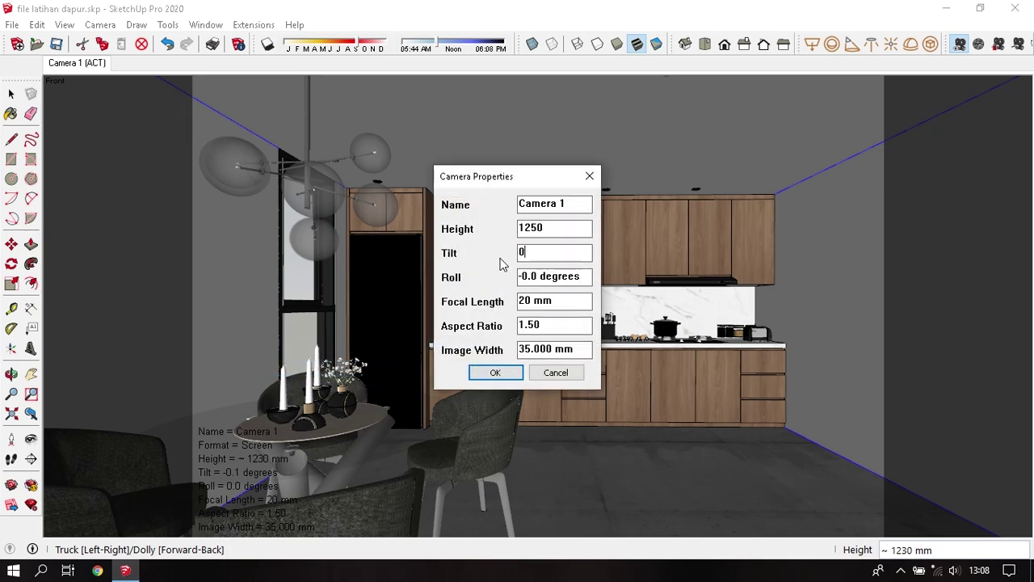
key("Return")
middle_click_drag(563, 323, 615, 346)
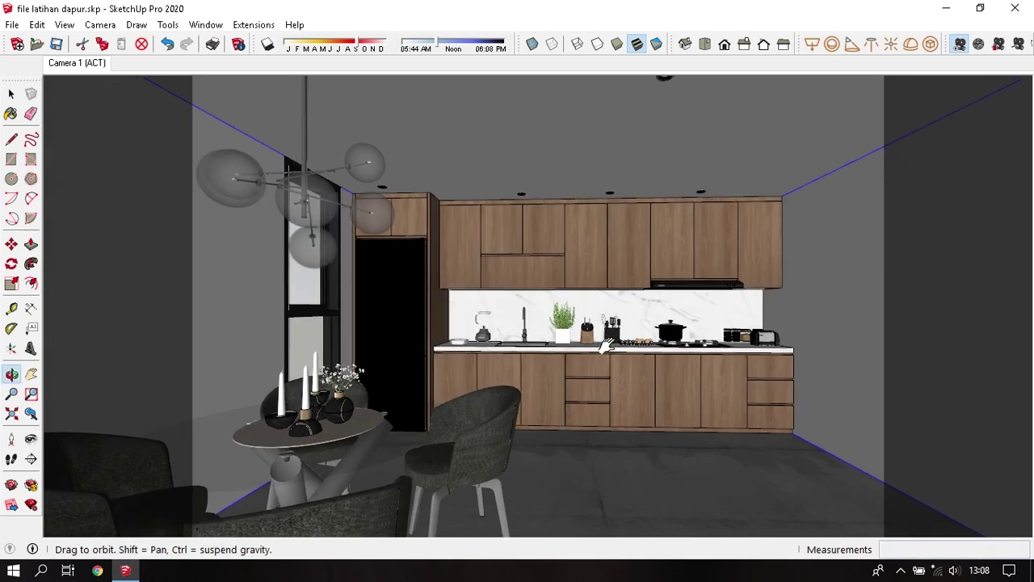
- Confirm the 1250 mm camera height and lock Camera 1
right_click(253, 327)
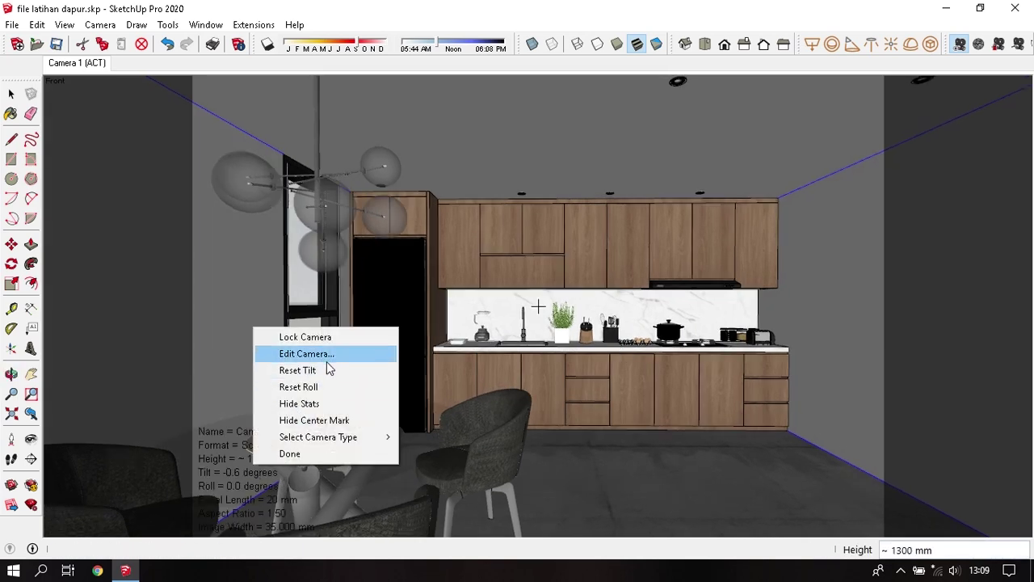
left_click(324, 352)
type("1250")
key("Return")
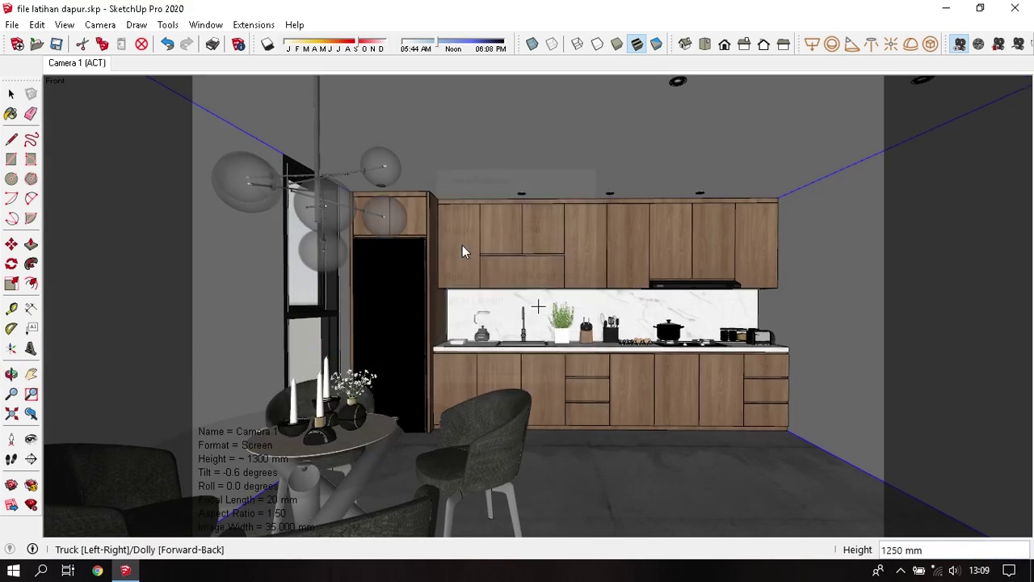
right_click(241, 340)
left_click(279, 350)
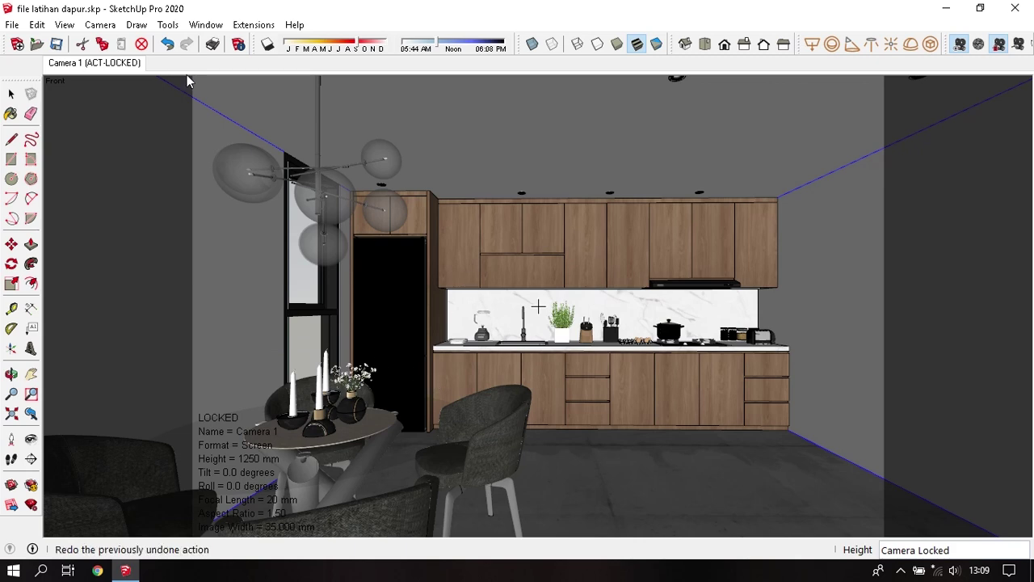
- Uncheck Affect Light on the SectionPlane clipper in the V-Ray Asset Editor, then view render settings
left_click(246, 25)
mouse_move(266, 59)
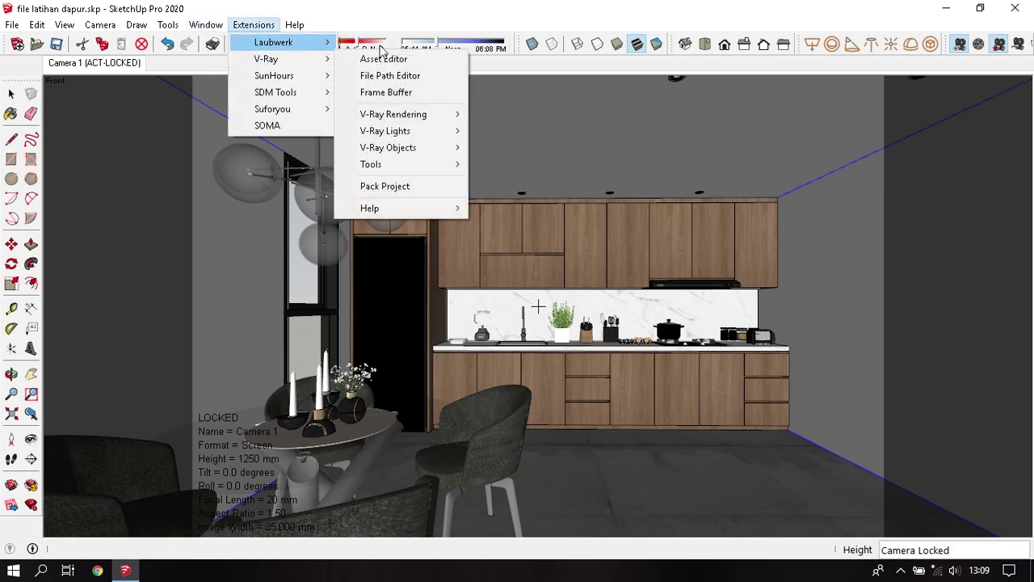
left_click(427, 56)
left_click(619, 441)
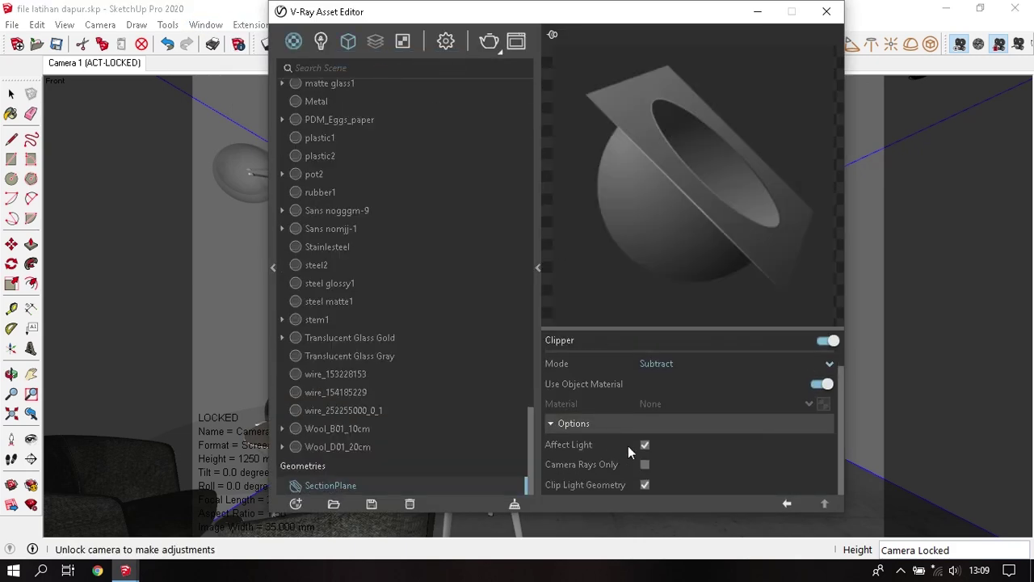
left_click(643, 446)
left_click(350, 42)
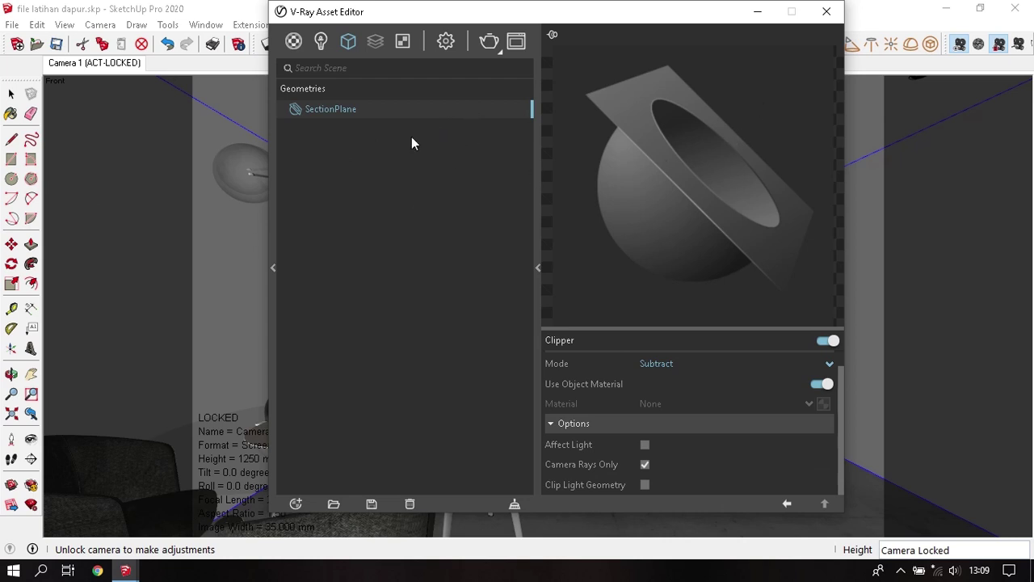
left_click(448, 39)
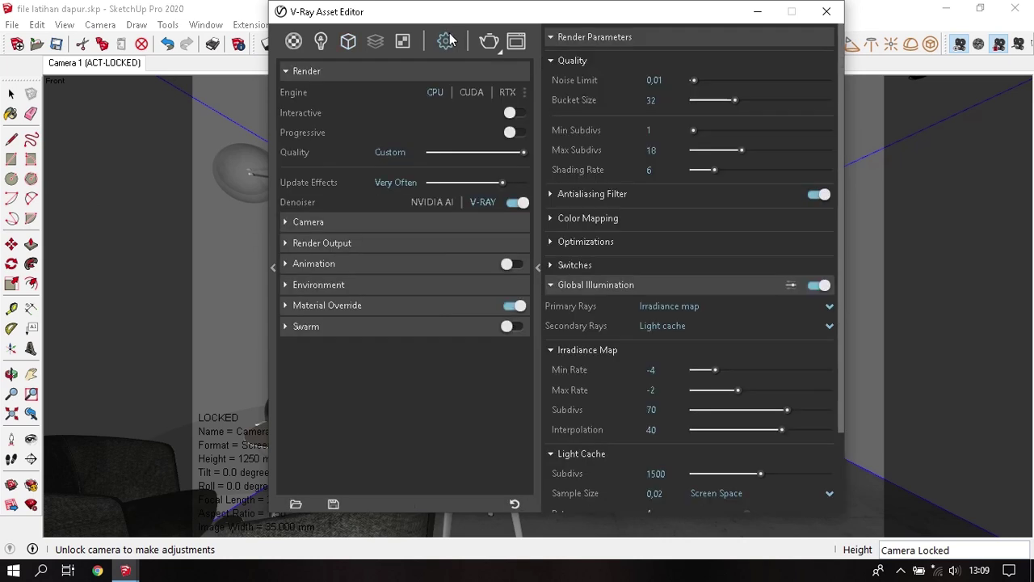
- Start a V-Ray test render and set frame-buffer exposure correction to 4.00
left_click(490, 45)
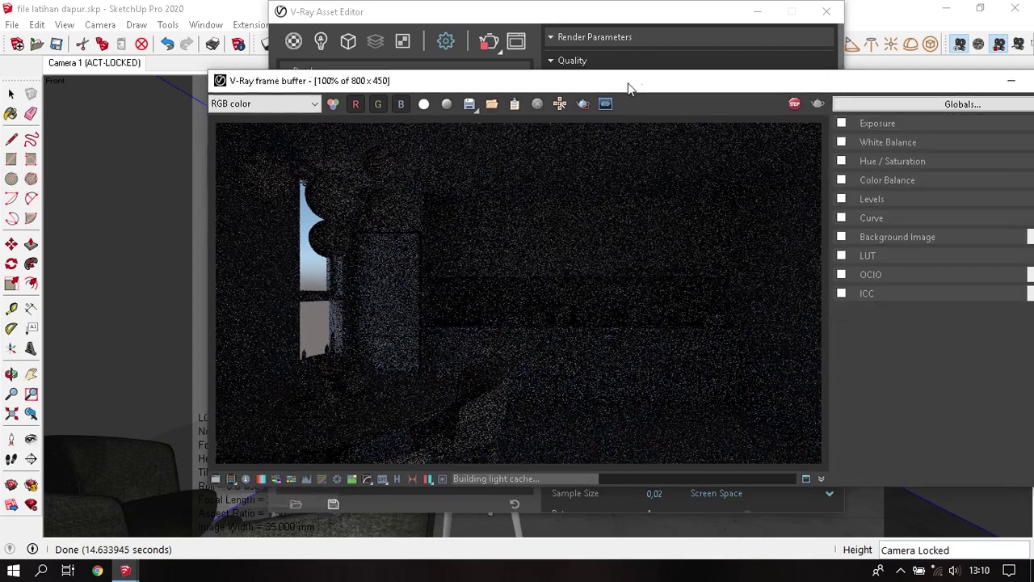
left_click_drag(629, 88, 542, 97)
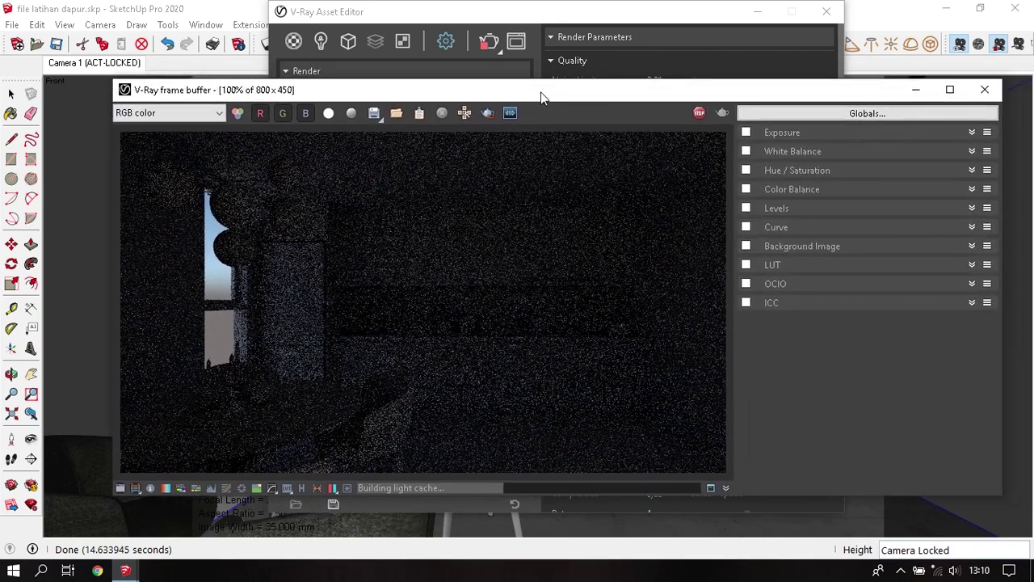
left_click(780, 137)
left_click(746, 133)
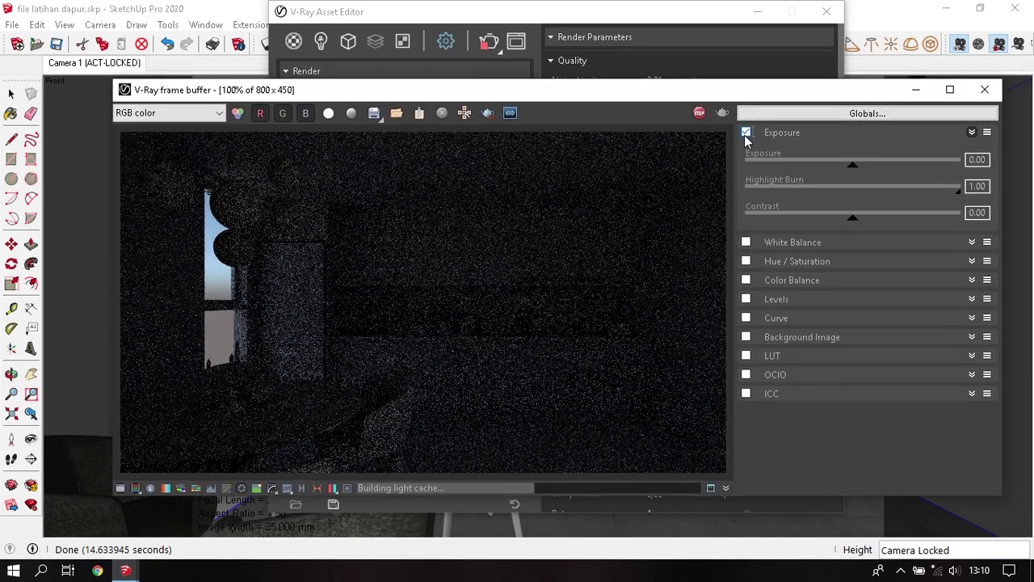
left_click_drag(852, 174, 927, 173)
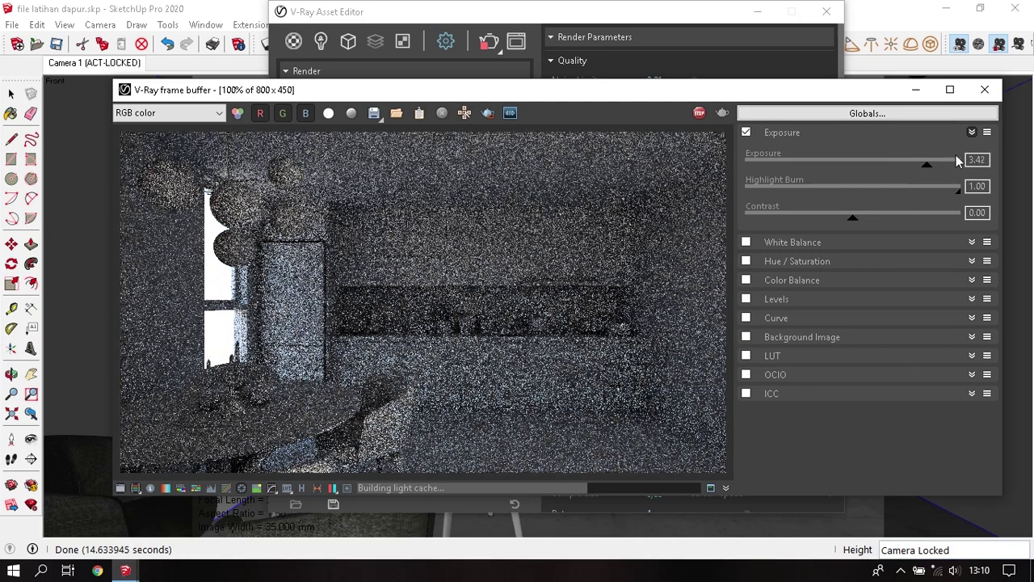
type("5")
key("Return")
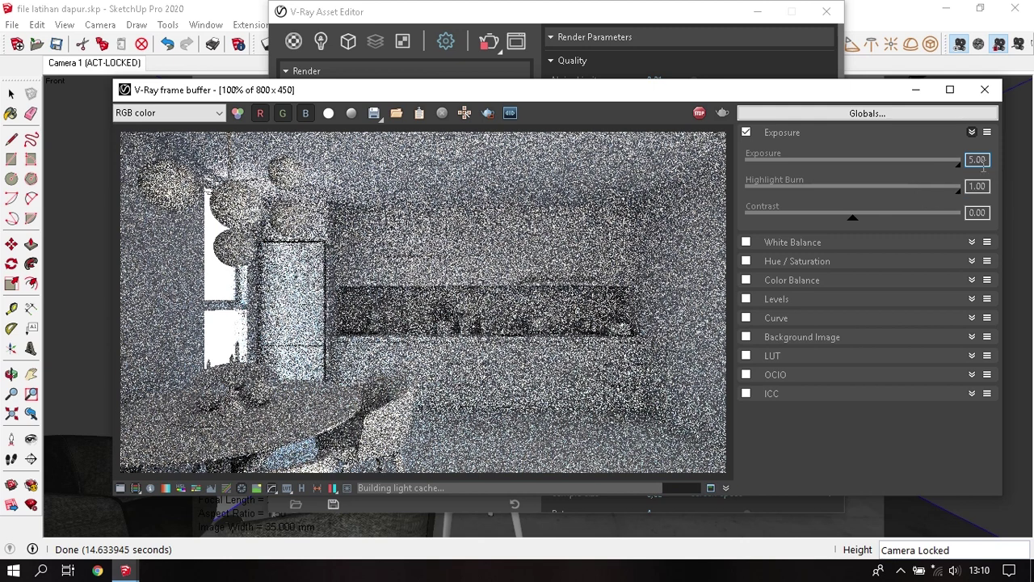
type("4")
key("Return")
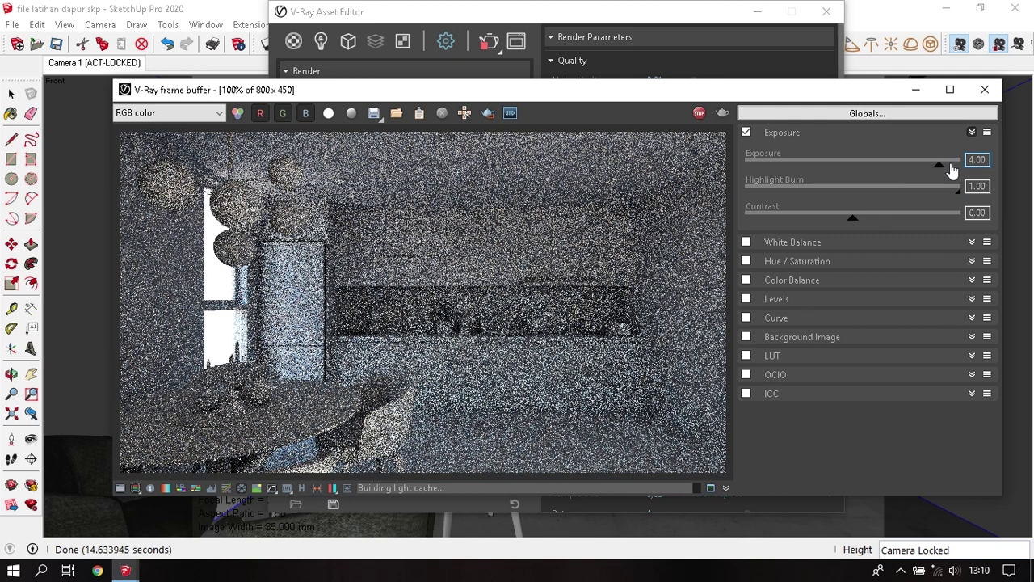
- Lower highlight burn to 0.05, stop the render, and expand the camera settings
mouse_move(957, 188)
left_mouse_down()
mouse_move(739, 203)
mouse_move(756, 208)
left_mouse_up()
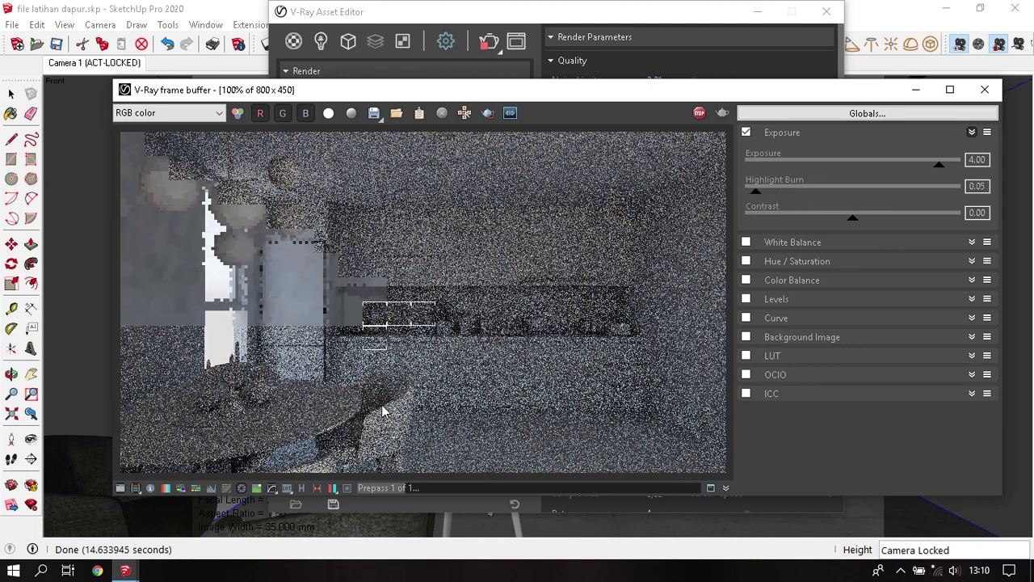
left_click(699, 112)
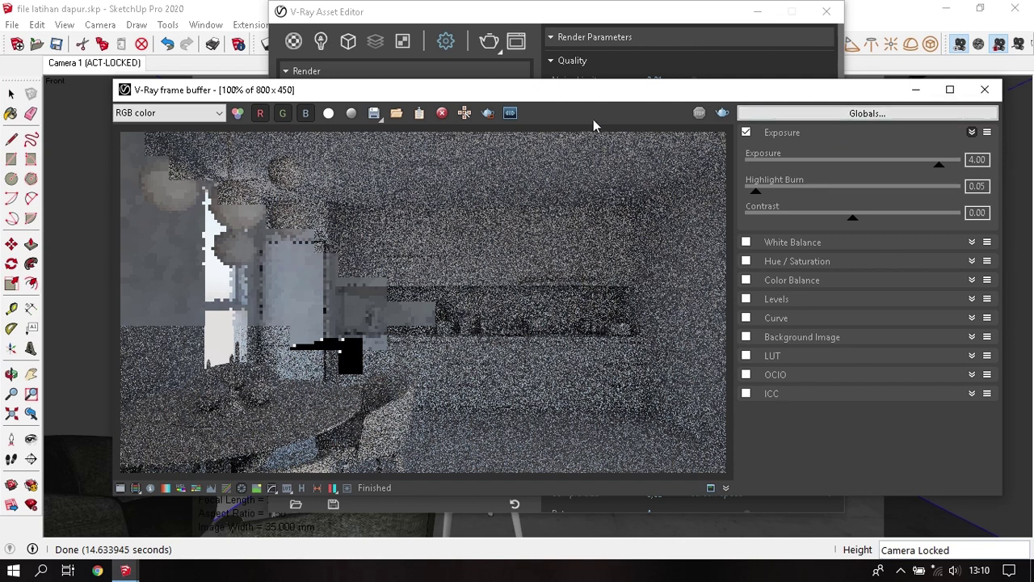
left_click(796, 26)
left_click(327, 223)
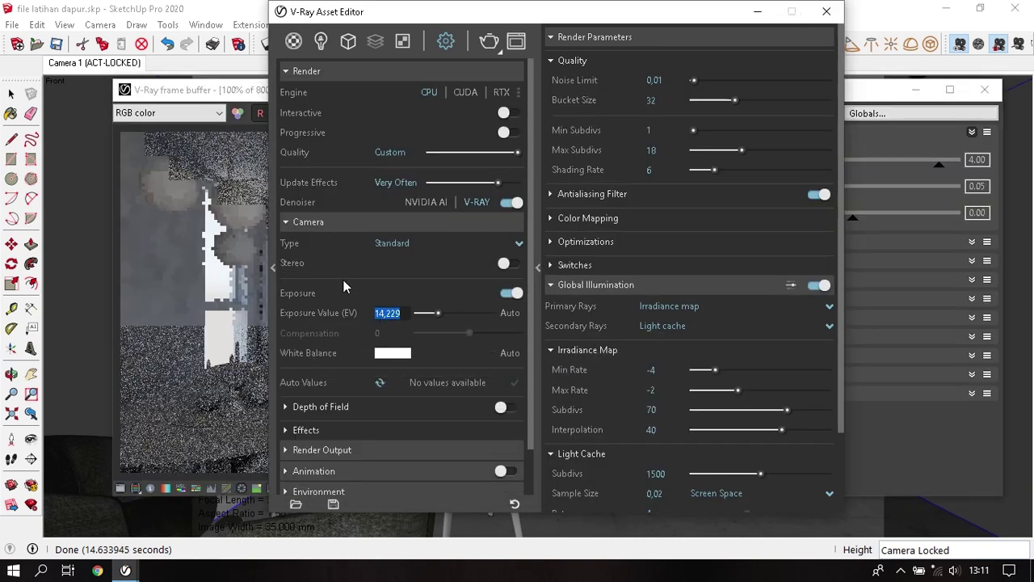
- Set V-Ray camera exposure value to 10 and Color Mapping highlight burn to 0.05
type("10")
key("Return")
left_click(618, 218)
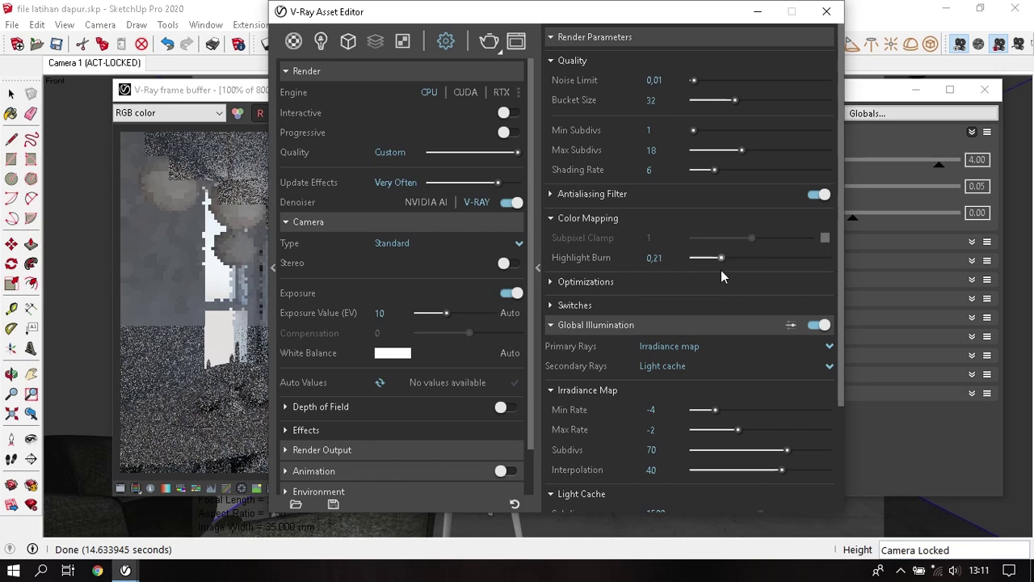
left_click_drag(721, 270, 704, 270)
left_click(827, 12)
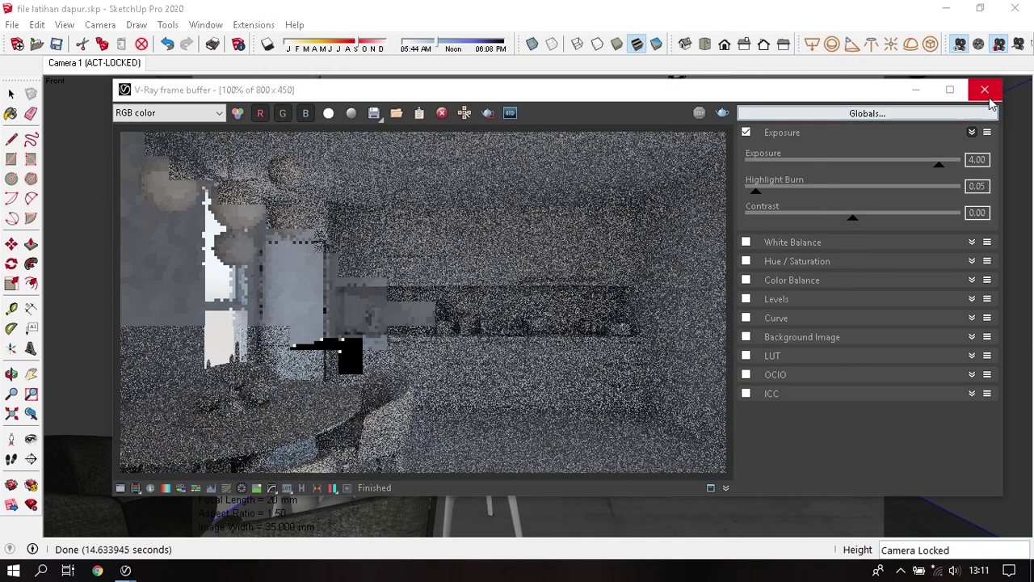
- Disable frame-buffer exposure correction, re-render the kitchen, and close both V-Ray windows
mouse_move(519, 98)
left_mouse_down()
mouse_move(565, 128)
mouse_move(636, 135)
mouse_move(598, 88)
left_mouse_up()
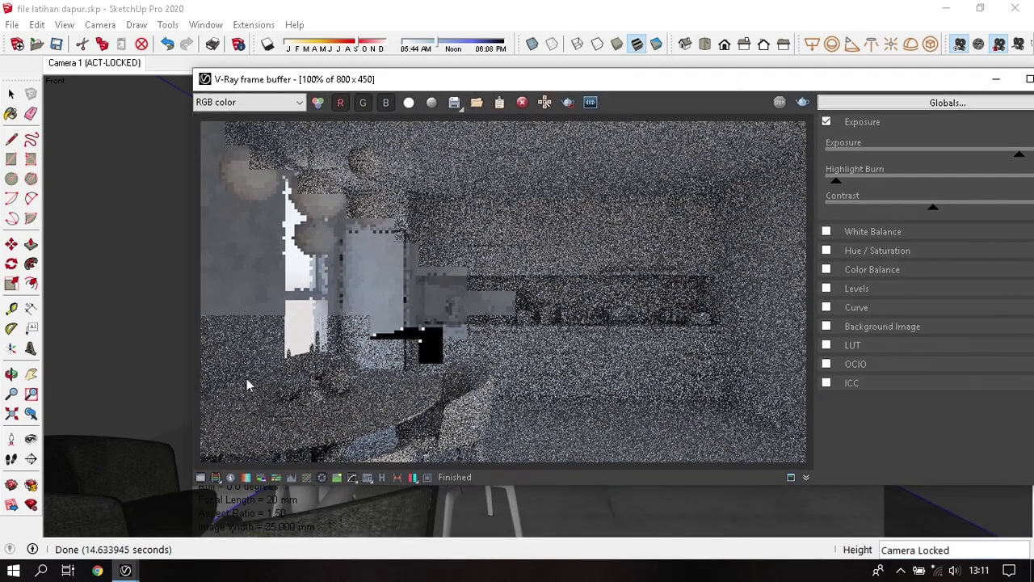
left_click(827, 122)
left_click(200, 480)
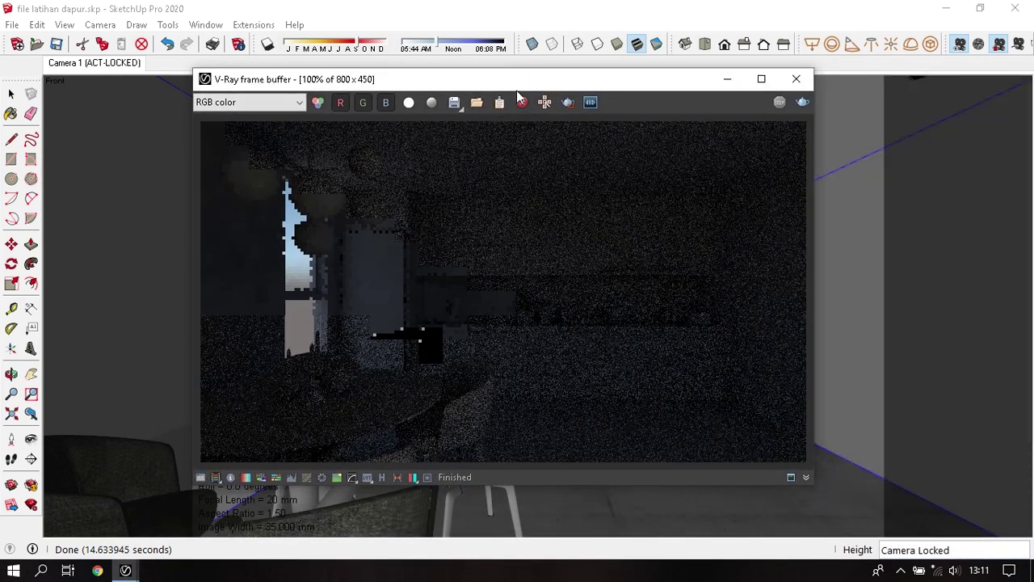
left_click_drag(524, 86, 707, 116)
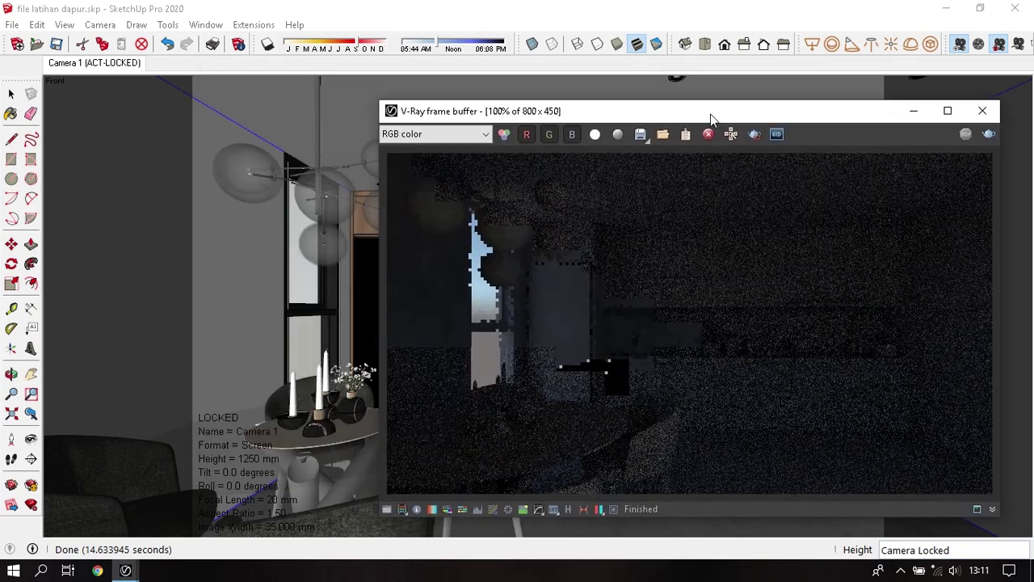
left_click(236, 25)
left_click(380, 58)
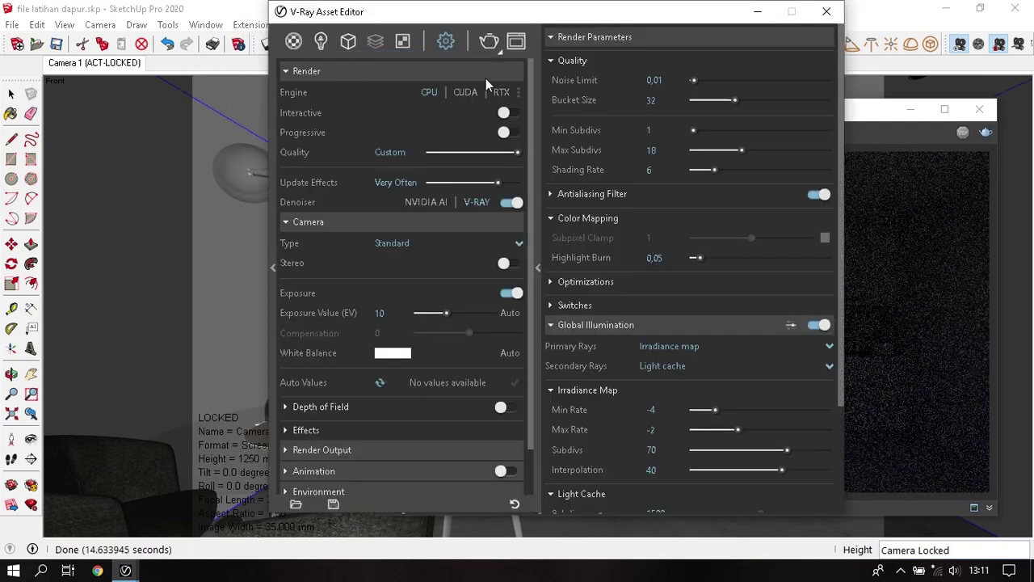
left_click(490, 45)
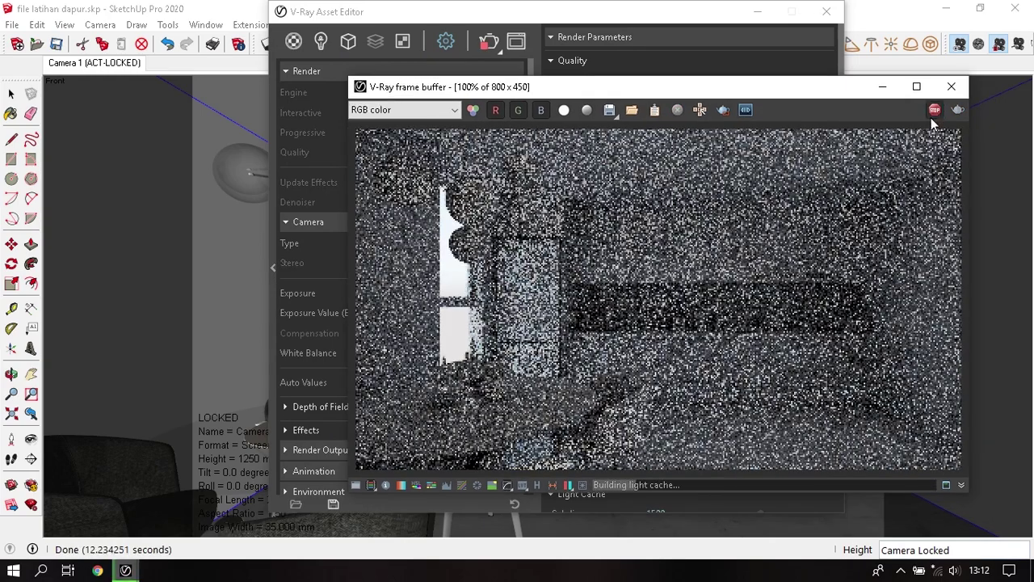
left_click(951, 86)
left_click(827, 11)
scroll(327, 275, "up", 2)
- Place a V-Ray rectangle light outside the window wall
scroll(331, 276, "up", 2)
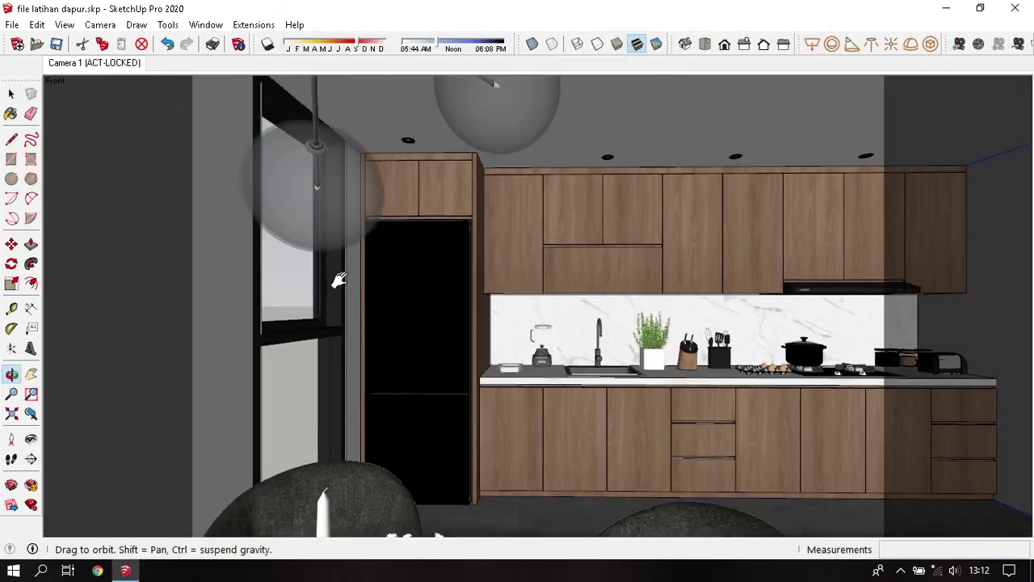
mouse_move(334, 278)
middle_mouse_down()
mouse_move(964, 434)
mouse_move(531, 460)
middle_mouse_up()
scroll(485, 424, "down", 2)
mouse_move(486, 424)
middle_mouse_down()
mouse_move(324, 289)
mouse_move(722, 229)
middle_mouse_up()
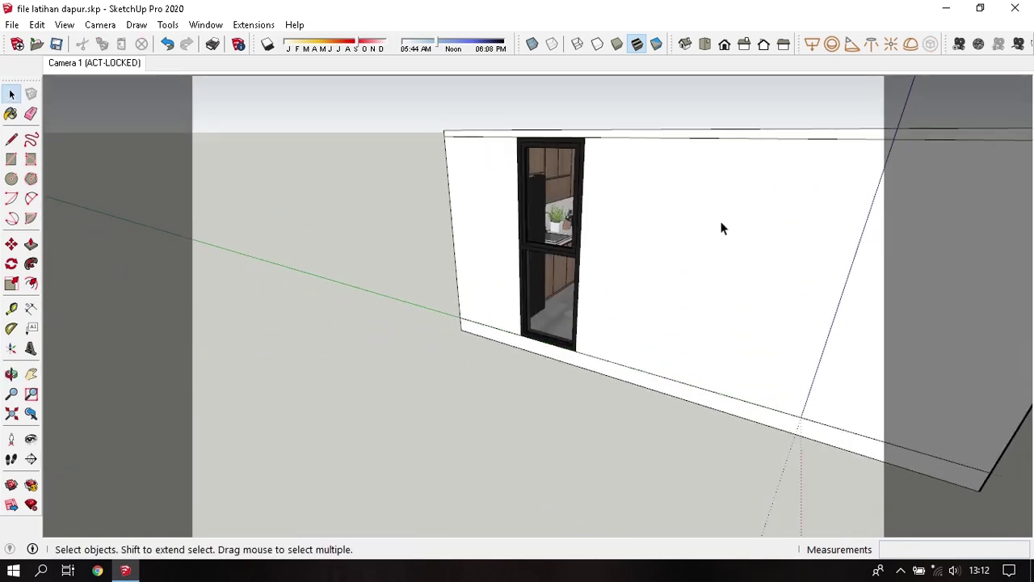
left_click(813, 44)
left_click(447, 135)
scroll(476, 155, "down", 2)
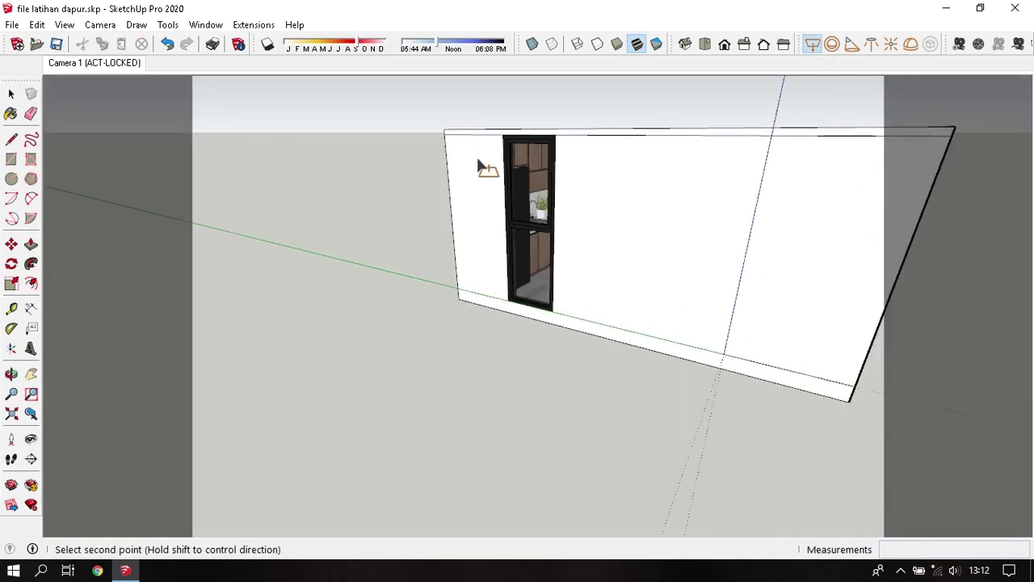
middle_click_drag(476, 155, 586, 392)
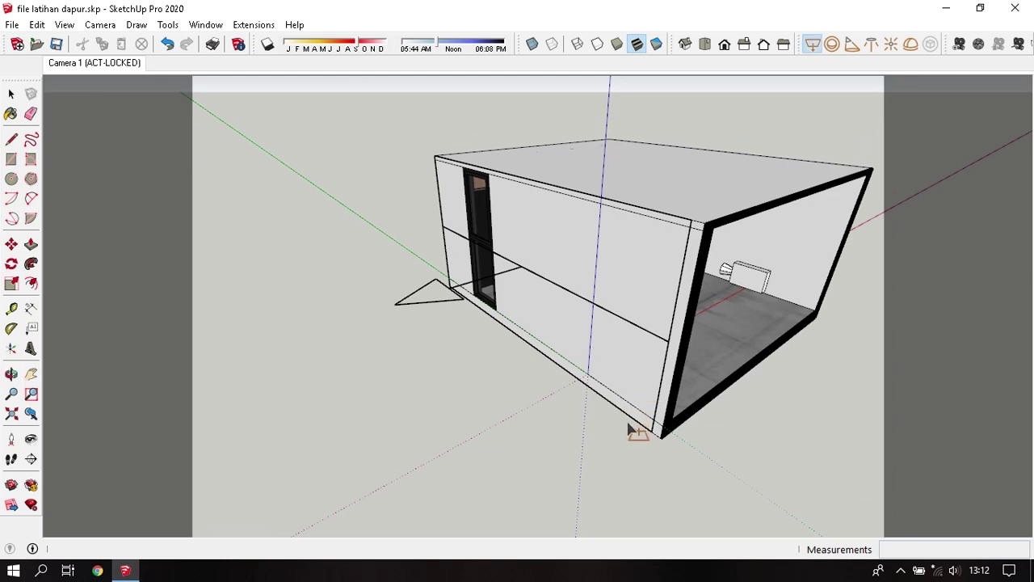
- Rotate the rectangle light -90° so it stands upright
key("space")
left_click(658, 342)
mouse_move(658, 341)
middle_mouse_down()
mouse_move(994, 332)
mouse_move(561, 406)
mouse_move(522, 283)
middle_mouse_up()
key("m")
key("q")
left_click(547, 249)
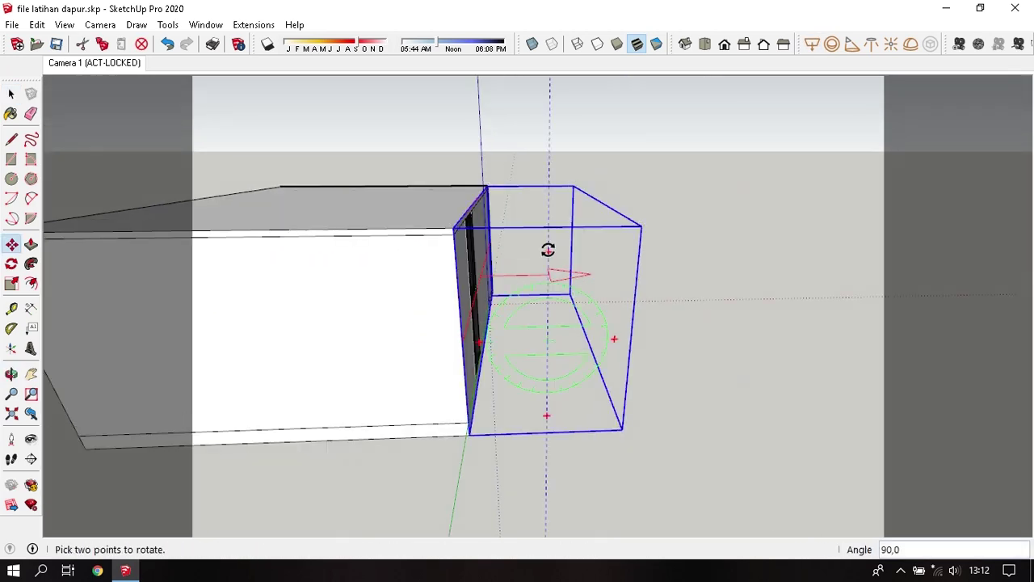
left_click(545, 399)
- Move the light flush against the window wall with a small outward offset
key("m")
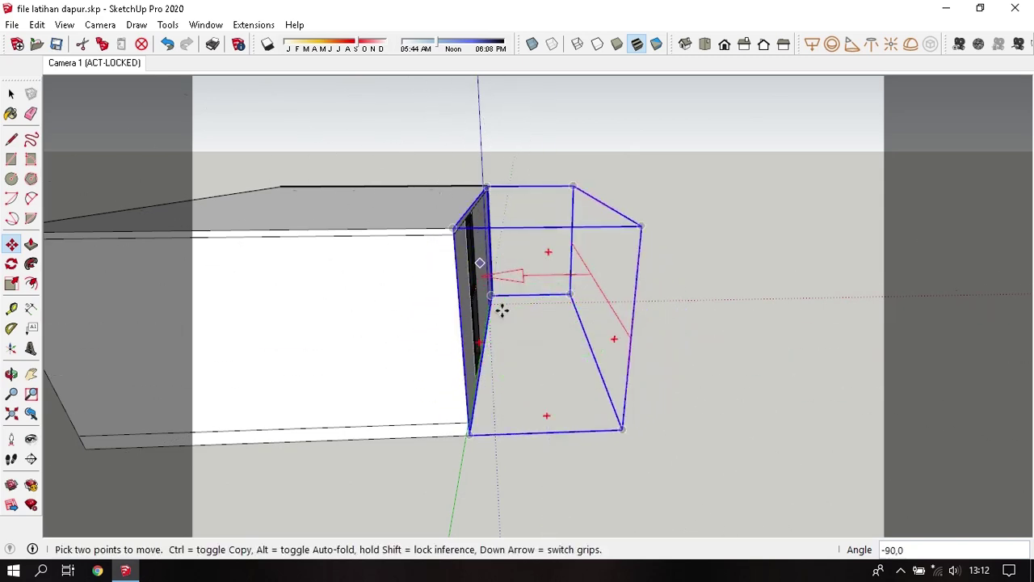
left_click(641, 227)
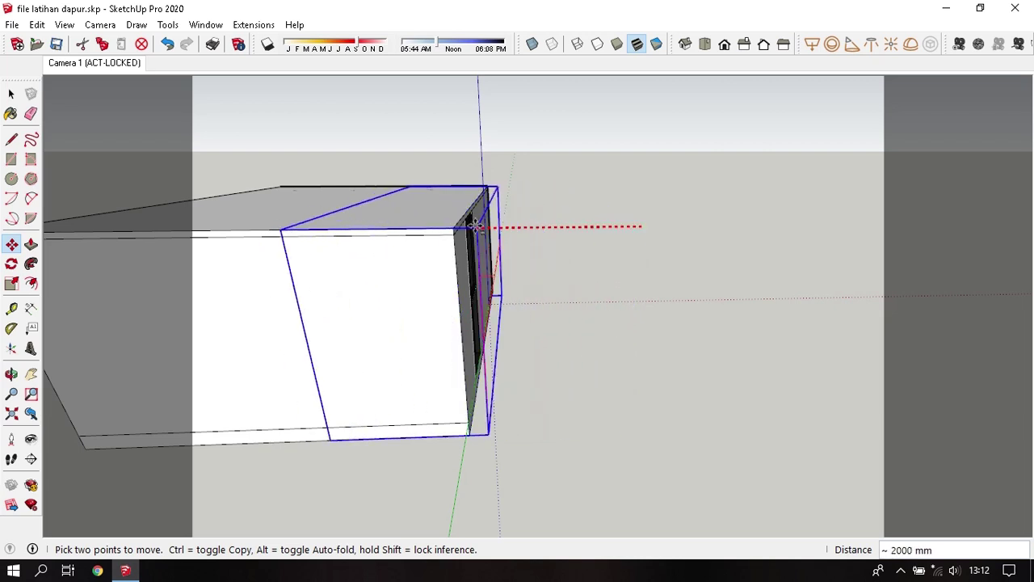
left_click(458, 231)
left_click(458, 231)
type("100")
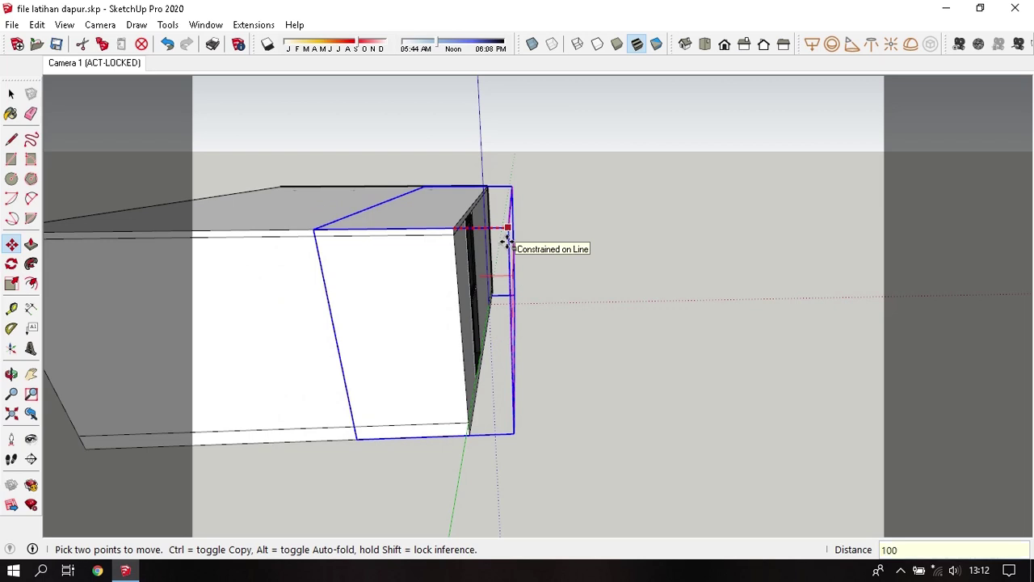
key("Return")
key("space")
left_click(535, 202)
- Orbit into the open room, then return to the Camera 1 scene
scroll(458, 260, "up", 4)
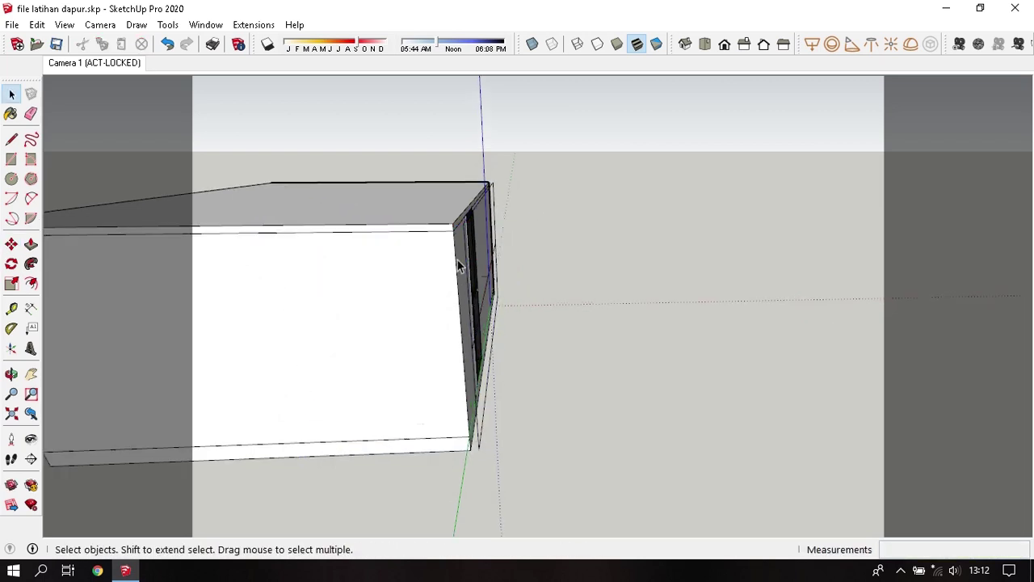
mouse_move(473, 209)
middle_mouse_down()
mouse_move(503, 328)
mouse_move(513, 324)
mouse_move(553, 273)
mouse_move(547, 248)
mouse_move(450, 220)
middle_mouse_up()
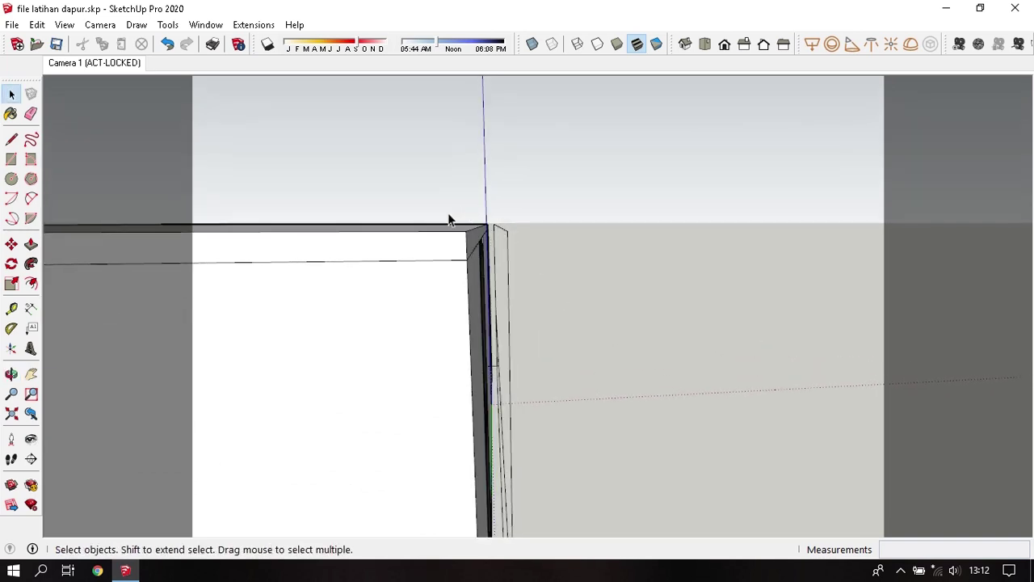
mouse_move(594, 383)
middle_mouse_down()
mouse_move(503, 393)
mouse_move(719, 358)
mouse_move(350, 358)
mouse_move(558, 318)
mouse_move(536, 340)
mouse_move(276, 219)
middle_mouse_up()
left_click(112, 64)
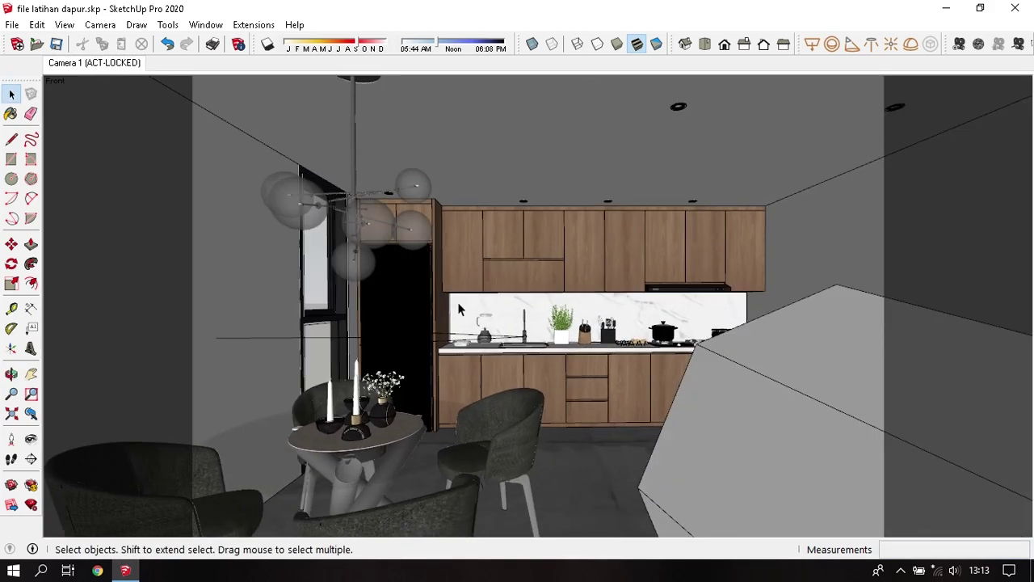
- Review the rectangle light's Options in the V-Ray Asset Editor
left_click(254, 24)
mouse_move(267, 59)
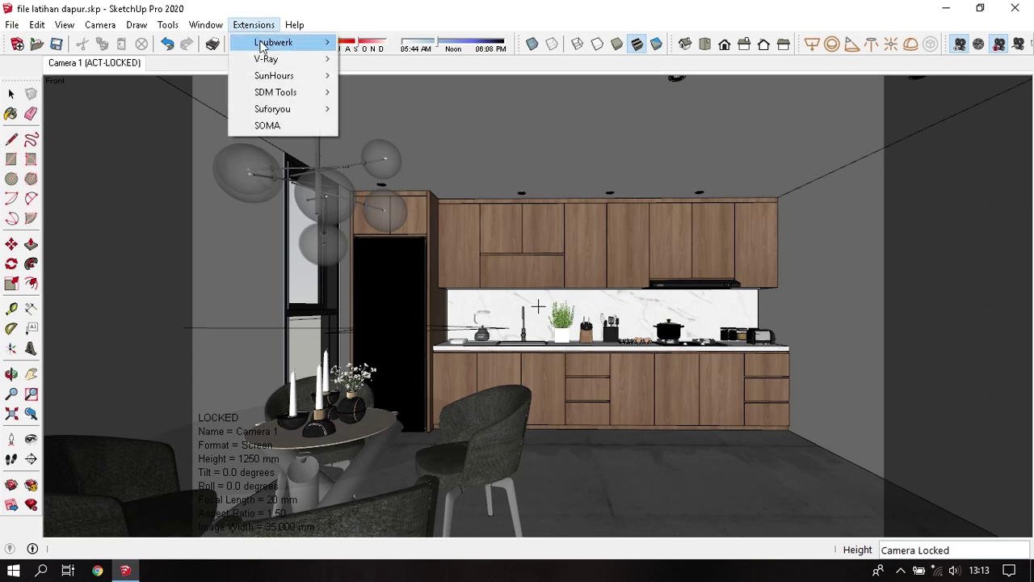
left_click(365, 59)
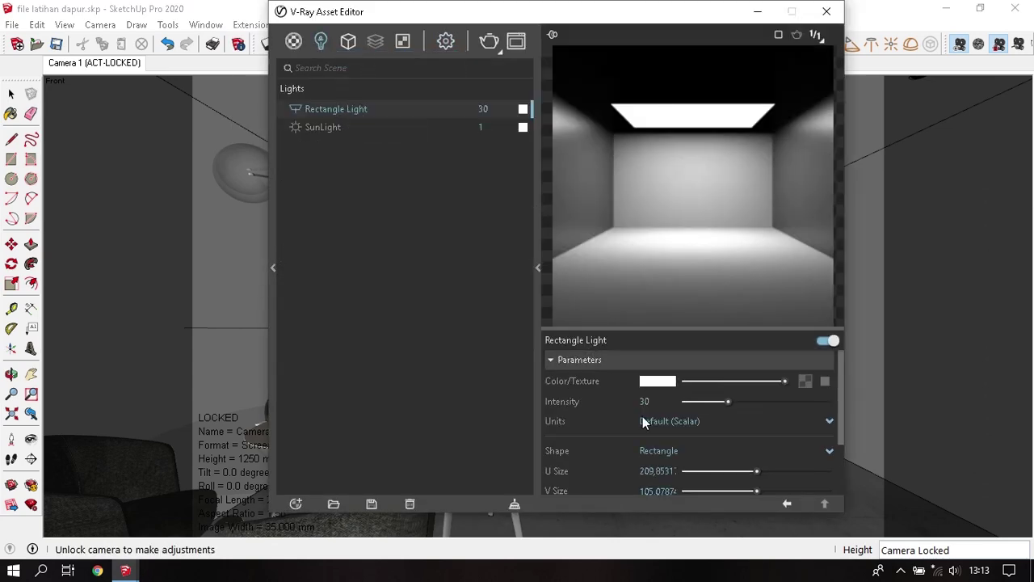
scroll(630, 421, "down", 1)
scroll(603, 428, "down", 1)
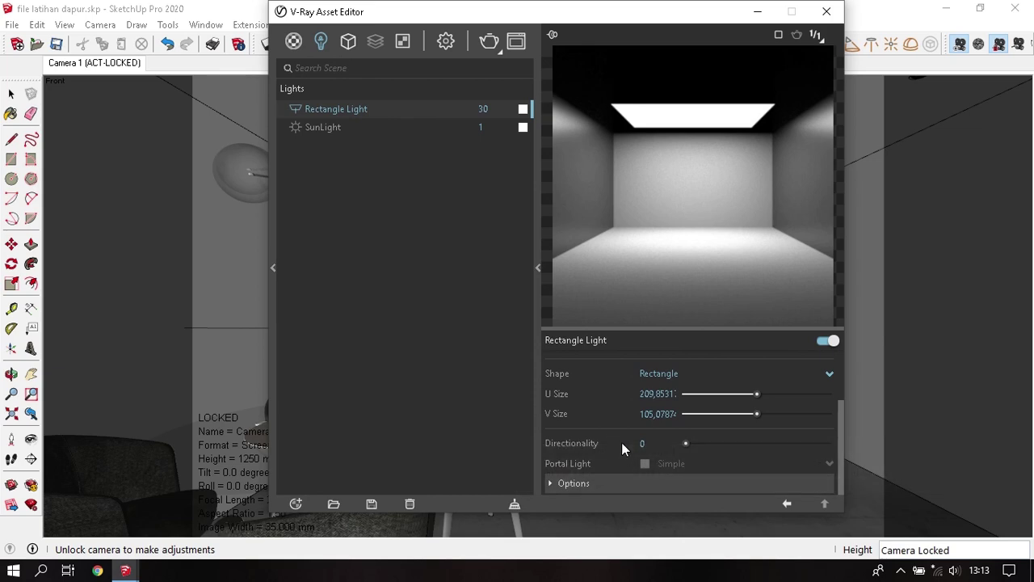
left_click(616, 487)
scroll(612, 429, "down", 2)
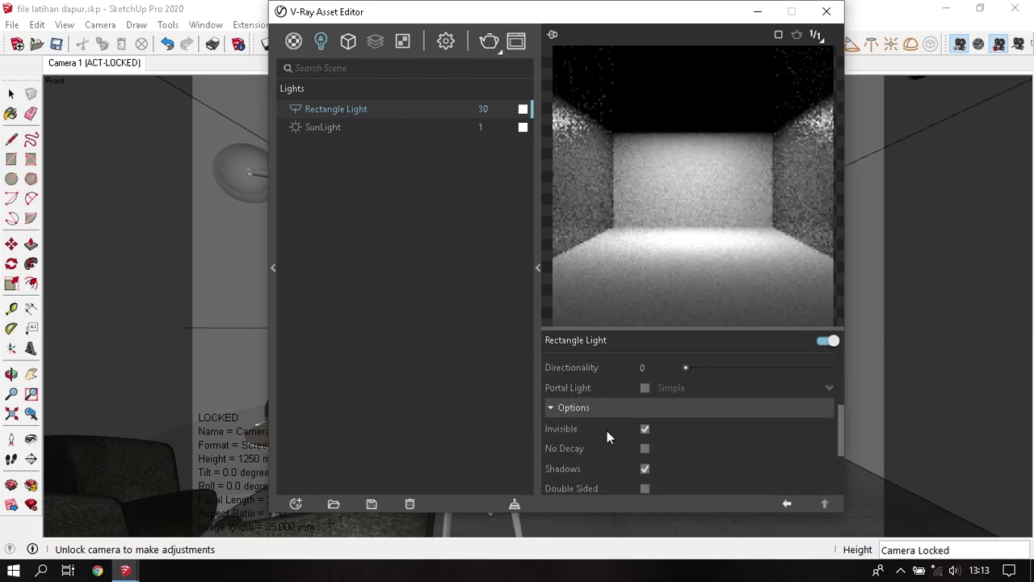
left_click(825, 18)
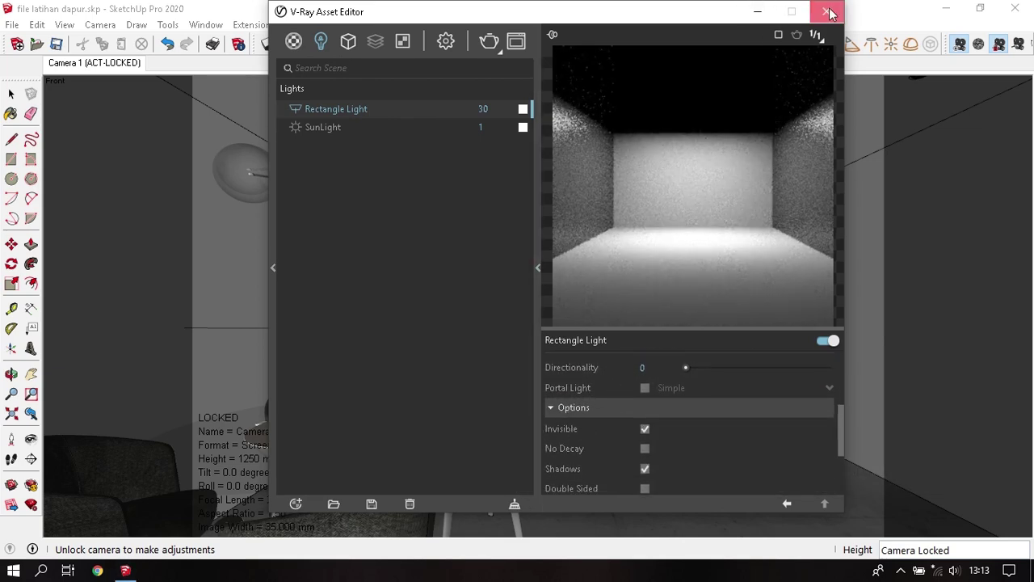
- Reopen the Asset Editor and render the kitchen with the new light
left_click(253, 24)
mouse_move(267, 59)
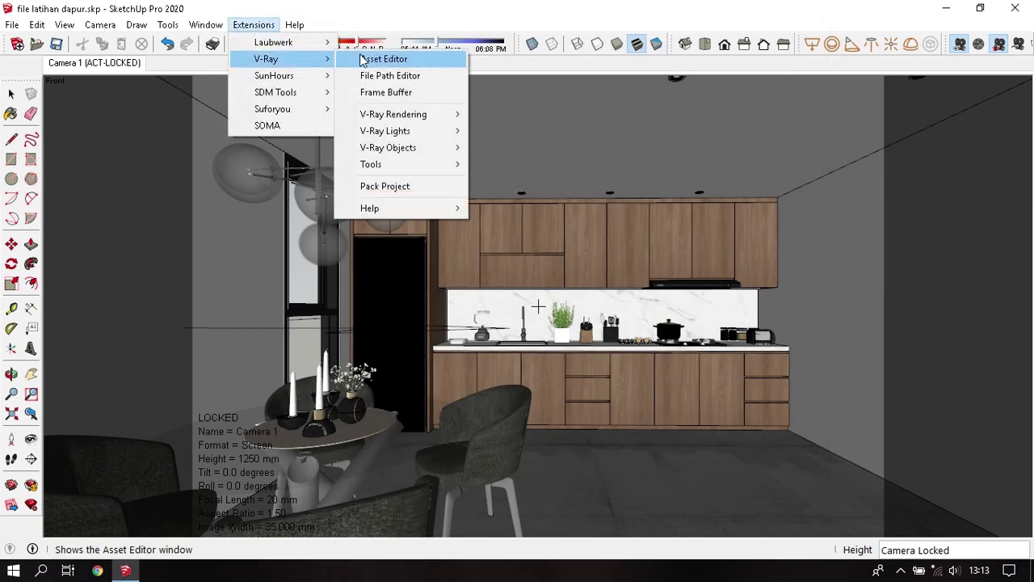
left_click(387, 58)
left_click(488, 43)
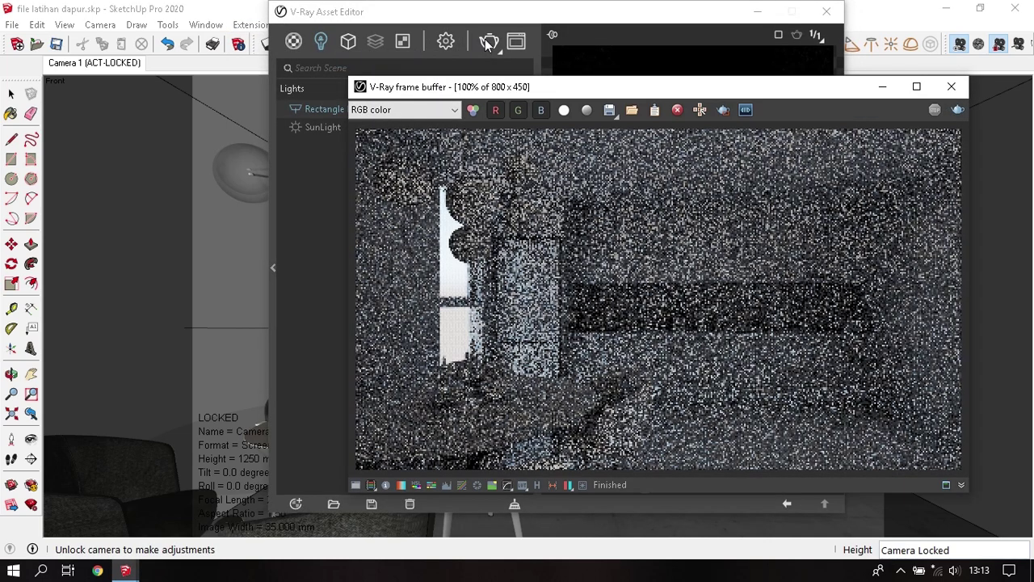
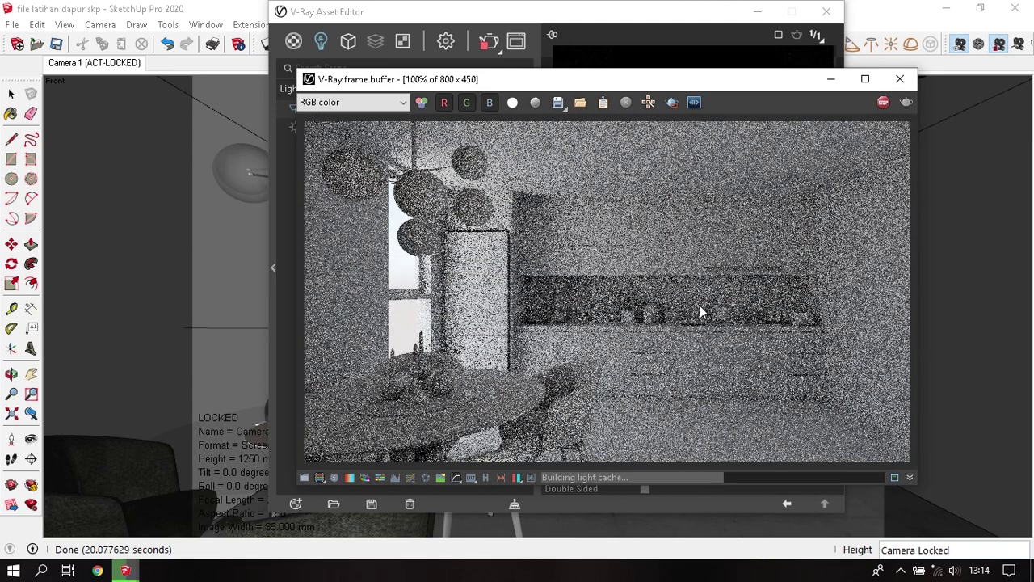
- Stop the noisy test render and close the Frame Buffer and Asset Editor
left_click(883, 102)
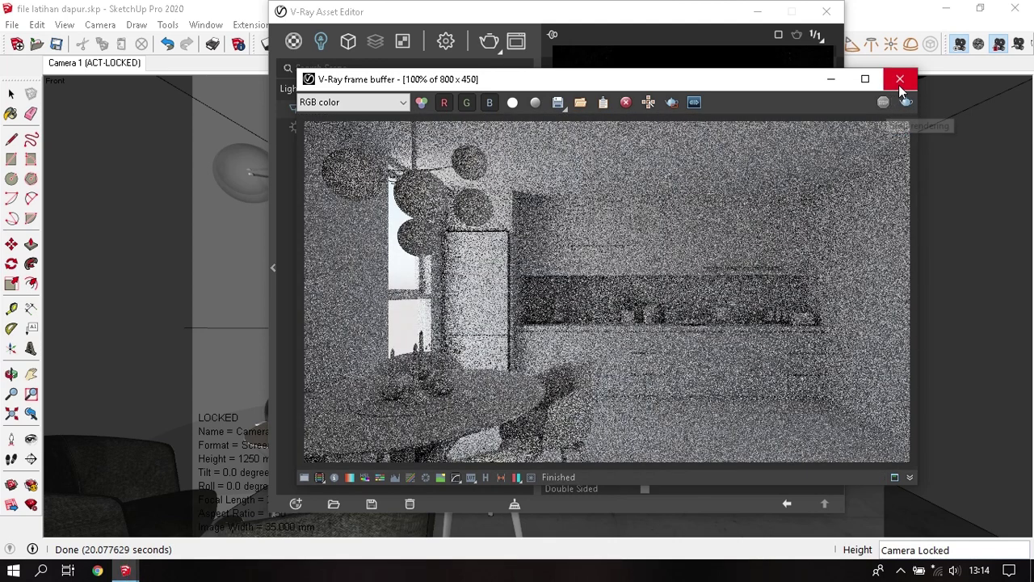
left_click(899, 79)
left_click(827, 11)
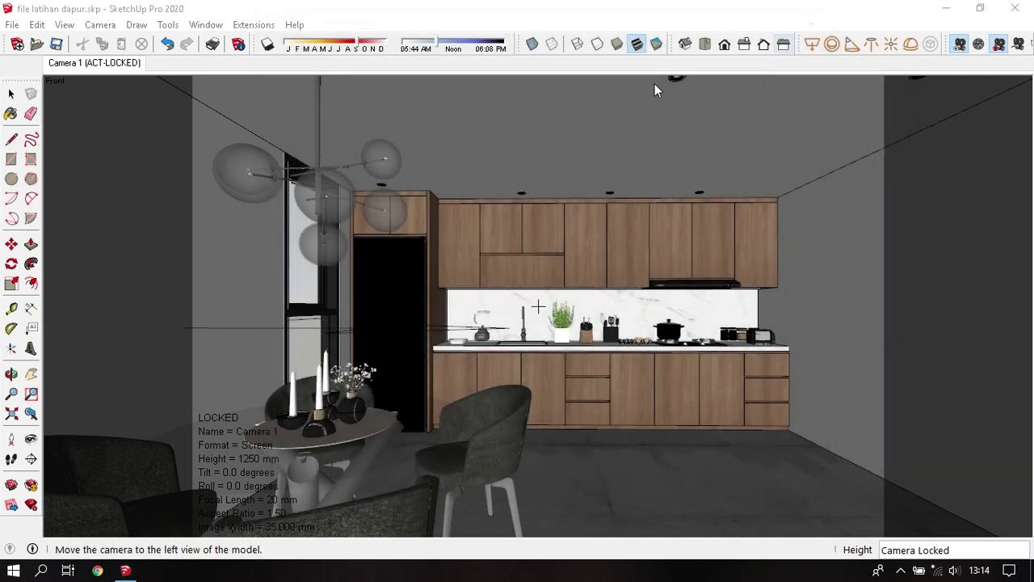
- Zoom up to the ceiling downlight and draw a Rectangle Light inside the fitting
left_click(812, 43)
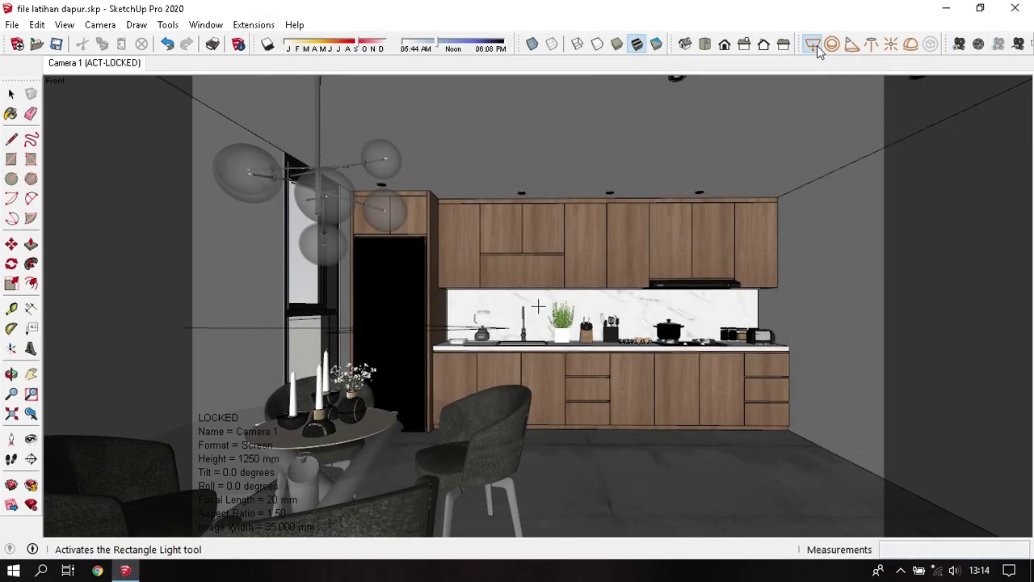
scroll(734, 202, "up", 3)
scroll(676, 178, "up", 2)
scroll(674, 171, "up", 2)
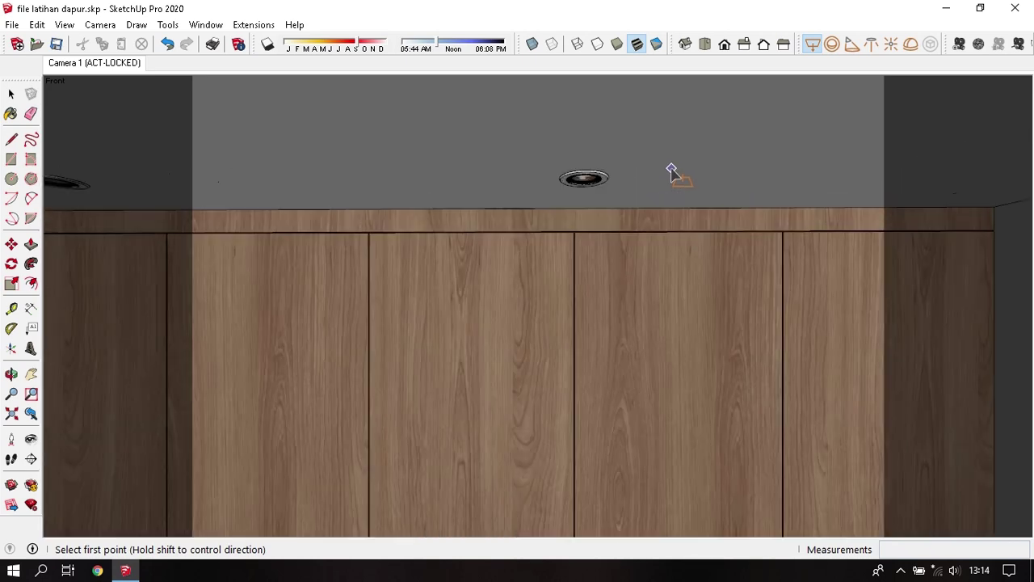
scroll(484, 187, "up", 2)
scroll(495, 179, "up", 1)
scroll(494, 180, "up", 2)
scroll(497, 181, "up", 2)
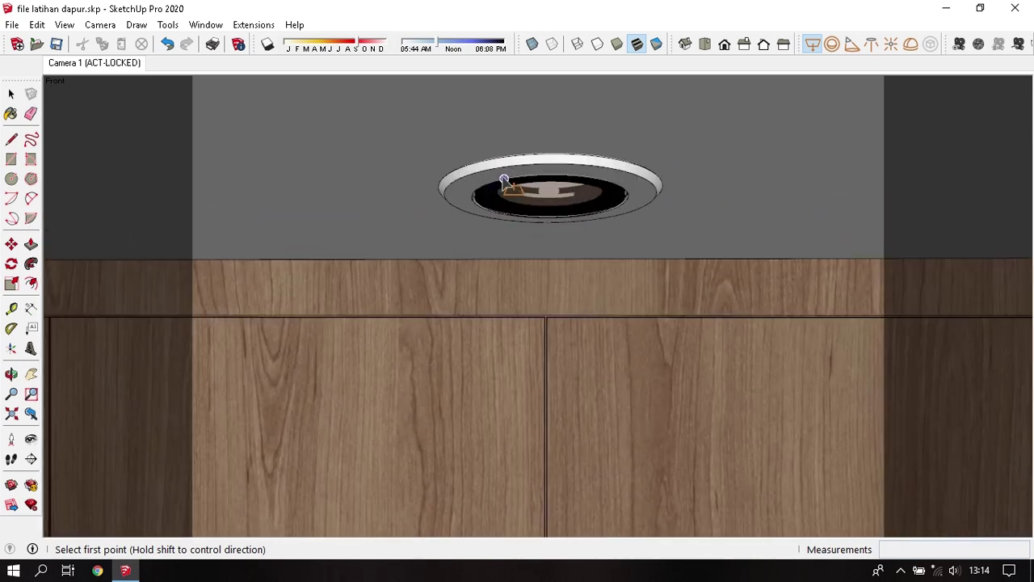
mouse_move(499, 184)
middle_mouse_down()
mouse_move(556, 177)
mouse_move(513, 104)
middle_mouse_up()
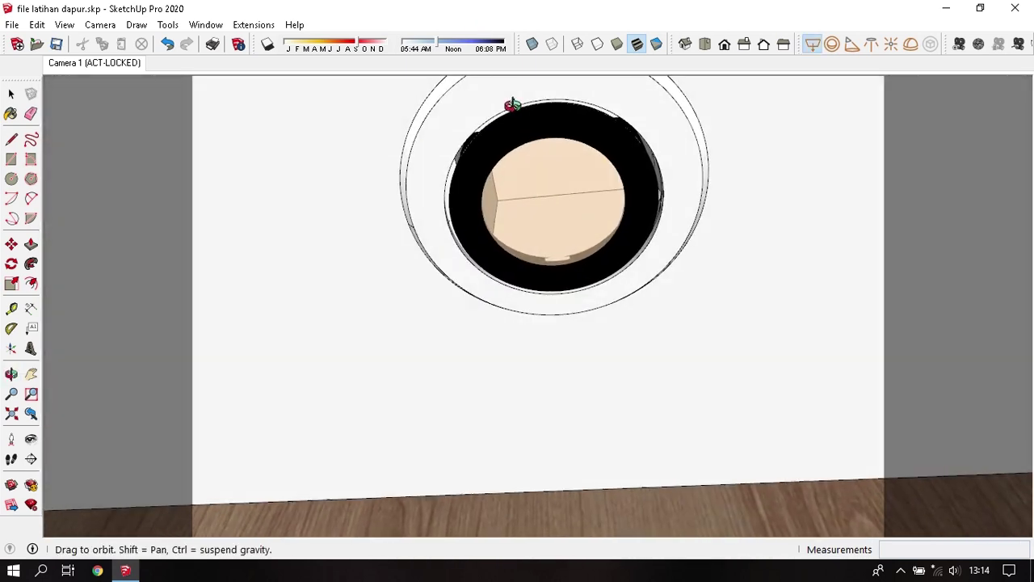
scroll(505, 146, "up", 2)
scroll(495, 171, "up", 1)
middle_click_drag(495, 168, 484, 108)
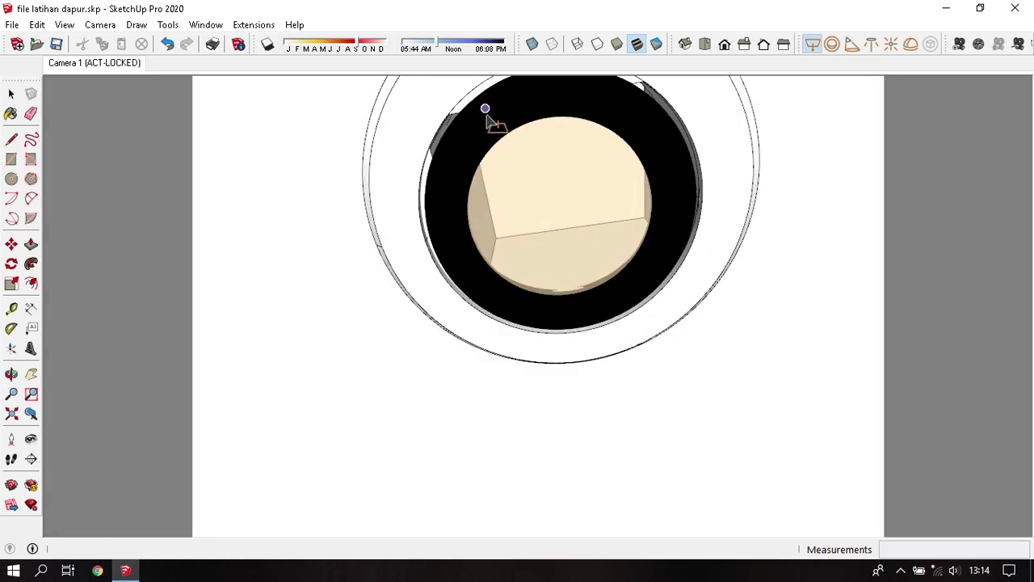
left_click(502, 139)
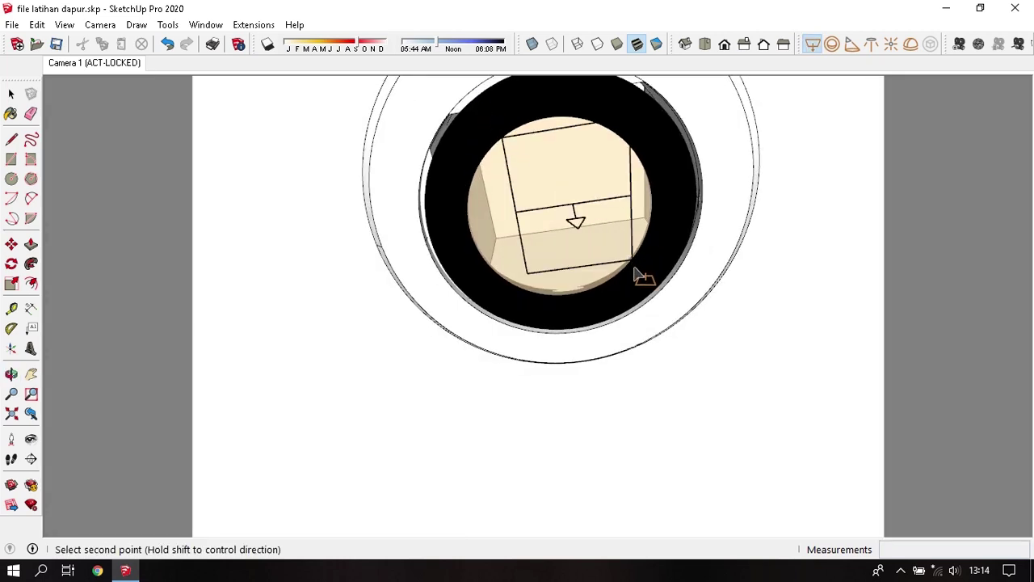
left_click(633, 264)
- Orbit to a lower view, leave the light tool and open the Extensions menu
mouse_move(606, 220)
middle_mouse_down()
mouse_move(594, 259)
mouse_move(602, 242)
middle_mouse_up()
key("space")
left_click(38, 25)
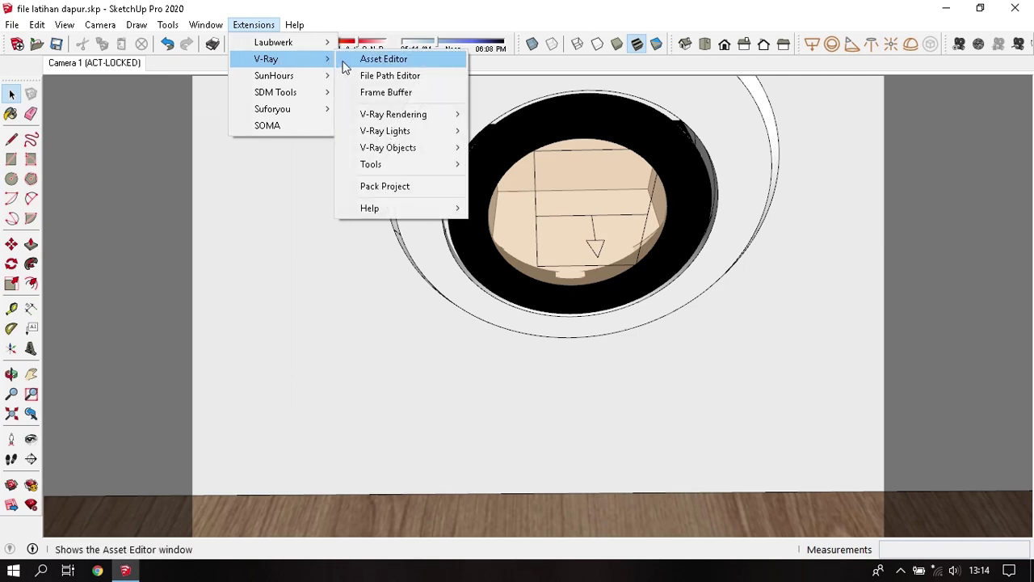
- In the V-Ray Asset Editor, rename Rectangle Light#1 to 'Downlight'
left_click(347, 62)
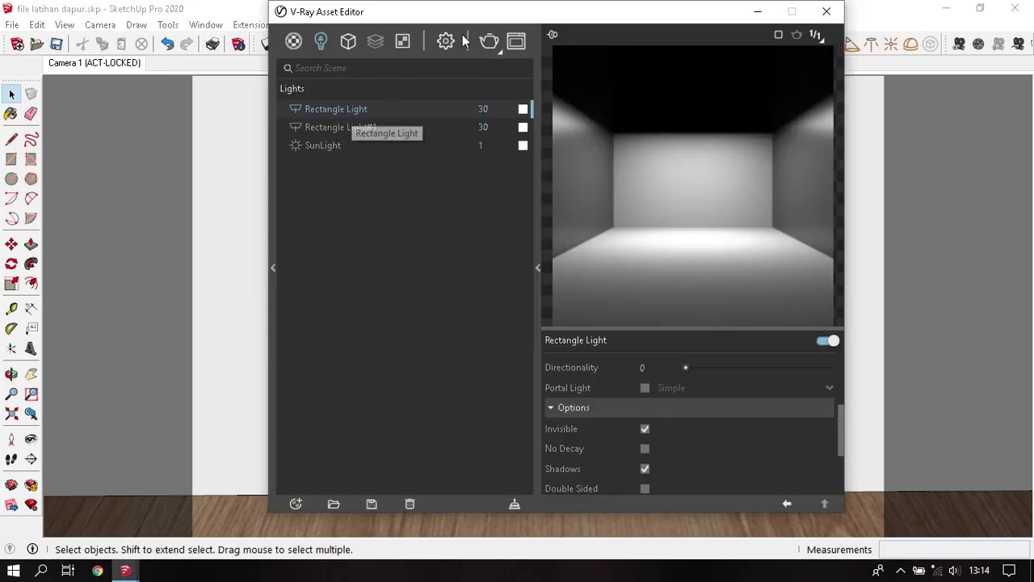
left_click_drag(437, 11, 161, 11)
left_click(644, 218)
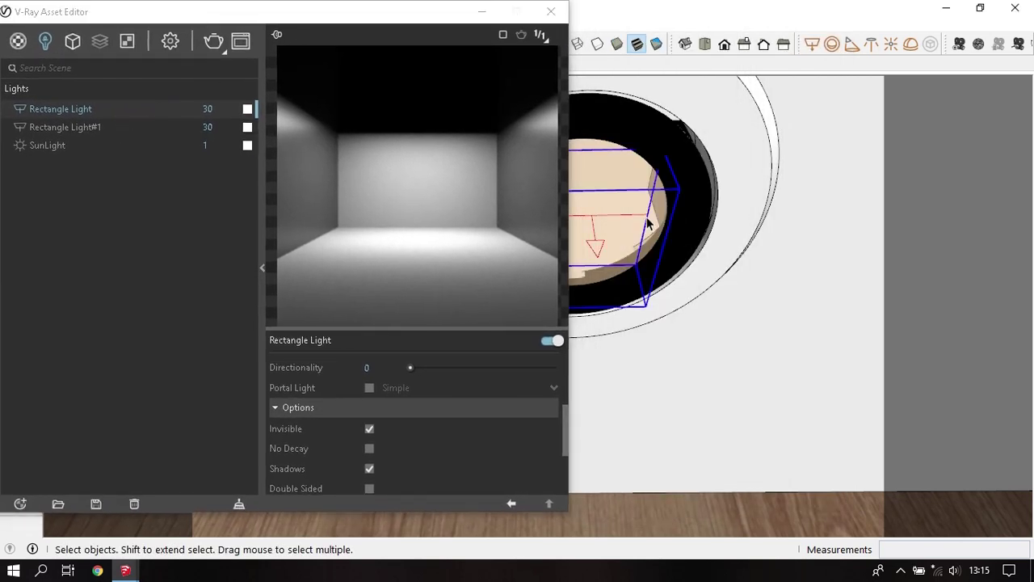
double_click(64, 127)
type("Down")
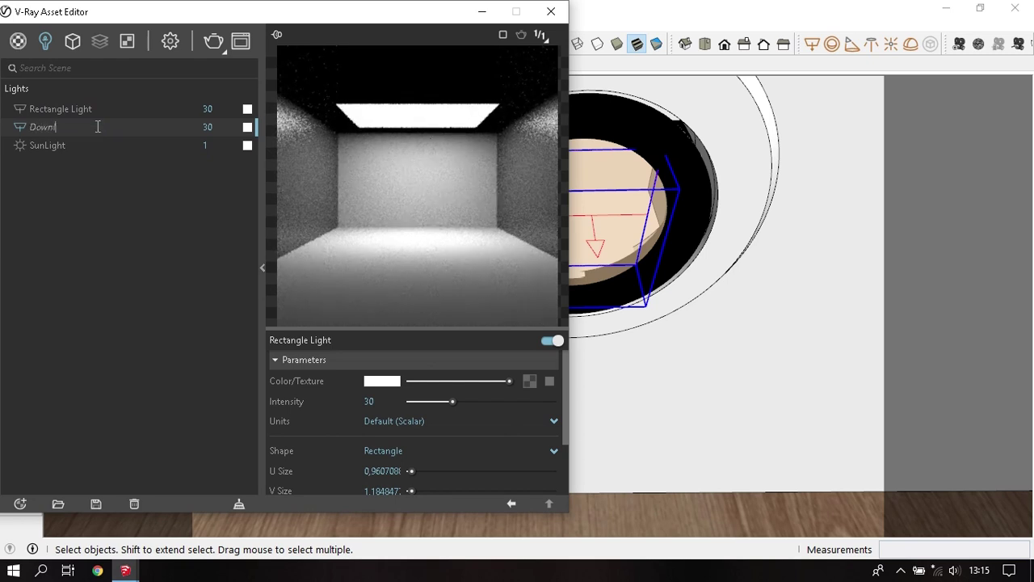
type("light")
key("Return")
- Set the Downlight colour temperature to a warm 4000 K
left_click(381, 381)
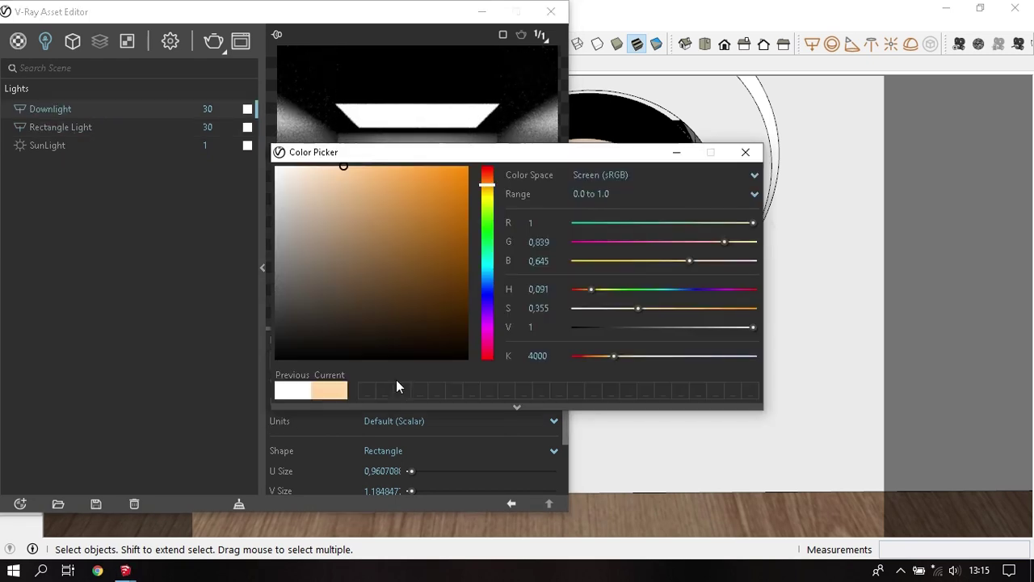
type("6500")
double_click(537, 356)
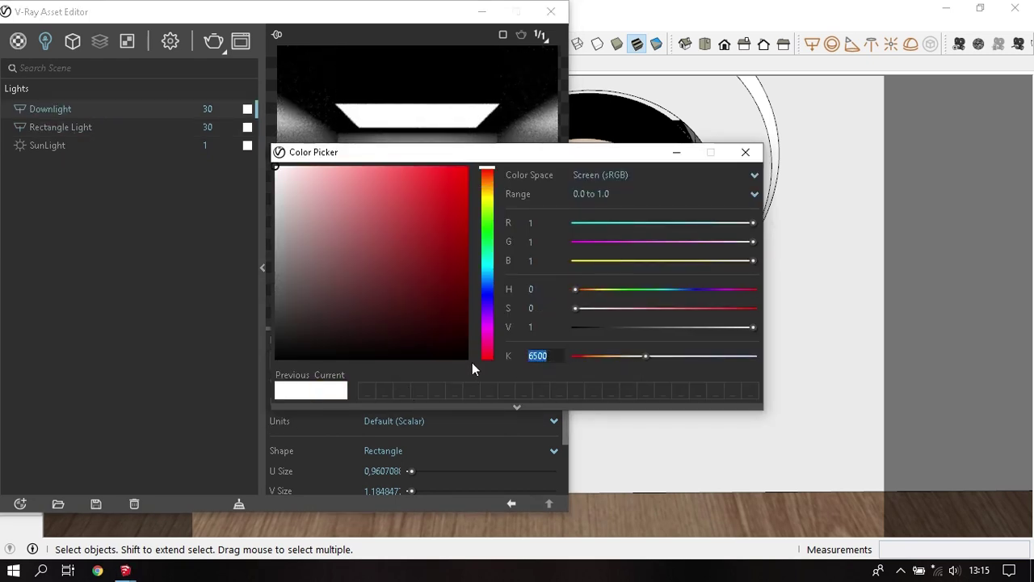
type("4000")
key("Return")
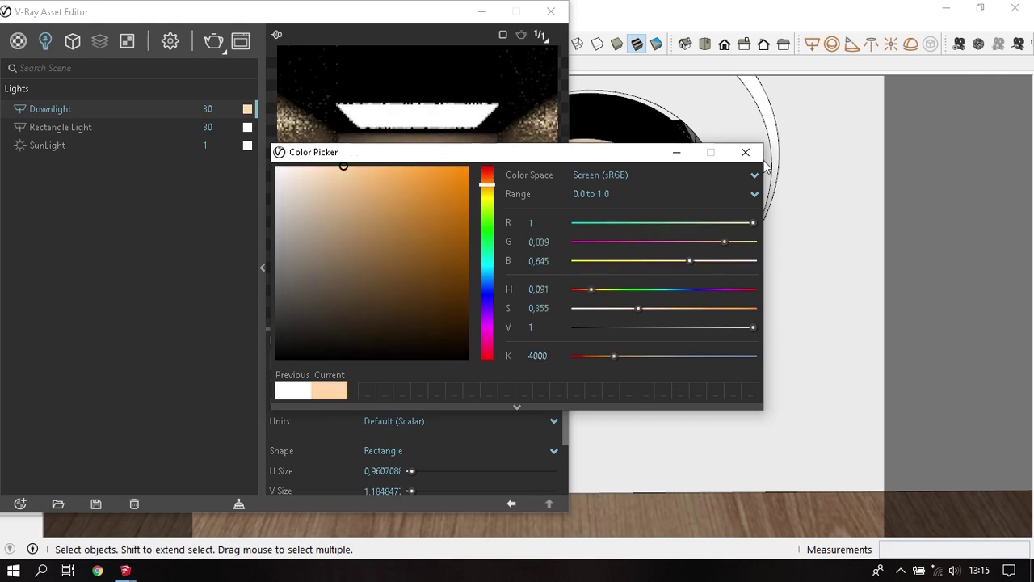
left_click(739, 156)
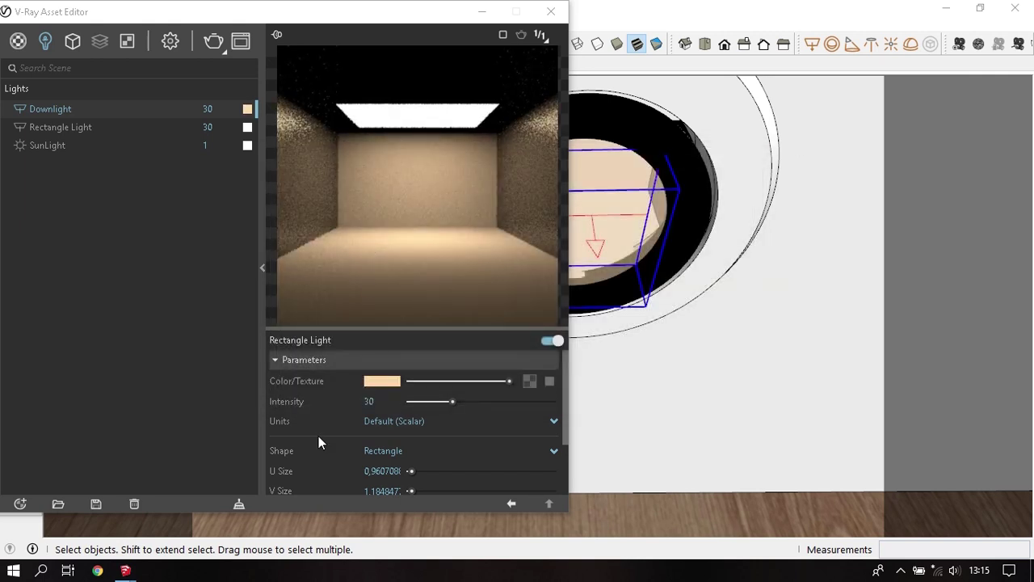
scroll(318, 435, "down", 2)
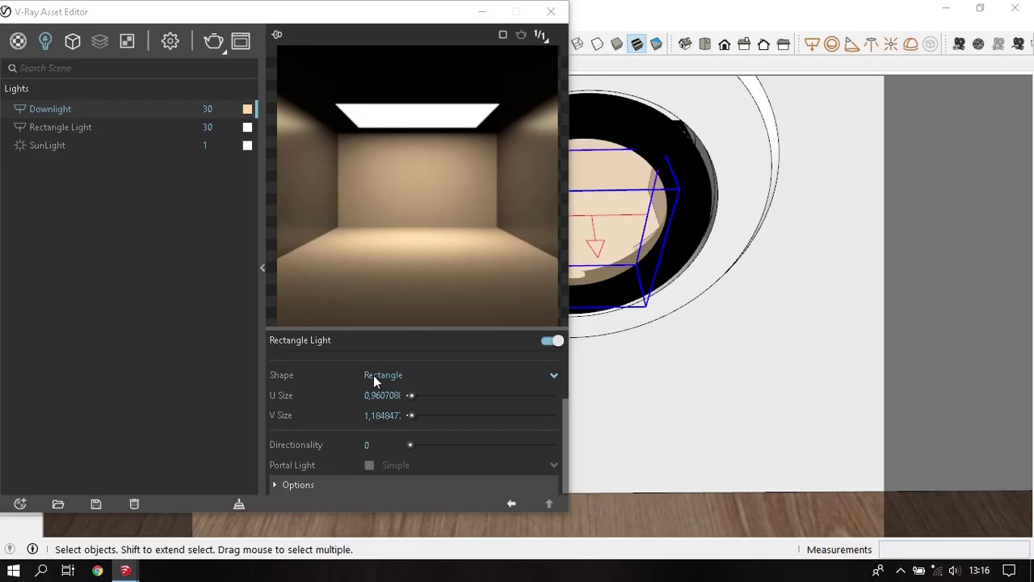
- Change the Downlight shape to Disc with size 2
left_click(373, 375)
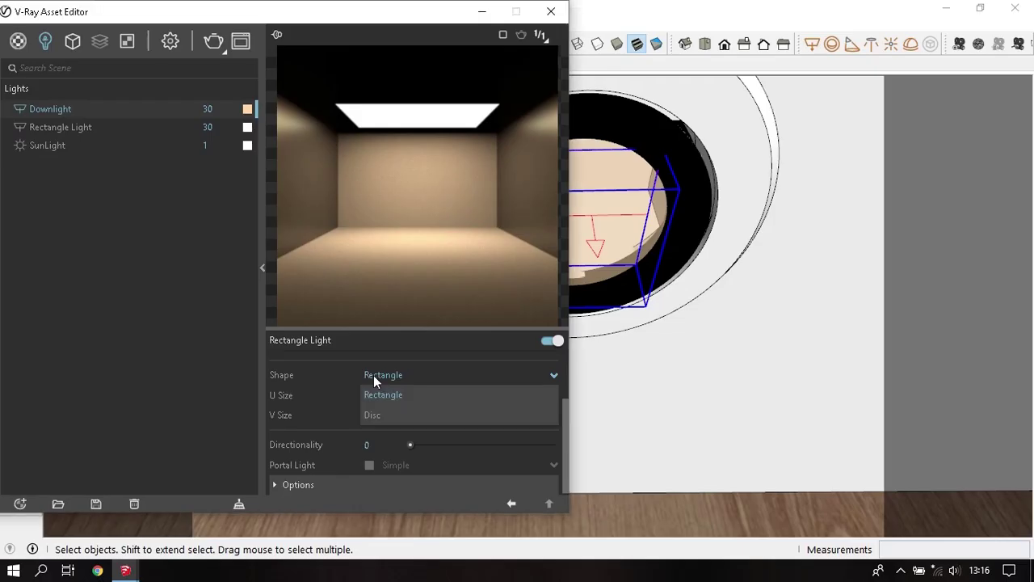
left_click(373, 415)
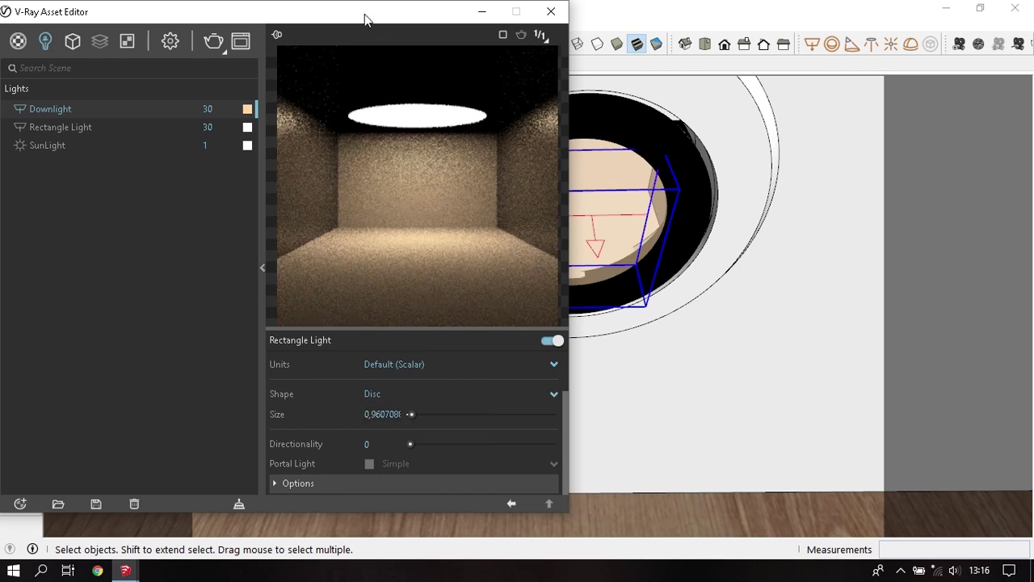
left_click_drag(363, 16, 285, 16)
left_click(322, 413)
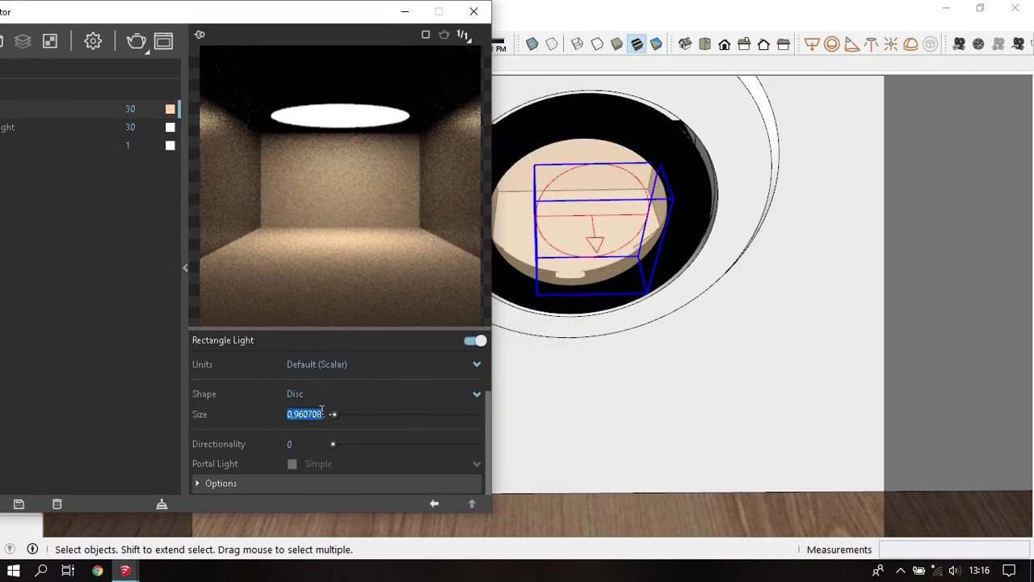
type("2")
- Move the disc light down by 5 into the ceiling fitting
mouse_move(712, 296)
middle_mouse_down()
mouse_move(716, 273)
mouse_move(704, 293)
mouse_move(784, 295)
middle_mouse_up()
key("m")
left_click(821, 229)
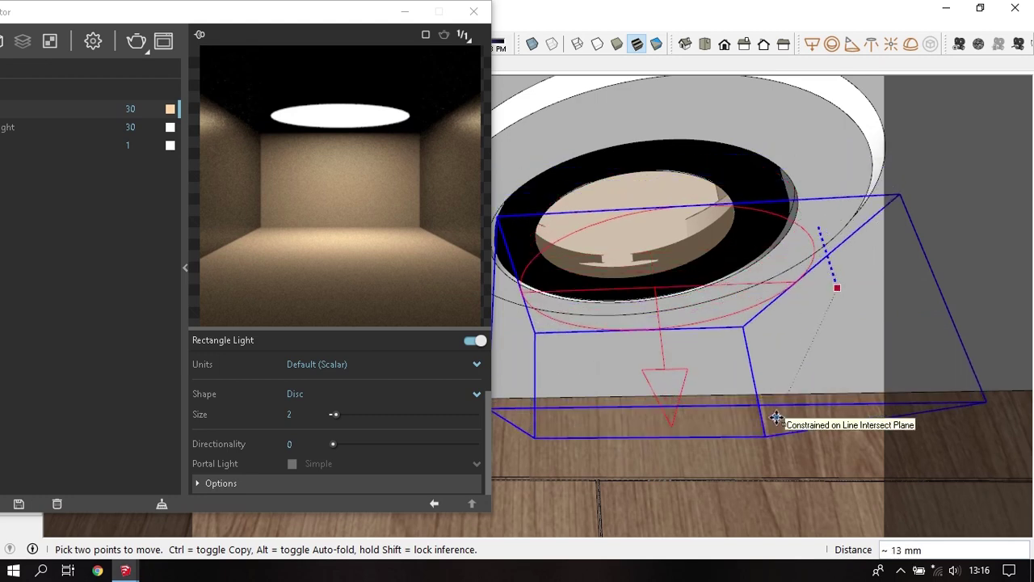
type("5")
key("Return")
mouse_move(587, 381)
middle_mouse_down()
mouse_move(587, 397)
mouse_move(549, 270)
mouse_move(619, 276)
middle_mouse_up()
middle_click_drag(684, 286, 662, 283)
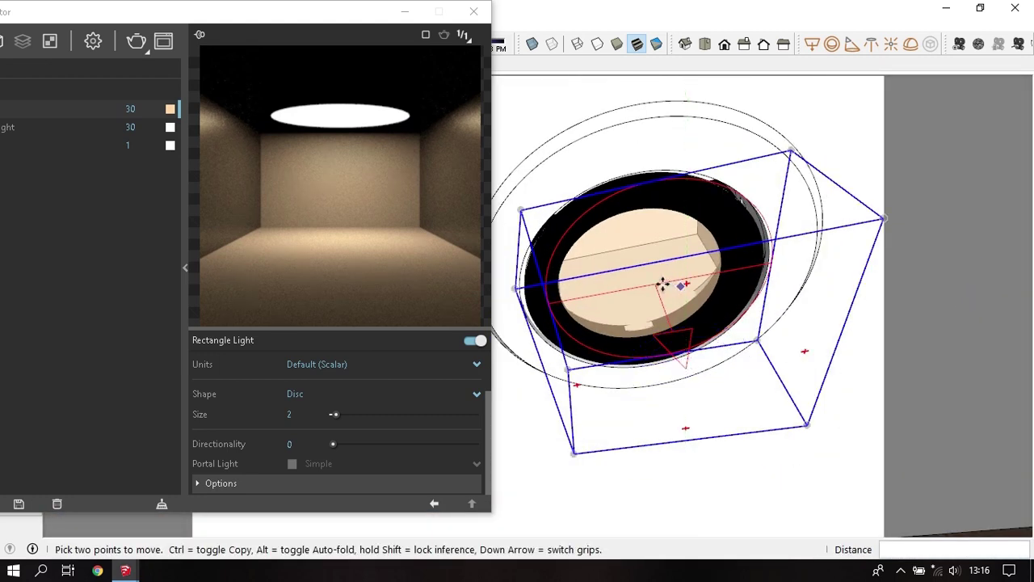
left_click(636, 207)
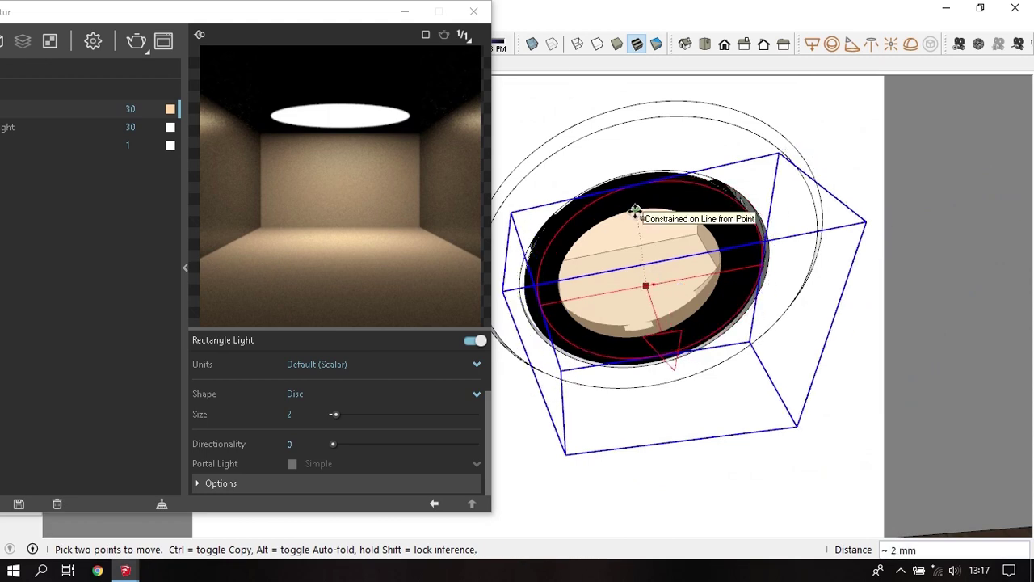
middle_click_drag(650, 239, 642, 143)
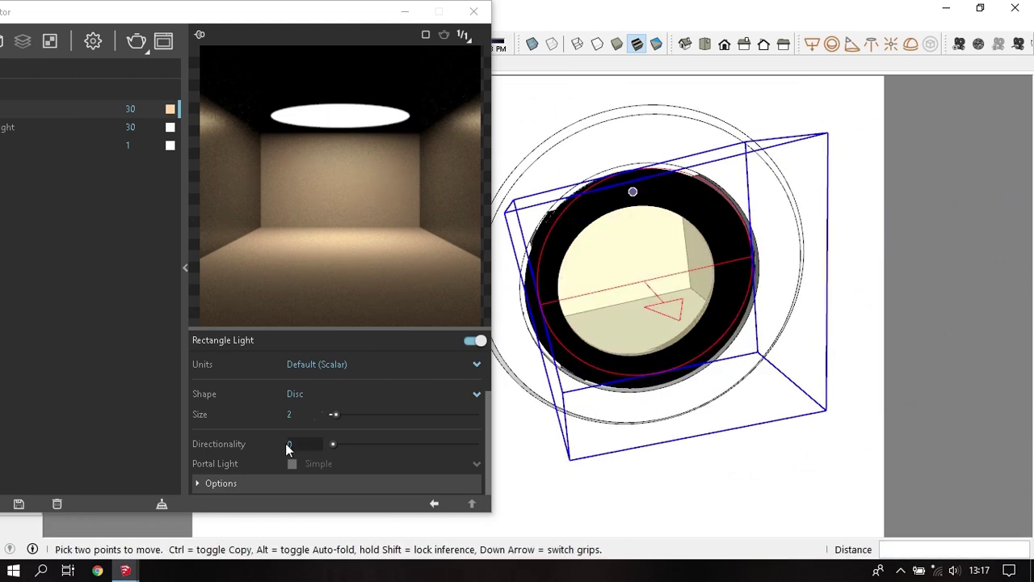
- Reduce the disc size to 1,5 and centre the light in the fitting
double_click(306, 415)
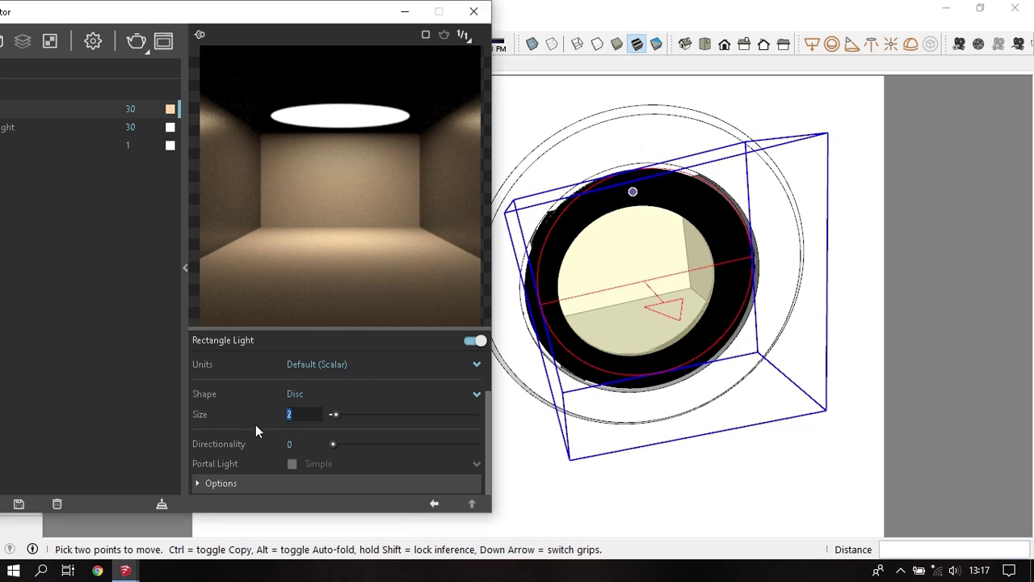
type("1,5")
key("Return")
middle_click_drag(734, 264, 660, 260)
left_click(635, 268)
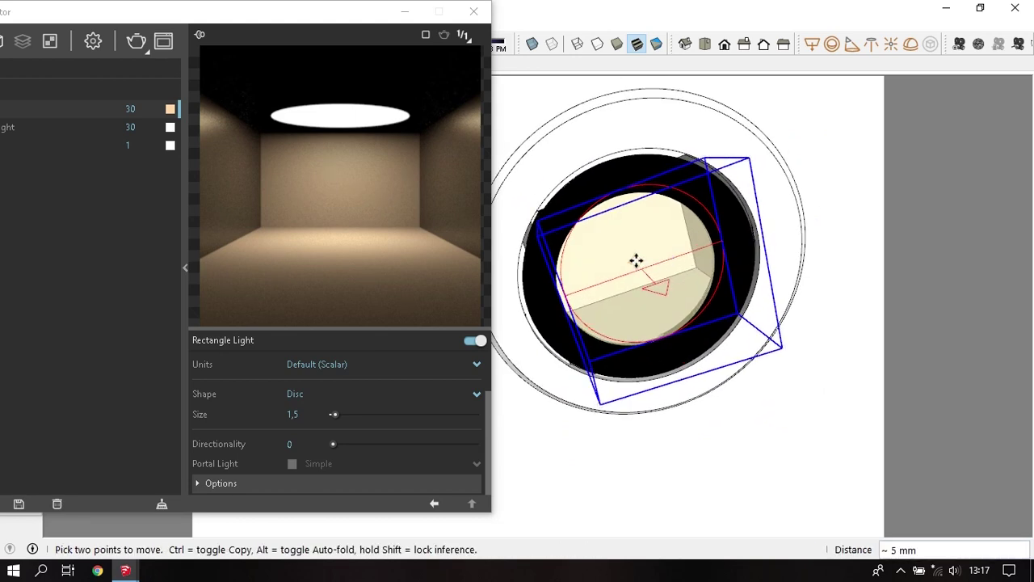
left_click(612, 199)
mouse_move(665, 199)
middle_mouse_down()
mouse_move(701, 210)
mouse_move(727, 202)
middle_mouse_up()
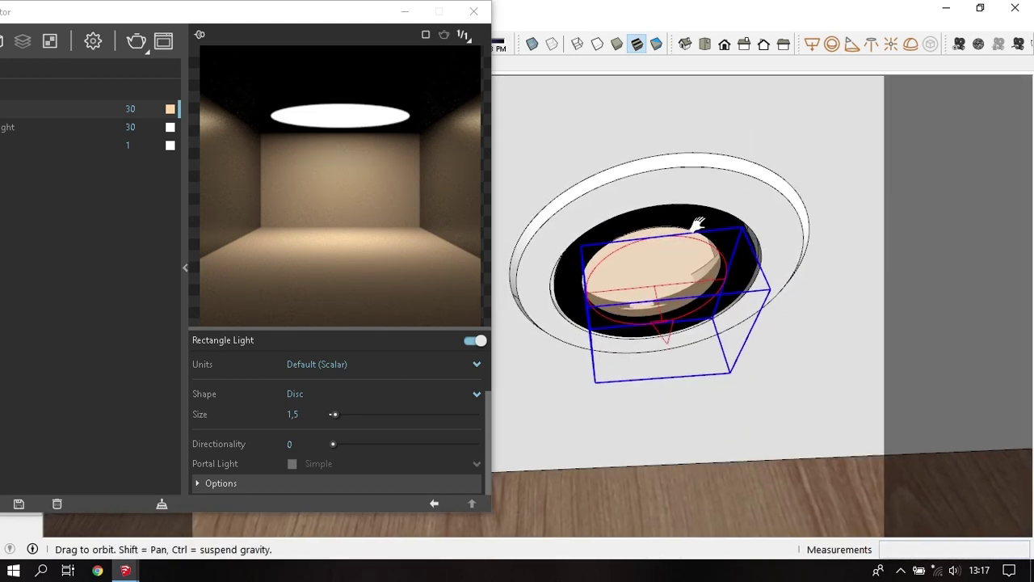
key("space")
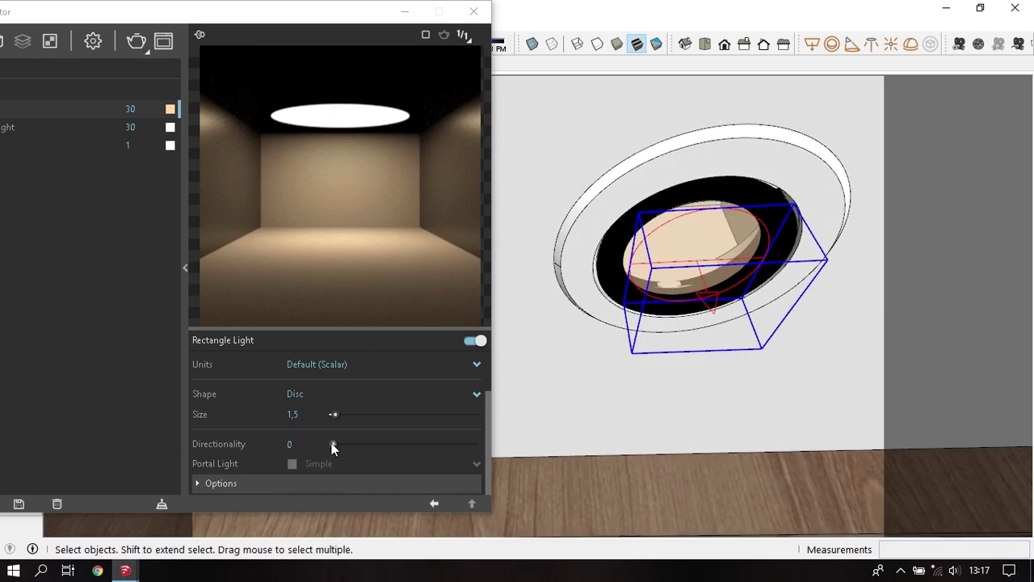
- Set the Downlight directionality to 0,65
left_click_drag(331, 443, 425, 444)
left_click(320, 443)
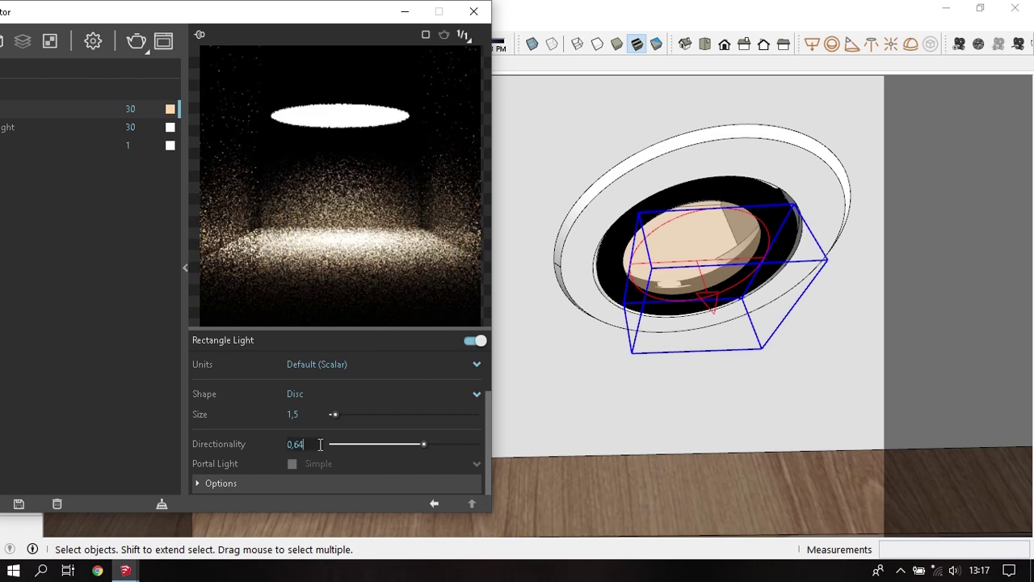
key("BackSpace")
type("5")
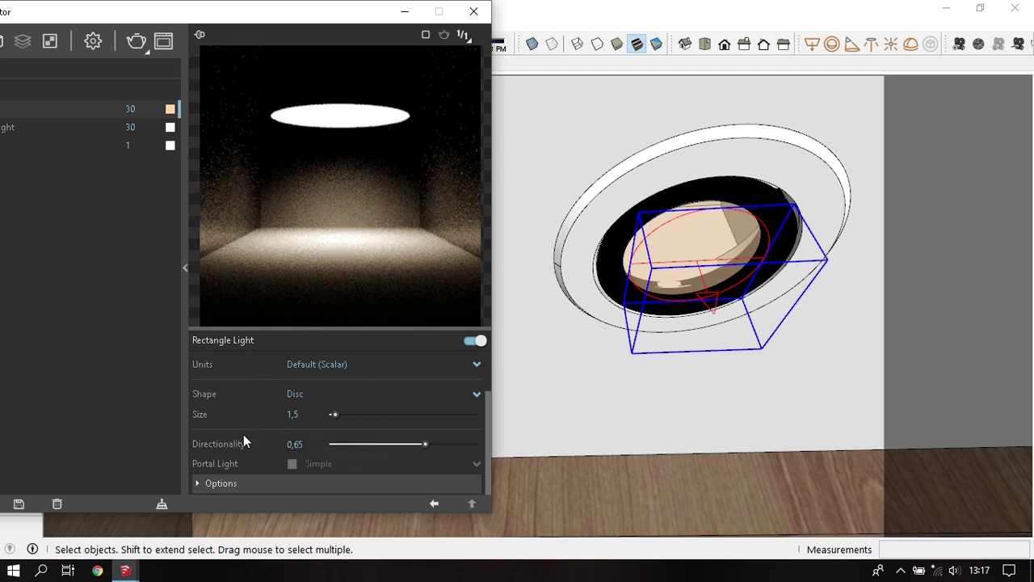
- Make the light Invisible in its Options and close the Asset Editor
left_click(221, 482)
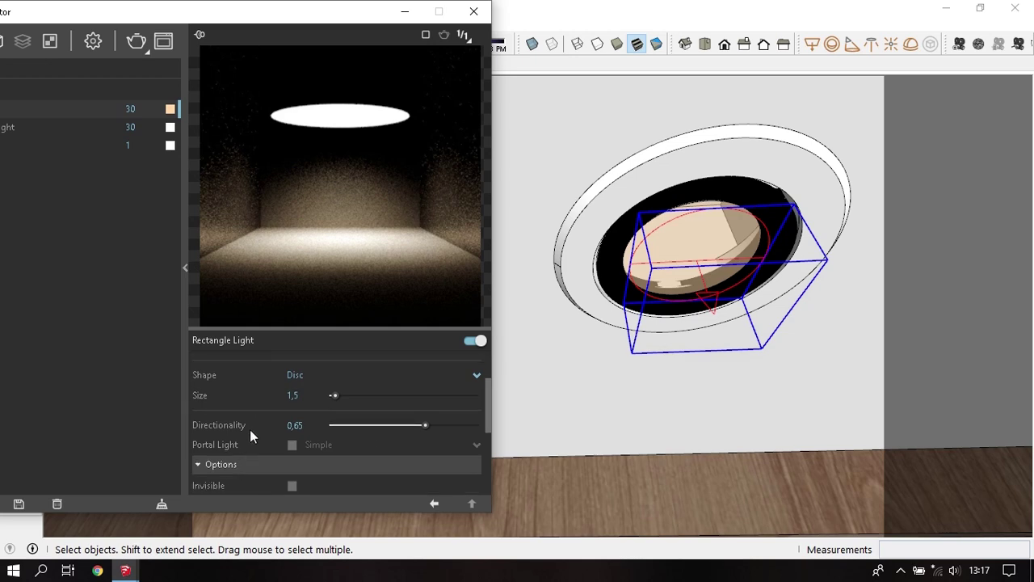
left_click(291, 411)
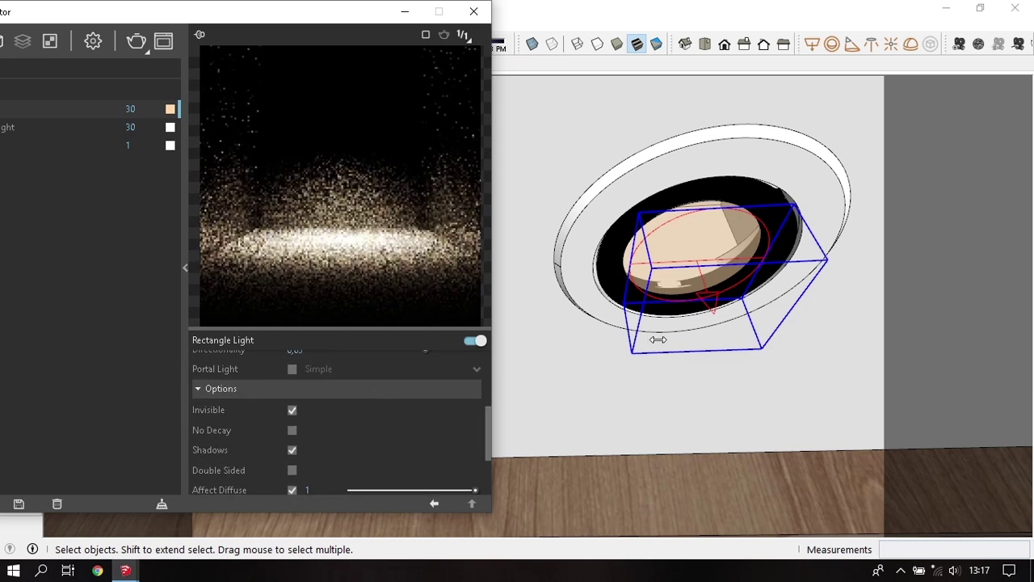
scroll(550, 391, "down", 3)
scroll(549, 389, "down", 2)
mouse_move(649, 427)
middle_mouse_down()
mouse_move(608, 225)
mouse_move(645, 340)
middle_mouse_up()
scroll(607, 226, "down", 1)
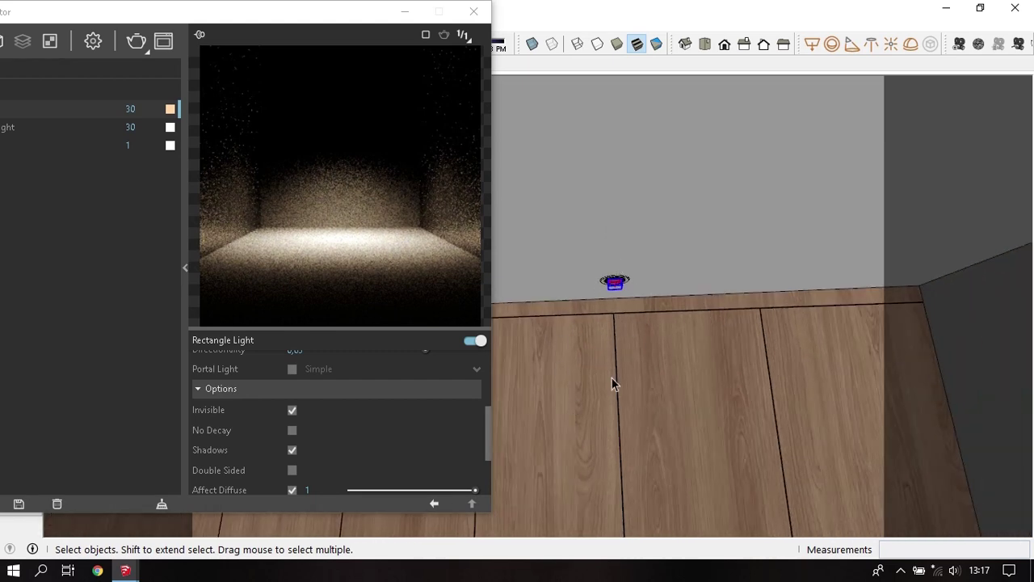
left_click(481, 15)
- Copy the downlight fitting with Move and Ctrl to a first new ceiling spot
scroll(648, 272, "up", 3)
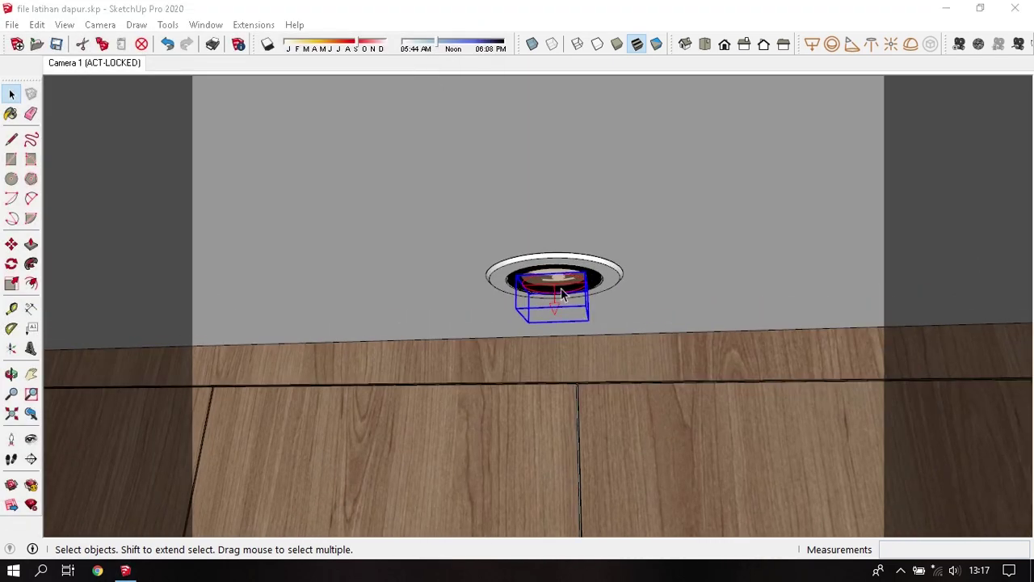
scroll(582, 258, "up", 3)
scroll(541, 250, "up", 2)
key("m")
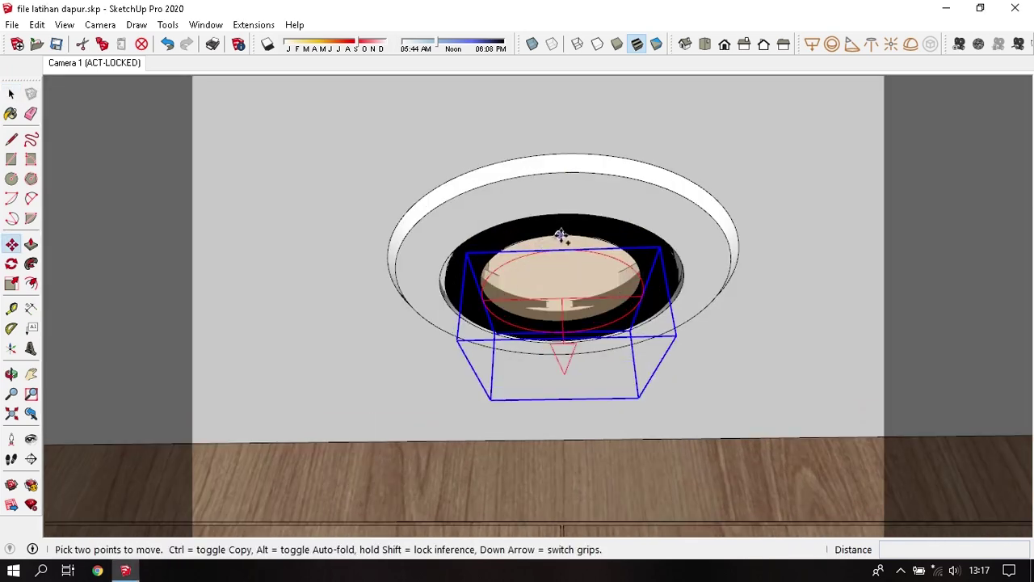
key("ctrl")
left_click(561, 236)
scroll(695, 230, "down", 2)
scroll(703, 231, "down", 3)
scroll(705, 234, "down", 2)
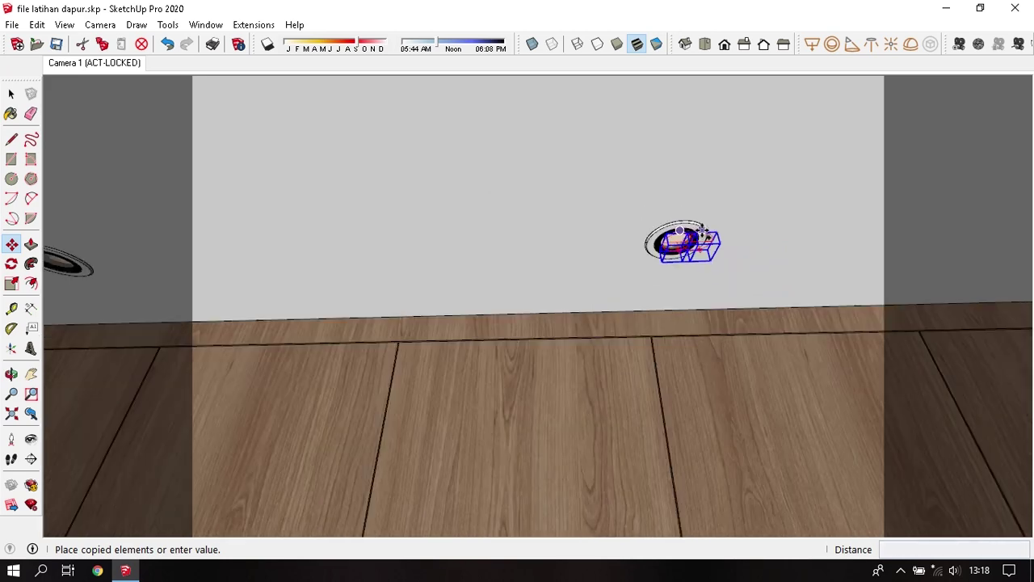
middle_click_drag(683, 235, 676, 283)
scroll(455, 294, "up", 2)
scroll(453, 295, "up", 2)
scroll(521, 209, "up", 2)
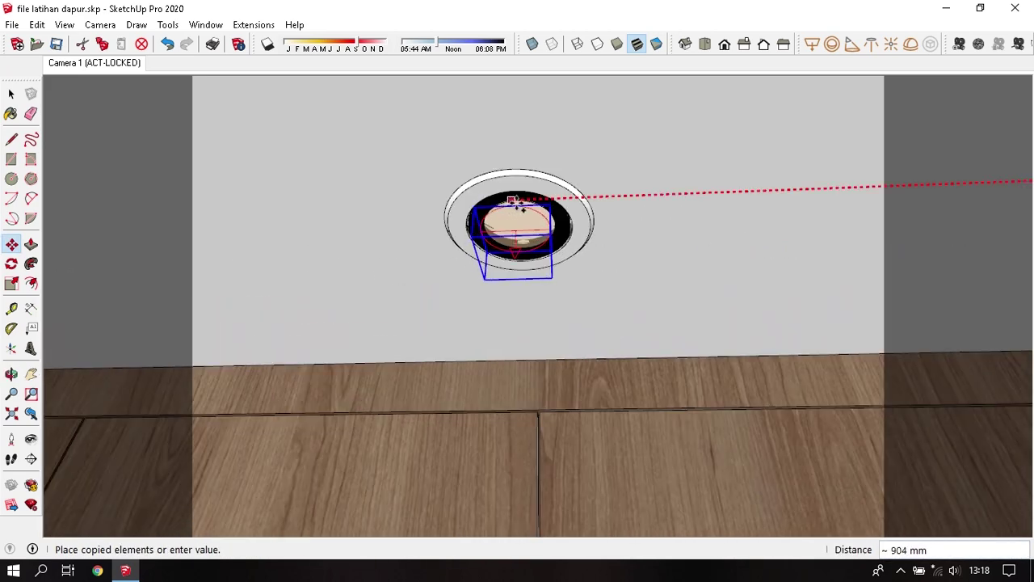
left_click(514, 200)
- Place two more downlight copies at further ceiling positions
left_click(517, 202)
scroll(727, 242, "down", 3)
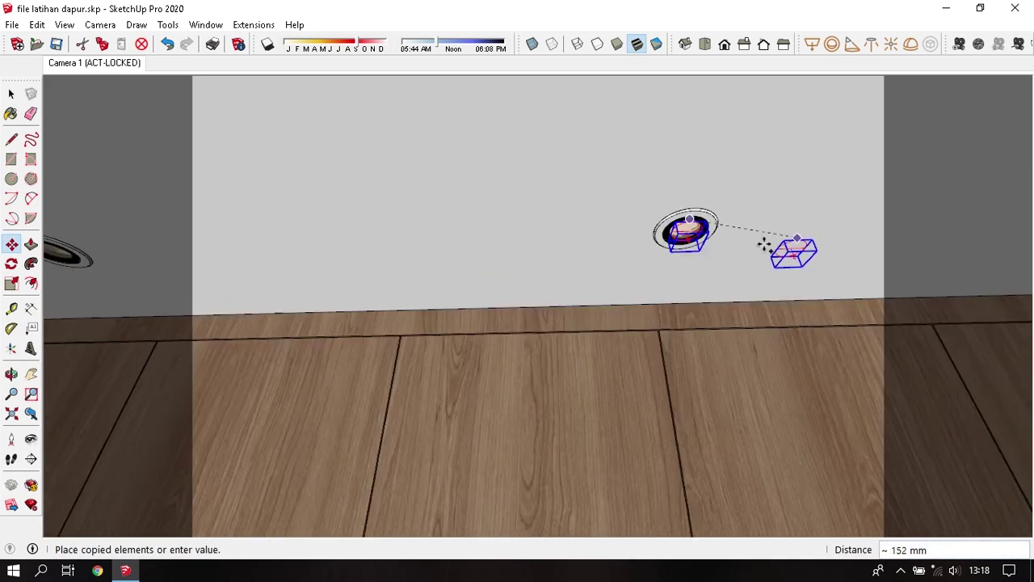
scroll(627, 263, "up", 2)
scroll(605, 225, "up", 2)
scroll(604, 225, "up", 2)
scroll(602, 240, "up", 2)
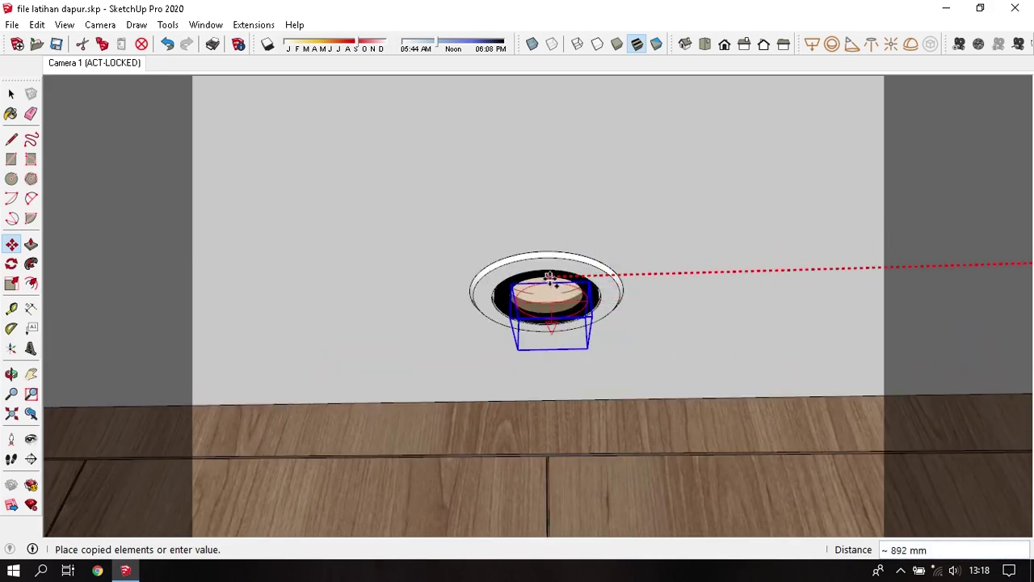
left_click(545, 279)
scroll(630, 258, "down", 3)
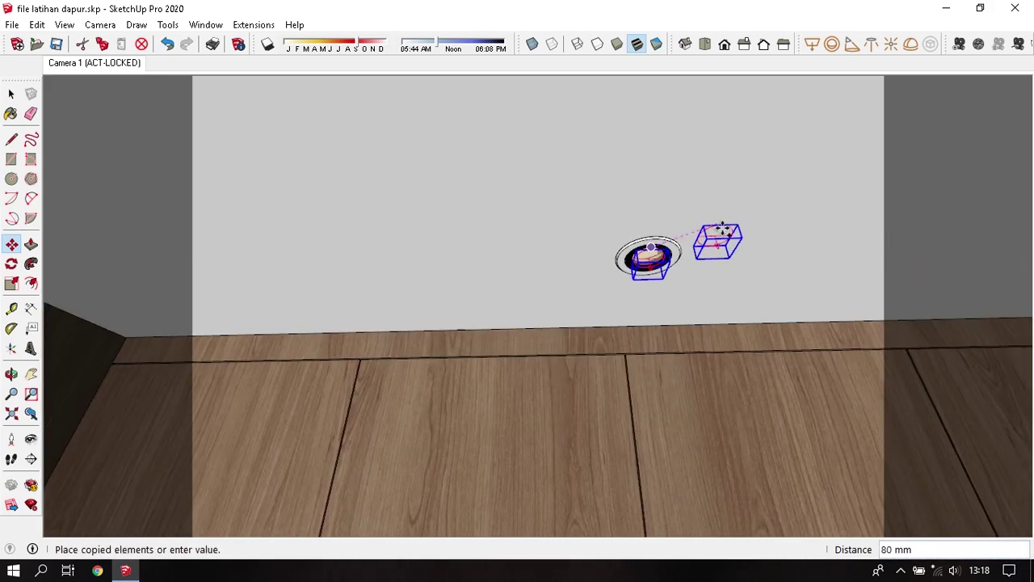
mouse_move(718, 237)
middle_mouse_down()
mouse_move(794, 248)
mouse_move(387, 210)
mouse_move(612, 173)
middle_mouse_up()
scroll(566, 173, "up", 2)
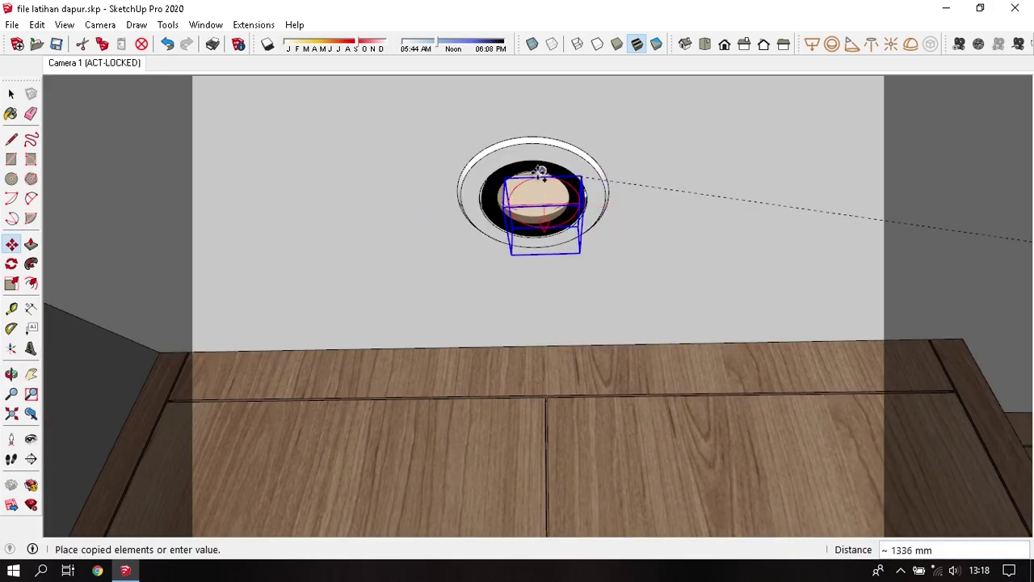
left_click(531, 171)
- Add the last two downlight copies across the ceiling and finish copying
scroll(526, 194, "down", 3)
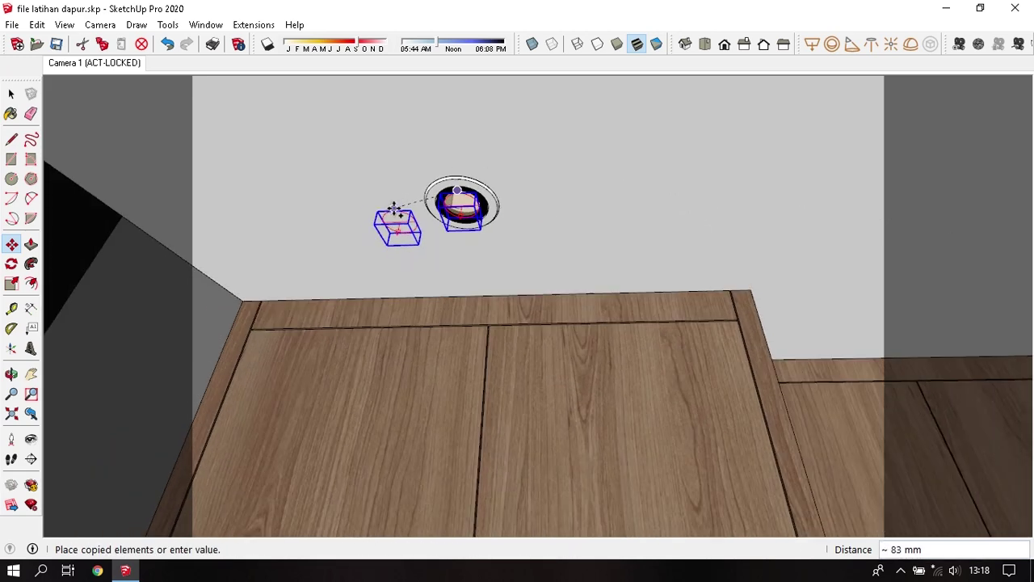
mouse_move(392, 219)
middle_mouse_down()
mouse_move(600, 205)
mouse_move(180, 255)
mouse_move(393, 231)
mouse_move(351, 330)
mouse_move(593, 307)
mouse_move(550, 309)
mouse_move(496, 226)
mouse_move(245, 339)
mouse_move(554, 180)
middle_mouse_up()
scroll(496, 227, "up", 2)
scroll(539, 182, "up", 2)
left_click(538, 179)
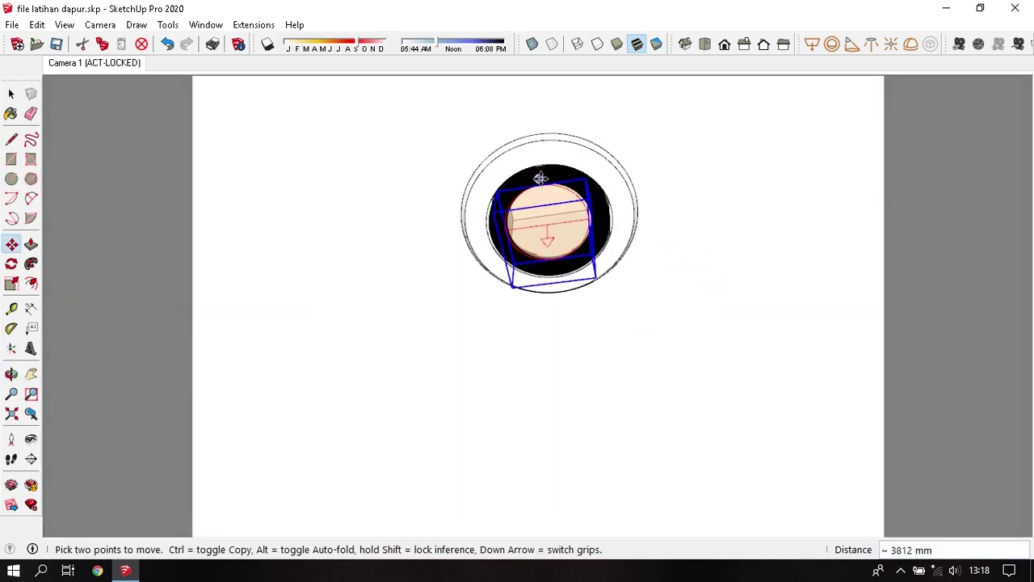
left_click(541, 180)
scroll(557, 242, "down", 3)
mouse_move(580, 322)
middle_mouse_down()
mouse_move(353, 353)
mouse_move(477, 280)
middle_mouse_up()
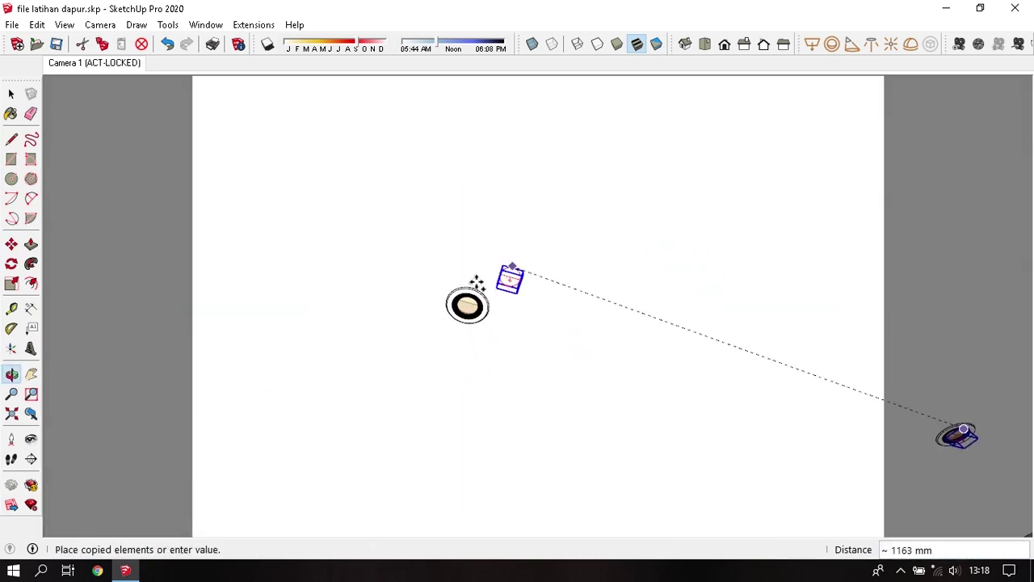
scroll(474, 300, "up", 1)
scroll(484, 299, "up", 2)
left_click(483, 300)
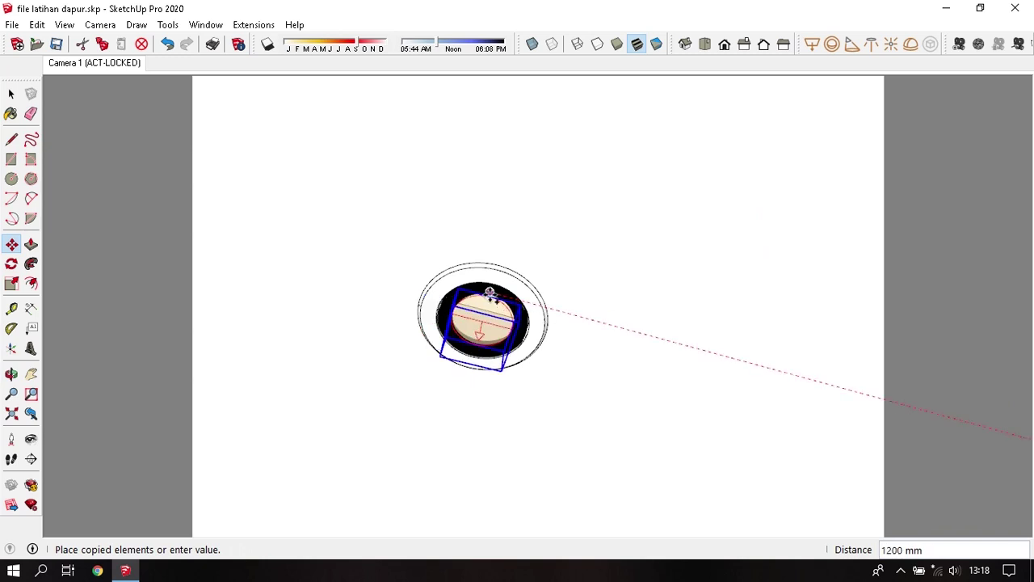
key("space")
- Start another copy of the light group, then cancel it and return to selecting
mouse_move(501, 315)
middle_mouse_down()
mouse_move(539, 339)
mouse_move(687, 345)
middle_mouse_up()
scroll(634, 323, "down", 2)
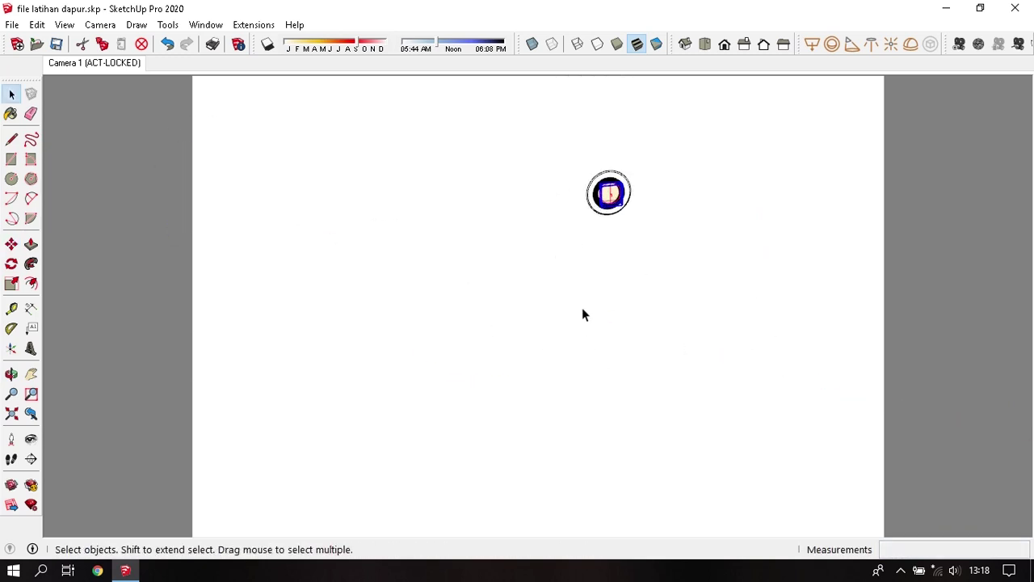
middle_click_drag(582, 307, 563, 456)
scroll(563, 458, "up", 1)
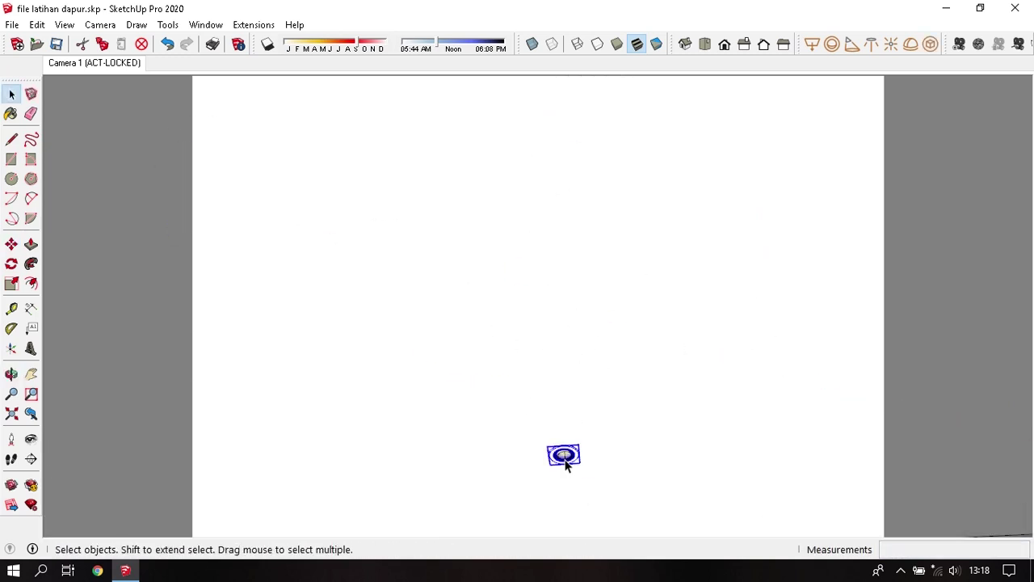
scroll(566, 461, "up", 2)
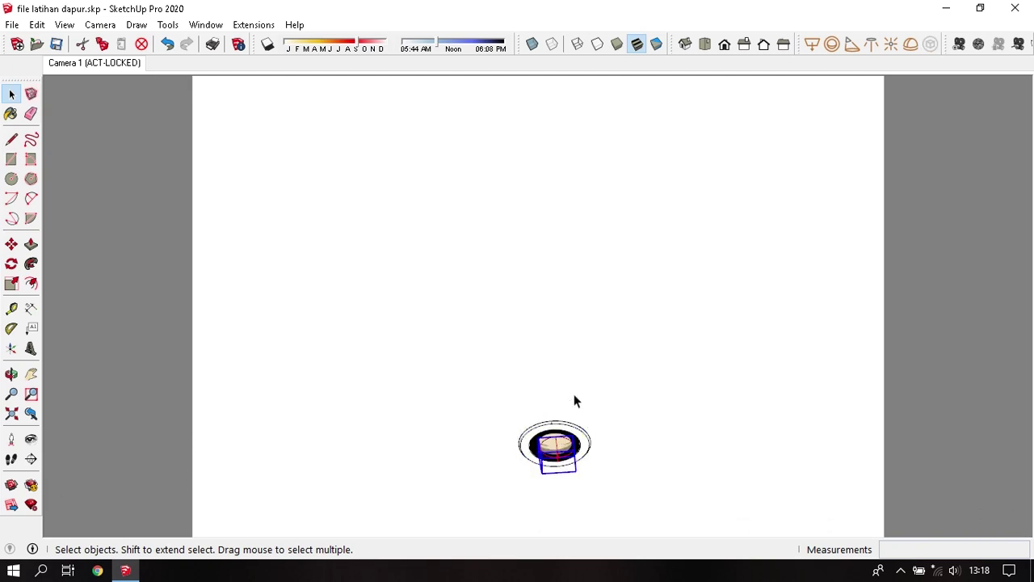
key("m")
key("ctrl")
left_click(539, 399)
scroll(517, 380, "down", 2)
scroll(452, 364, "down", 2)
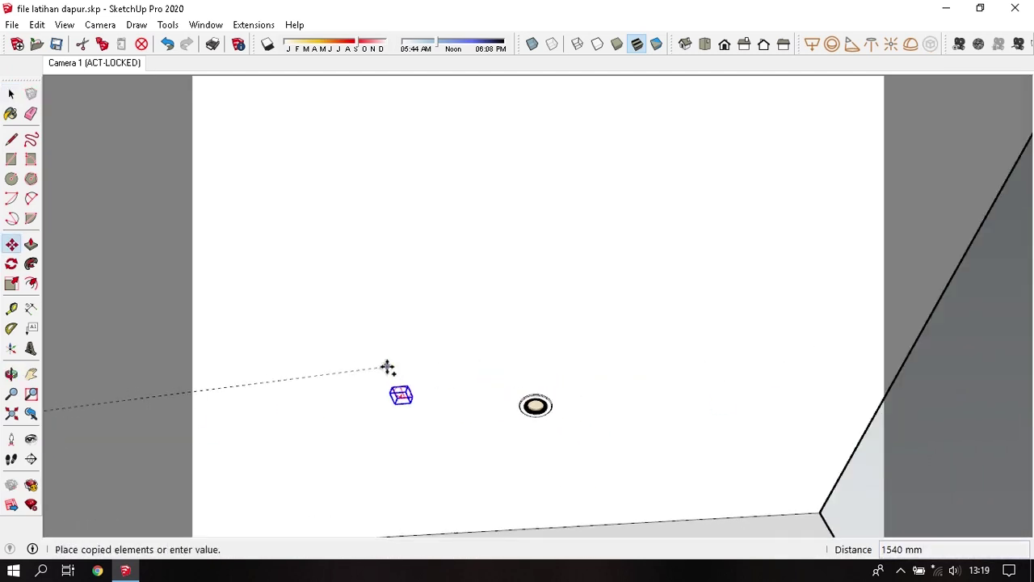
scroll(593, 393, "up", 1)
scroll(508, 369, "up", 2)
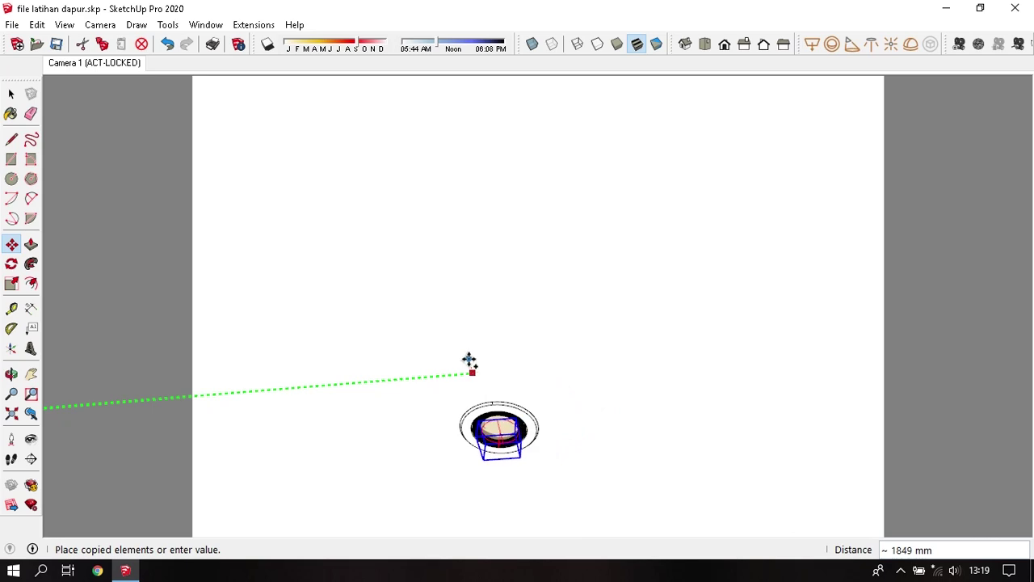
key("space")
mouse_move(380, 386)
middle_mouse_down()
mouse_move(573, 353)
mouse_move(300, 363)
middle_mouse_up()
scroll(582, 350, "down", 5)
key("space")
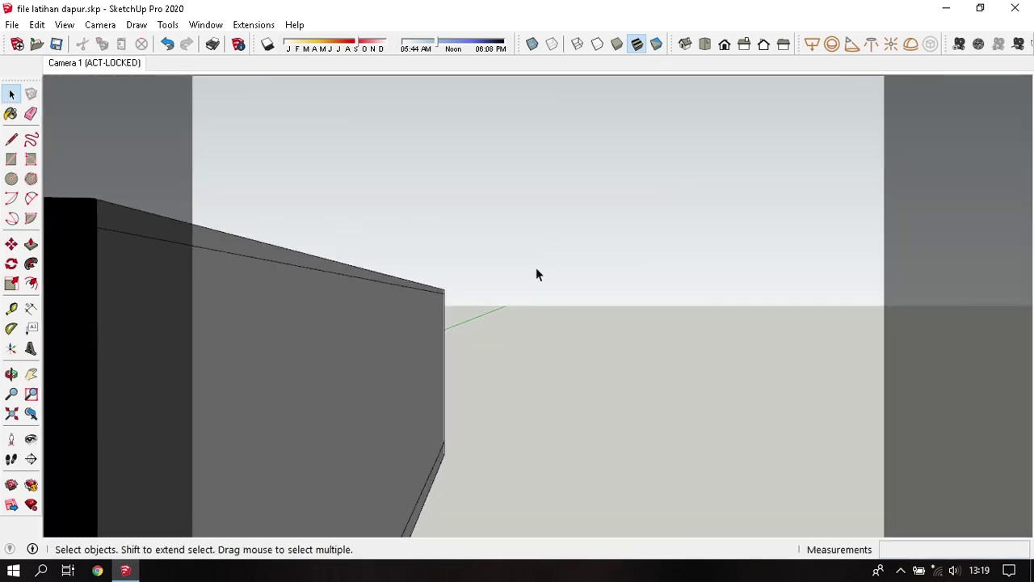
- Return to the kitchen camera view, open the Asset Editor and run a test render
key("Page_Down")
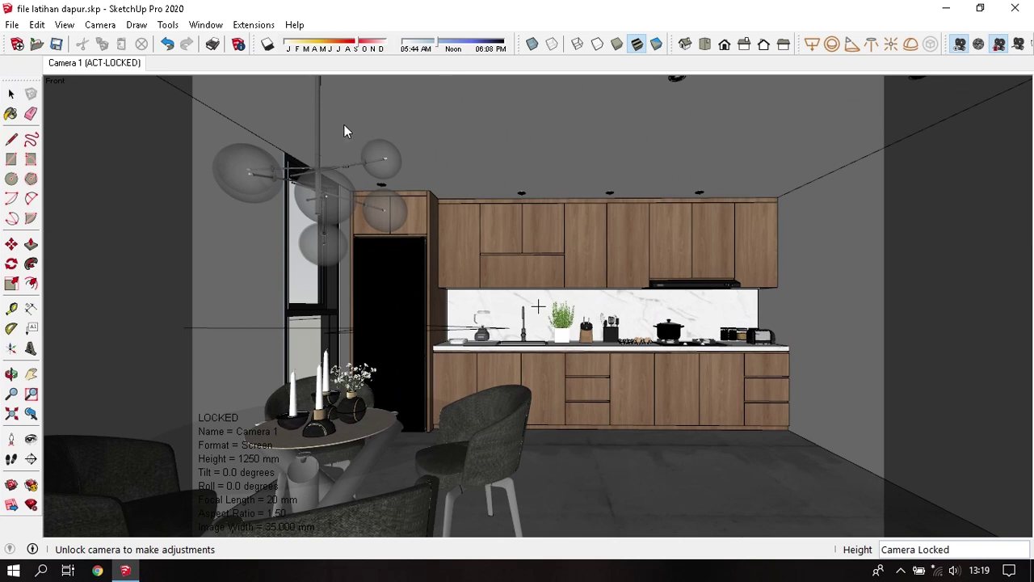
left_click(254, 24)
mouse_move(266, 59)
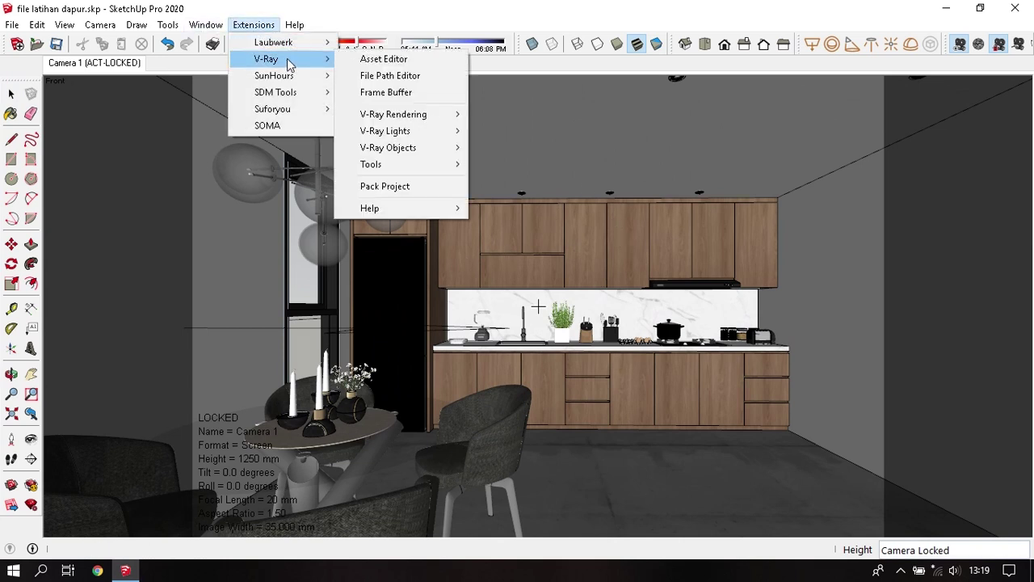
left_click(347, 62)
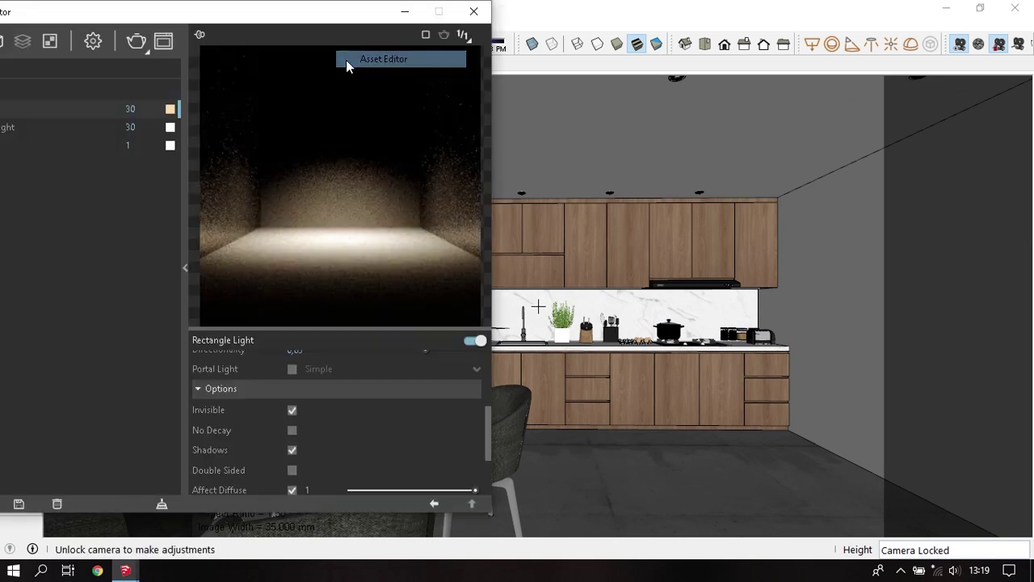
left_click(136, 40)
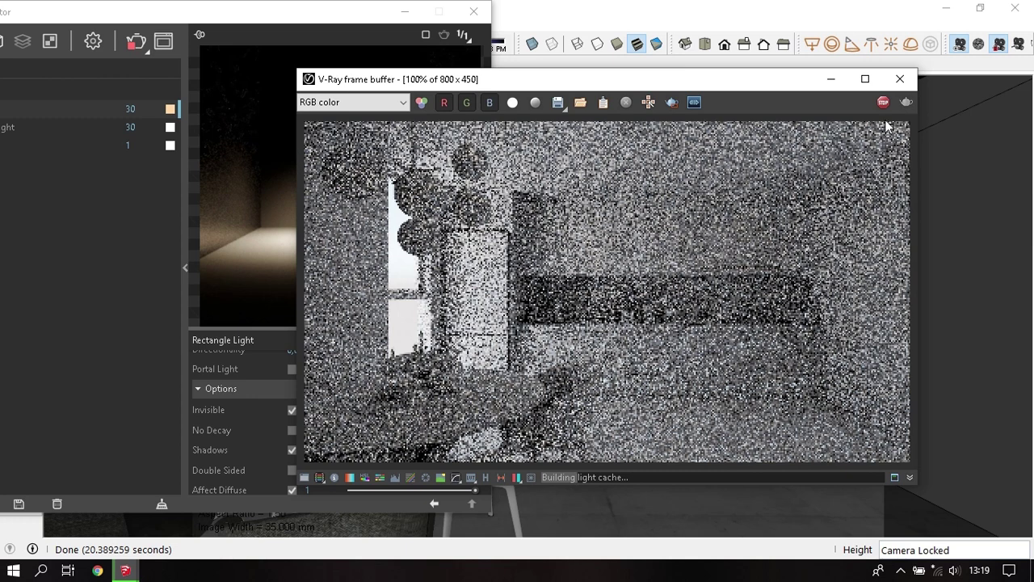
left_click(883, 102)
- Set the Downlight intensity to 100 and render again
left_click_drag(282, 15, 426, 20)
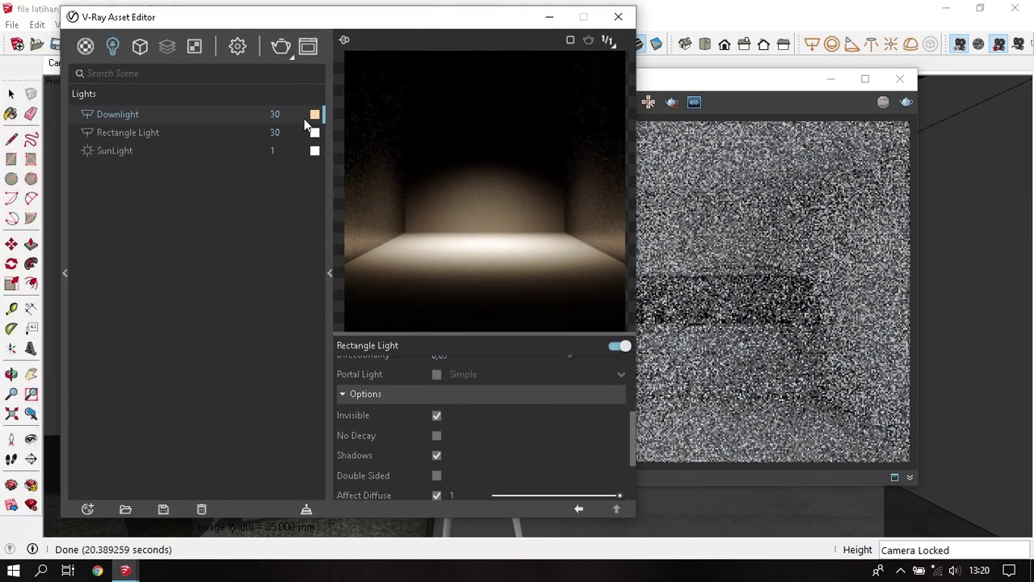
type("100")
key("Return")
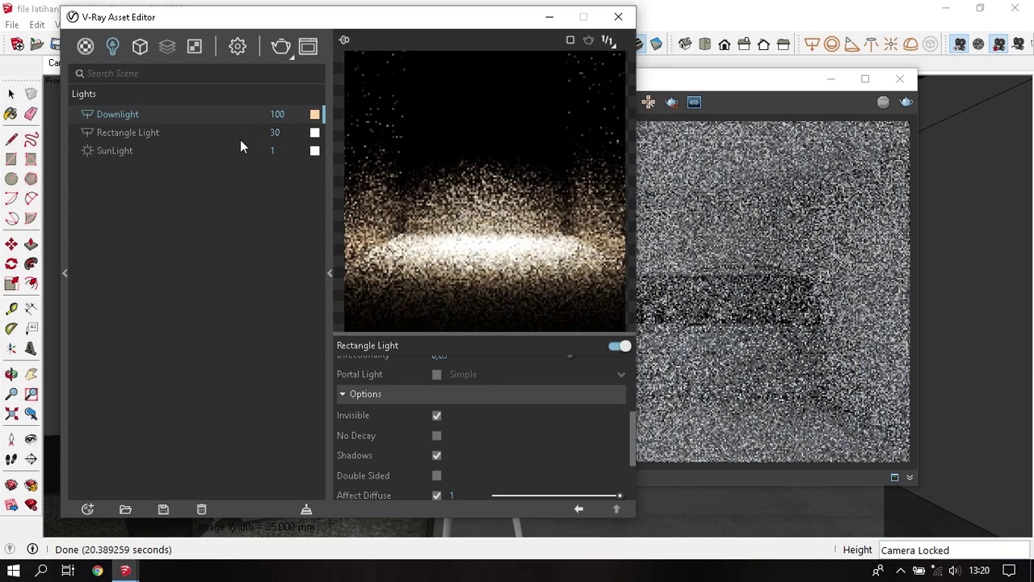
left_click(281, 47)
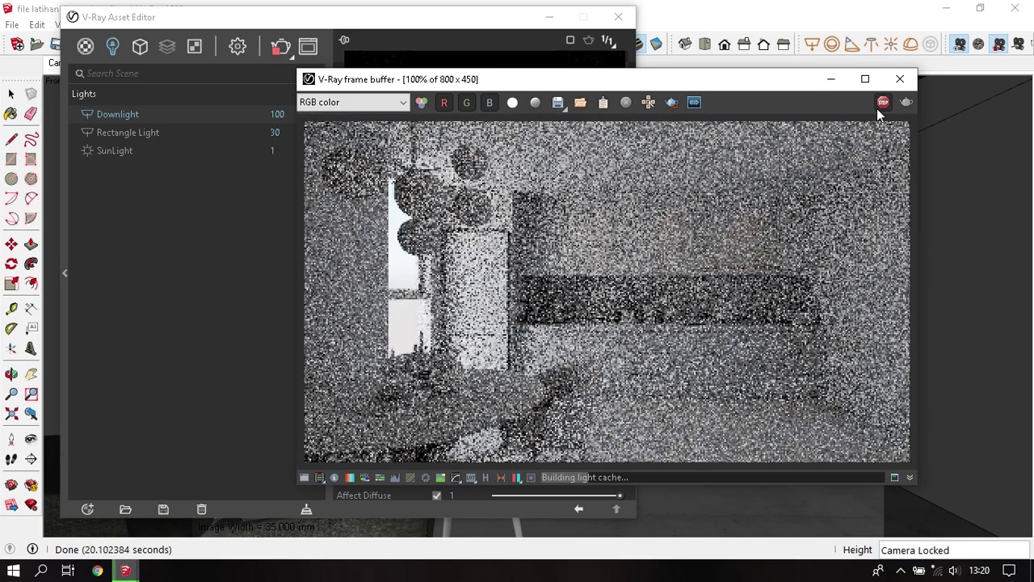
- Raise the Downlight intensity to 300
left_click(274, 121)
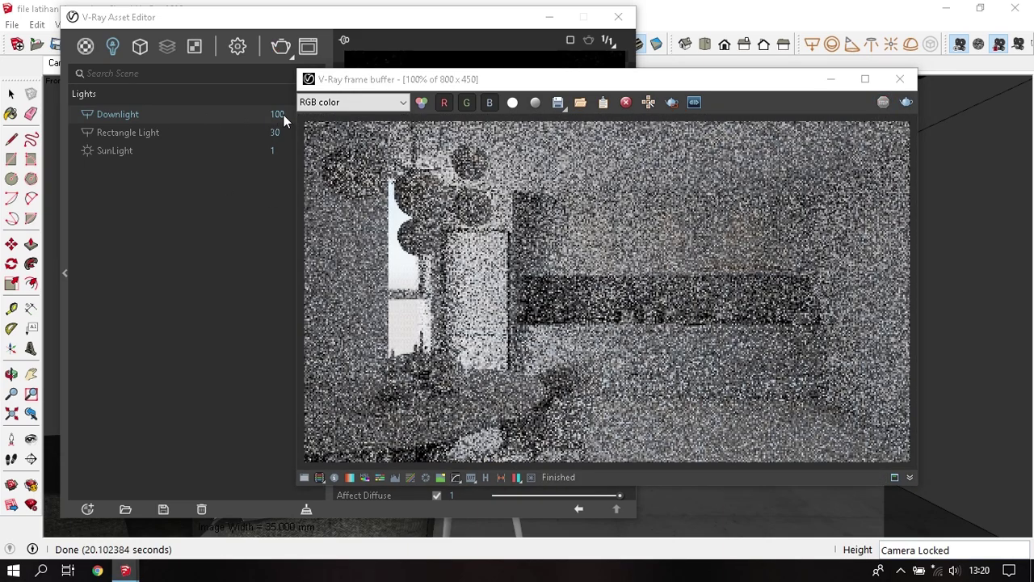
left_click(278, 113)
left_click(277, 114)
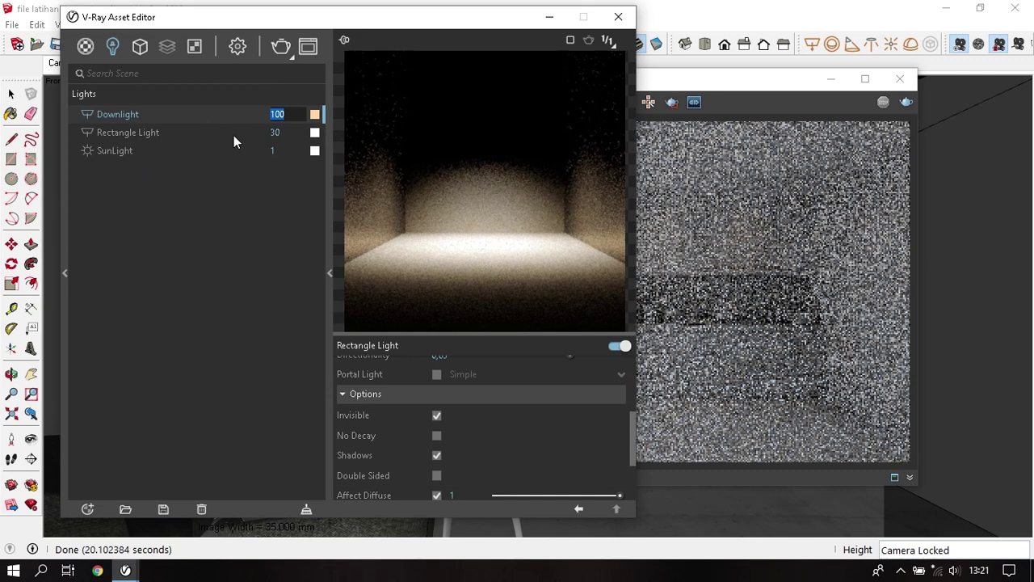
type("300")
key("Return")
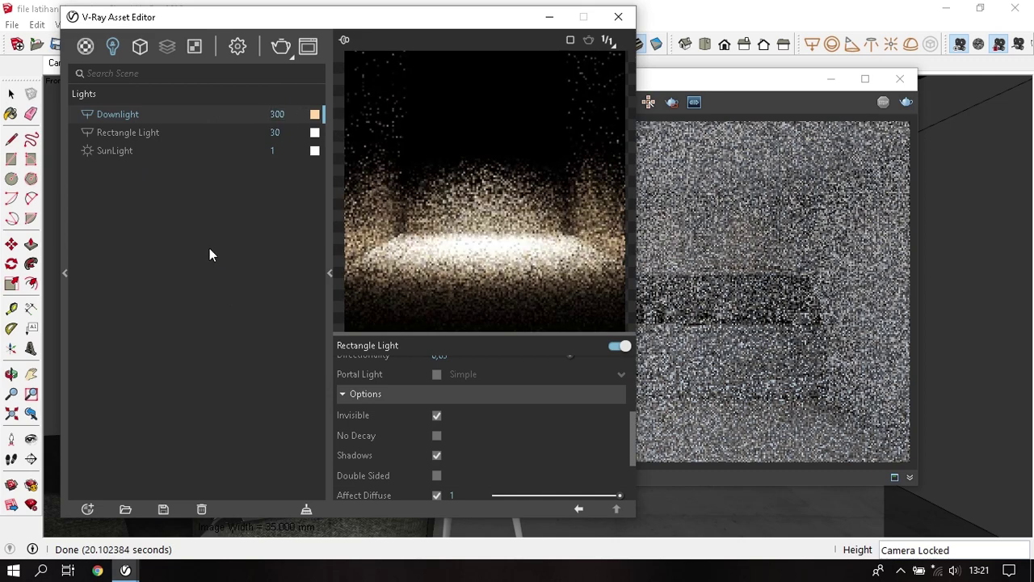
- Run a test render of the kitchen, inspect it, then stop and close the frame buffer
left_click(683, 257)
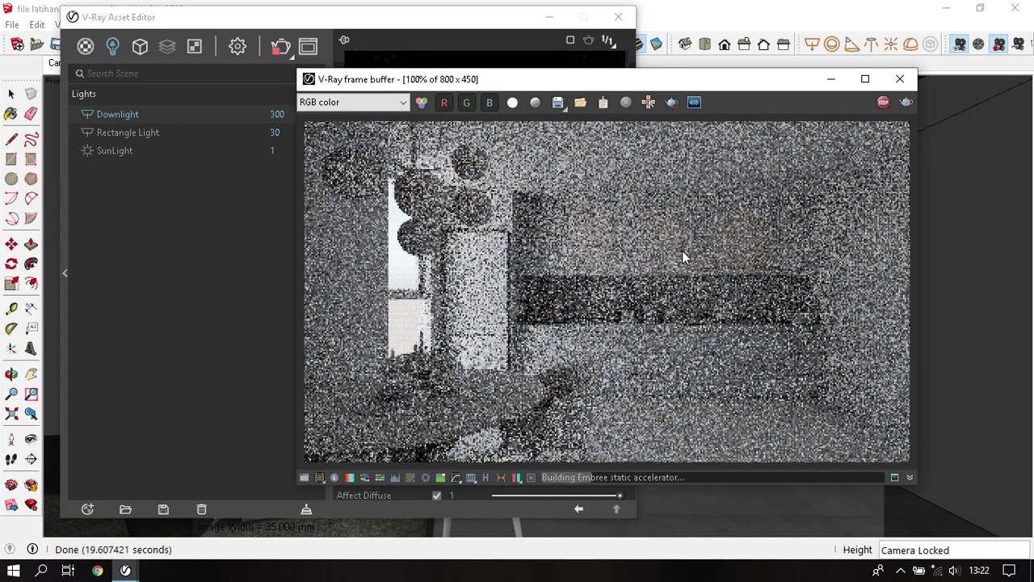
scroll(648, 256, "up", 1)
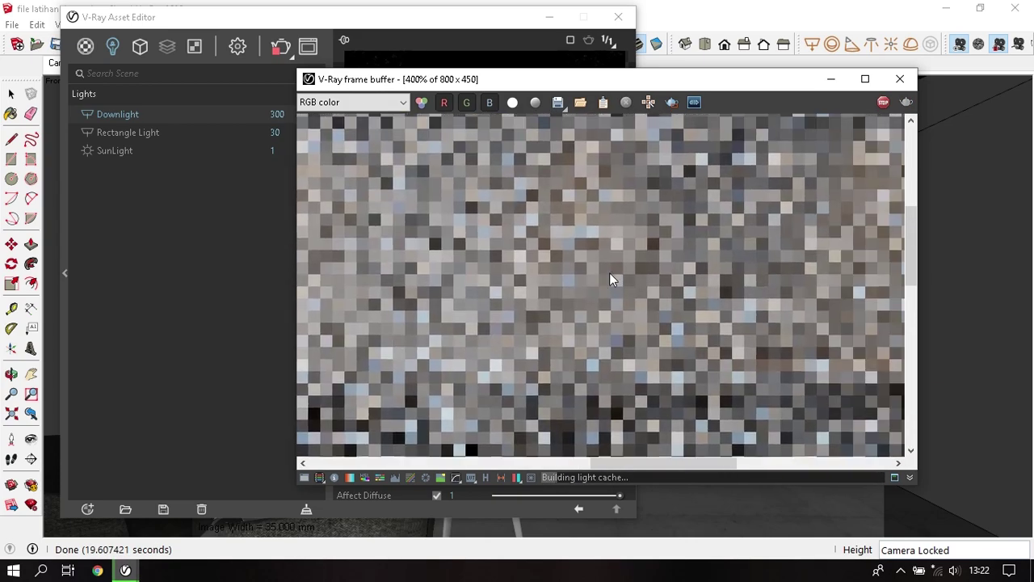
scroll(611, 275, "down", 1)
scroll(615, 276, "up", 1)
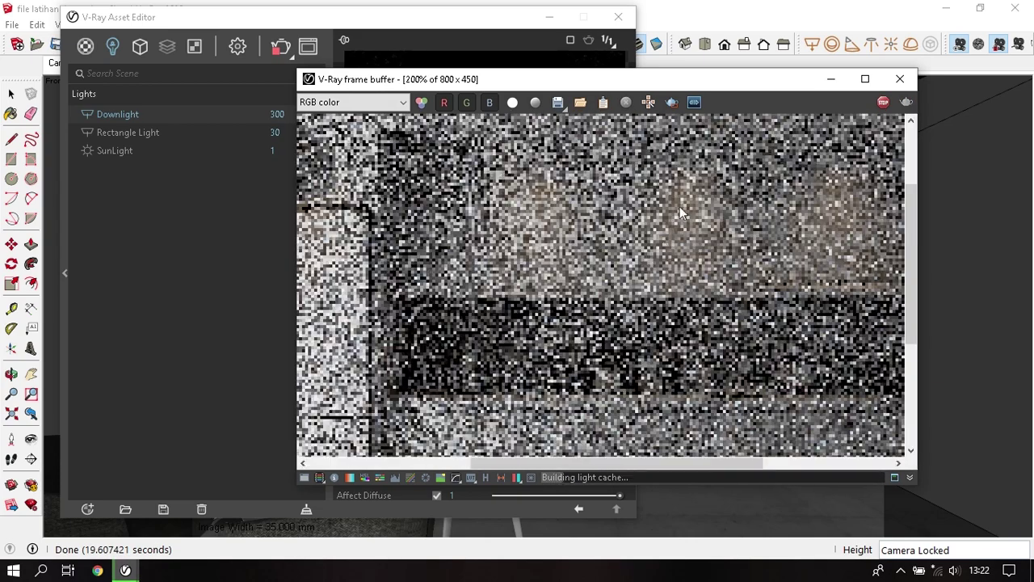
scroll(558, 249, "down", 2)
scroll(557, 249, "up", 1)
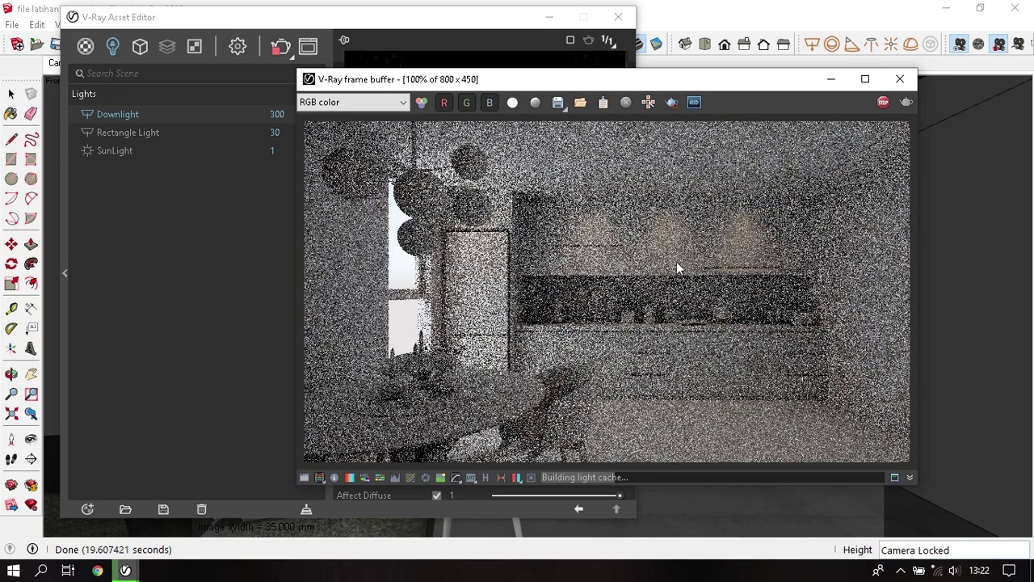
scroll(668, 254, "up", 2)
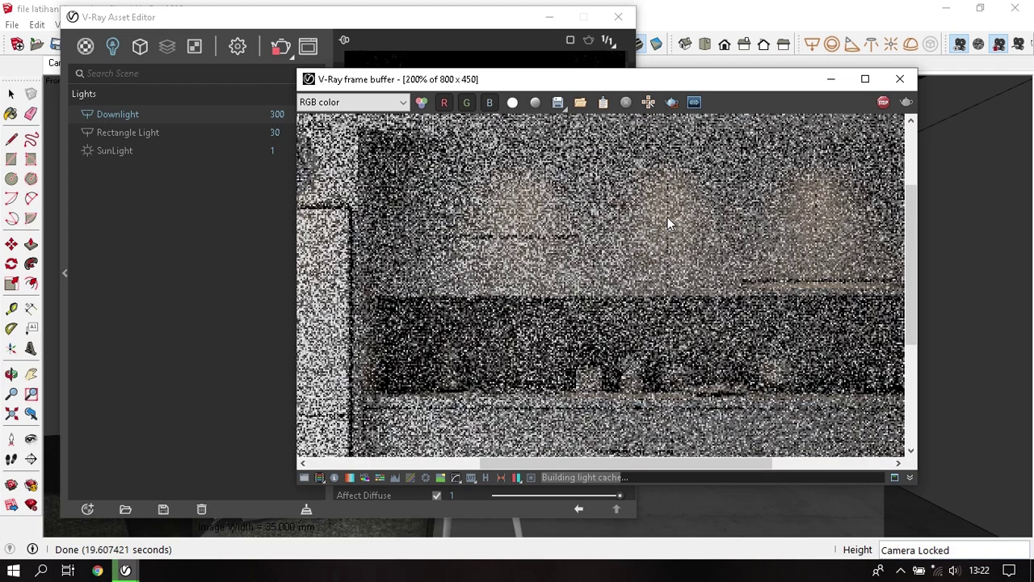
scroll(668, 217, "down", 2)
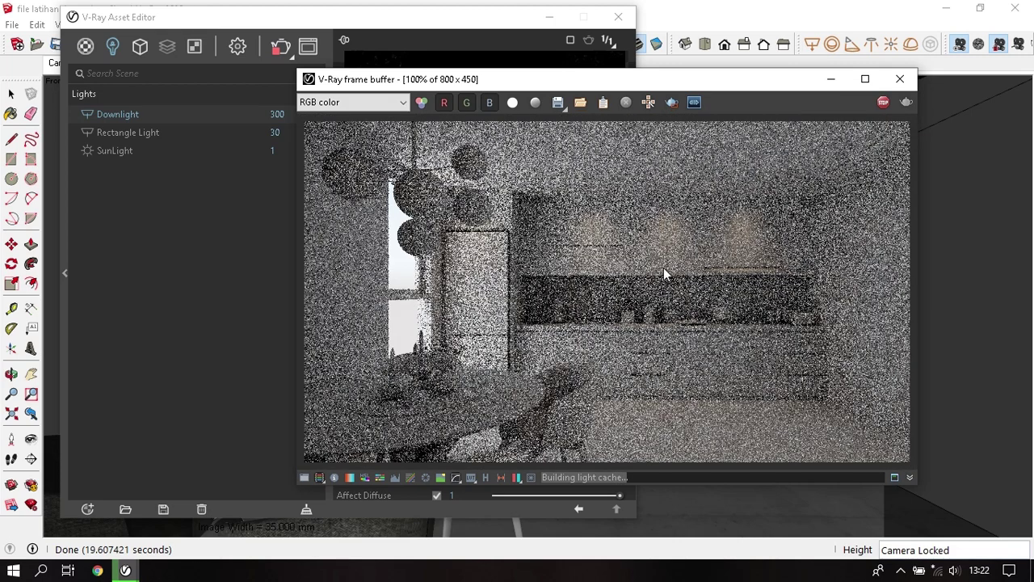
left_click(884, 102)
left_click(899, 78)
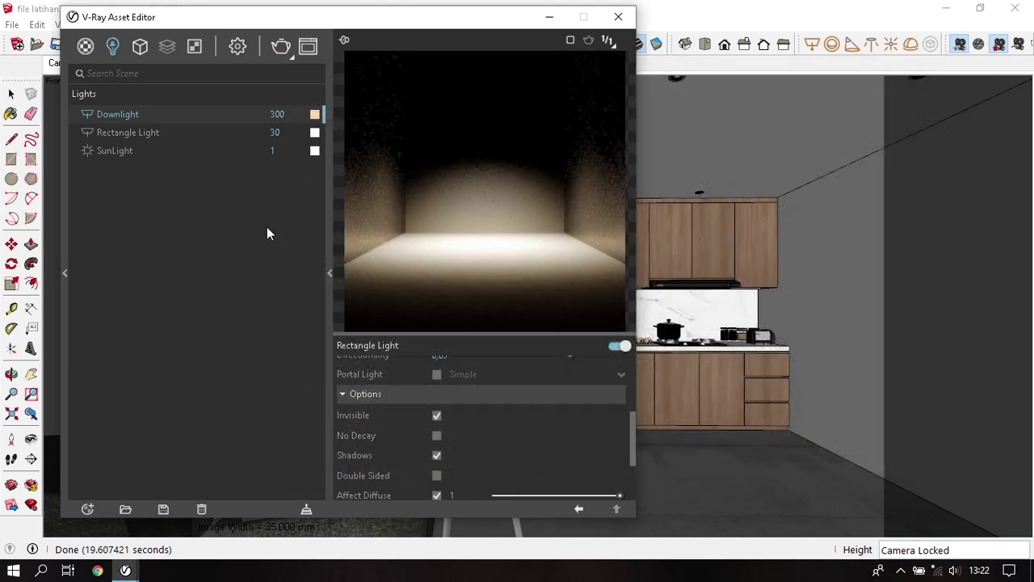
- Lower the Downlight intensity to 270 and close the light editor
double_click(278, 116)
type("270")
key("Return")
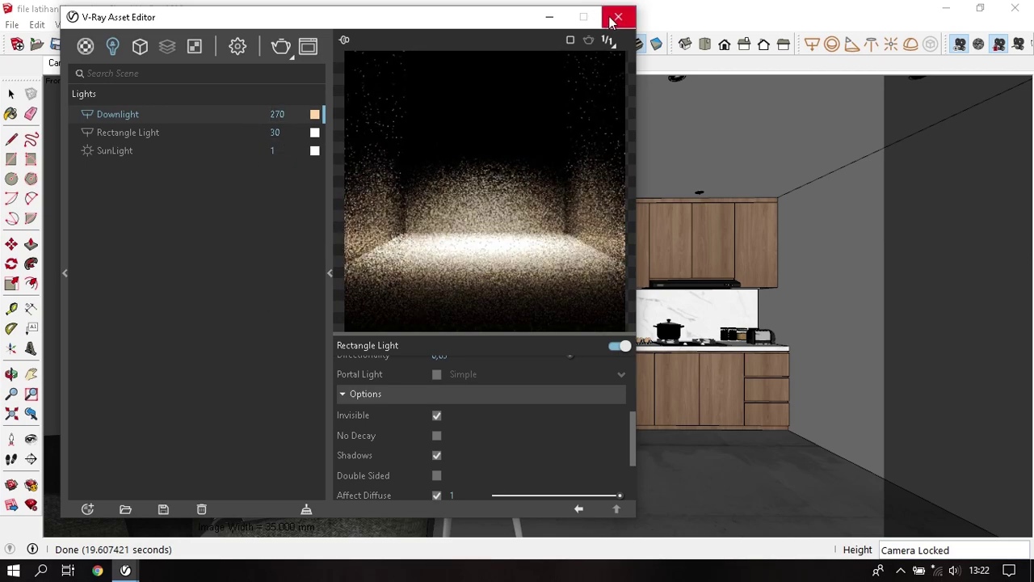
left_click(618, 17)
- Orbit down toward the counter and in under the upper cabinet
scroll(517, 320, "up", 2)
scroll(518, 320, "up", 5)
middle_click_drag(517, 320, 705, 136)
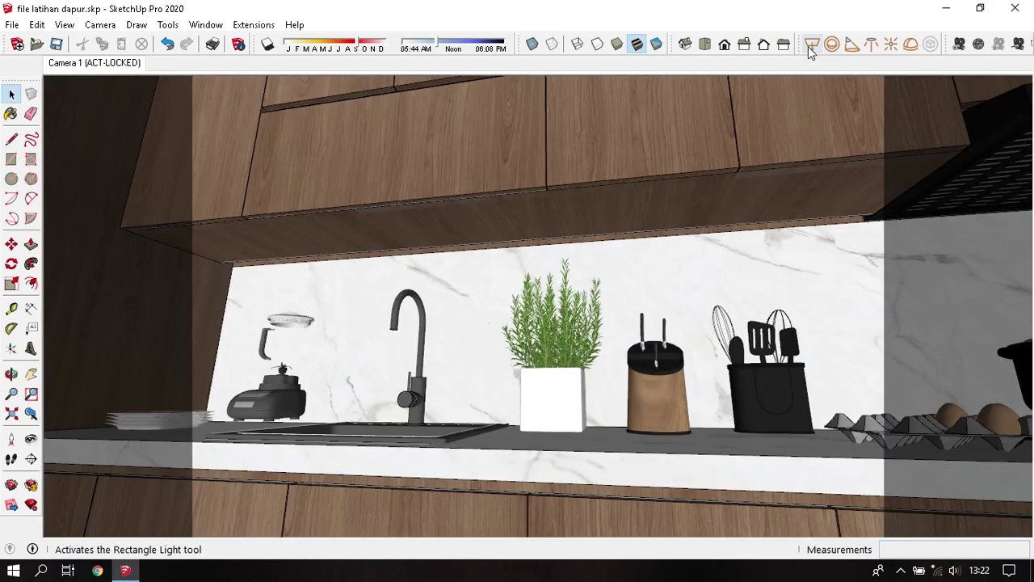
left_click(808, 48)
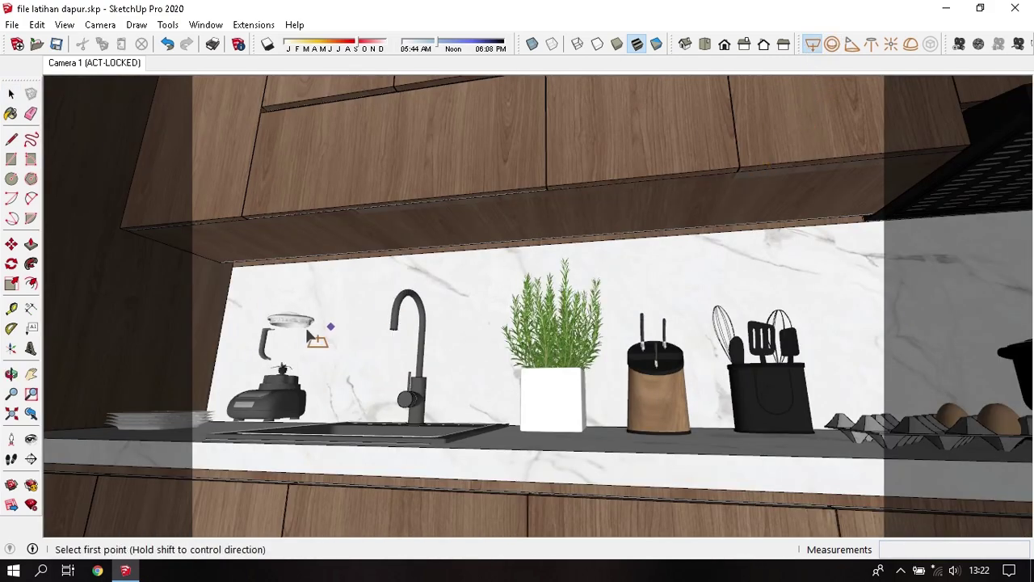
scroll(307, 327, "up", 2)
mouse_move(260, 301)
middle_mouse_down()
mouse_move(490, 270)
mouse_move(485, 386)
mouse_move(546, 171)
mouse_move(845, 143)
mouse_move(619, 351)
mouse_move(393, 513)
mouse_move(535, 467)
middle_mouse_up()
scroll(565, 470, "up", 3)
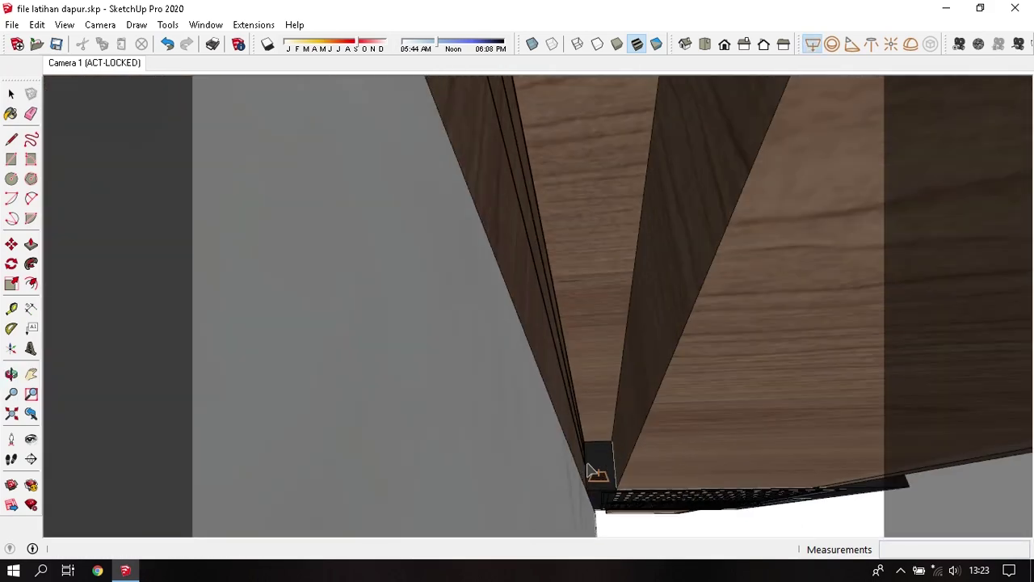
scroll(627, 445, "up", 2)
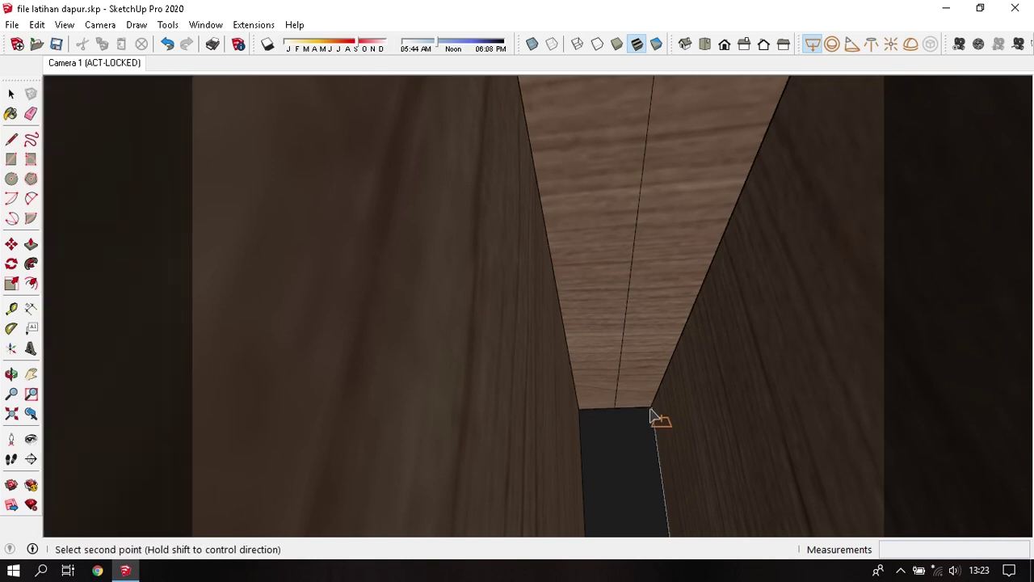
- Move the panel in the gap between the cabinets to a new position
key("space")
left_click(621, 385)
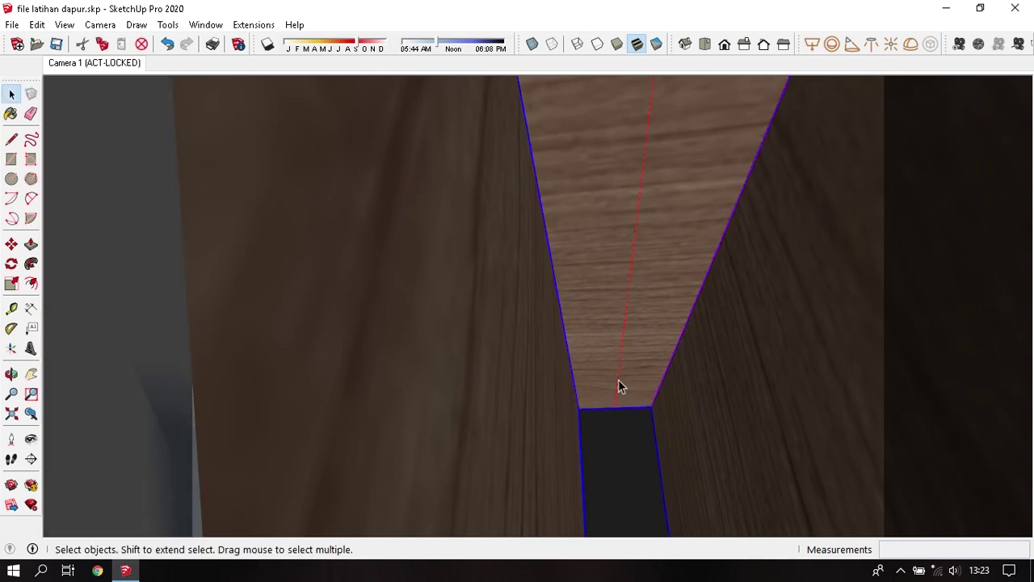
key("m")
left_click(620, 386)
type("10")
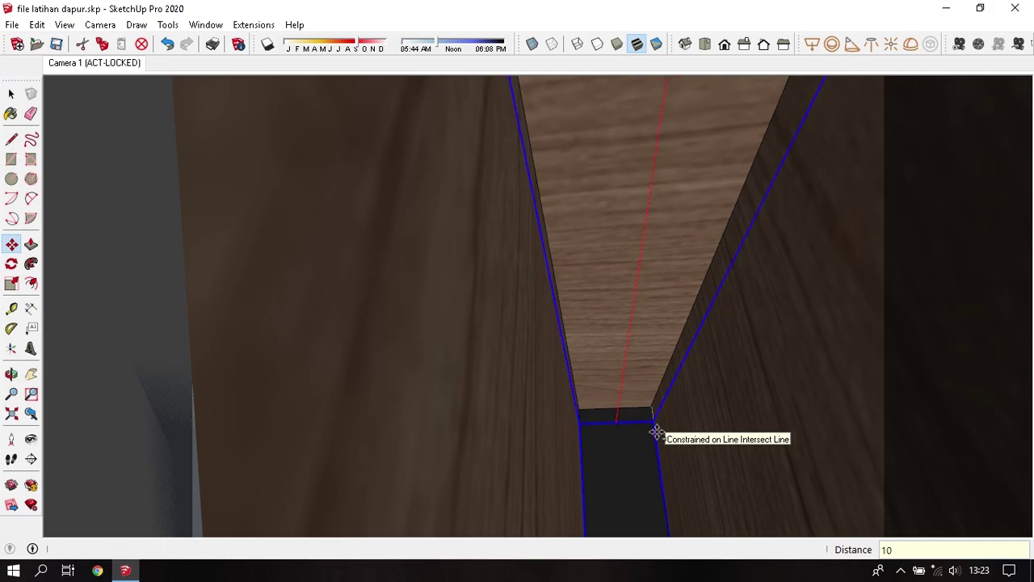
left_click(654, 433)
key("space")
- Orbit to the cabinet underside above the hood after a trial rectangle-light corner
mouse_move(656, 426)
middle_mouse_down()
mouse_move(595, 326)
mouse_move(574, 360)
mouse_move(473, 323)
mouse_move(457, 88)
mouse_move(663, 312)
mouse_move(512, 364)
mouse_move(506, 393)
mouse_move(754, 319)
mouse_move(711, 202)
middle_mouse_up()
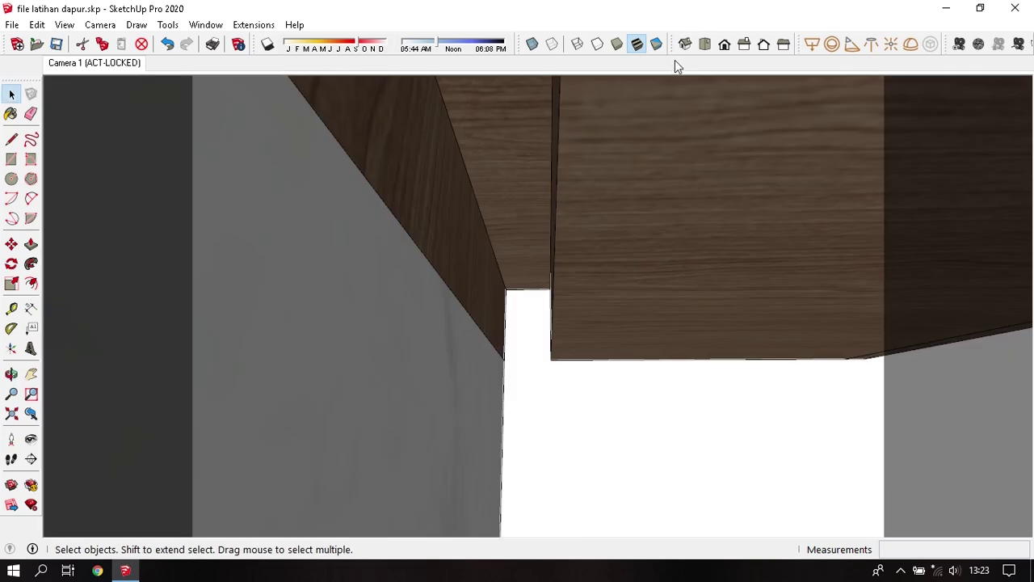
left_click(812, 43)
left_click(517, 296)
mouse_move(439, 318)
middle_mouse_down()
mouse_move(166, 323)
mouse_move(686, 226)
middle_mouse_up()
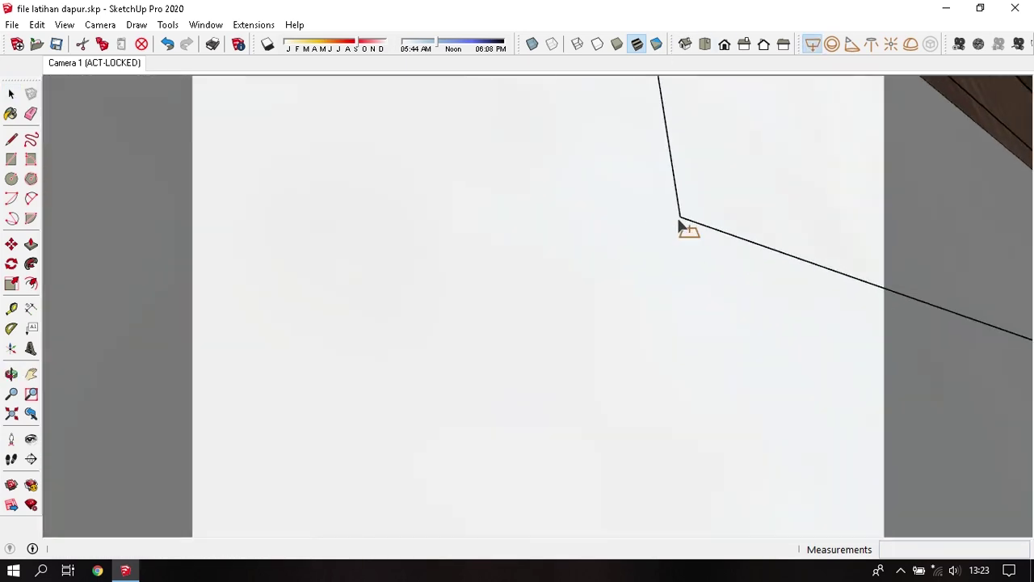
mouse_move(585, 283)
middle_mouse_down()
mouse_move(555, 340)
mouse_move(540, 189)
mouse_move(402, 307)
mouse_move(482, 282)
middle_mouse_up()
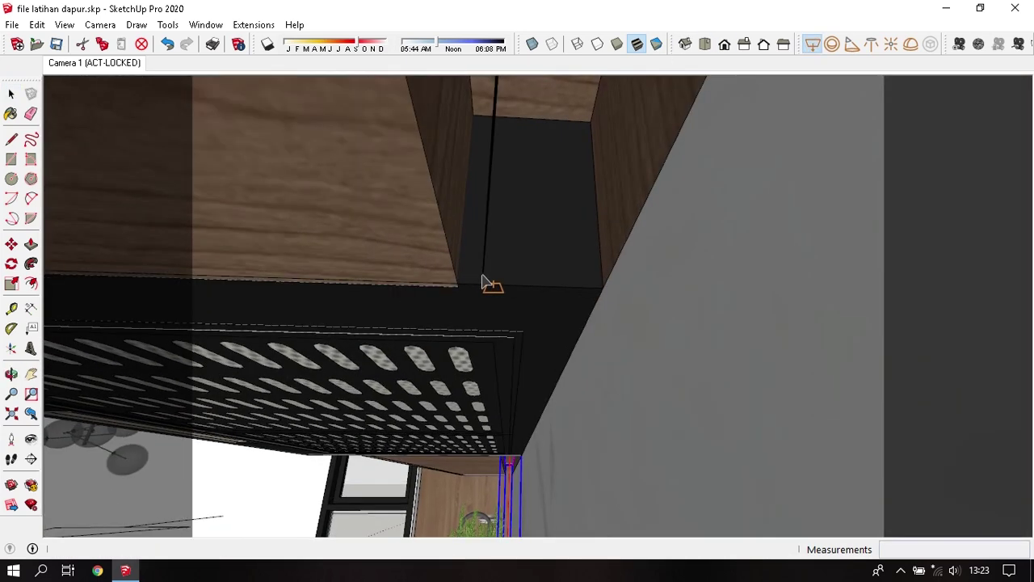
- Move the component in the cabinet gap above the hood by 10
key("space")
middle_click_drag(543, 153, 538, 115)
left_click(537, 117)
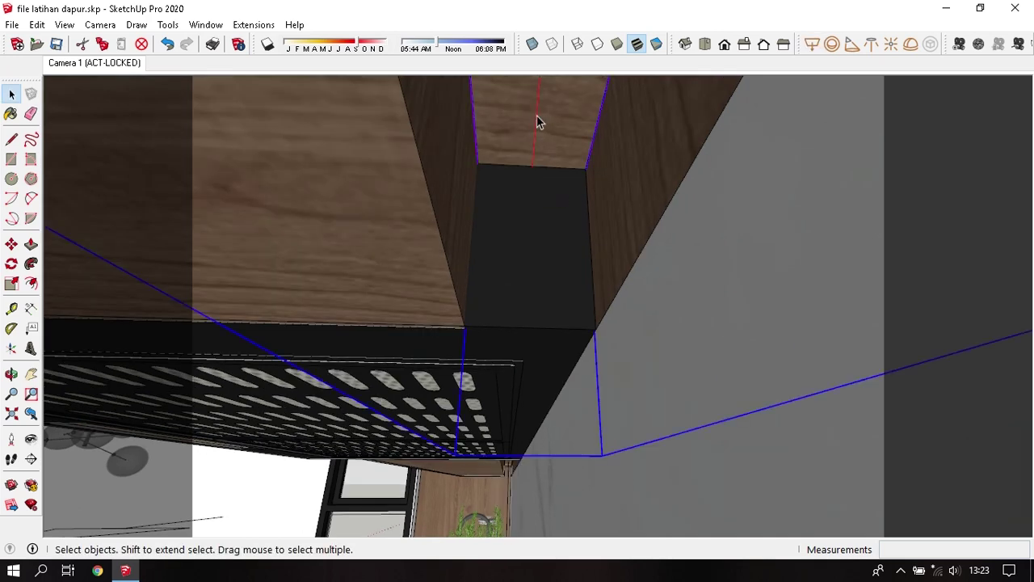
key("m")
left_click(537, 119)
type("10")
key("Return")
mouse_move(556, 224)
middle_mouse_down()
mouse_move(616, 231)
mouse_move(580, 326)
mouse_move(520, 369)
mouse_move(1026, 312)
mouse_move(573, 339)
mouse_move(601, 335)
mouse_move(540, 277)
mouse_move(684, 376)
mouse_move(691, 420)
mouse_move(429, 155)
middle_mouse_up()
key("s")
key("space")
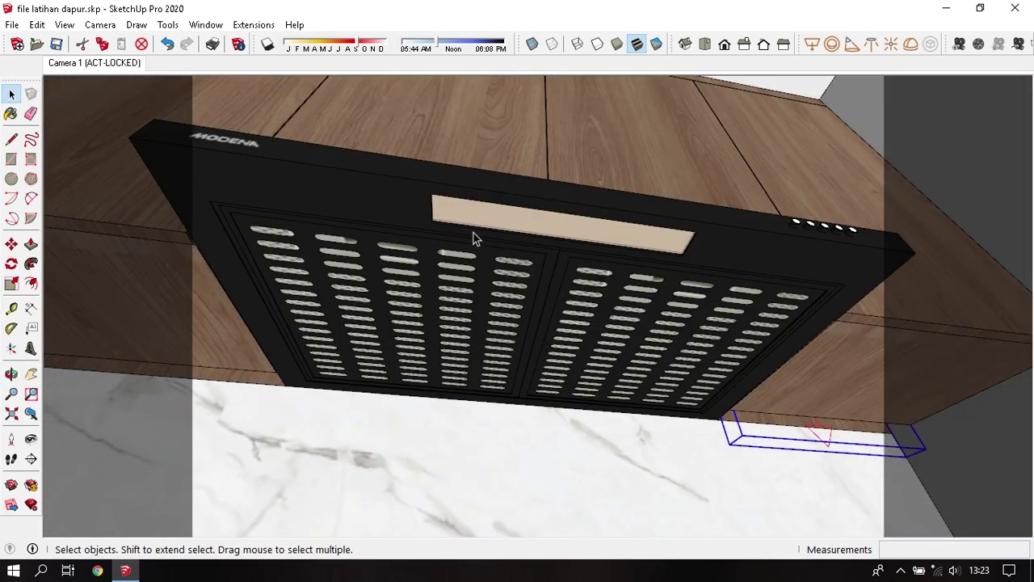
- Draw a V-Ray rectangle light across the range hood's beige panel
left_click(812, 44)
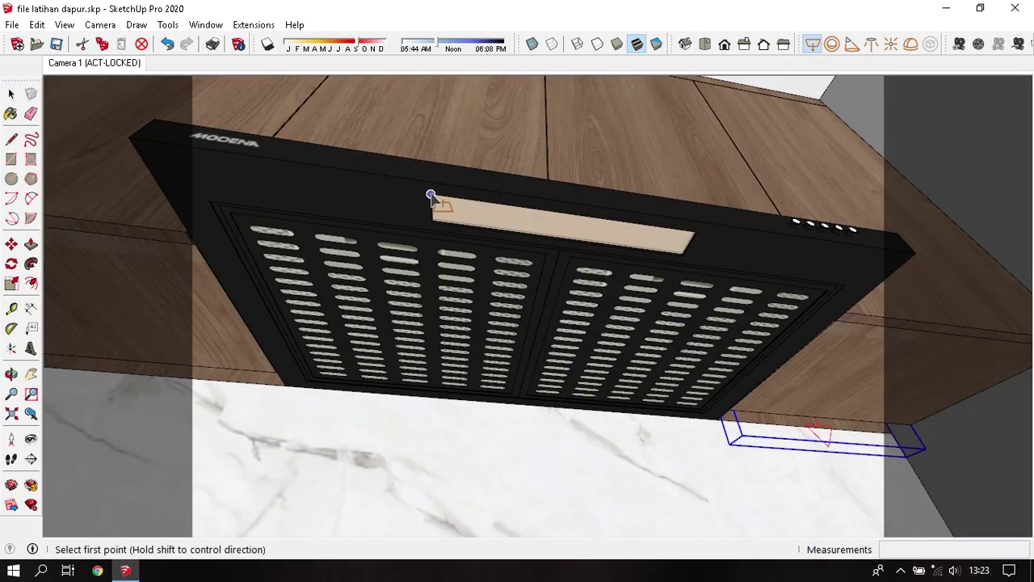
left_click(431, 196)
left_click(681, 257)
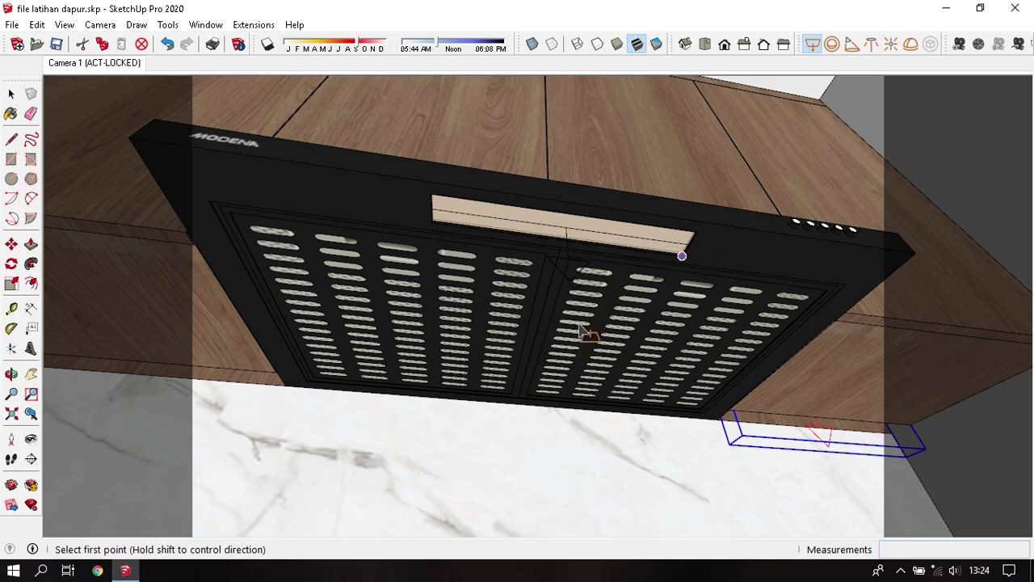
key("space")
- Move the new light 10 along the blue axis and return to the Camera 1 scene
mouse_move(549, 265)
middle_mouse_down()
mouse_move(577, 269)
mouse_move(586, 307)
middle_mouse_up()
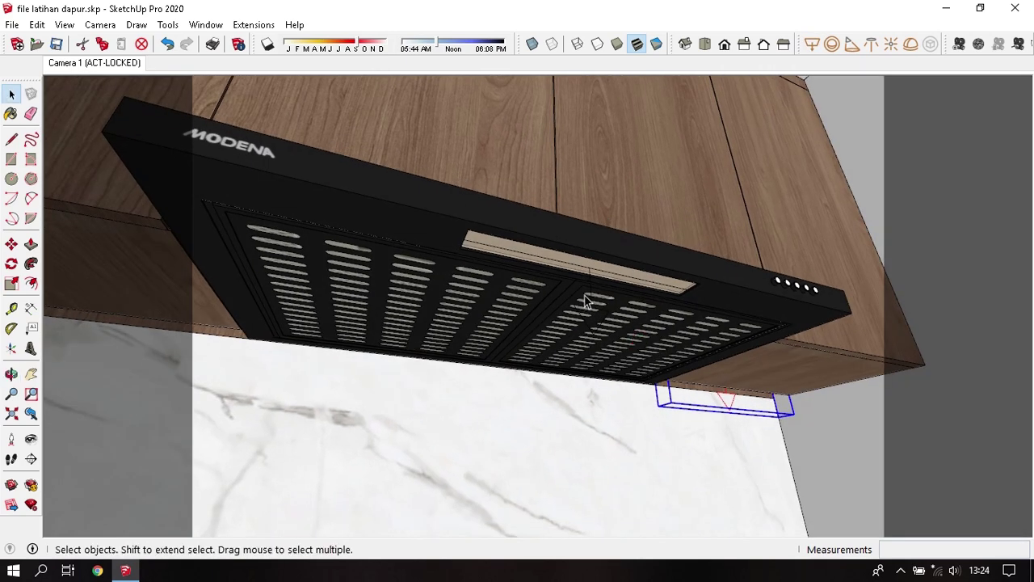
key("m")
left_click(595, 277)
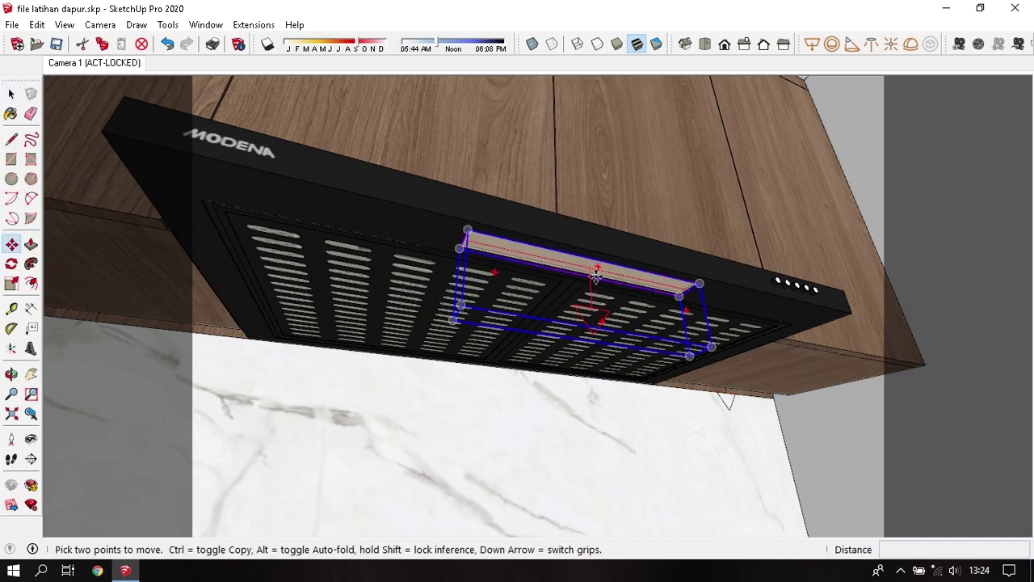
type("1")
key("Return")
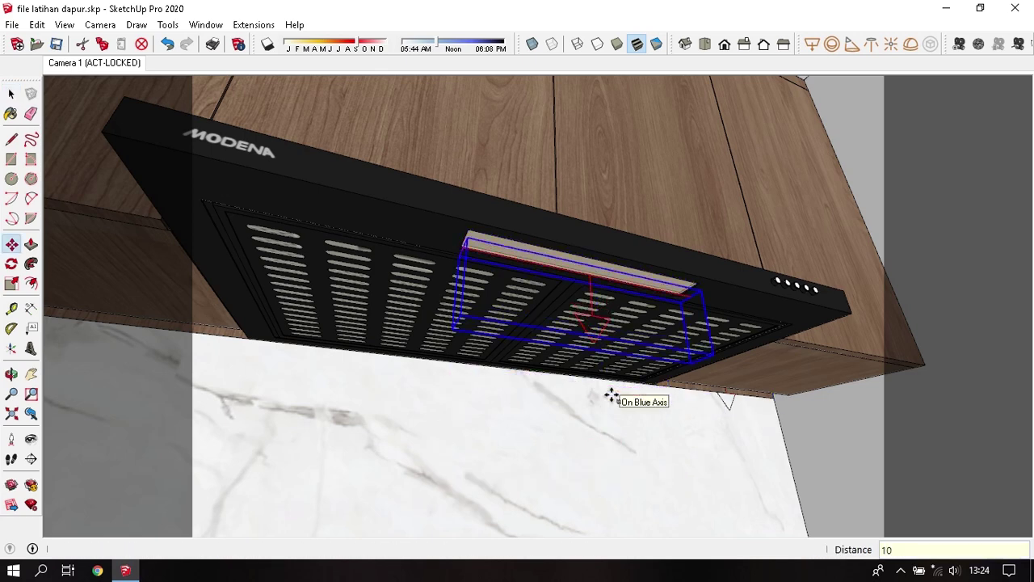
key("space")
left_click(122, 64)
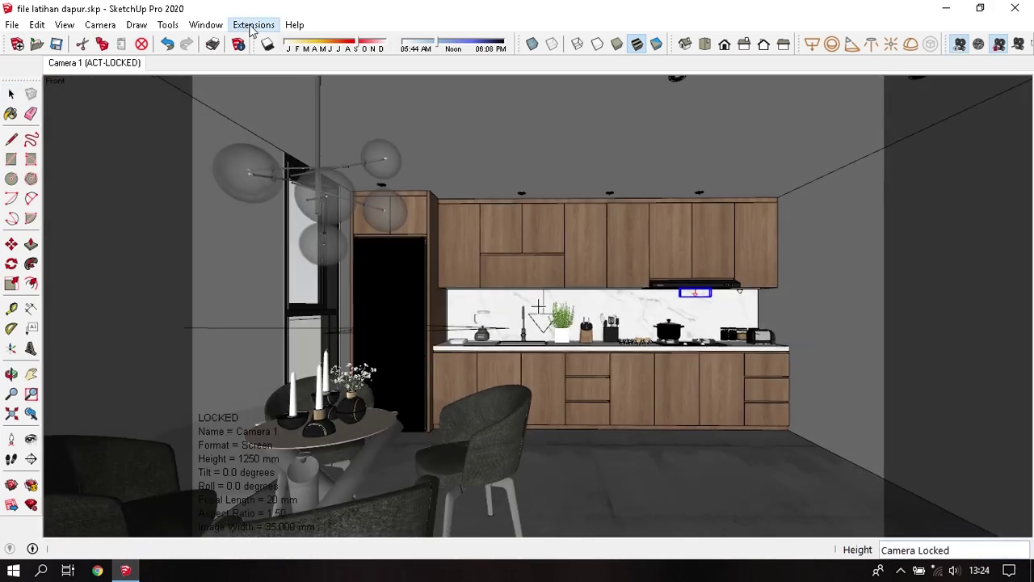
- In the V-Ray light editor, rename Rectangle Light#1 to Strip Light
left_click(252, 25)
left_click(372, 57)
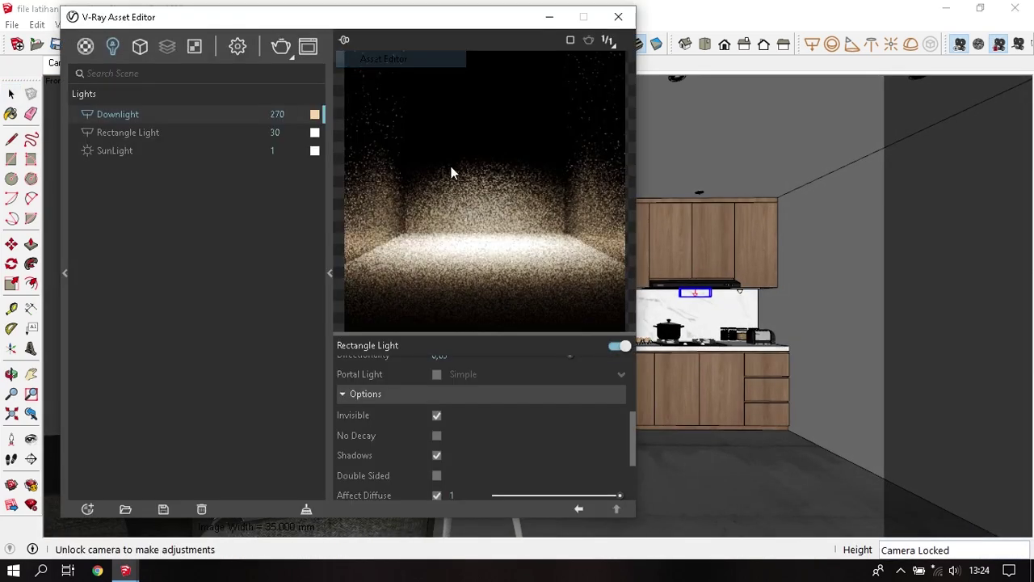
left_click(137, 151)
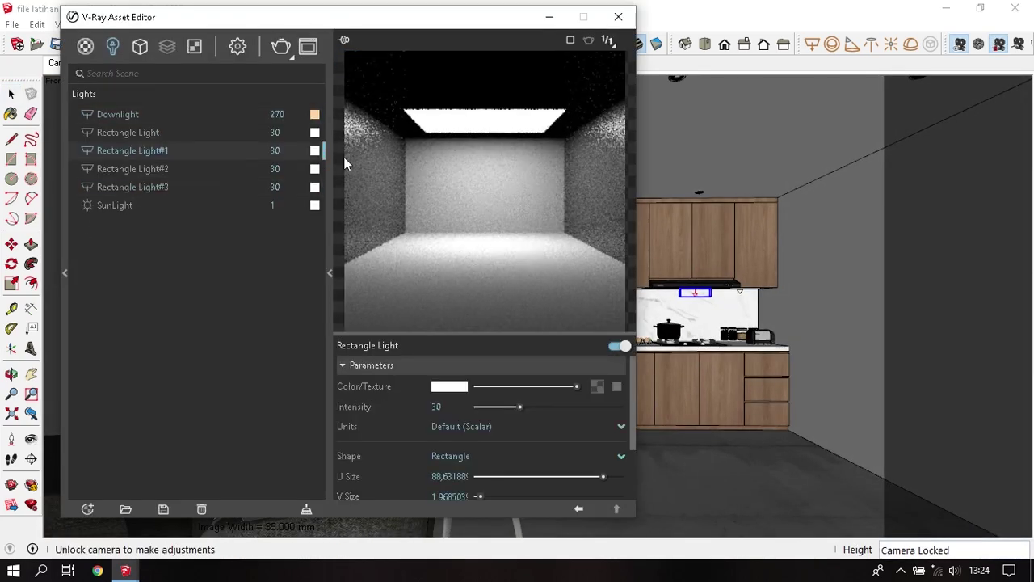
double_click(156, 152)
type("s")
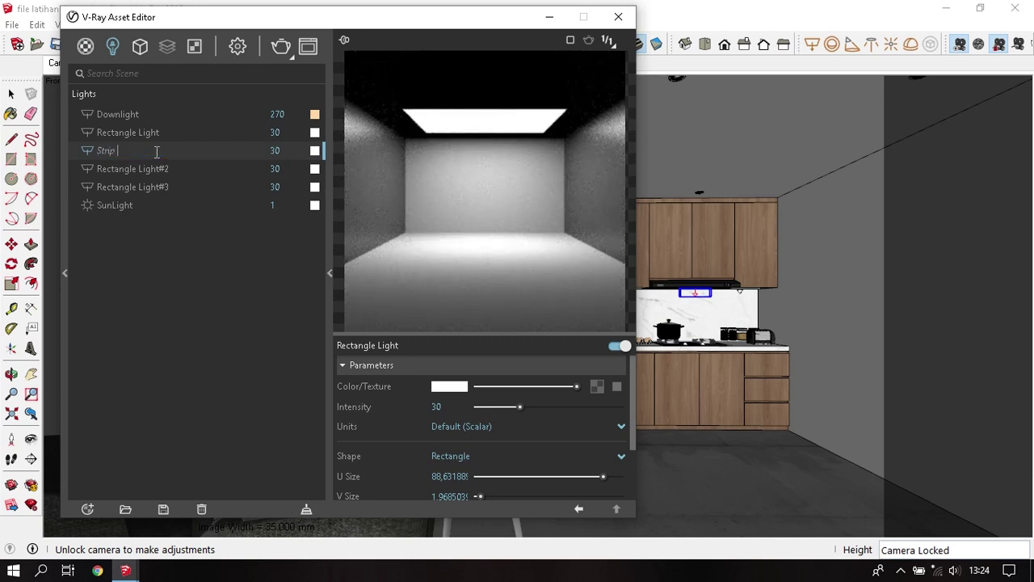
type("Light")
key("Return")
- Rename the other two rectangle lights to Strip Light 2 and Lampu Kompor
right_click(137, 151)
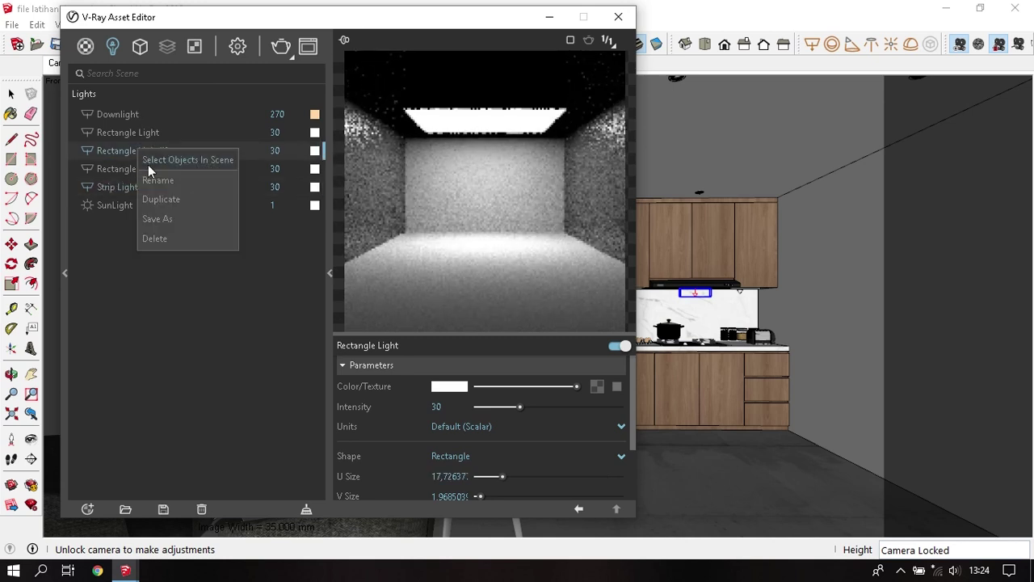
left_click(147, 178)
type("St")
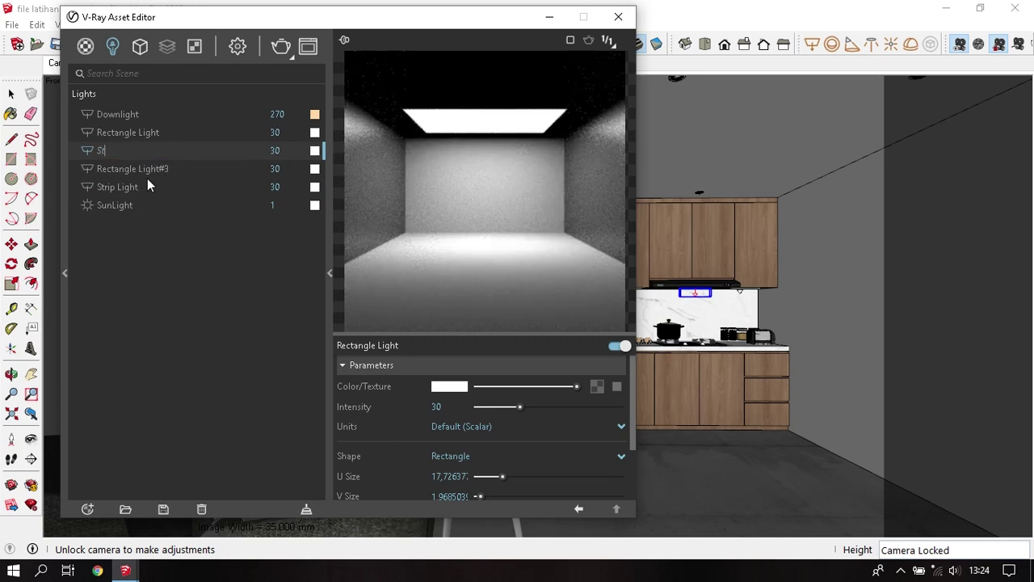
type("rip Light 2")
key("Return")
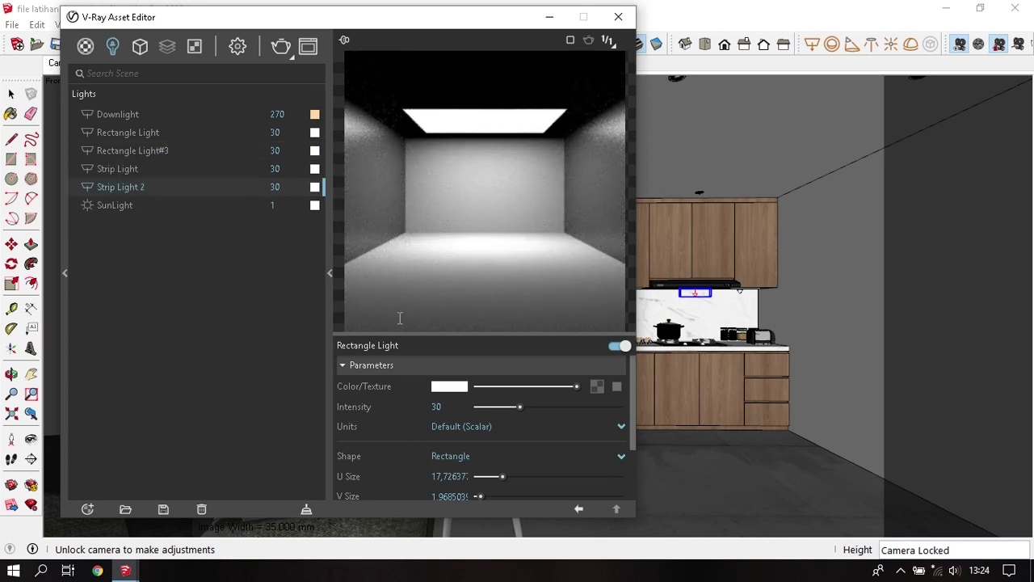
right_click(156, 154)
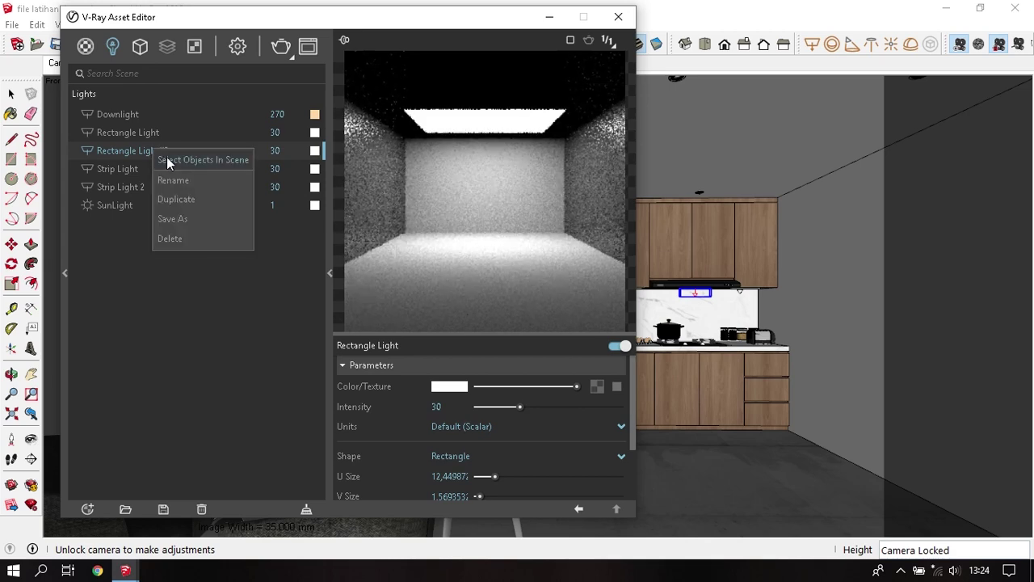
left_click(160, 178)
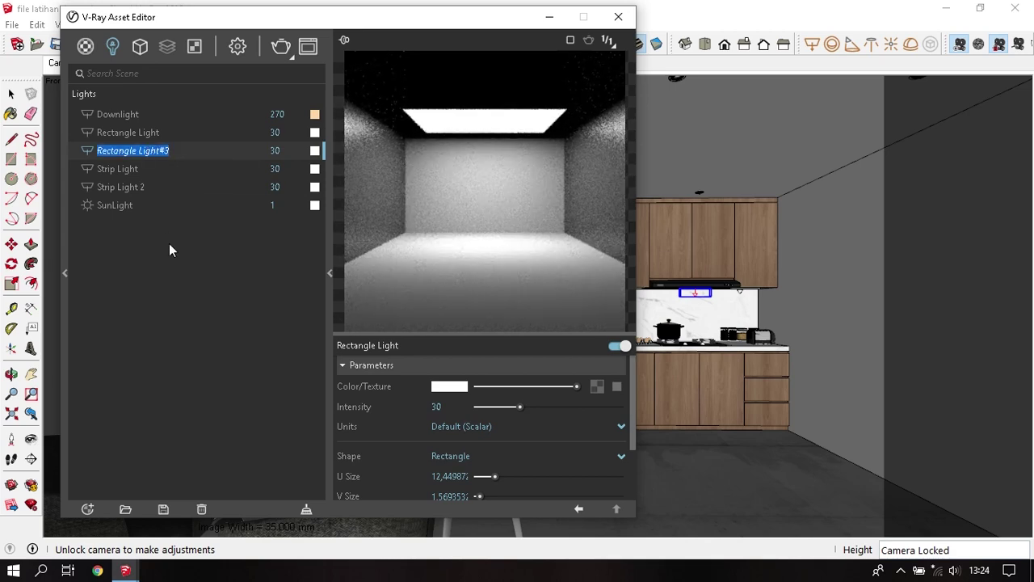
type("Lampu Ko")
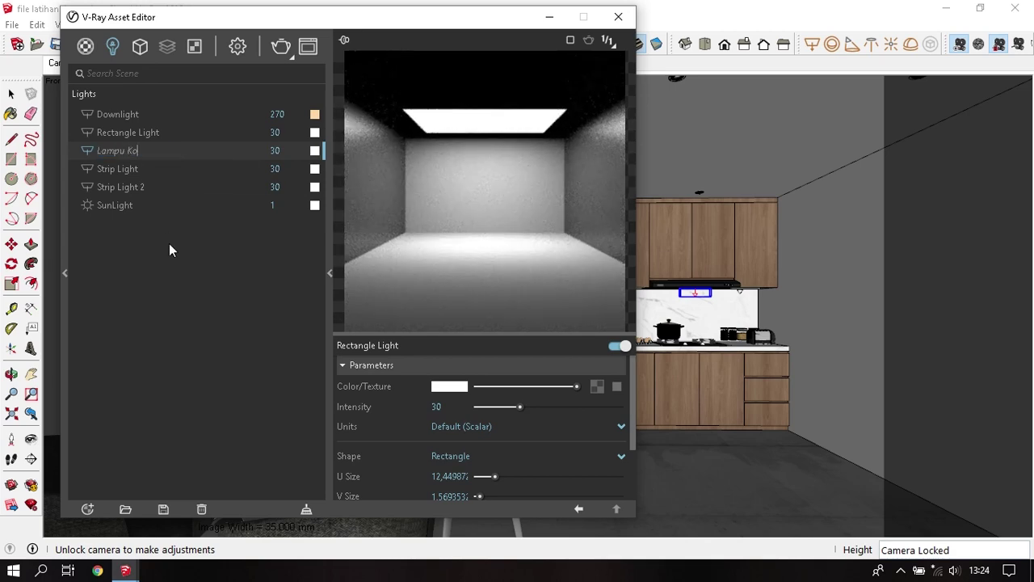
type("mpor")
key("Return")
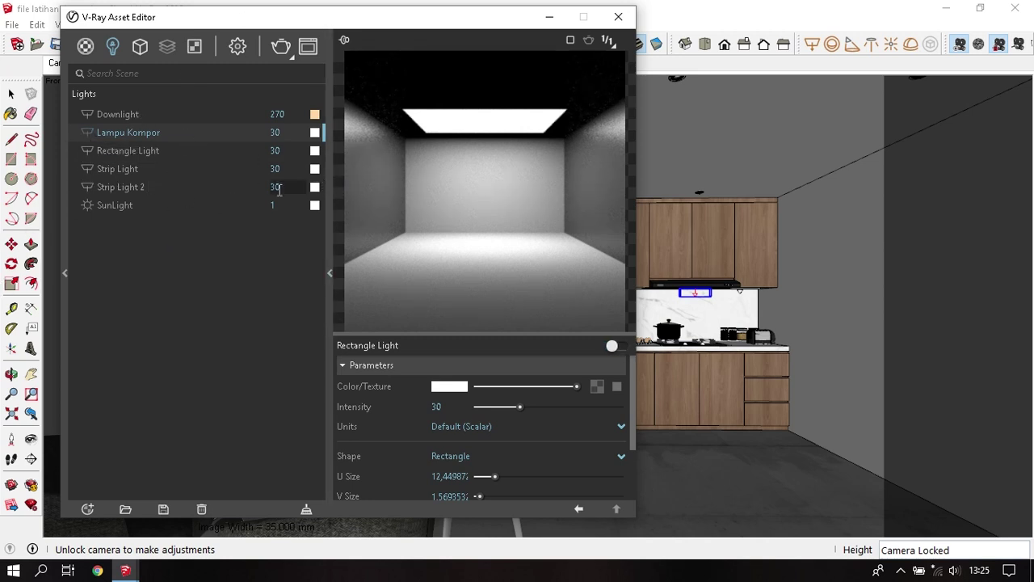
- Set Strip Light and Strip Light 2 to a warm 3000 K colour temperature
left_click(314, 169)
type("3000")
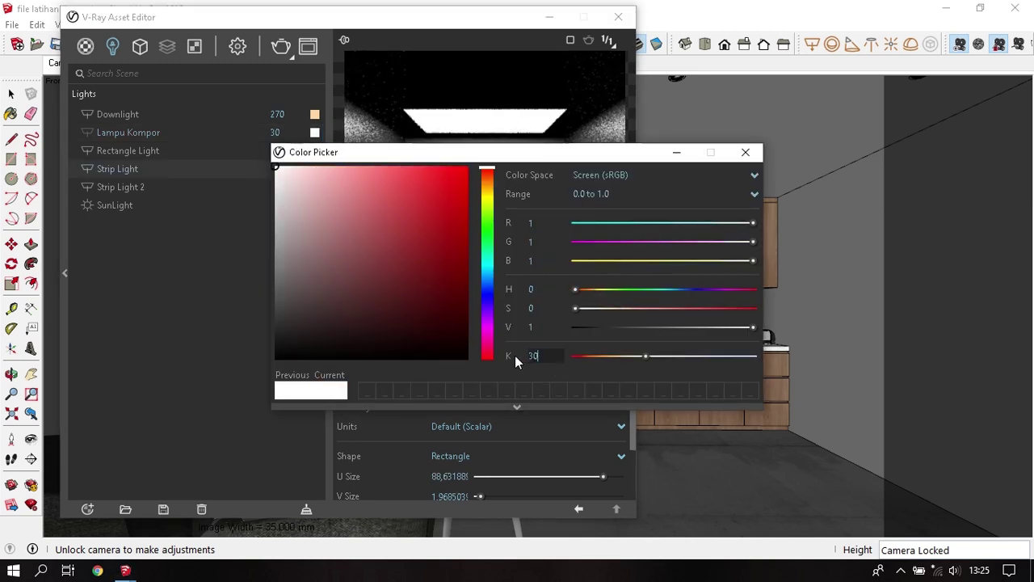
key("Return")
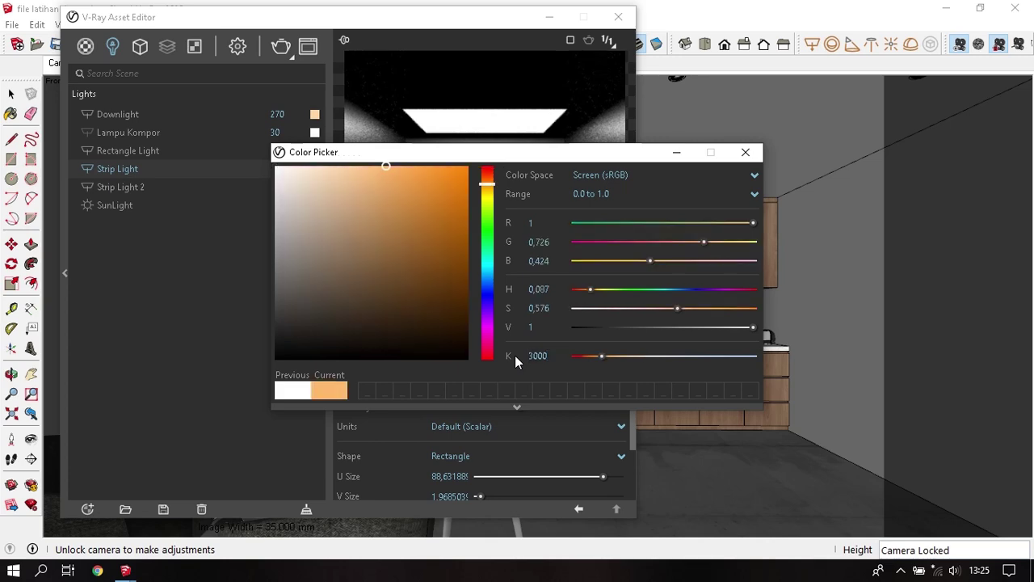
left_click(745, 151)
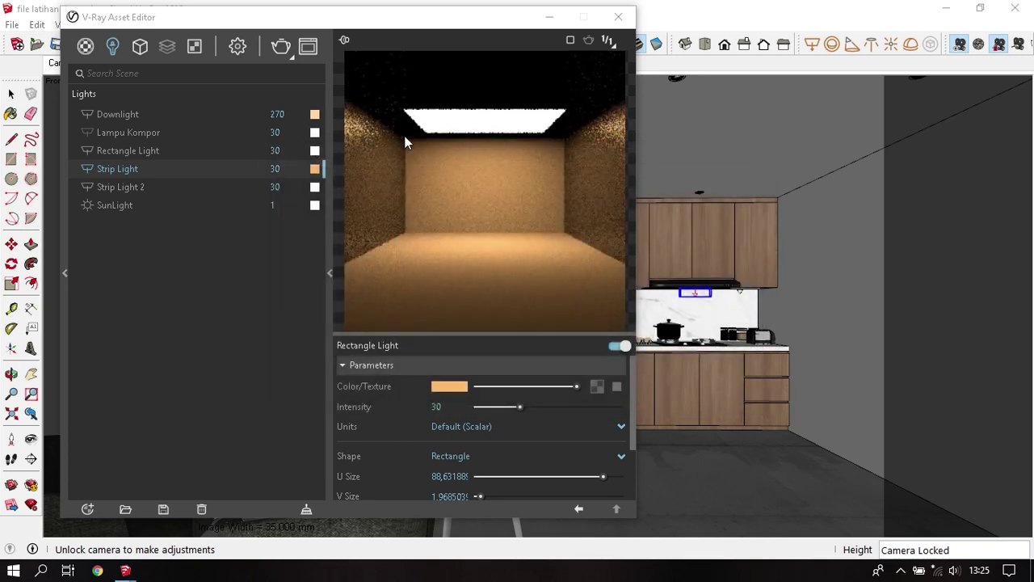
left_click(315, 187)
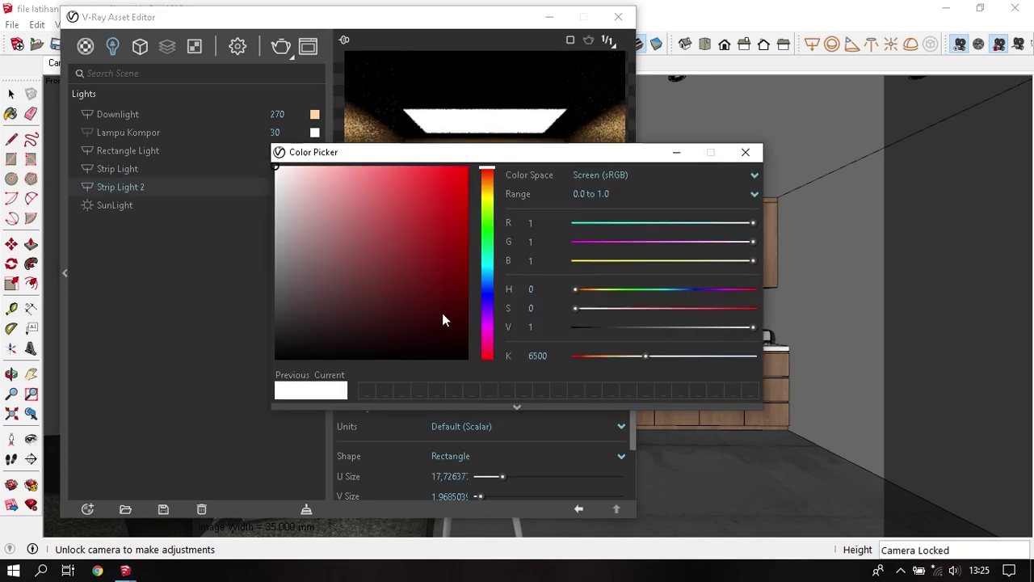
double_click(537, 356)
type("30")
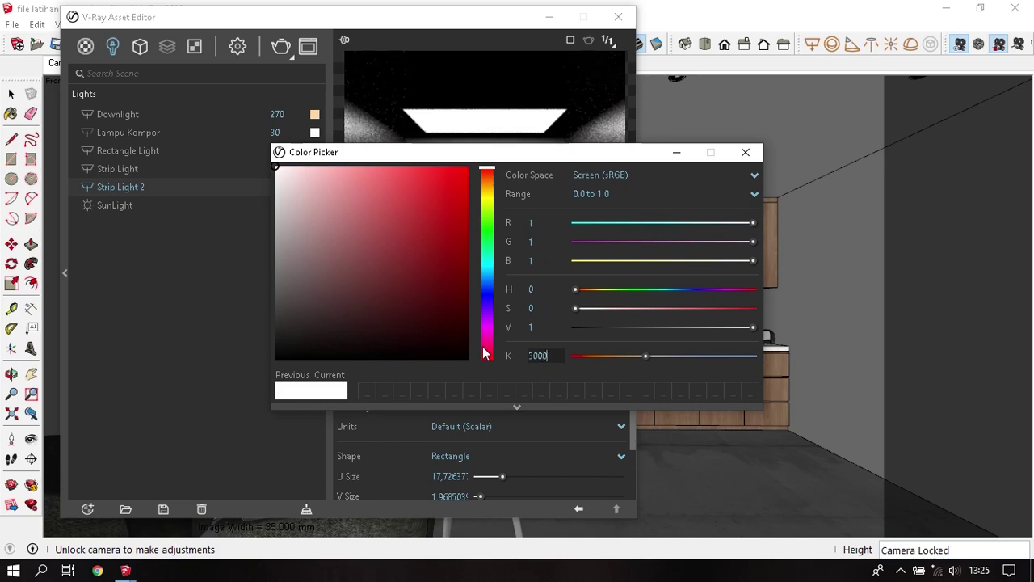
key("Return")
left_click(745, 152)
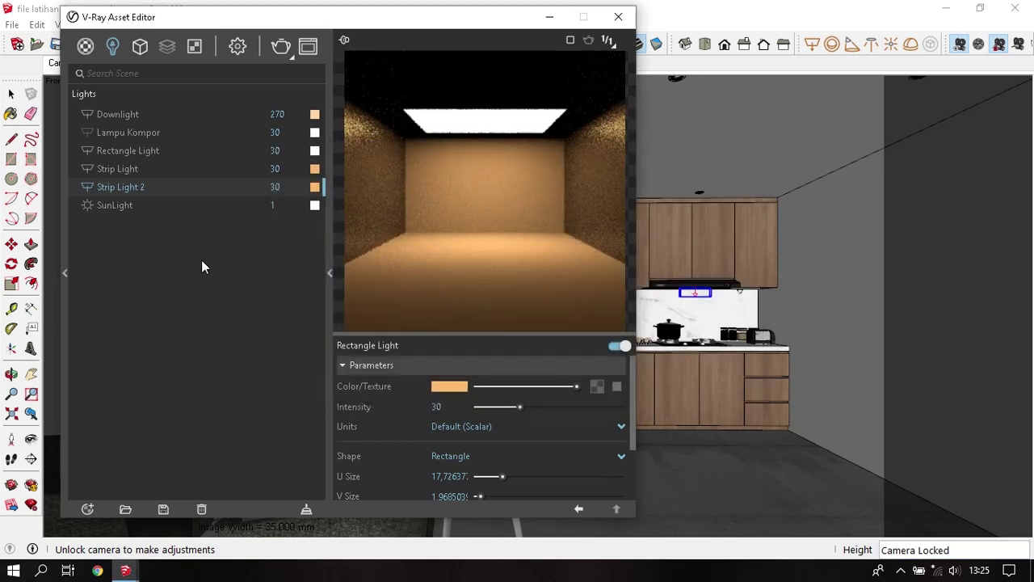
left_click(619, 16)
left_click(254, 25)
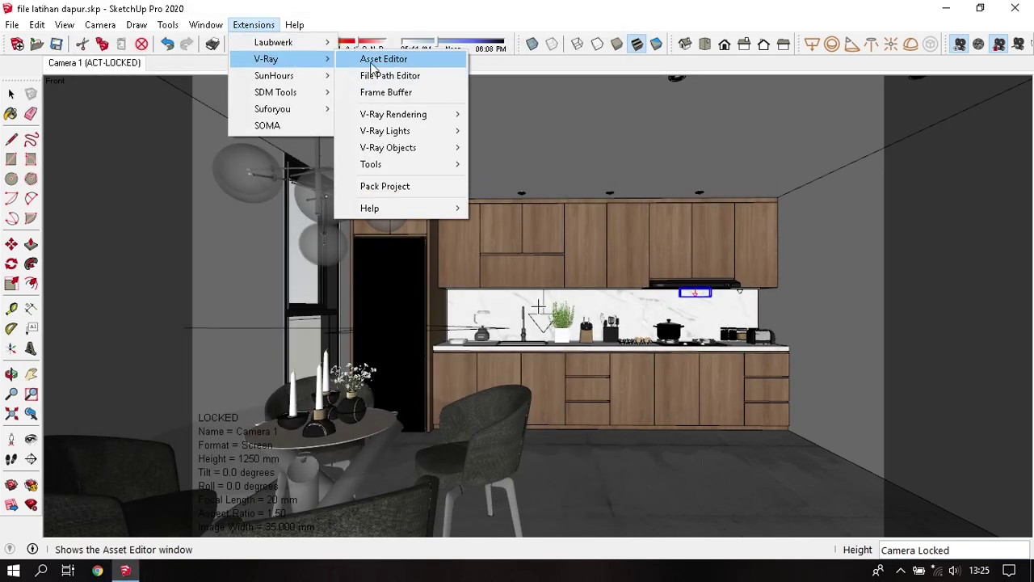
- Raise both strip lights' intensity from 30 to 60, then re-render and close the frame buffer
left_click(383, 59)
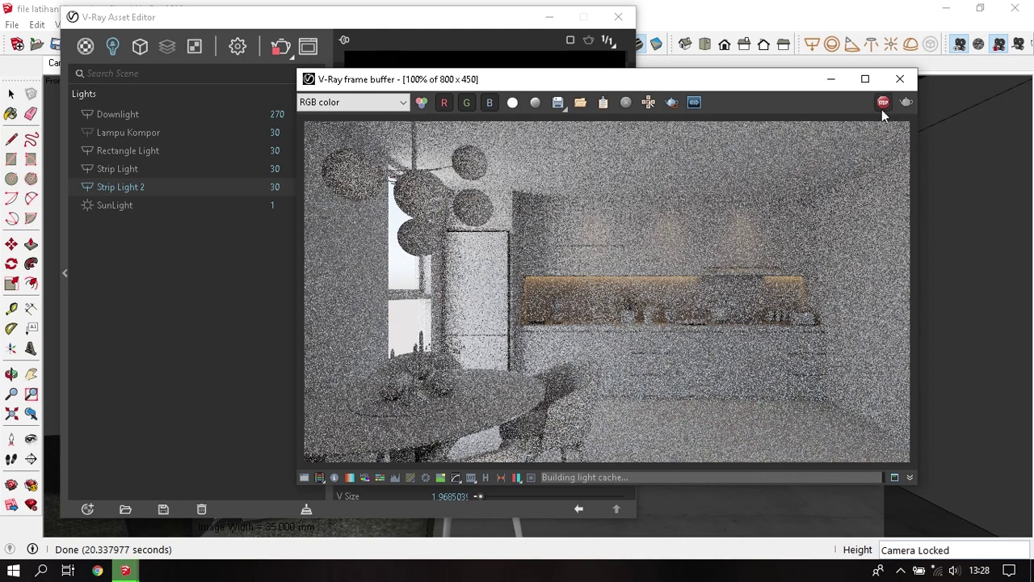
left_click(883, 103)
left_click(256, 177)
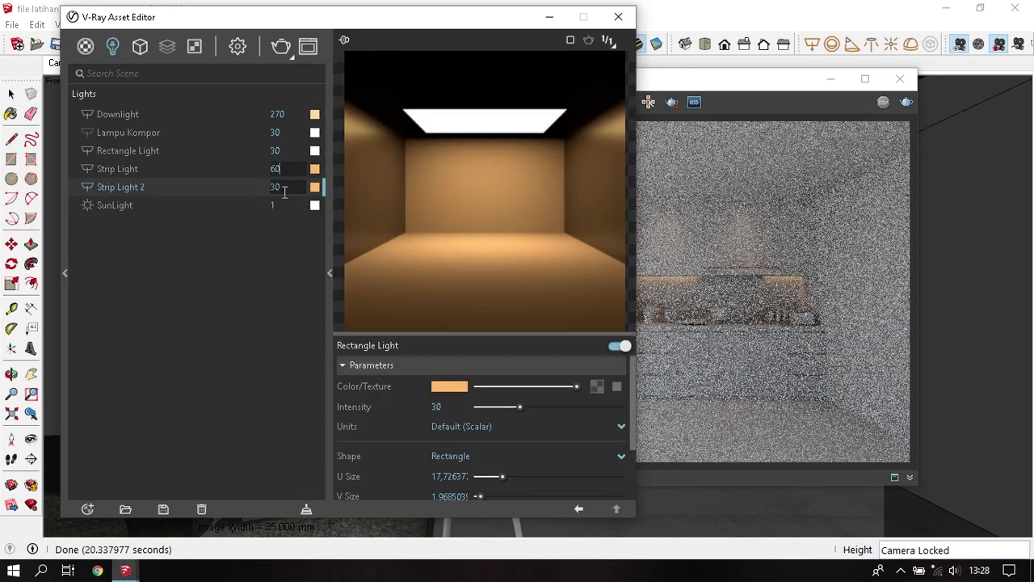
type("60")
key("Return")
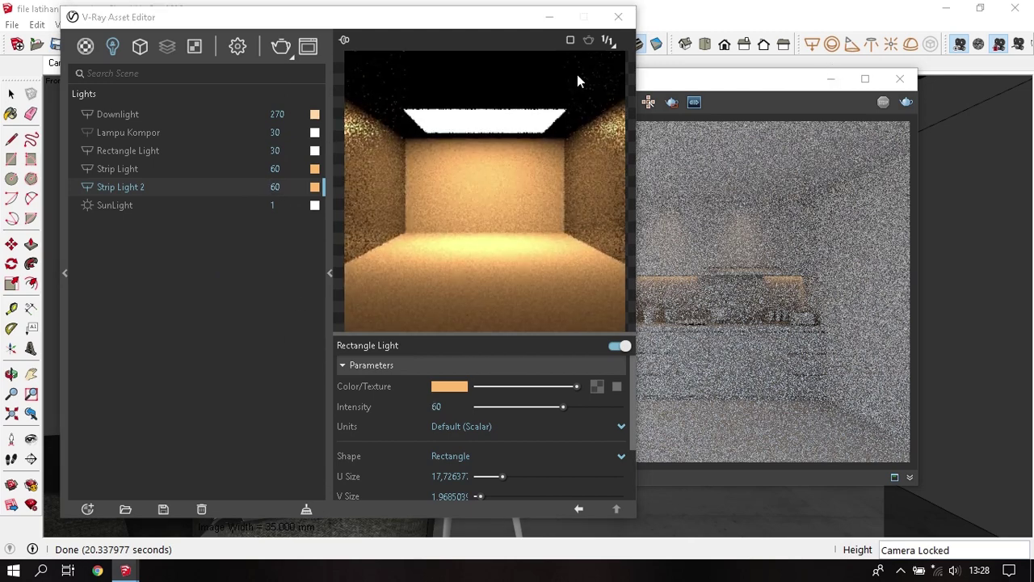
left_click(280, 48)
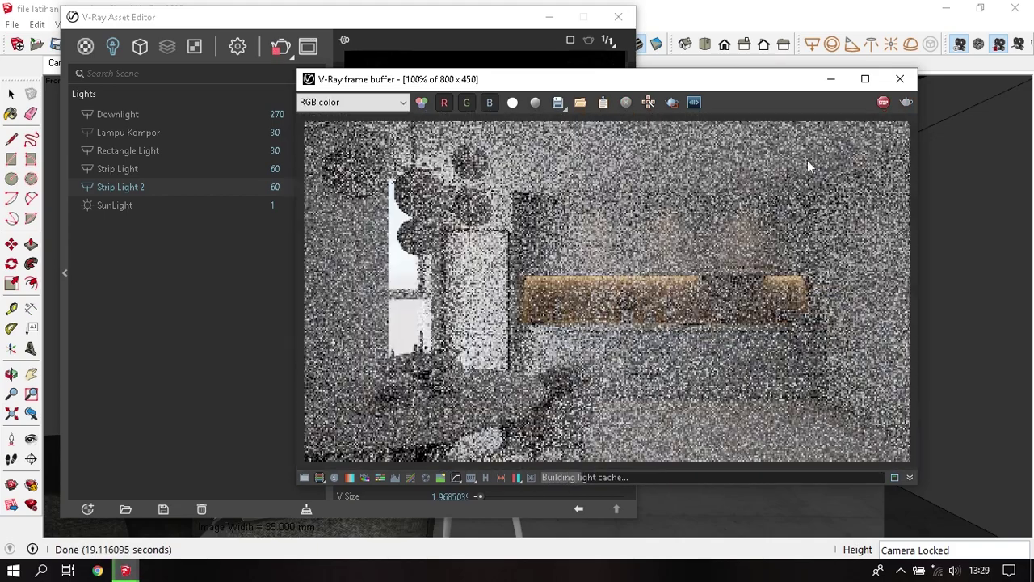
left_click(900, 79)
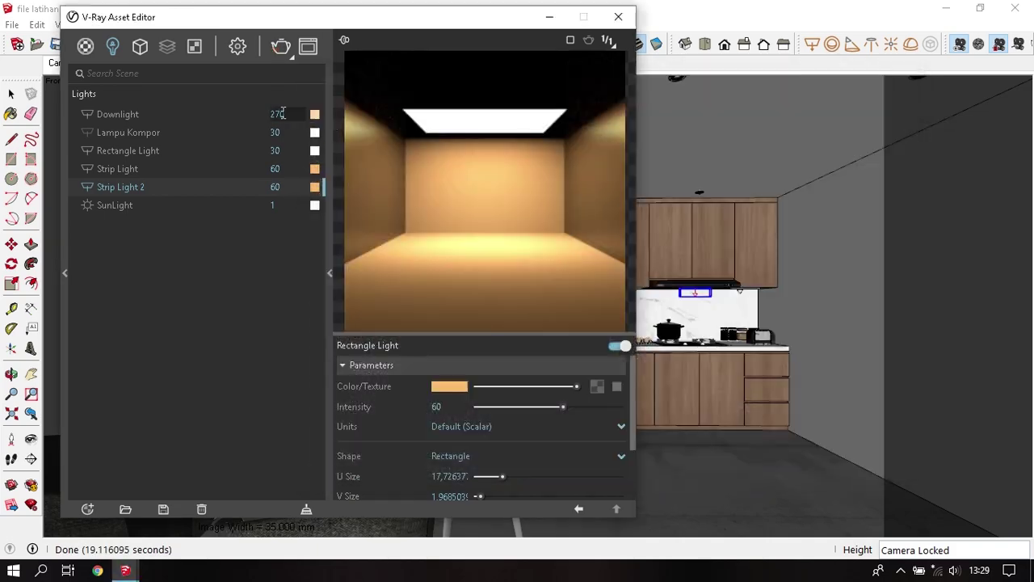
- Set the Downlight to 300, switch Strip Light 2 off, and warm Lampu Kompor to 3000 K
type("300")
key("Return")
left_click(86, 187)
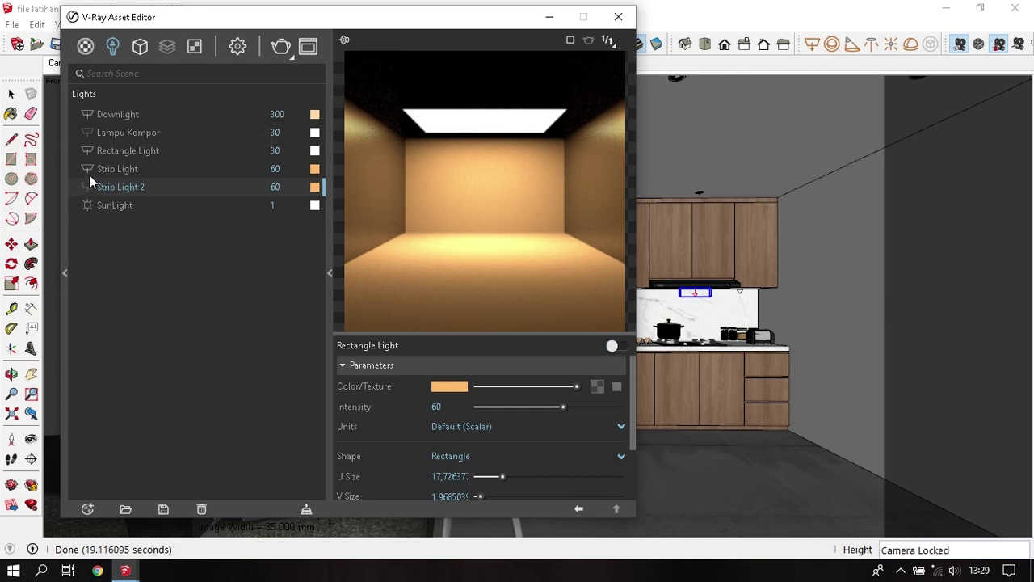
left_click(135, 135)
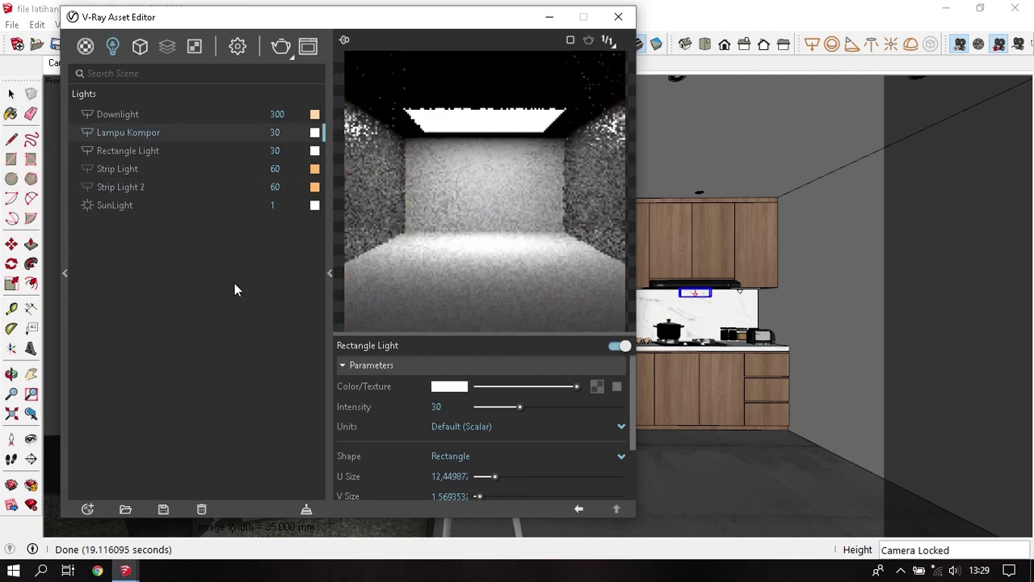
left_click(450, 388)
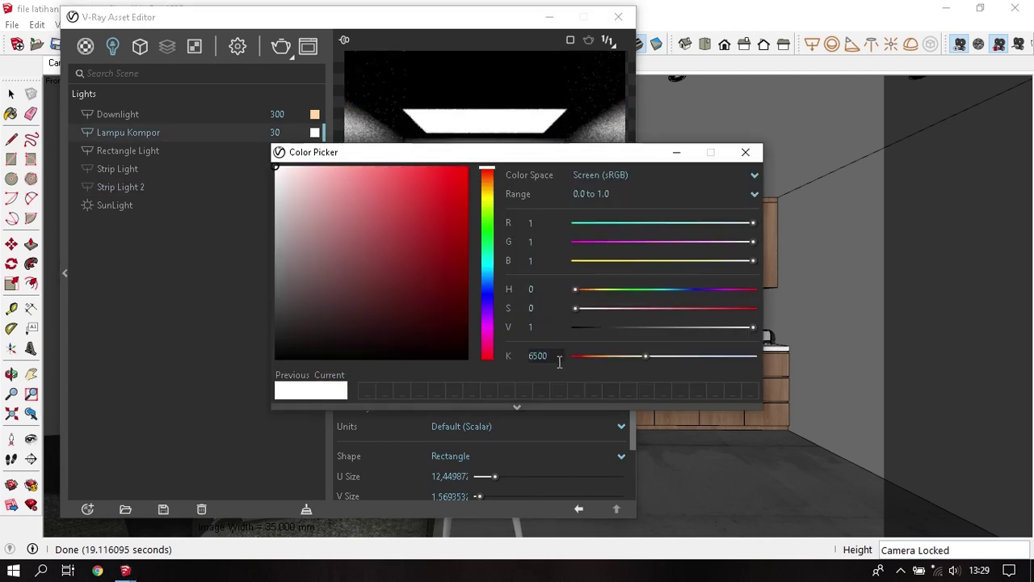
left_click_drag(558, 363, 483, 363)
type("3000")
key("Return")
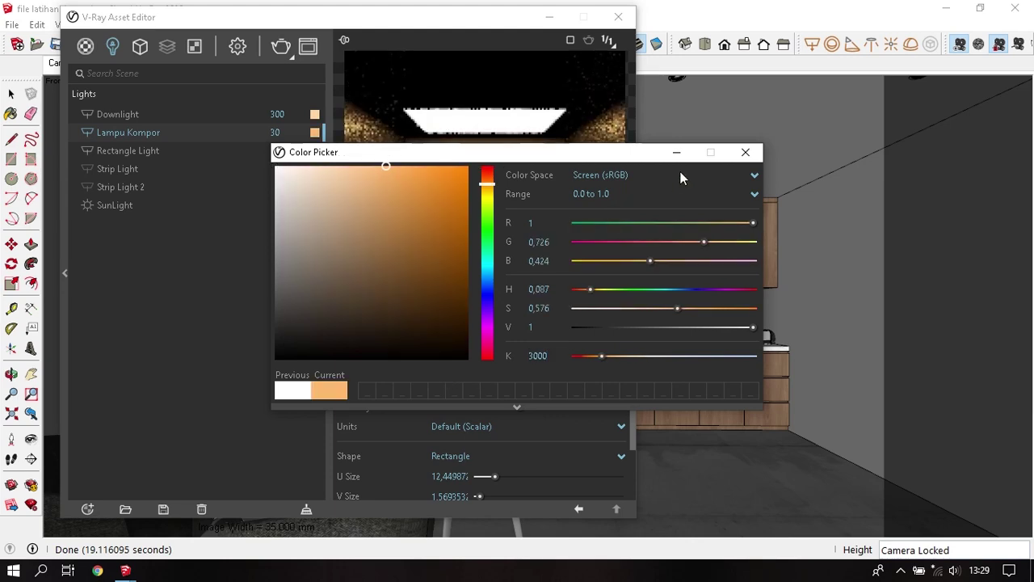
left_click(745, 152)
- Review both strip lights' Options, then make Lampu Kompor invisible in renders
scroll(417, 449, "down", 2)
scroll(436, 436, "down", 2)
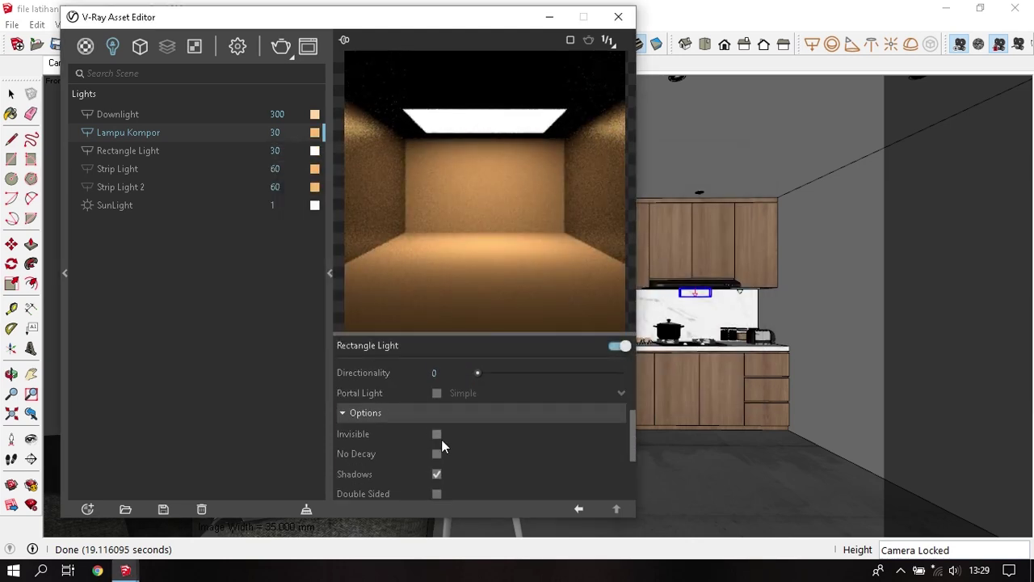
left_click(119, 169)
scroll(362, 409, "down", 1)
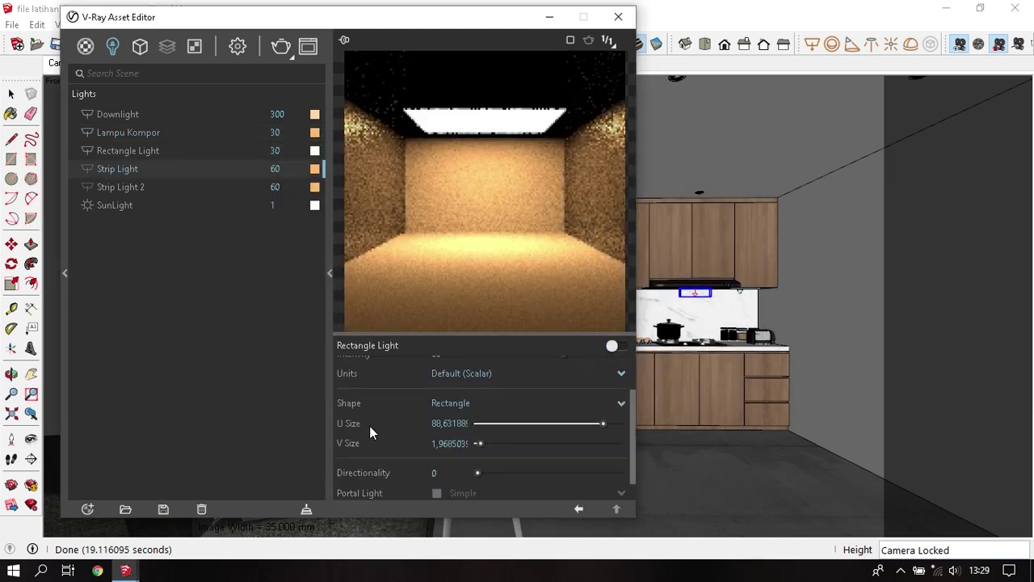
scroll(372, 436, "down", 1)
left_click(391, 488)
scroll(408, 456, "down", 3)
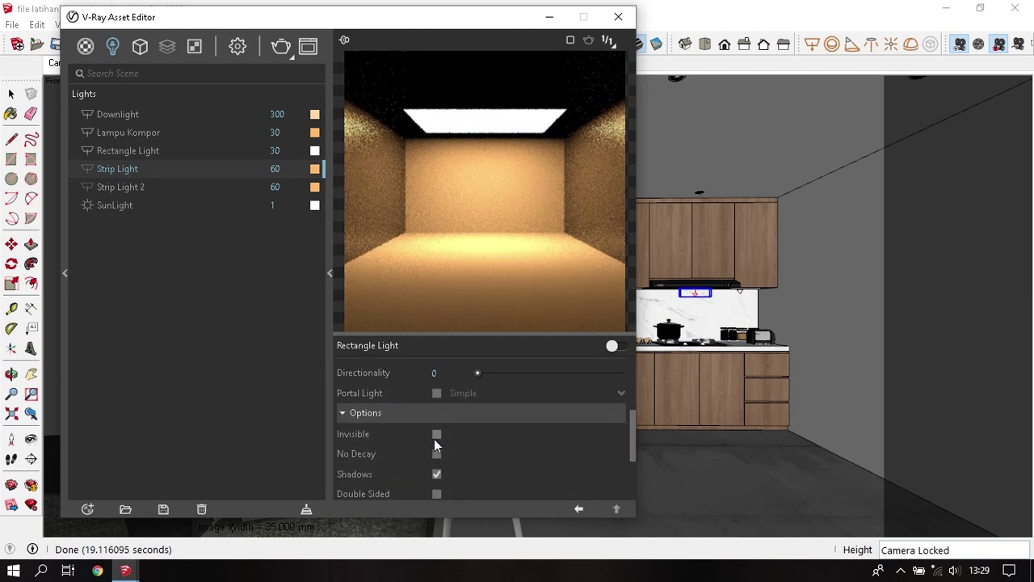
left_click(127, 187)
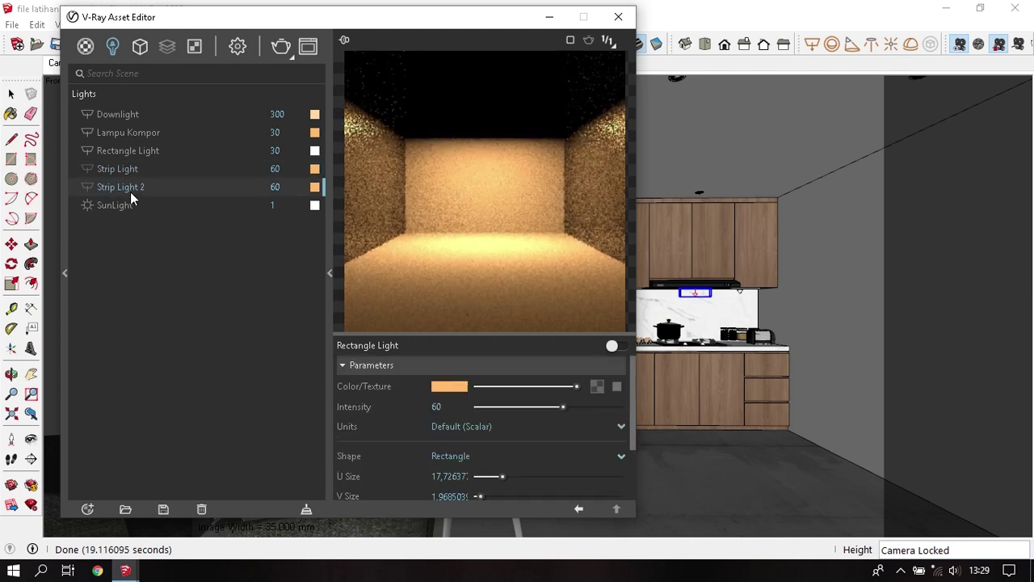
scroll(391, 475, "down", 2)
left_click(392, 482)
scroll(431, 440, "down", 2)
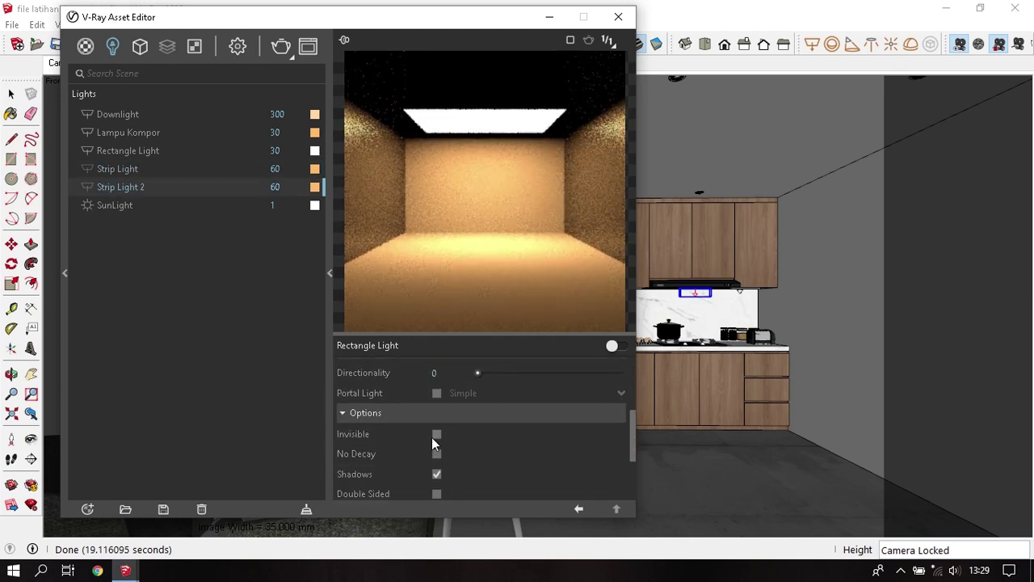
left_click(435, 436)
left_click(107, 132)
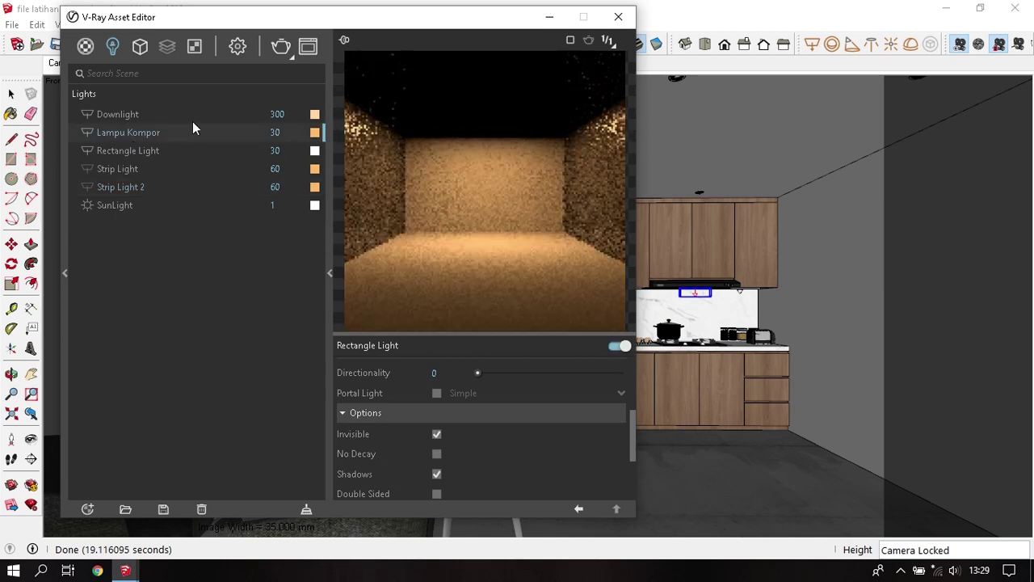
- Stop a test render and raise Lampu Kompor's intensity to 60
left_click(283, 46)
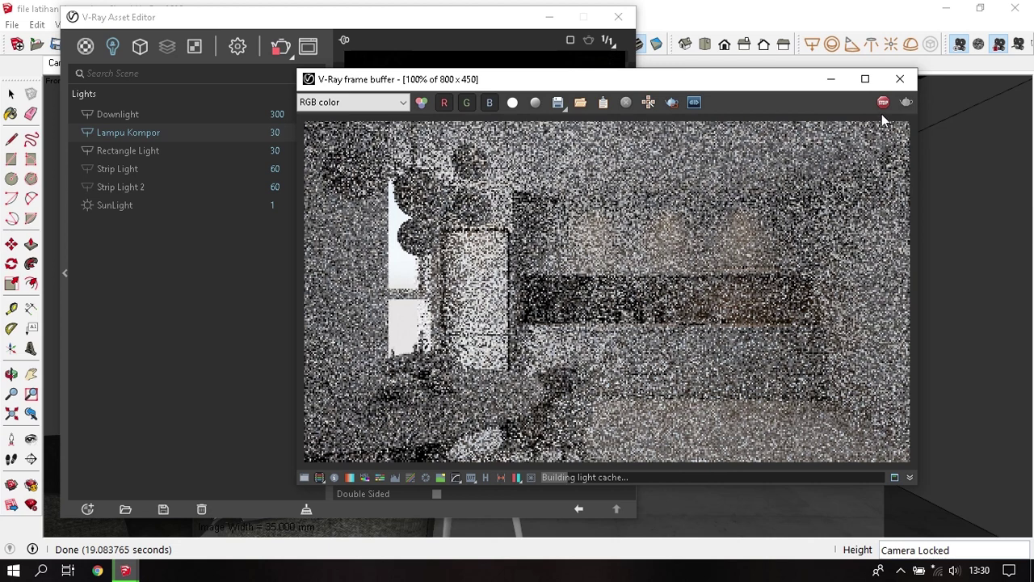
left_click(884, 101)
double_click(286, 133)
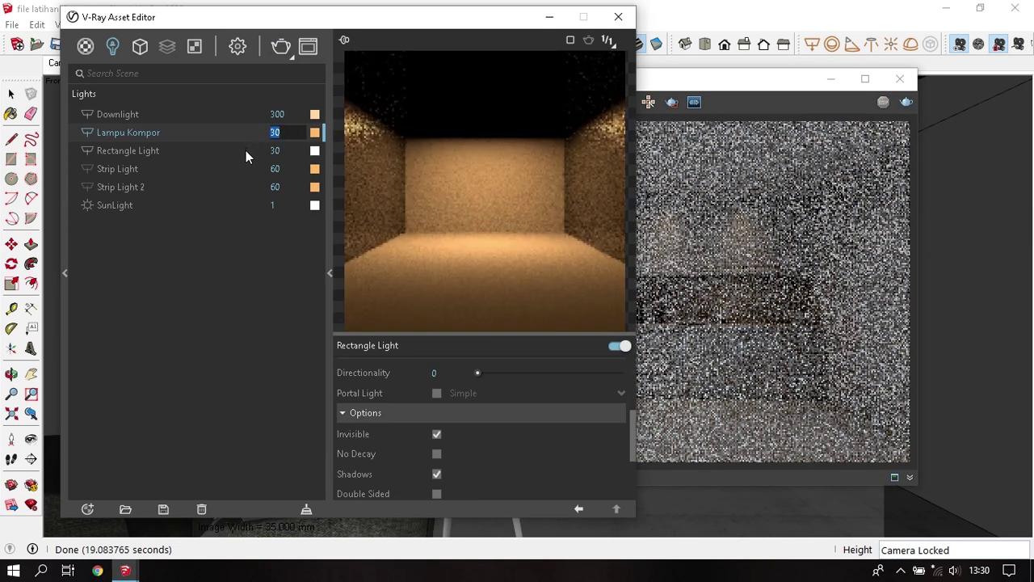
type("60")
key("Return")
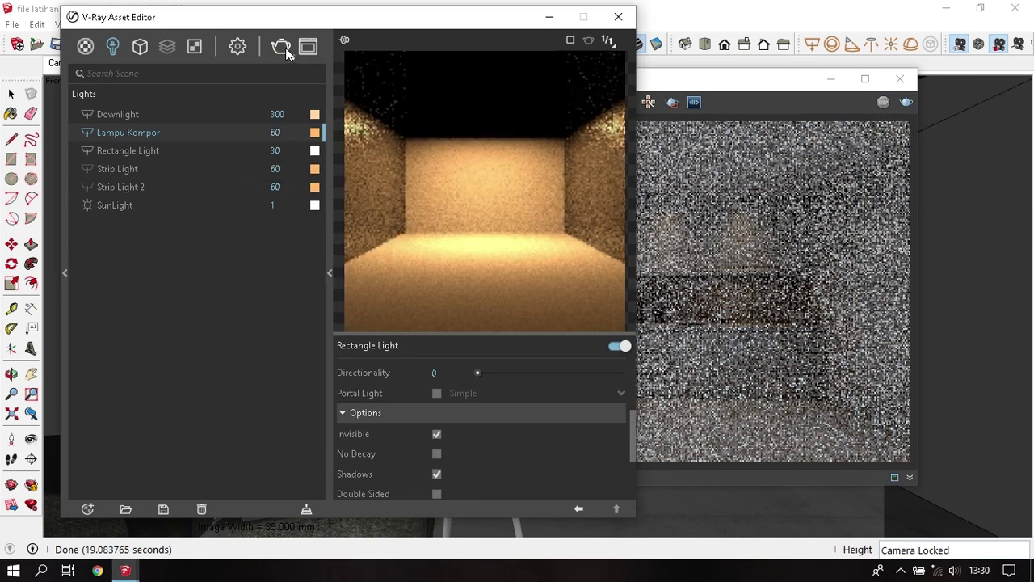
- Re-render the kitchen camera view and inspect the result
left_click(284, 47)
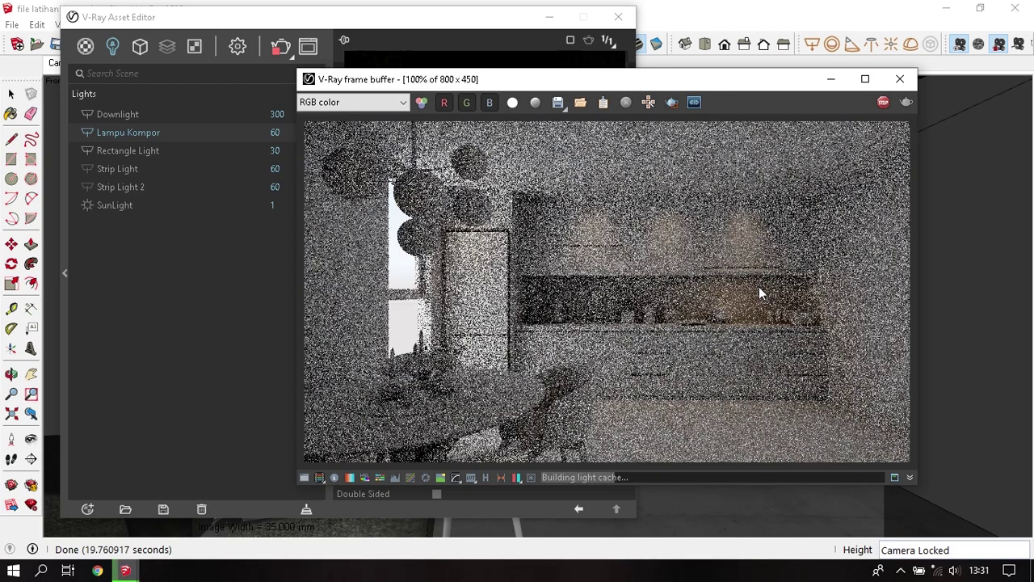
scroll(745, 315, "up", 2)
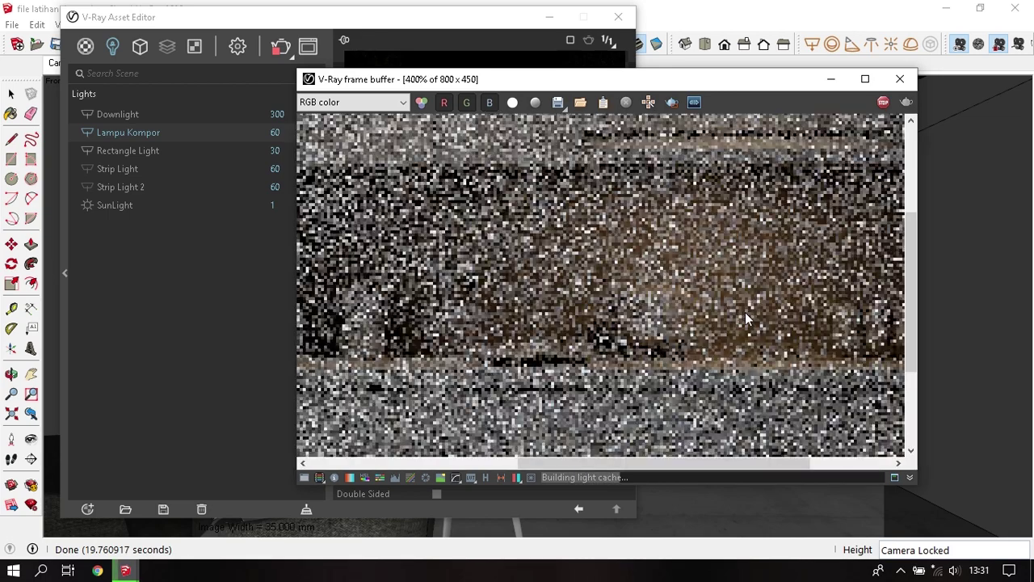
scroll(742, 317, "down", 1)
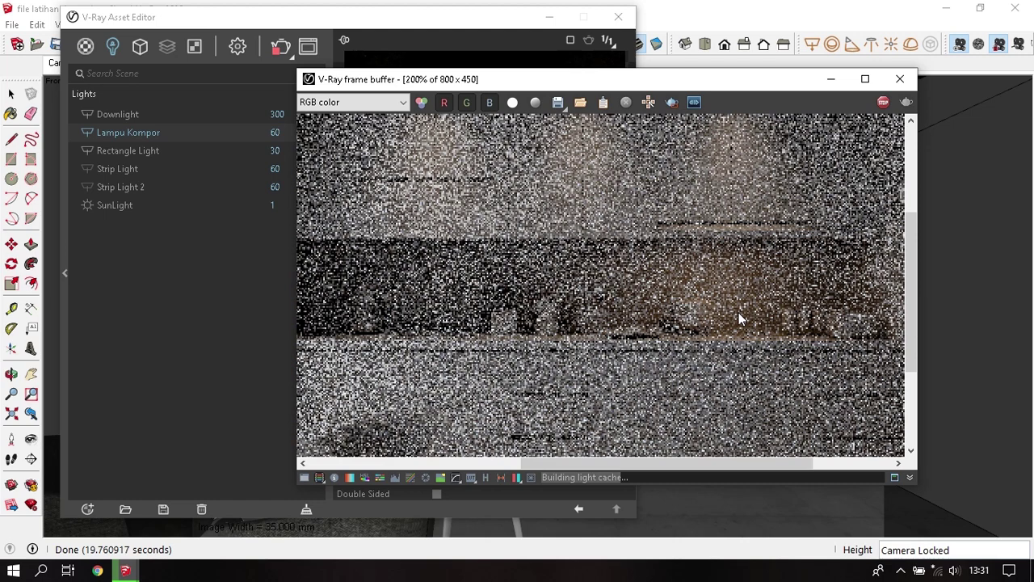
scroll(708, 303, "down", 1)
- Stop the render and turn off Material Override in the V-Ray render settings
left_click(883, 102)
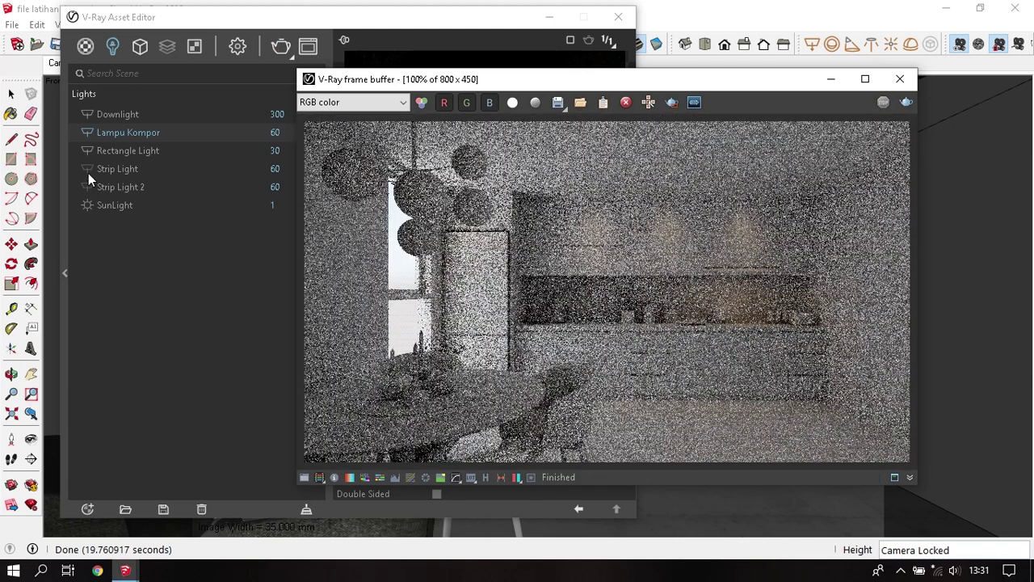
left_click(88, 168)
left_click(240, 47)
scroll(244, 353, "down", 1)
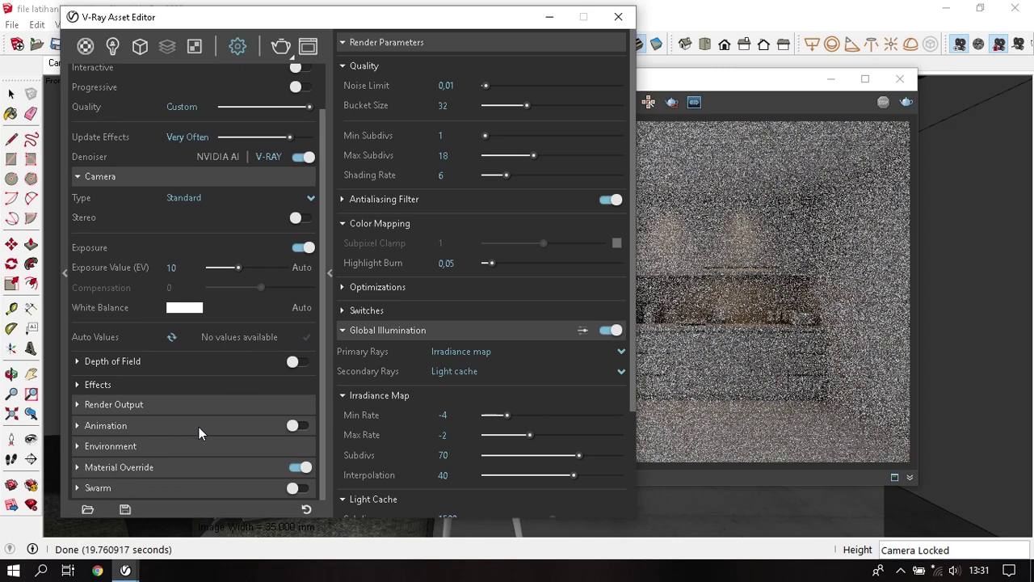
left_click(618, 16)
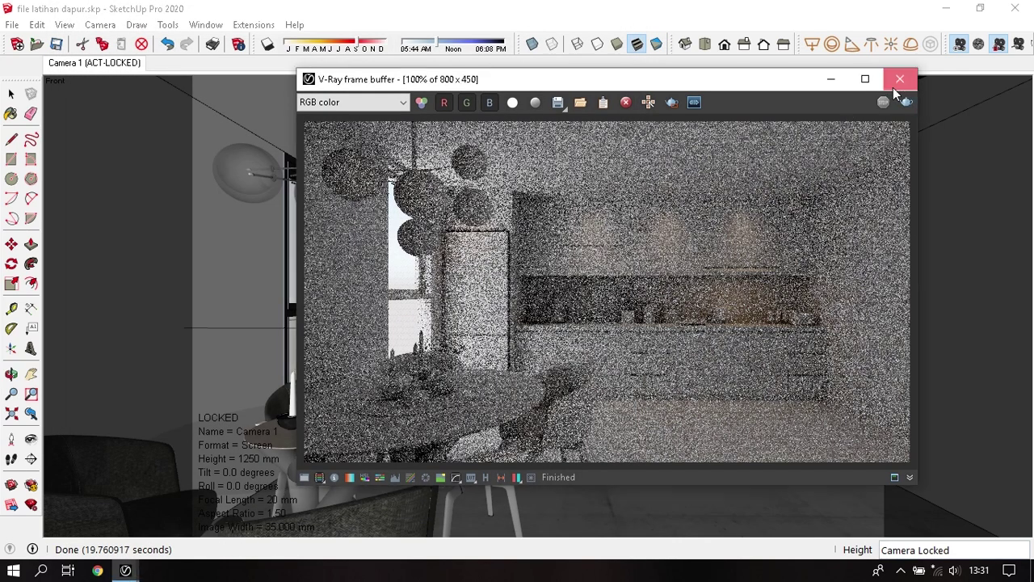
left_click(254, 24)
mouse_move(318, 77)
left_click(436, 88)
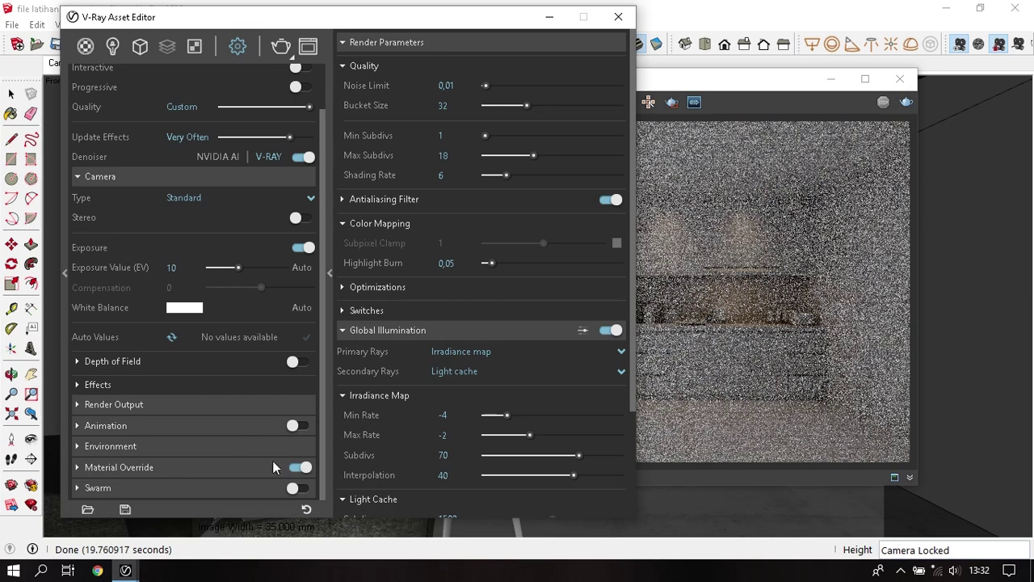
left_click(298, 467)
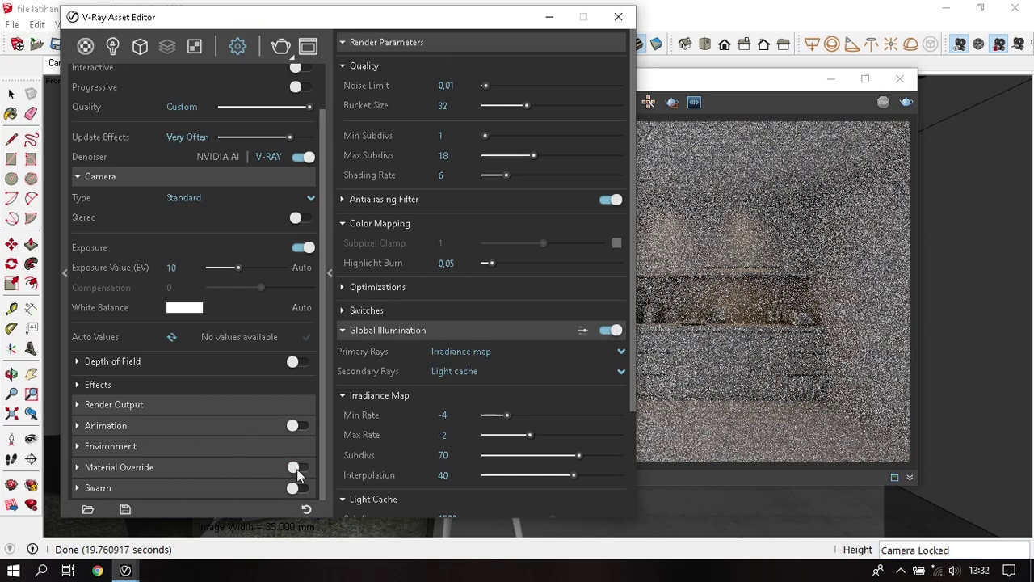
- Re-render the kitchen with its real materials, then stop and close the render window
left_click(280, 47)
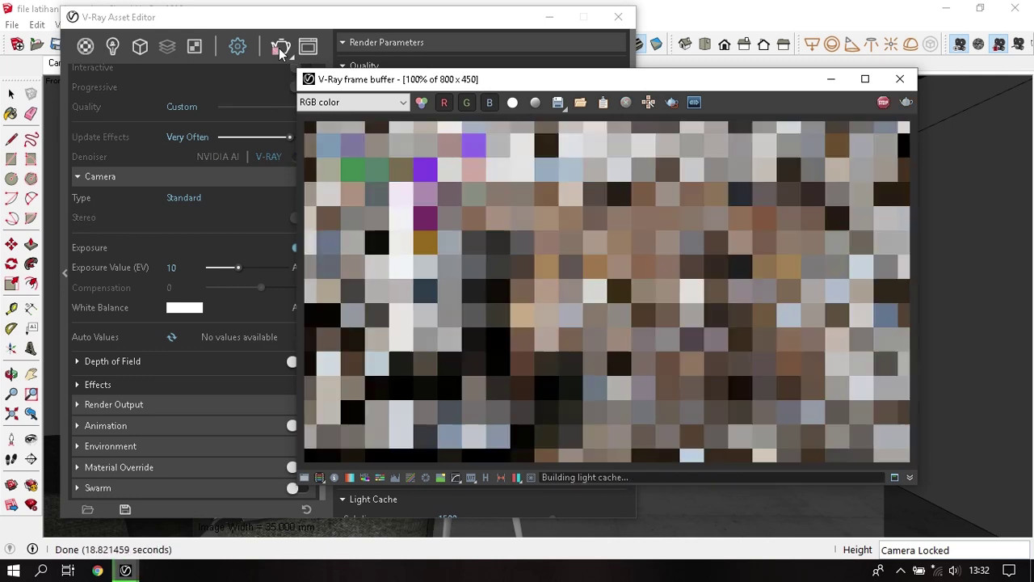
scroll(464, 237, "up", 1)
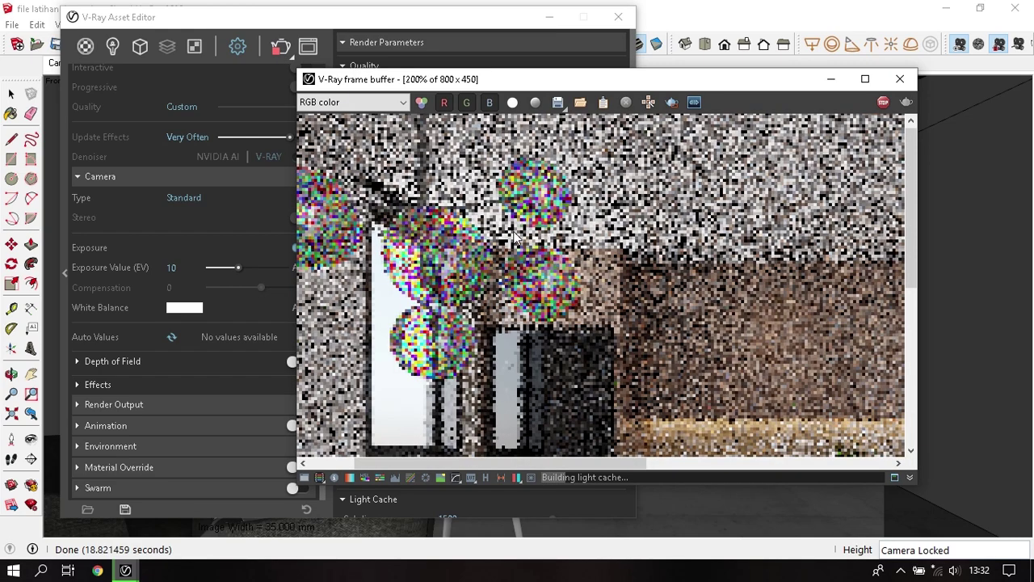
scroll(515, 235, "down", 1)
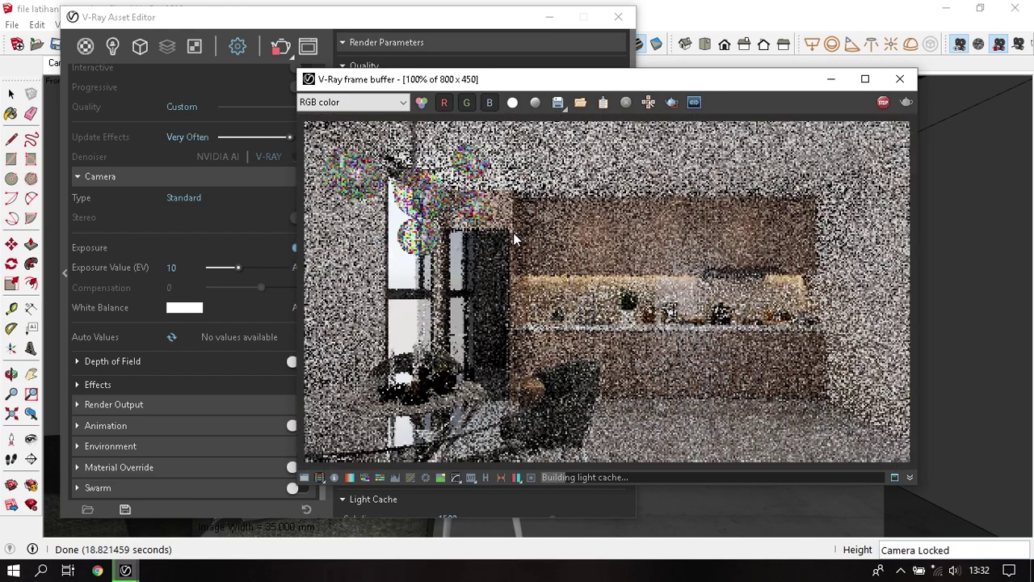
left_click(883, 102)
left_click(900, 78)
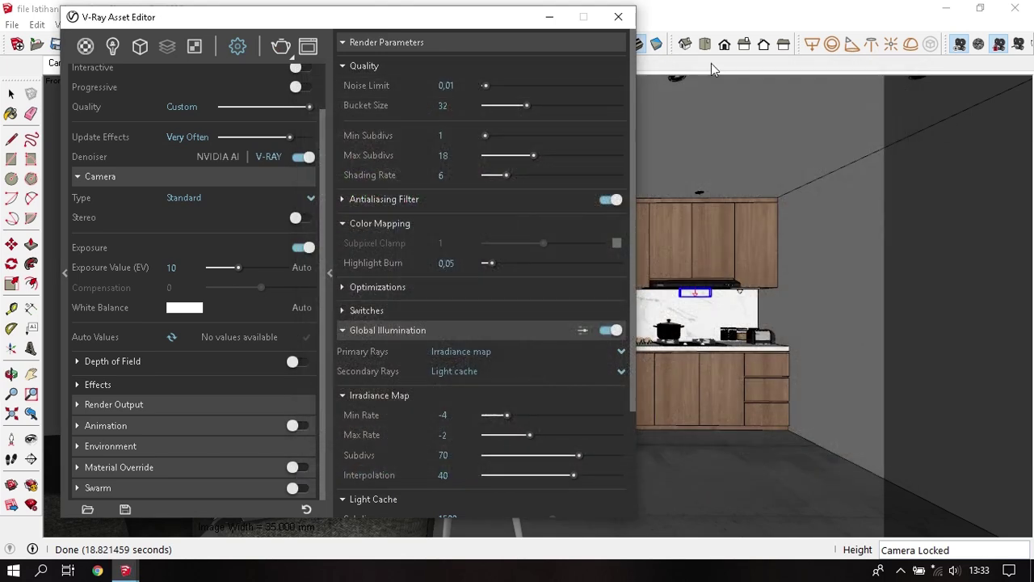
- Close the asset editor, enable X-ray and group the glass pendant sphere
left_click(616, 16)
scroll(373, 162, "up", 1)
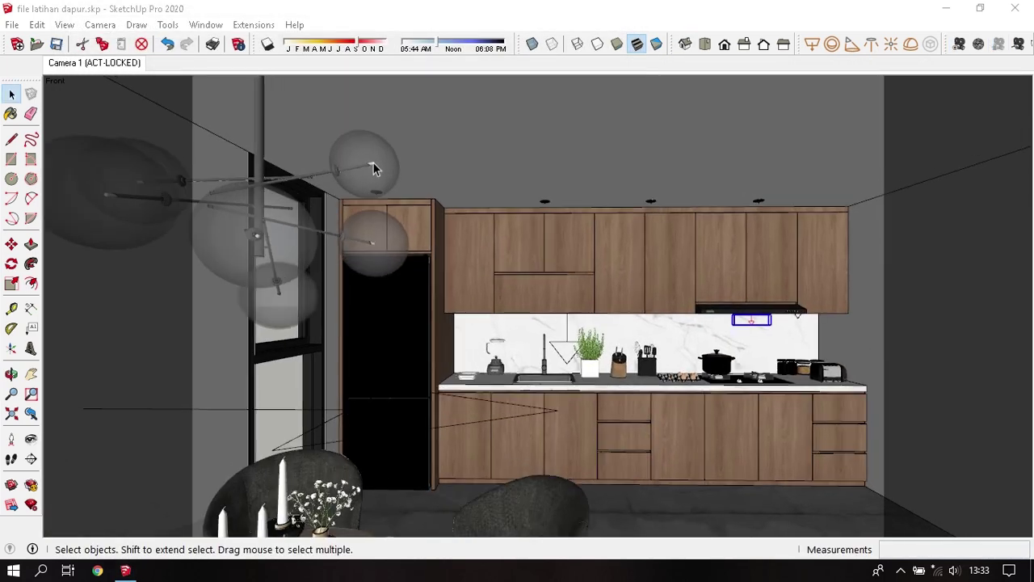
scroll(373, 168, "up", 2)
scroll(391, 298, "up", 2)
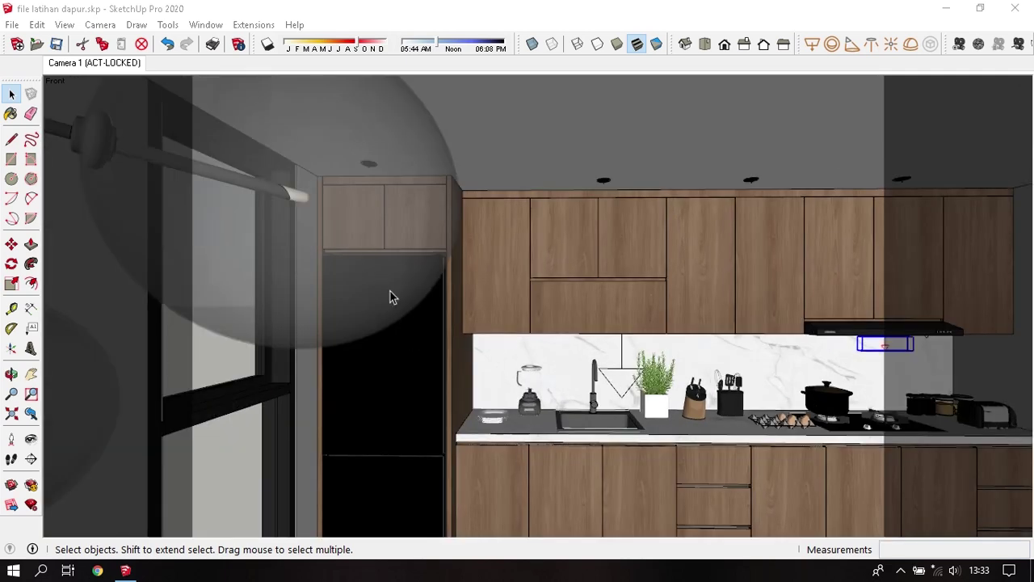
scroll(384, 267, "down", 1)
key("alt+h")
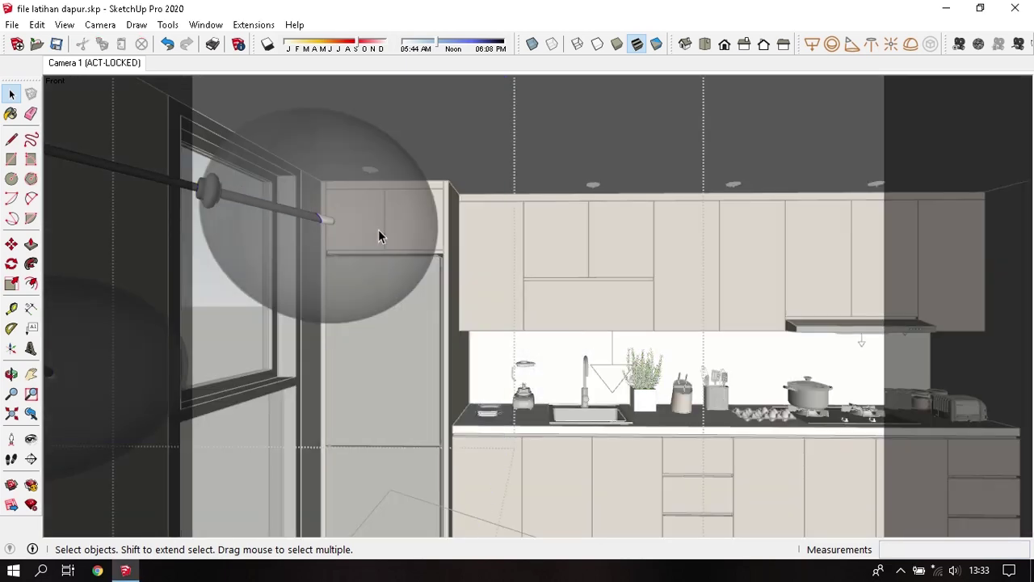
left_click(379, 231)
right_click(374, 204)
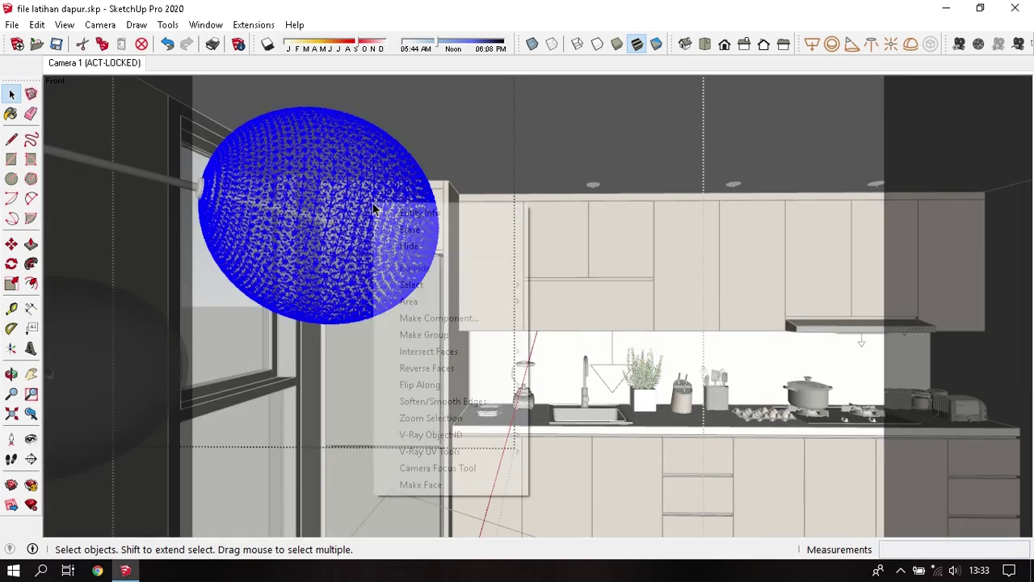
left_click(446, 335)
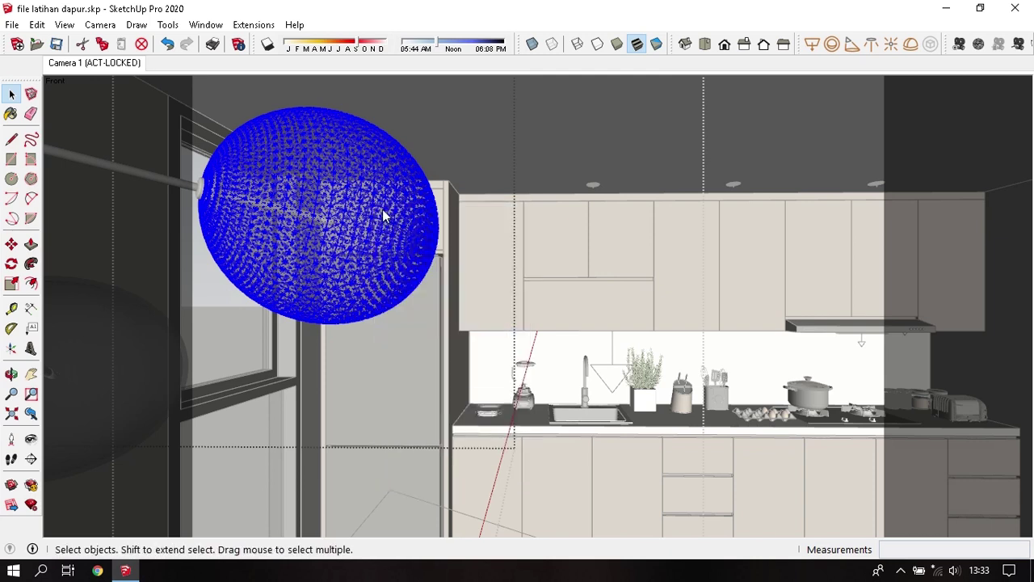
- Convert the grouped sphere into a V-Ray mesh light and return to the Camera 1 scene
left_click(931, 45)
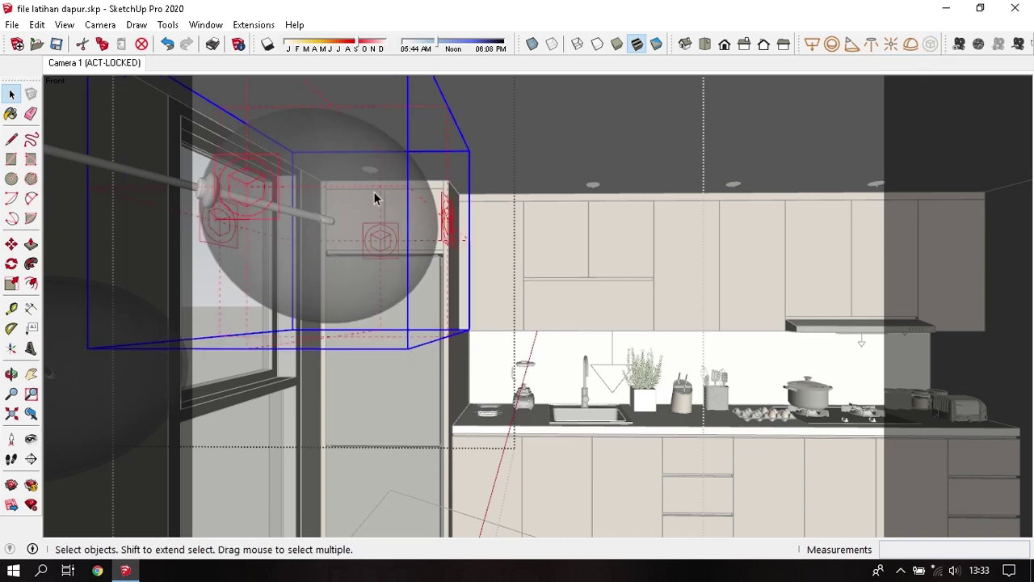
scroll(339, 199, "down", 1)
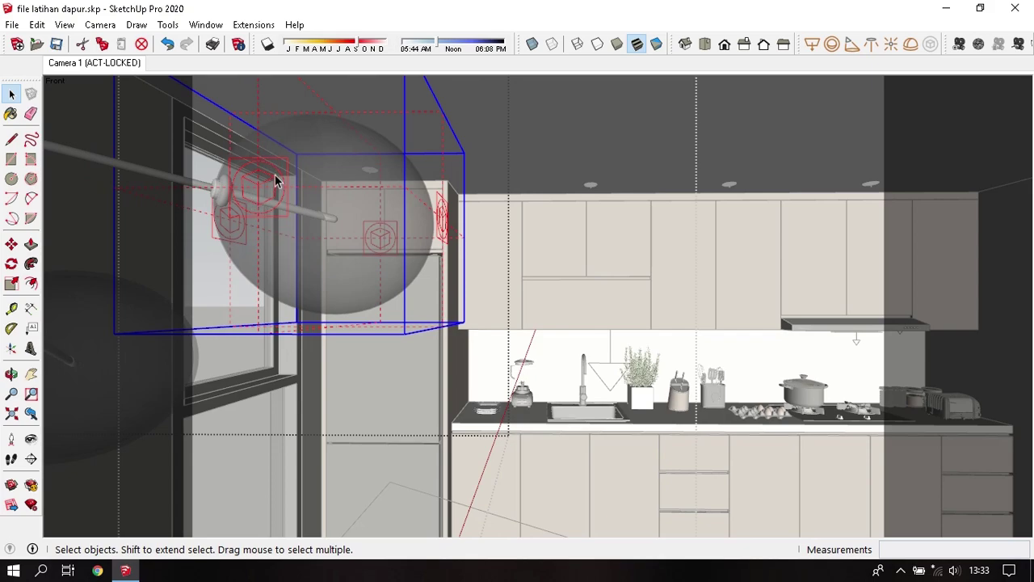
left_click(125, 63)
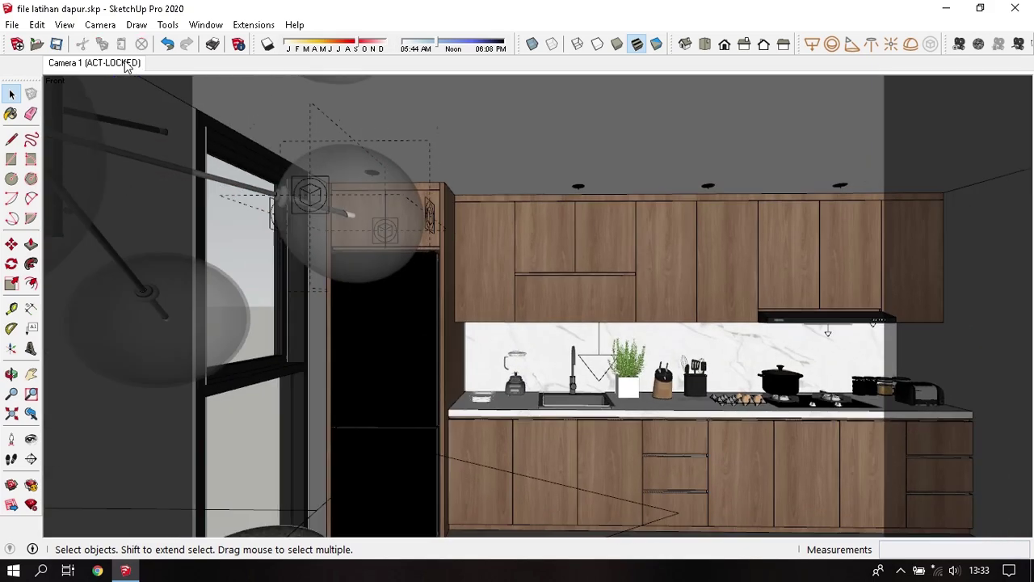
left_click(254, 24)
mouse_move(267, 59)
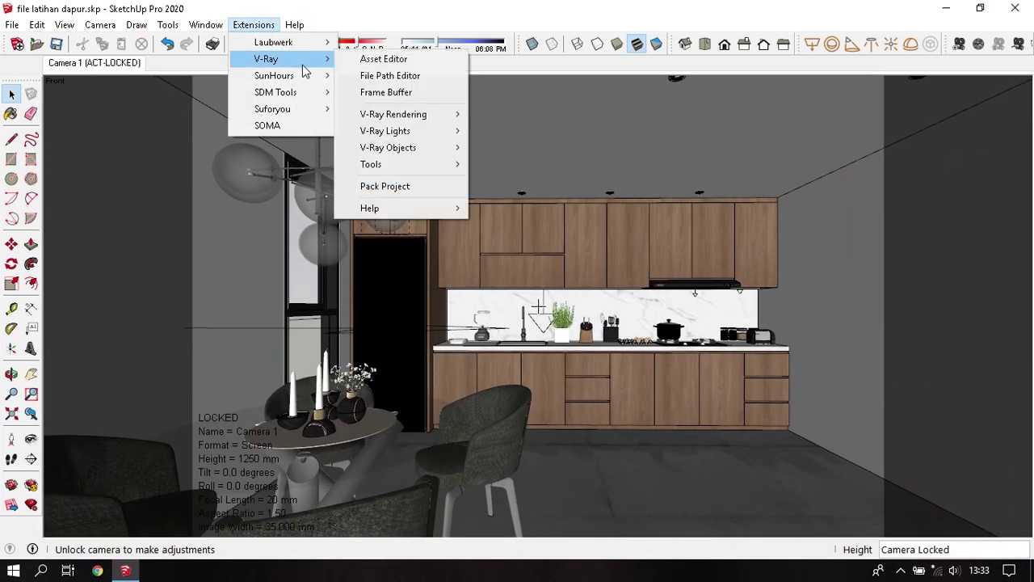
- Set the pendant Mesh Light's colour temperature to 3000 K for a warm orange glow
left_click(356, 60)
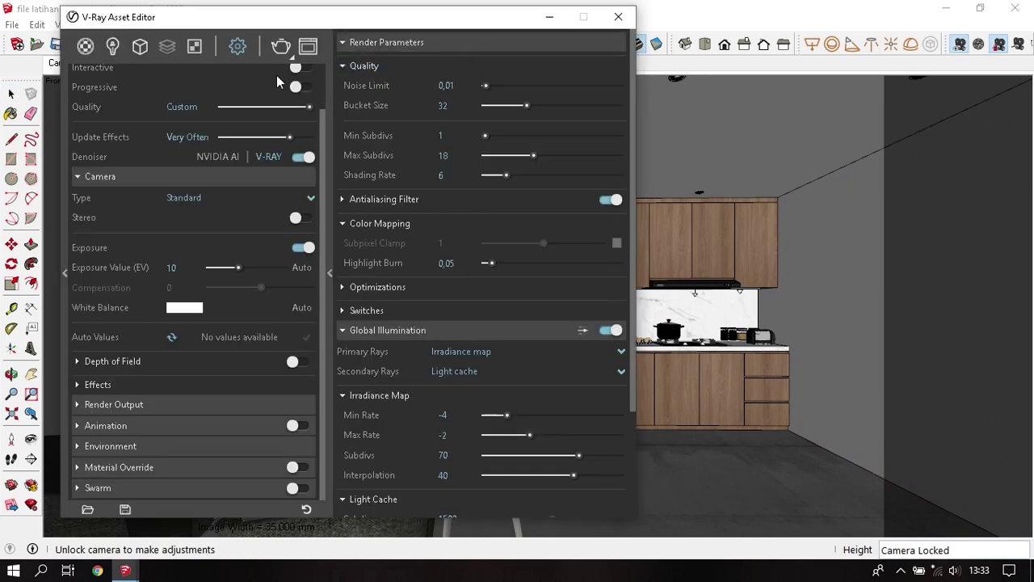
left_click(113, 49)
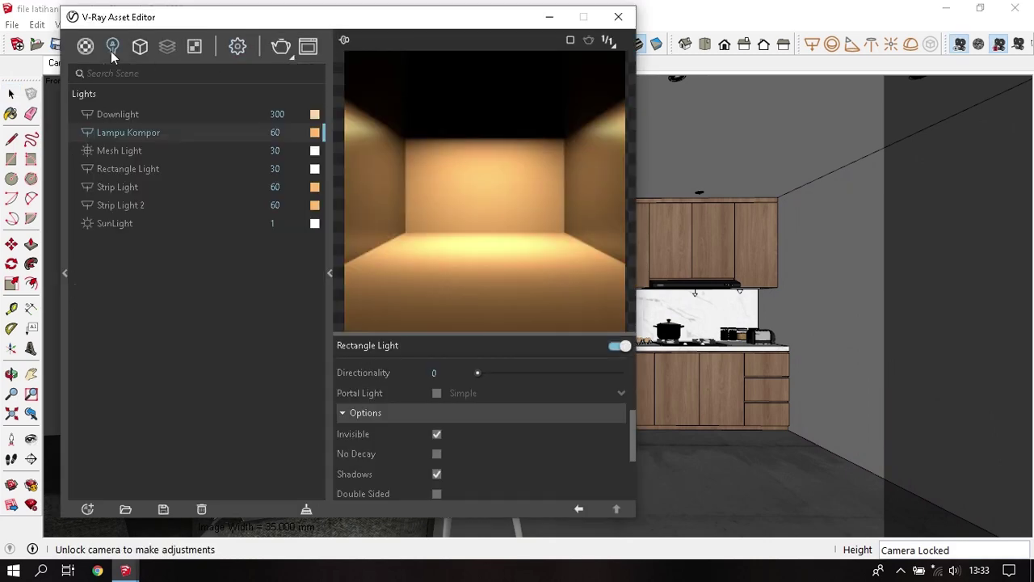
left_click(108, 150)
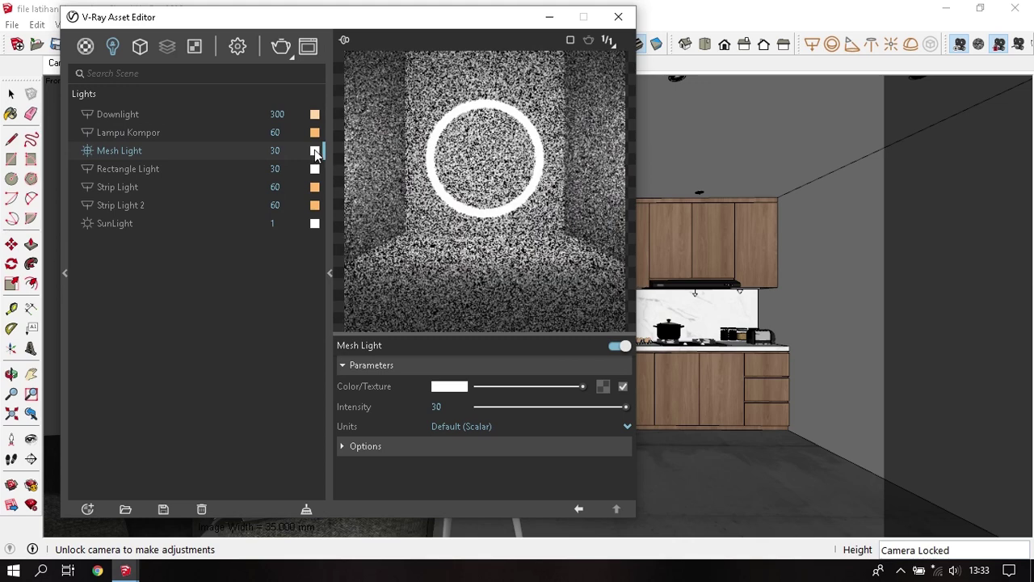
left_click(315, 150)
double_click(538, 355)
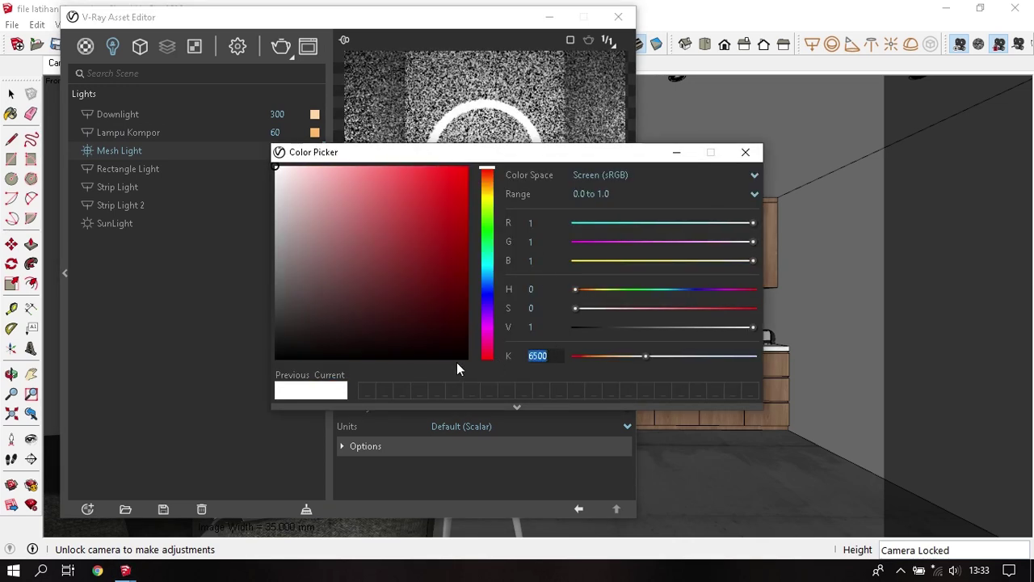
type("3000")
key("Return")
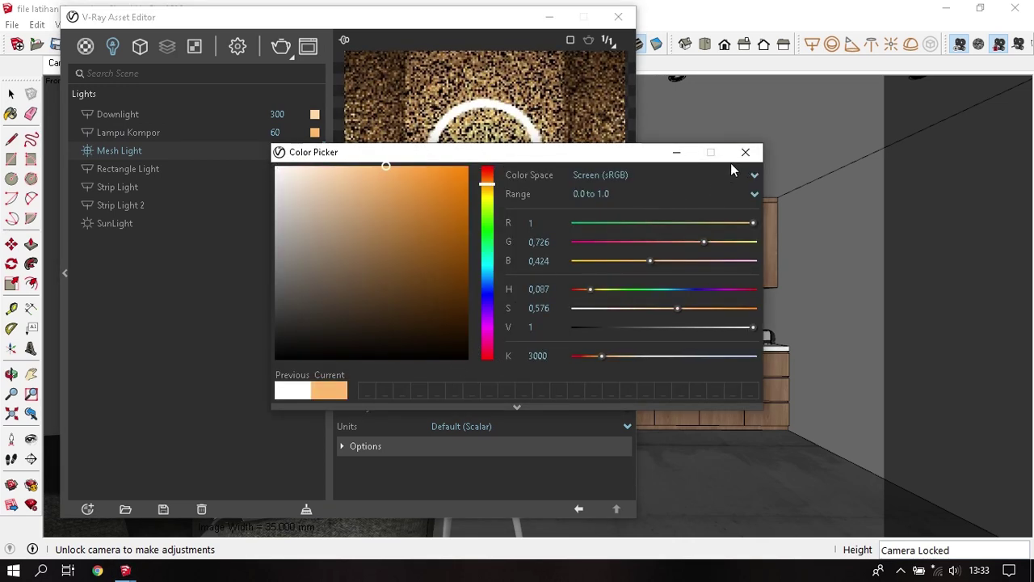
left_click(740, 153)
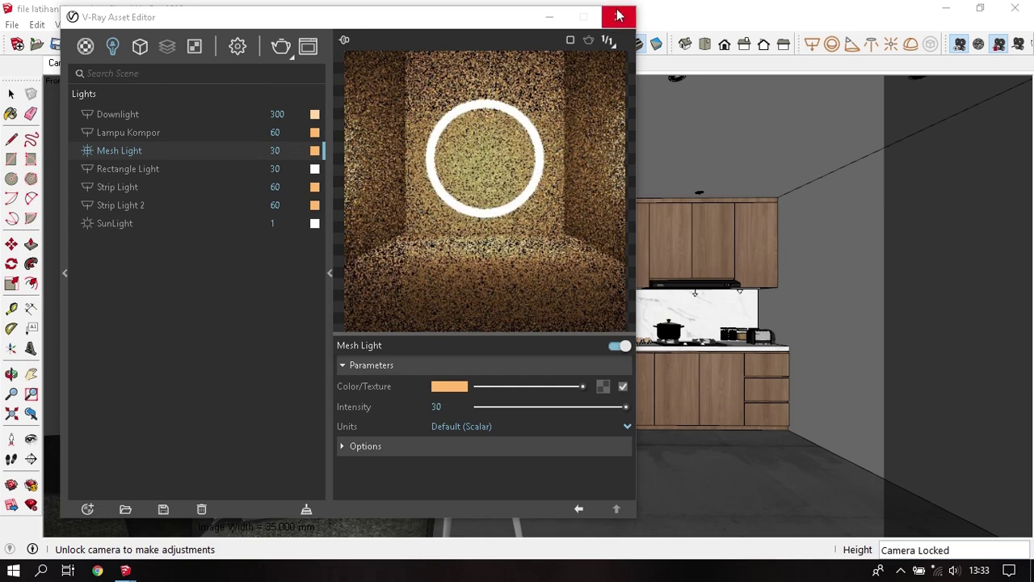
left_click(618, 16)
- Run a V-Ray test render of the kitchen view, then stop it and close the frame buffer
left_click(251, 24)
mouse_move(267, 59)
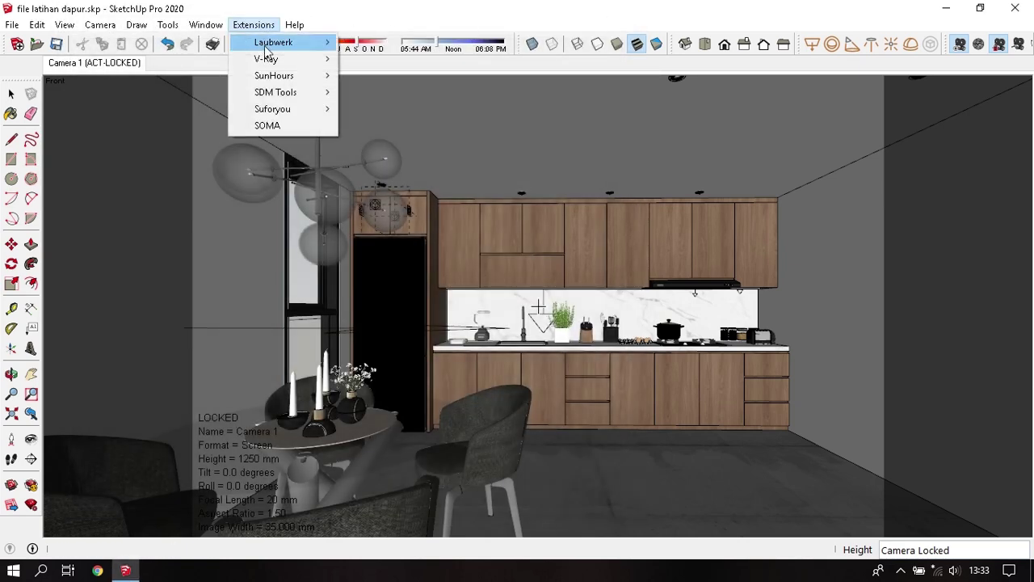
left_click(396, 58)
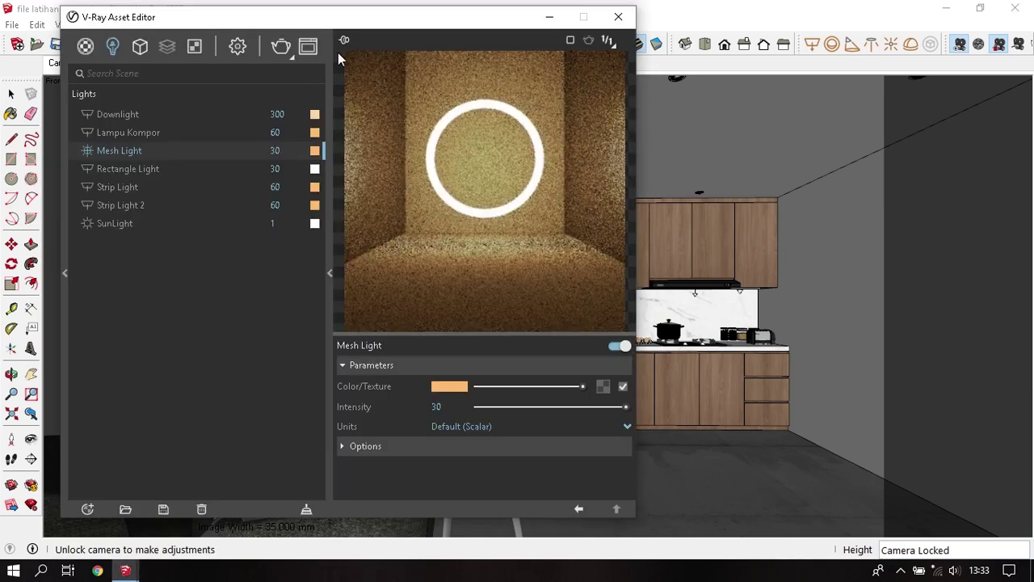
left_click(282, 45)
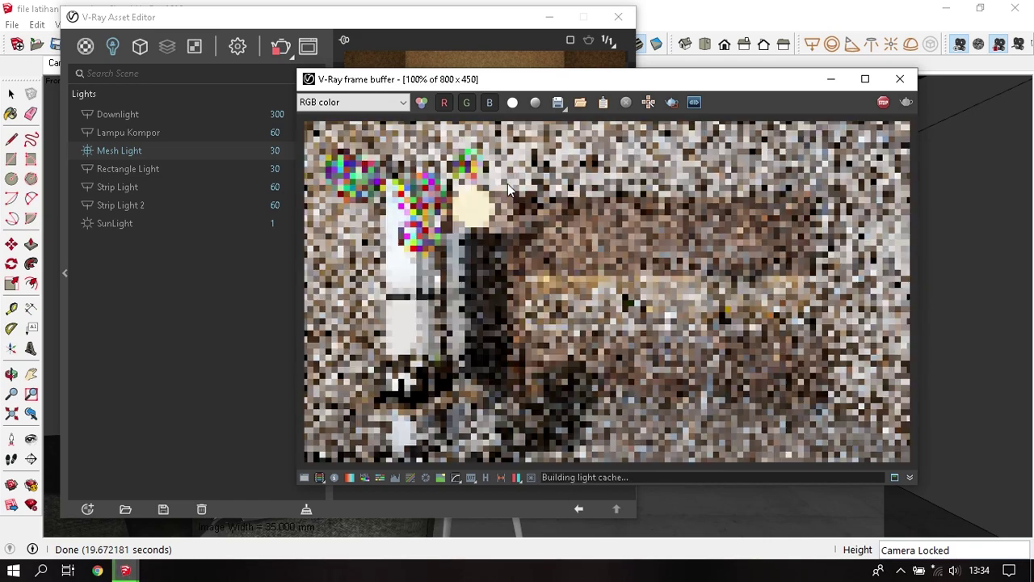
scroll(490, 184, "up", 1)
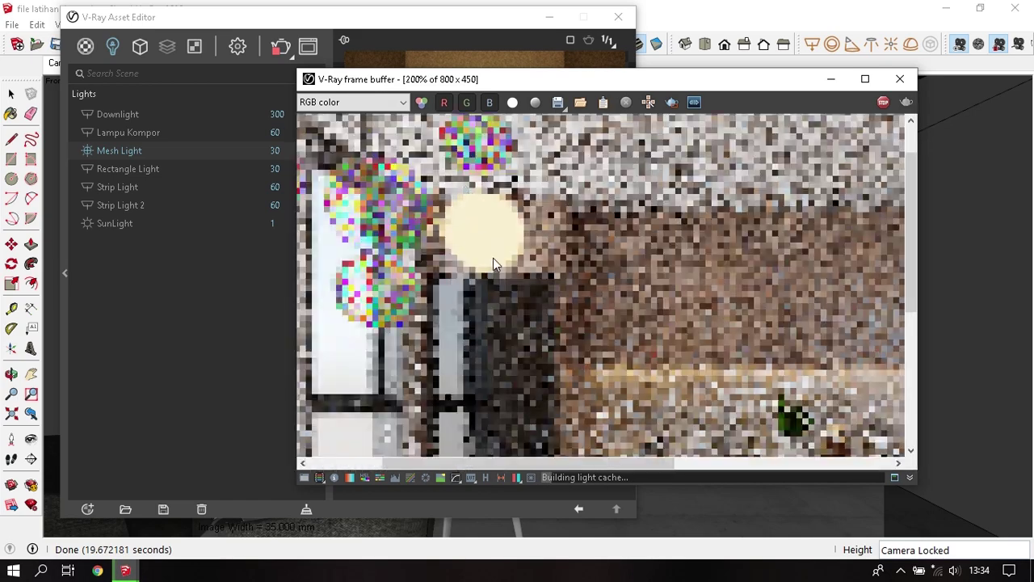
scroll(558, 270, "down", 1)
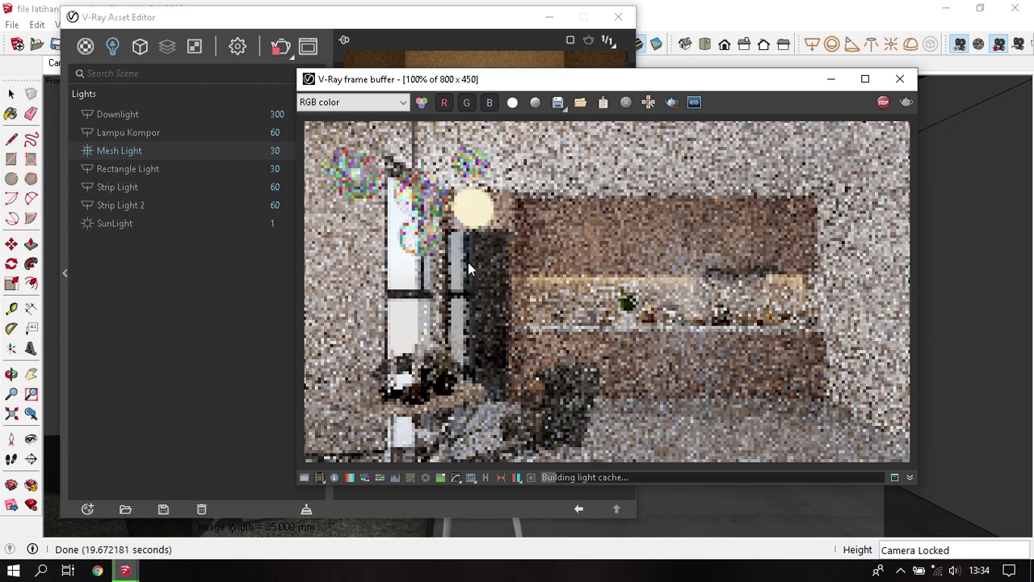
left_click(472, 206)
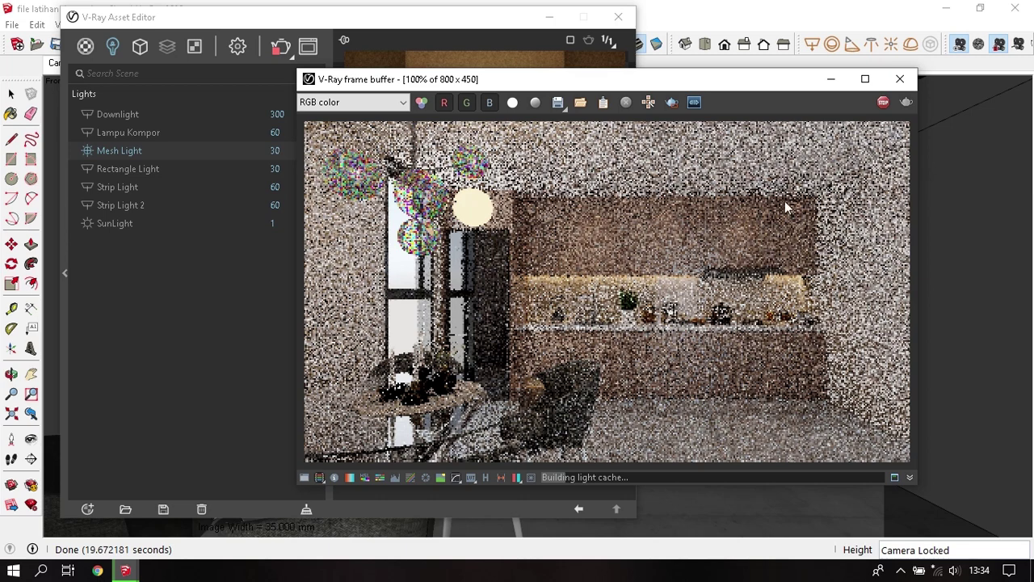
left_click(883, 102)
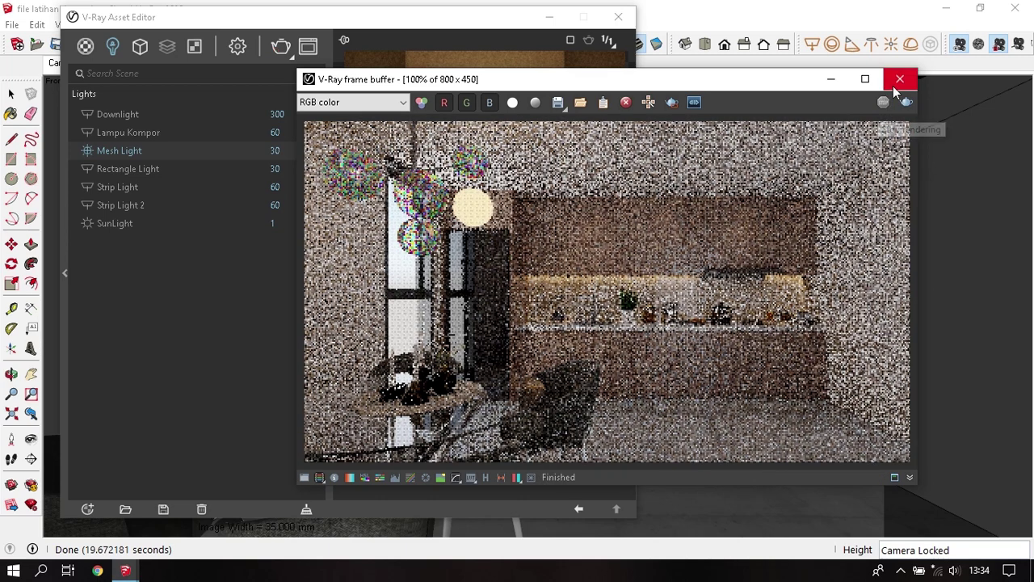
left_click(894, 84)
- Switch off the Mesh Light and re-render the kitchen view from the render settings
left_click(87, 150)
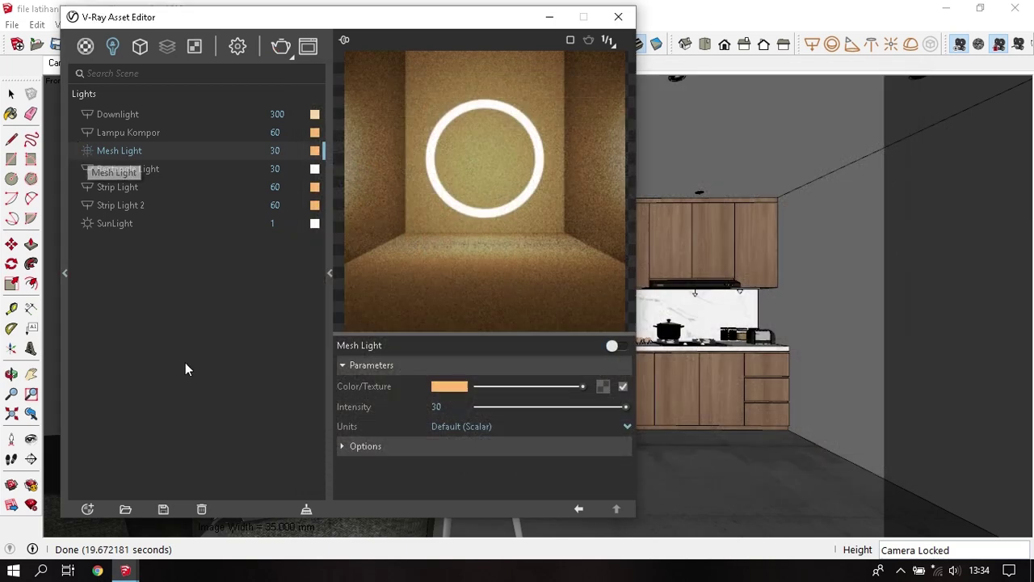
left_click(241, 55)
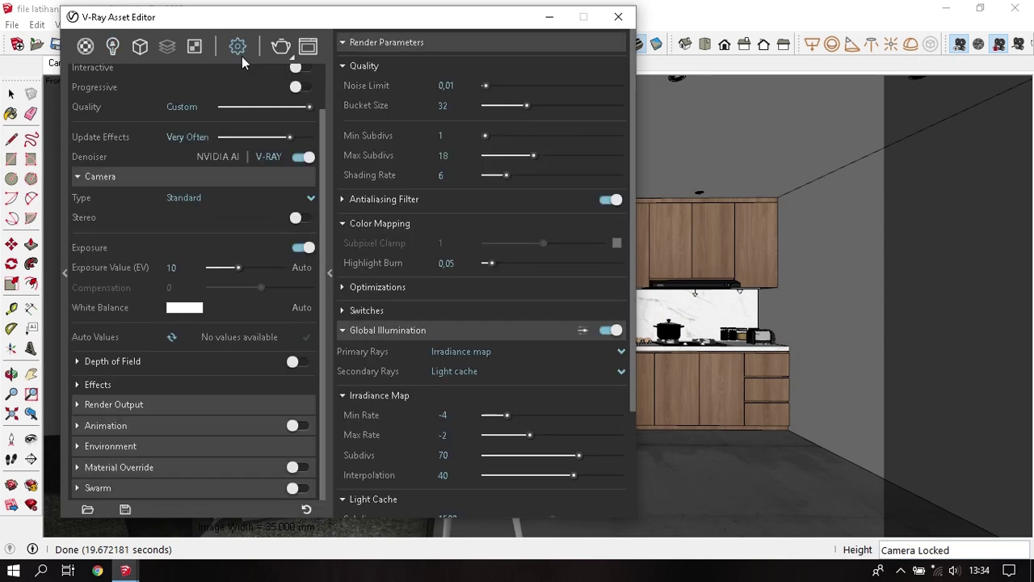
left_click(139, 48)
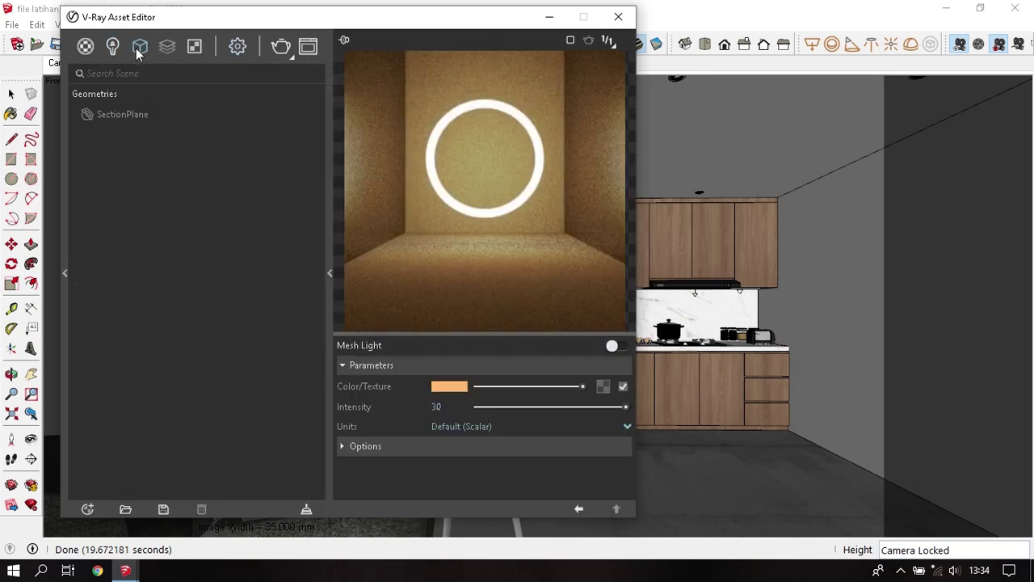
left_click(239, 47)
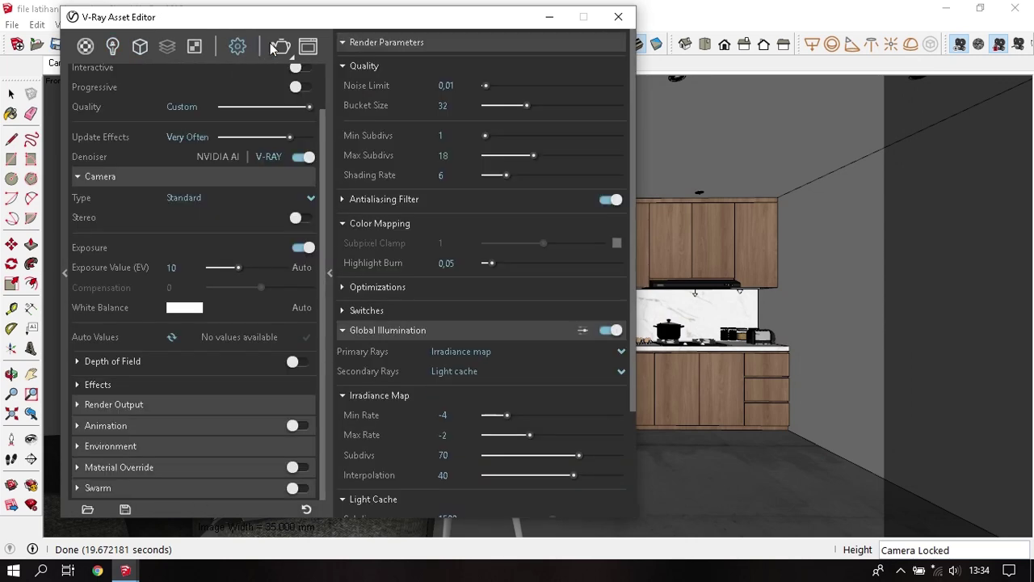
left_click(280, 47)
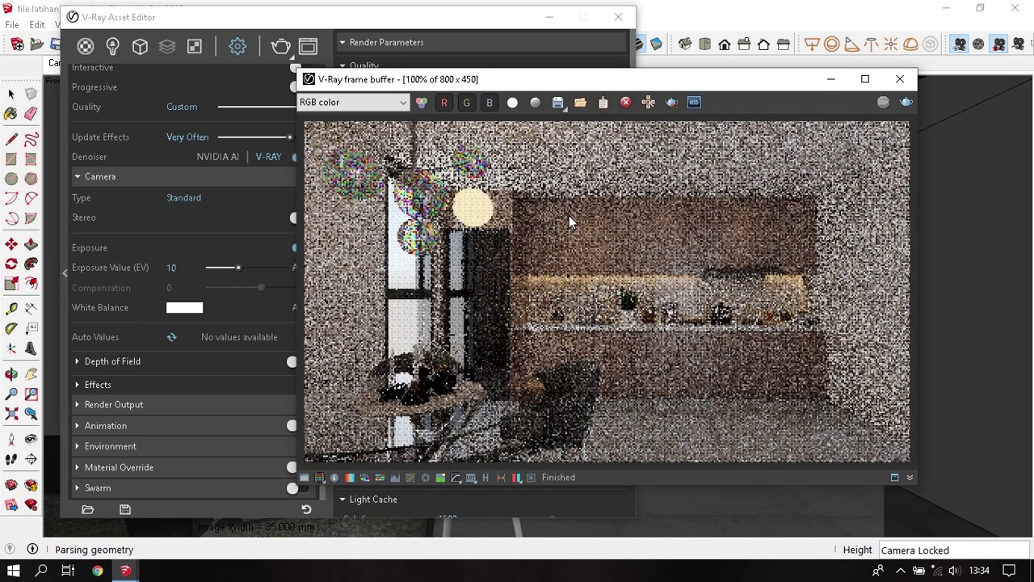
left_click(650, 107)
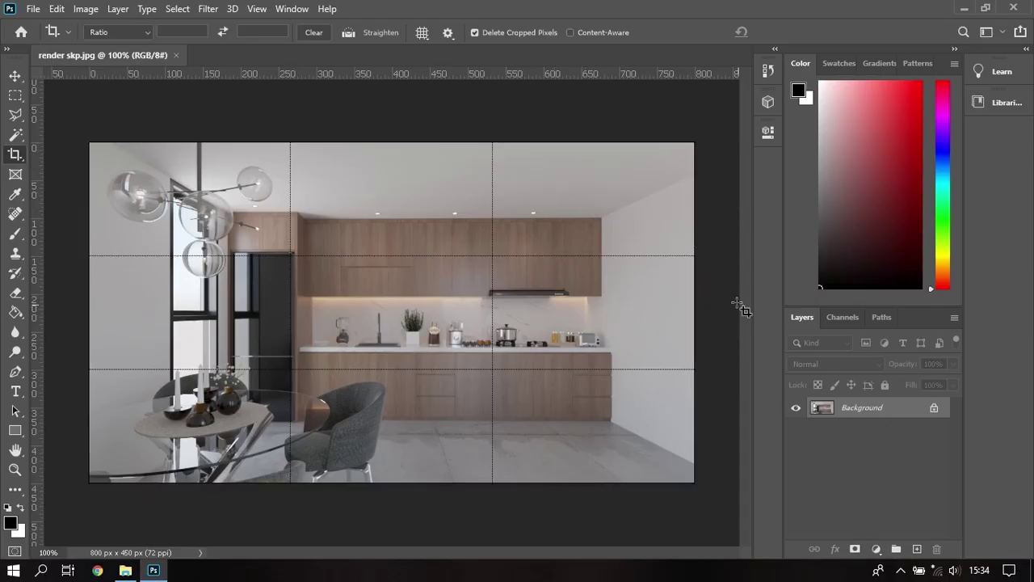
- Add a Levels 1 layer with input levels 11, 1.10 and 244
left_click(876, 549)
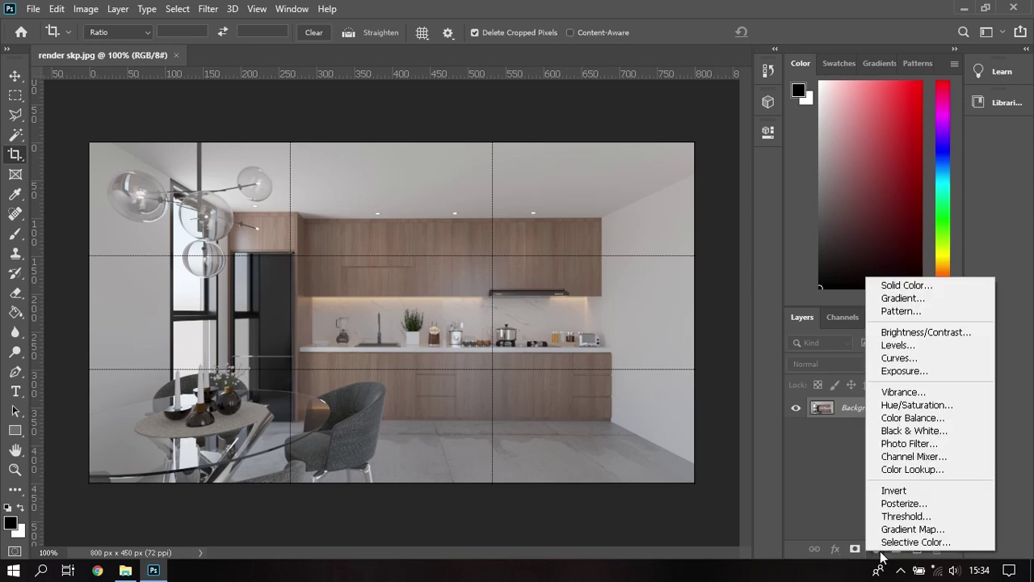
left_click(897, 345)
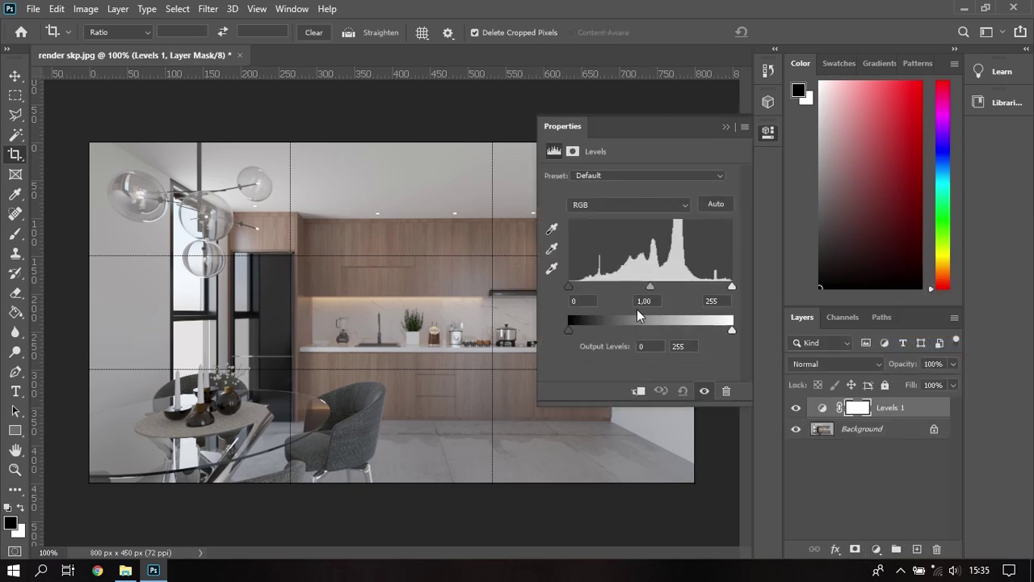
mouse_move(651, 288)
left_mouse_down()
mouse_move(631, 288)
mouse_move(663, 284)
mouse_move(648, 272)
left_mouse_up()
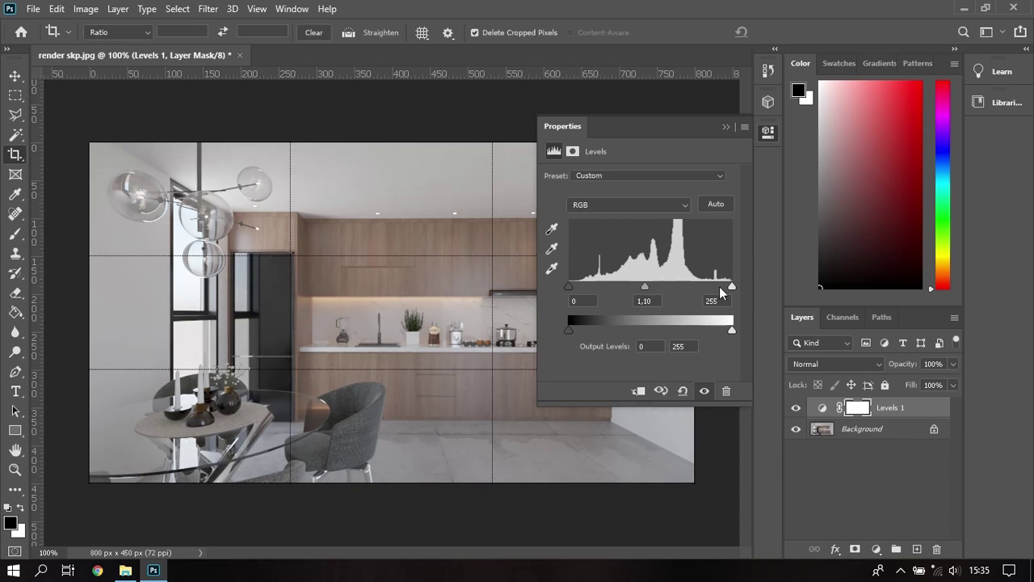
mouse_move(732, 288)
left_mouse_down()
mouse_move(706, 280)
mouse_move(725, 280)
left_mouse_up()
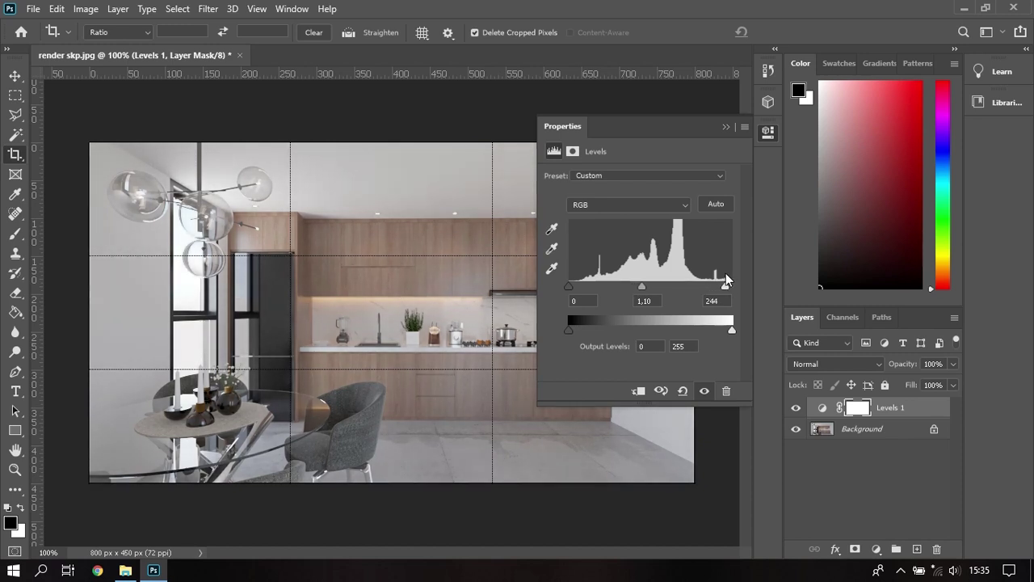
left_click_drag(569, 286, 577, 282)
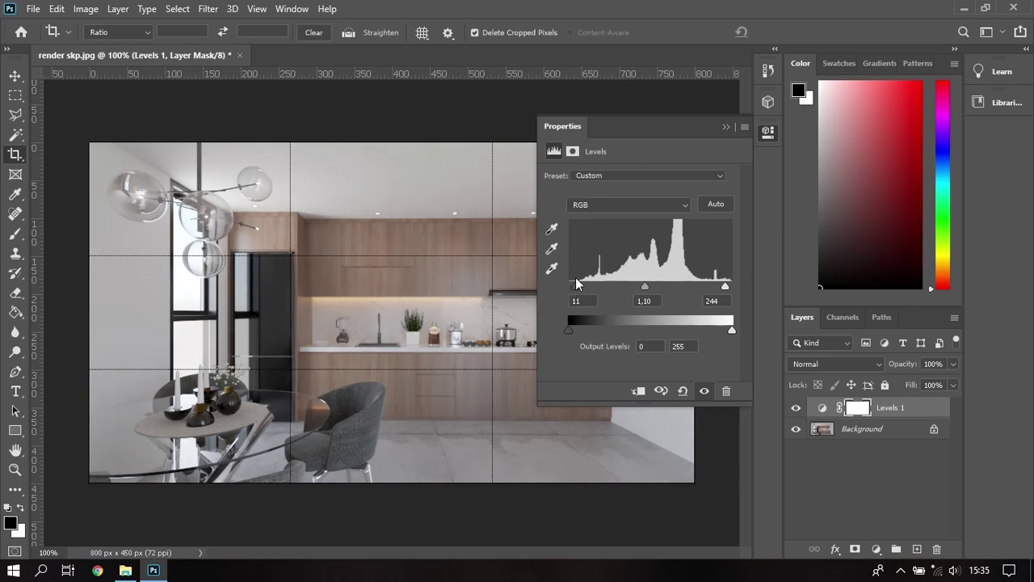
left_click(854, 487)
left_click(725, 126)
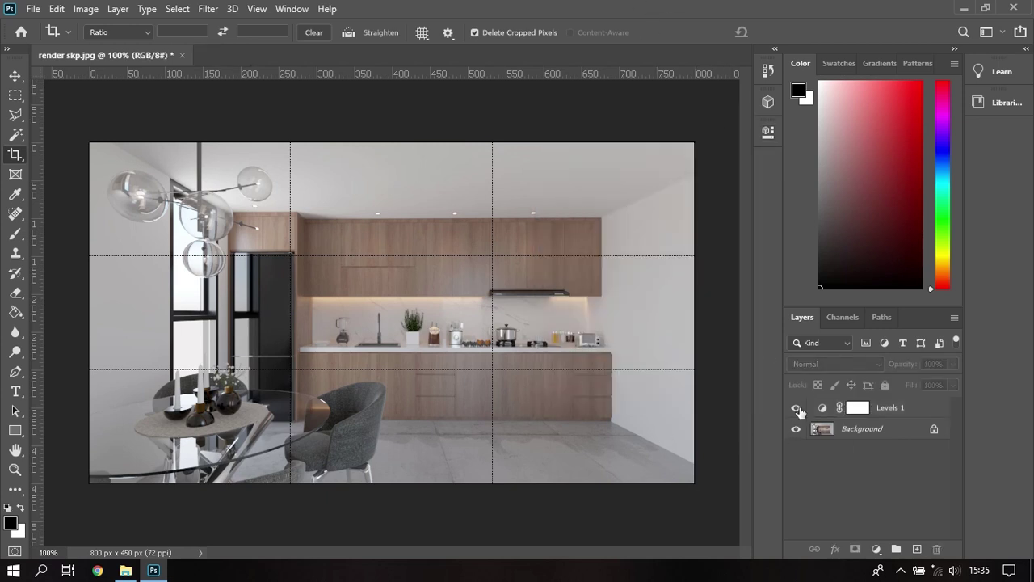
- Toggle the Levels 1 layer off and on to compare the render
left_click(798, 408)
left_click(797, 409)
left_click(796, 408)
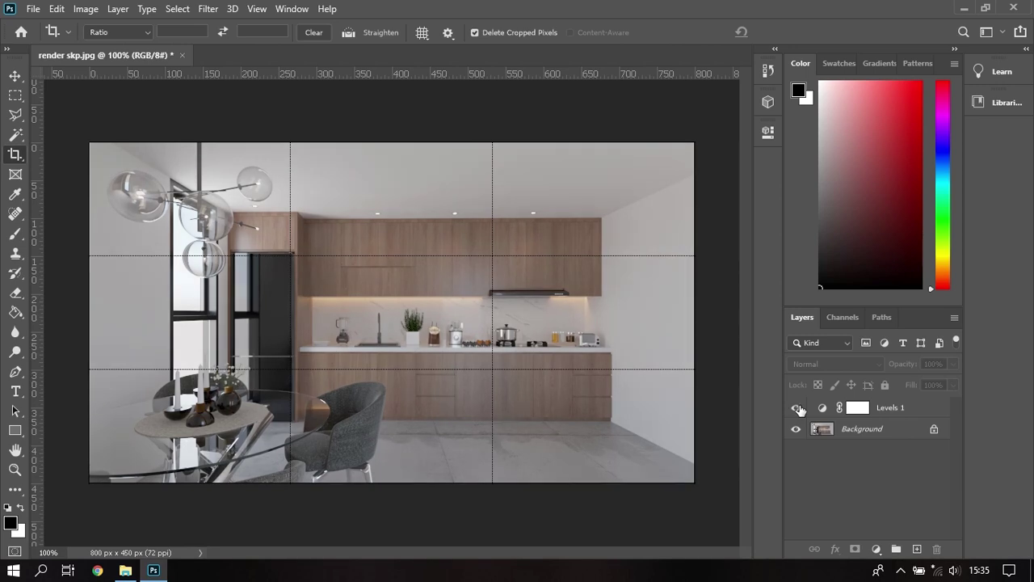
left_click(797, 408)
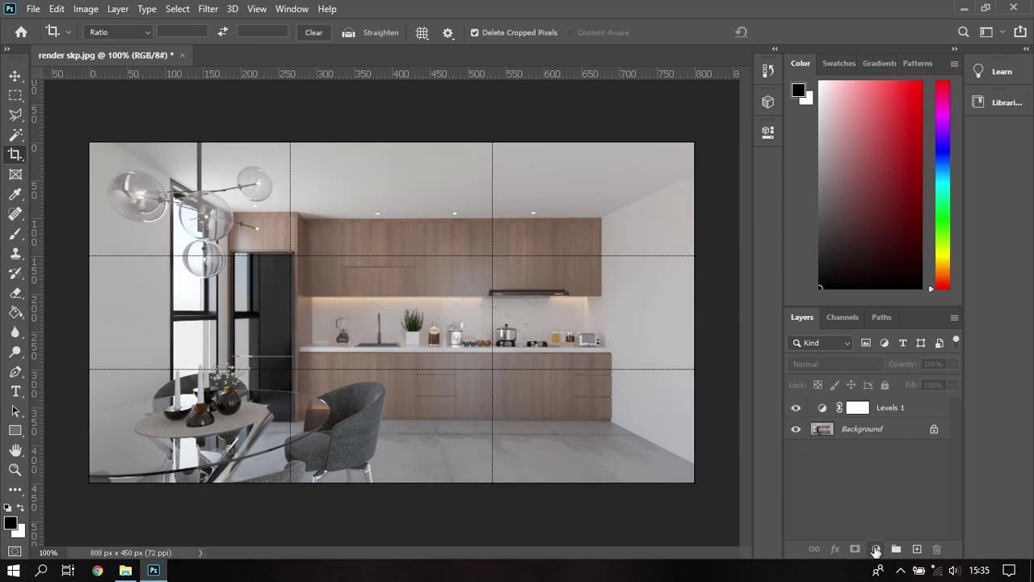
- Add a Hue/Saturation layer with saturation -10 and toggle it to compare
left_click(876, 551)
left_click(899, 400)
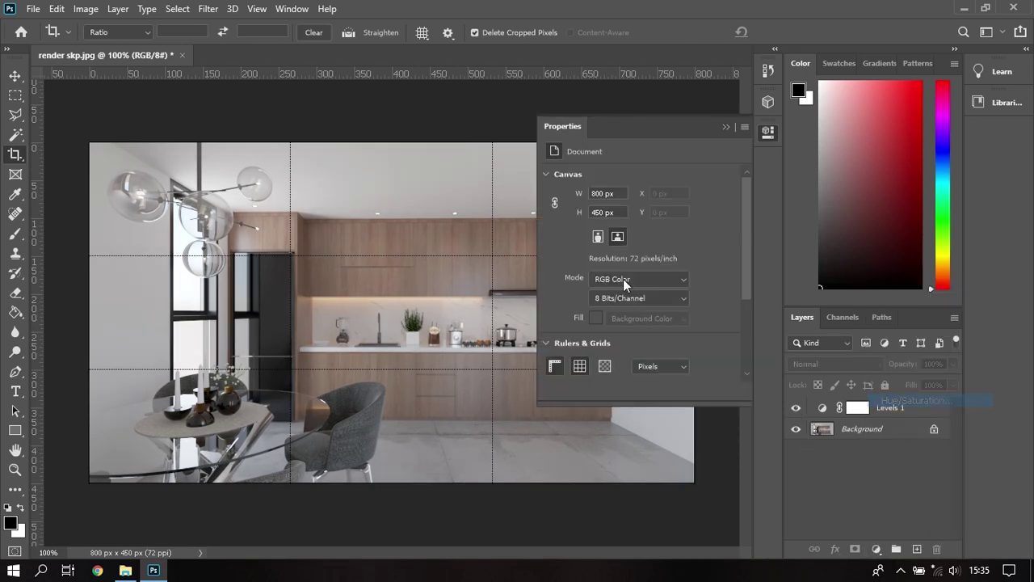
left_click(710, 248)
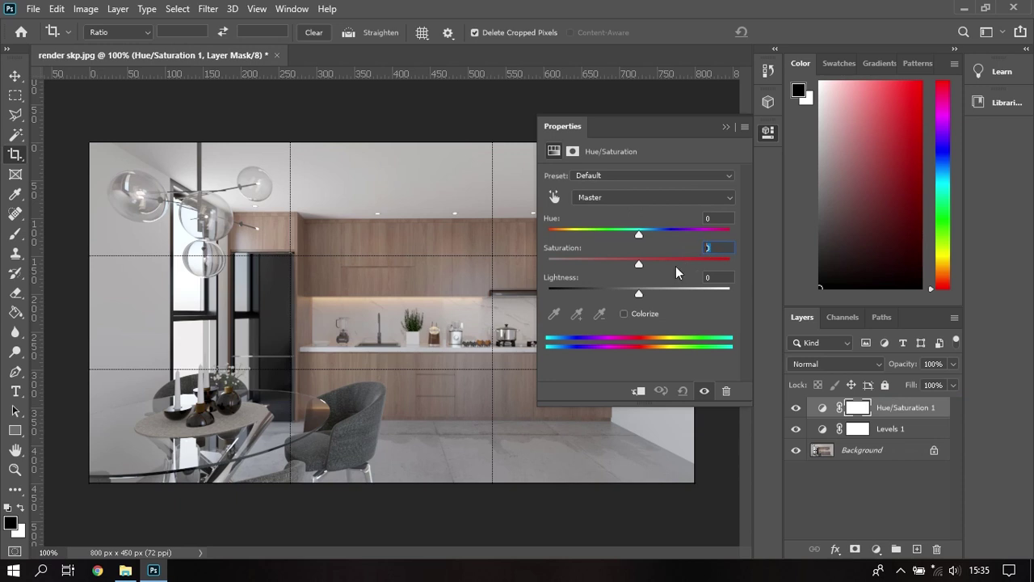
type("-10")
left_click(726, 127)
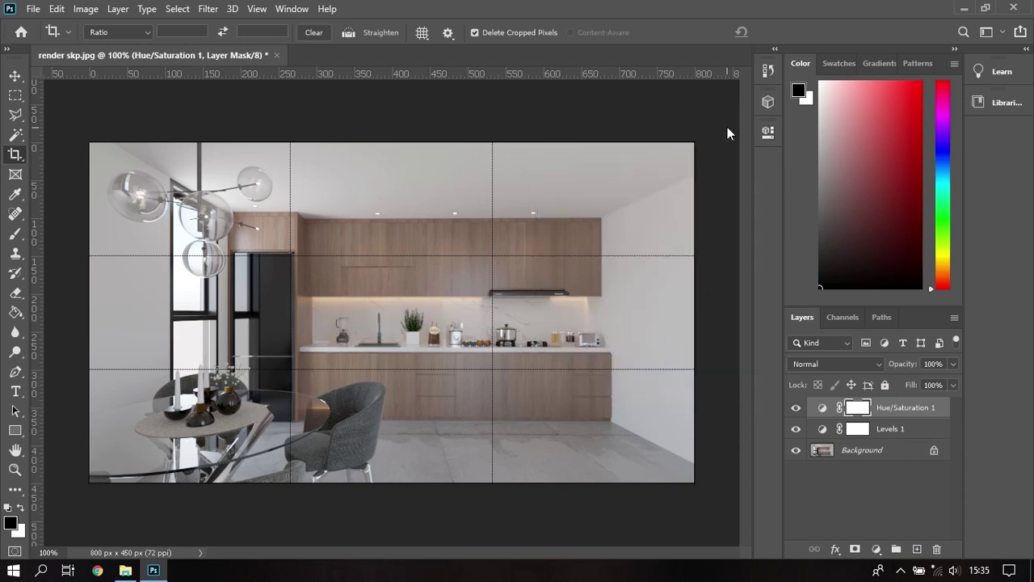
left_click(796, 408)
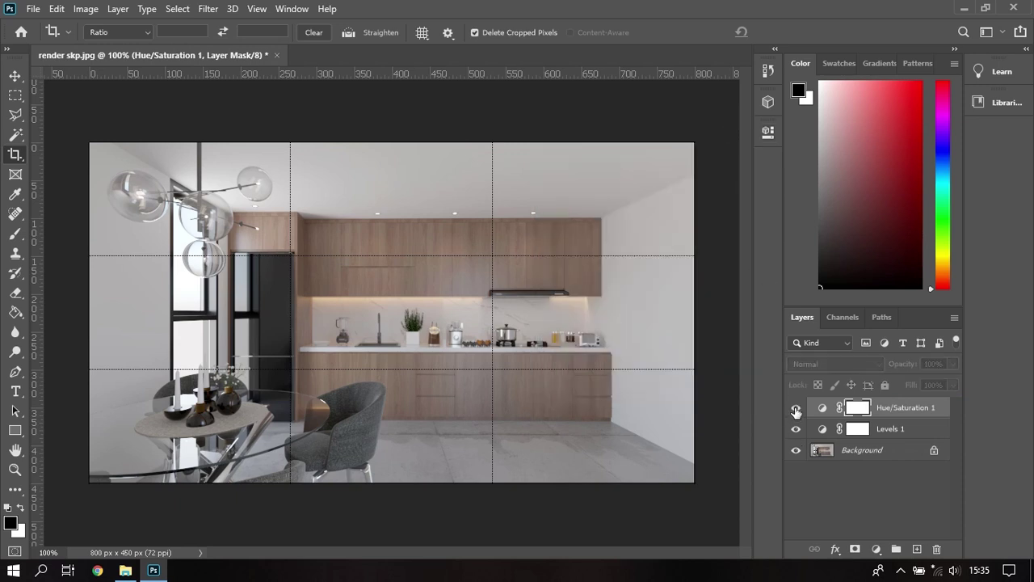
left_click(796, 409)
left_click(796, 410)
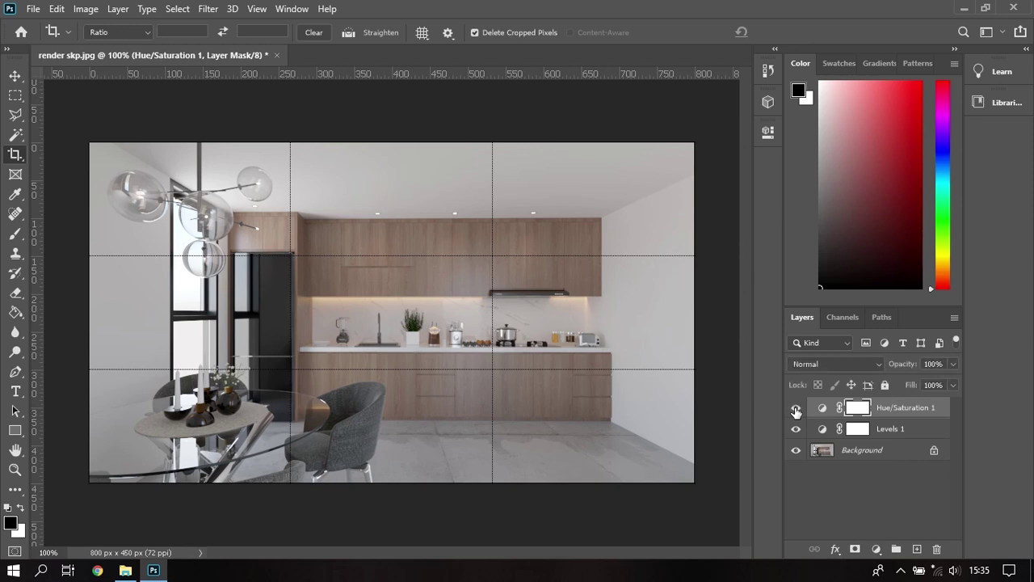
left_click(832, 508)
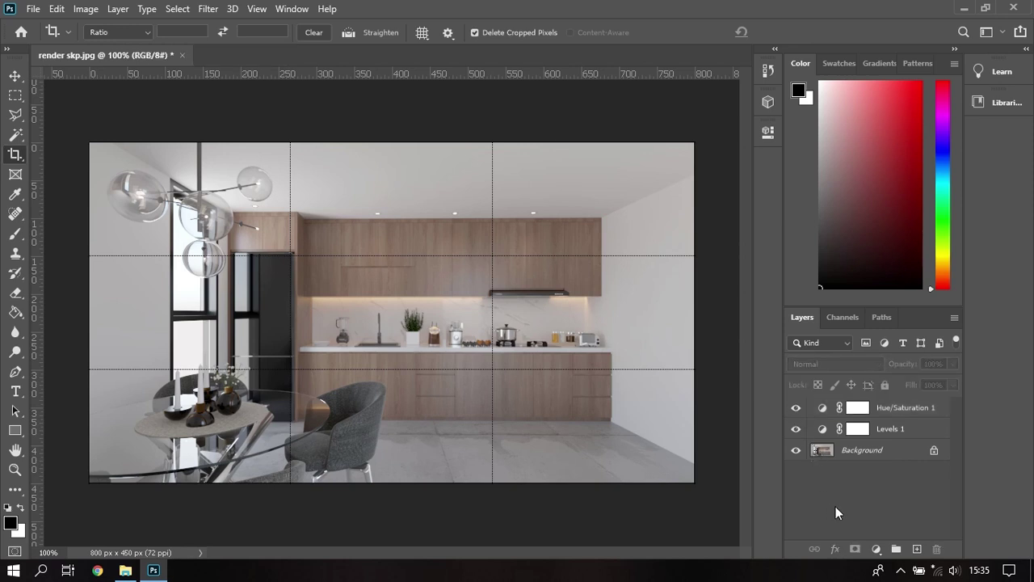
- Add a trial Color Balance layer with midtones Cyan/Red 5 and Yellow/Blue -5
left_click(873, 548)
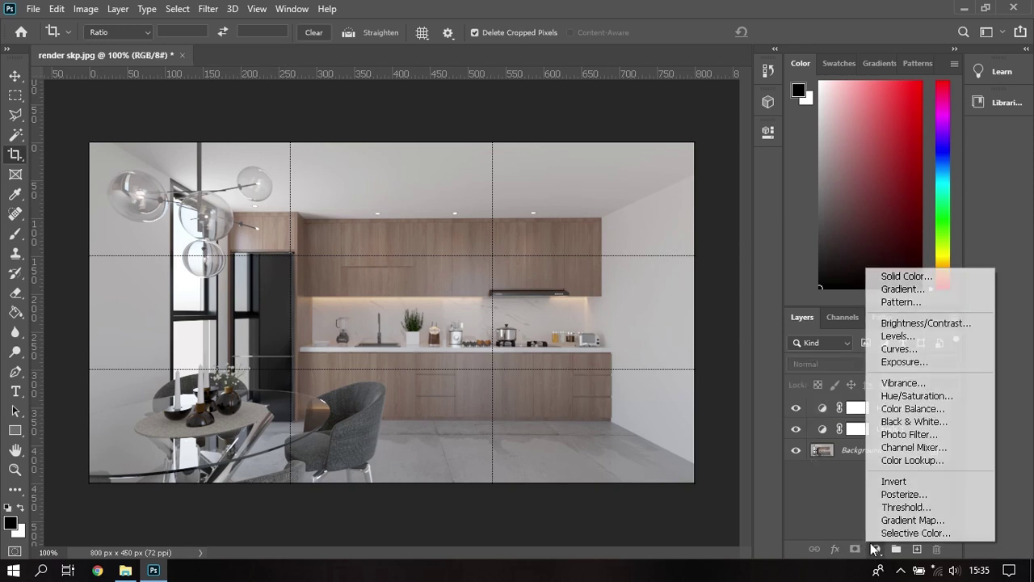
left_click(910, 410)
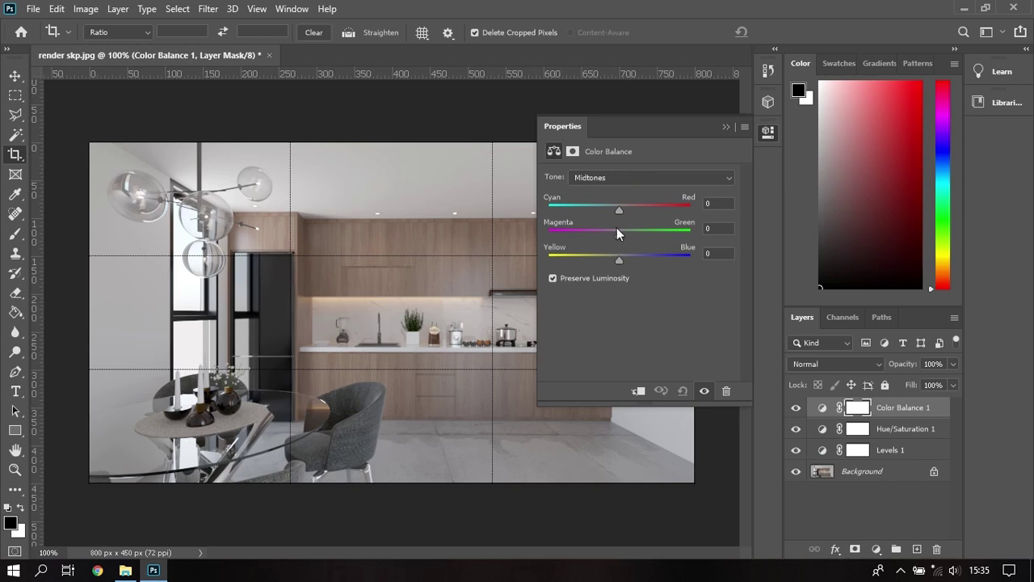
left_click(709, 205)
type("5")
left_click(708, 254)
type("-5")
key("Return")
left_click(796, 408)
left_click(797, 410)
- Reset the midtones to 0 and set shadows Cyan/Red 5, Yellow/Blue -5 instead
double_click(723, 204)
type("0")
double_click(711, 255)
double_click(716, 253)
type("0")
left_click(663, 173)
left_click(663, 188)
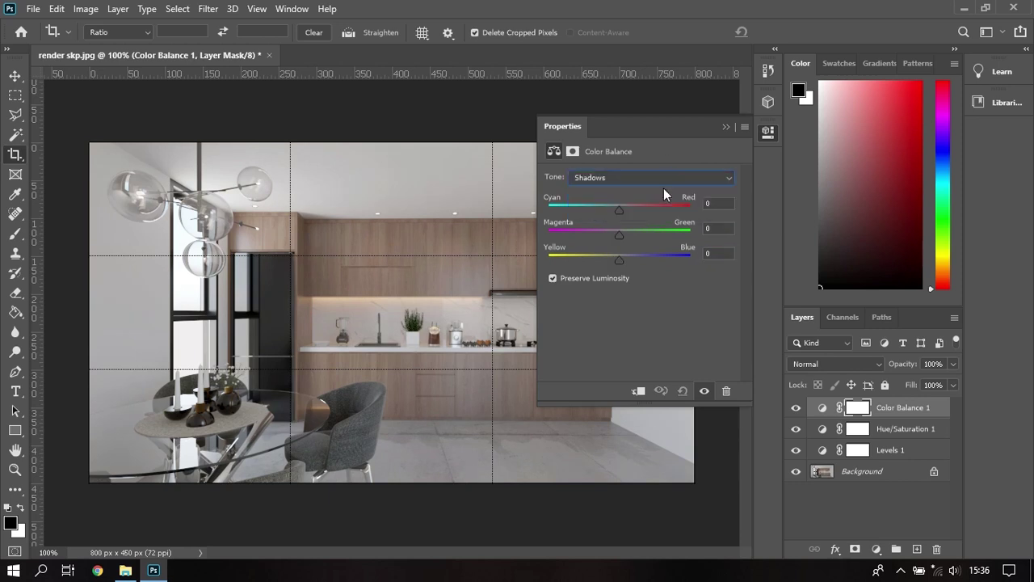
double_click(716, 207)
type("5")
double_click(727, 255)
type("-5")
- Compare the Color Balance effect, then delete the Color Balance 1 layer
left_click(796, 408)
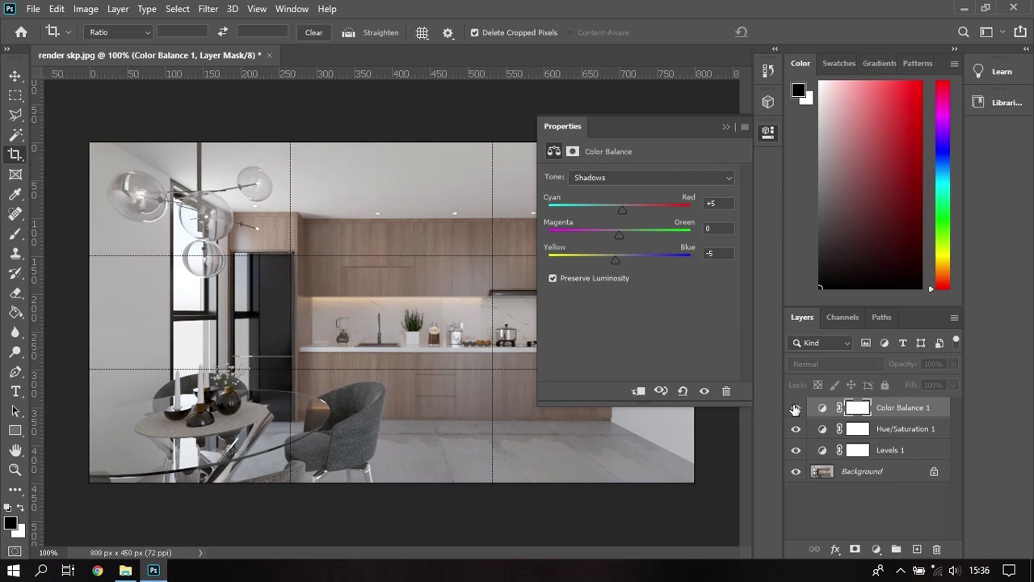
left_click(795, 408)
left_click(796, 408)
left_click(796, 408)
left_click(726, 127)
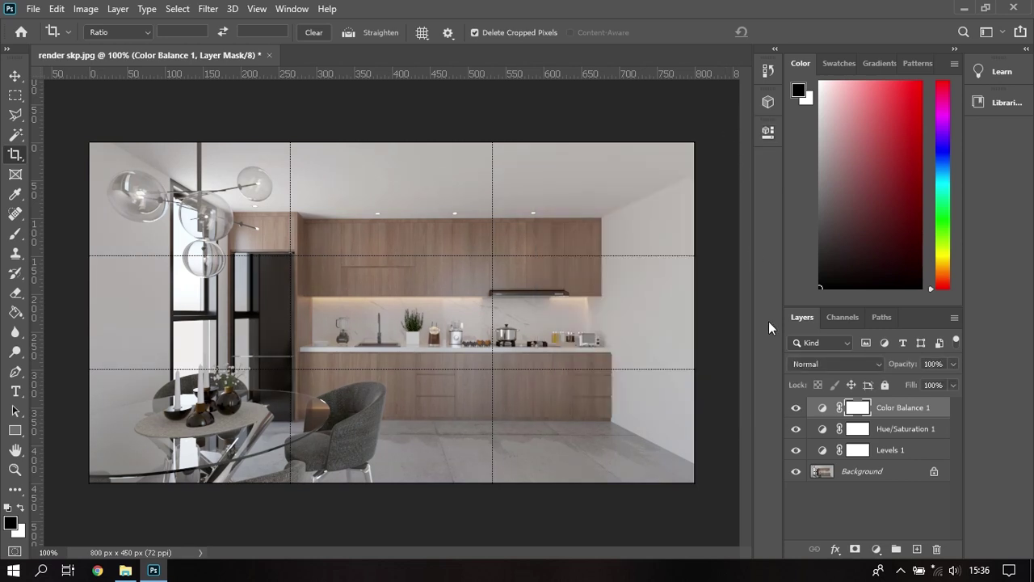
key("Delete")
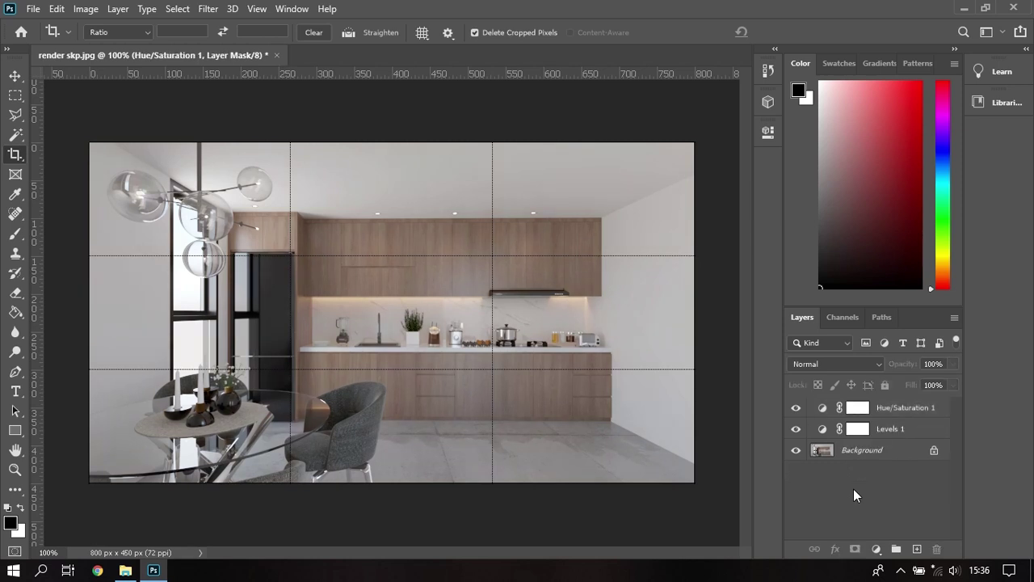
- Add a Brightness/Contrast layer with contrast 50 and brightness 29, and compare it
left_click(876, 548)
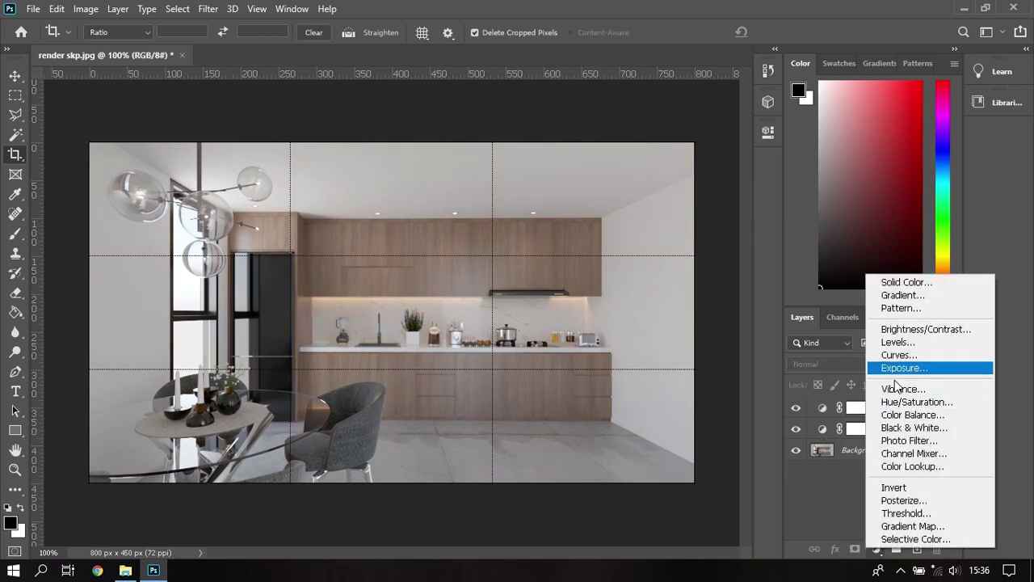
left_click(897, 408)
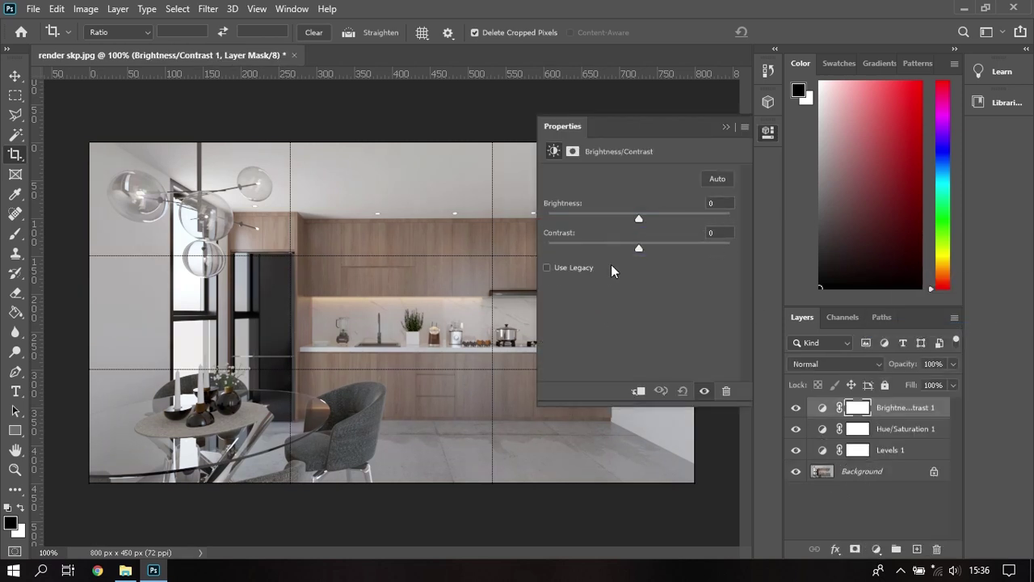
left_click_drag(640, 247, 682, 248)
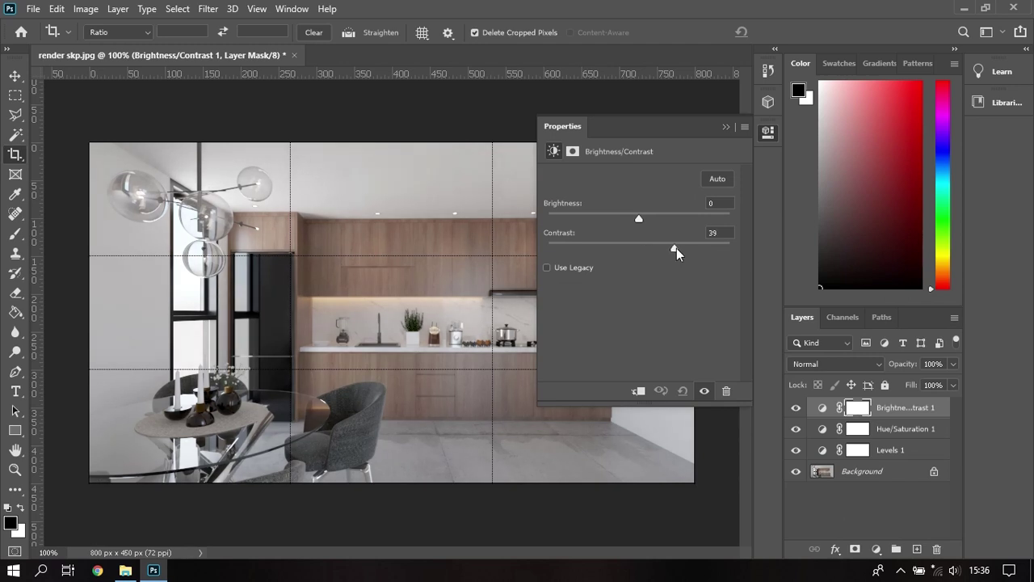
double_click(722, 232)
type("50")
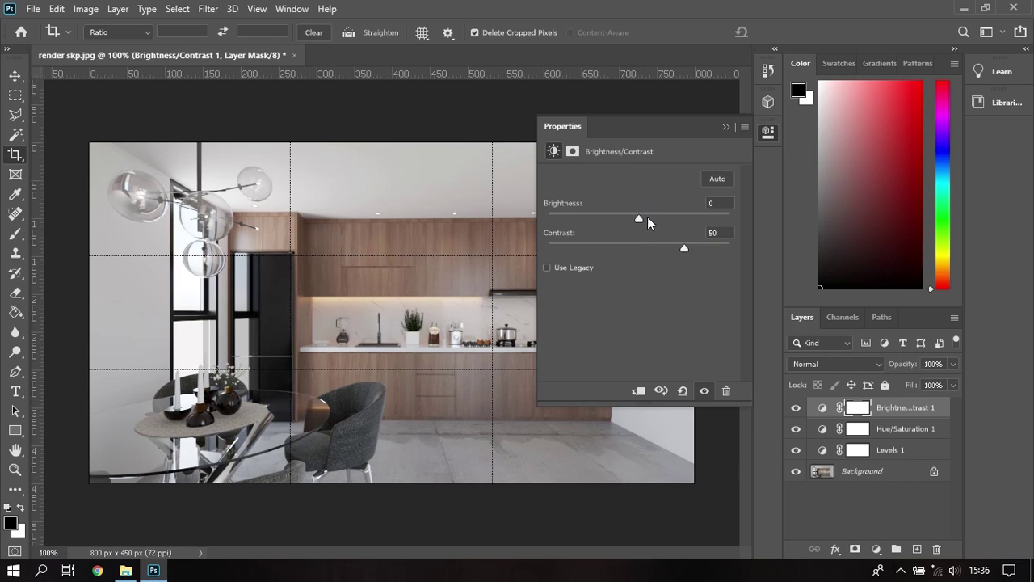
left_click_drag(639, 219, 657, 217)
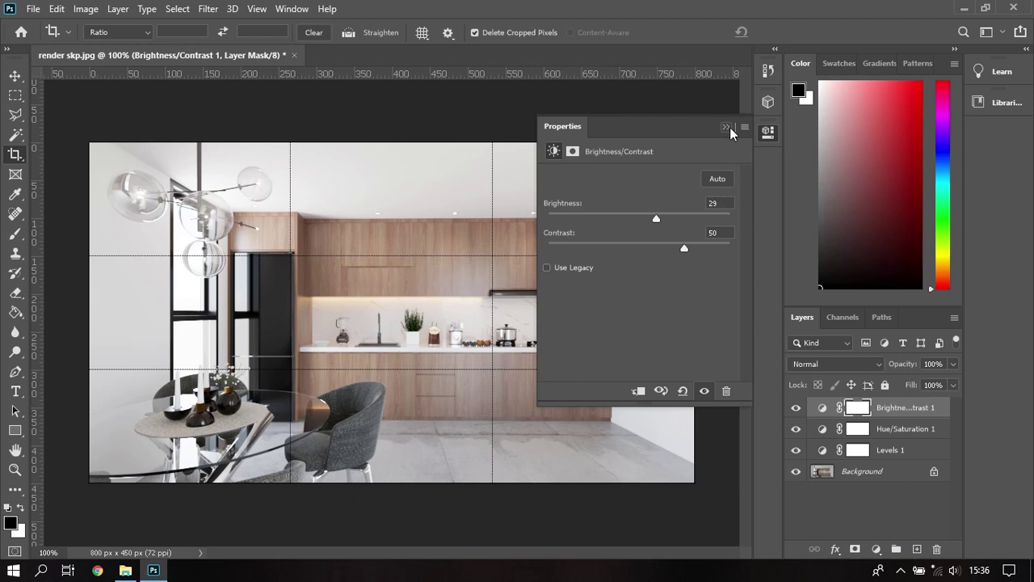
left_click(726, 127)
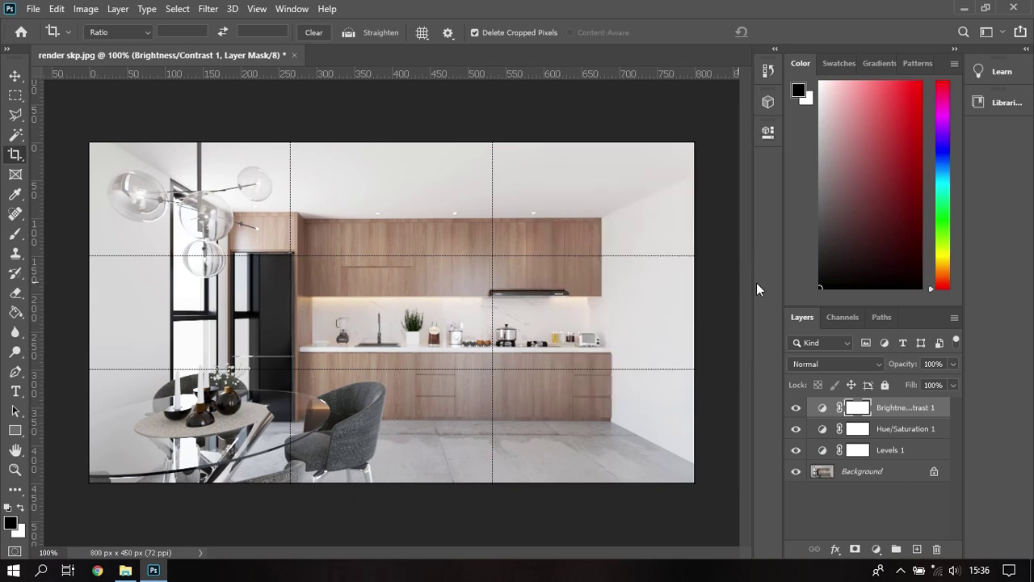
left_click(796, 407)
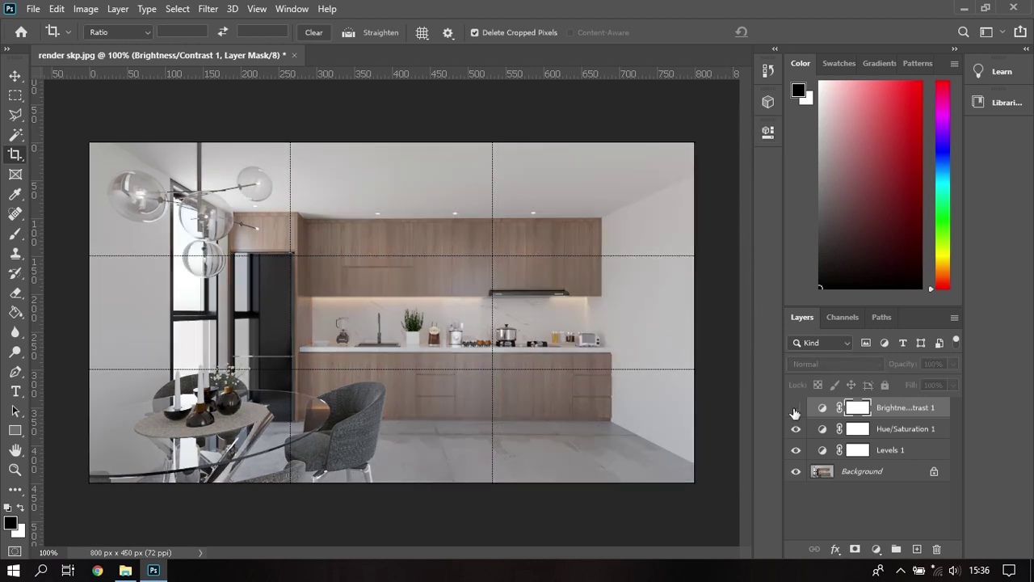
left_click(796, 407)
- Lower the Brightness/Contrast layer's brightness to 10
double_click(822, 408)
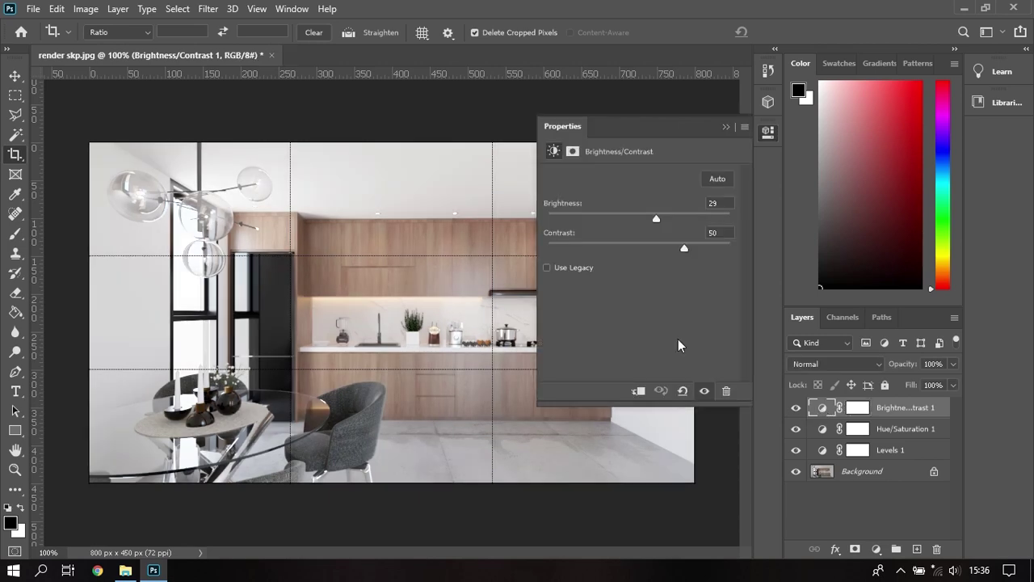
double_click(713, 202)
type("1")
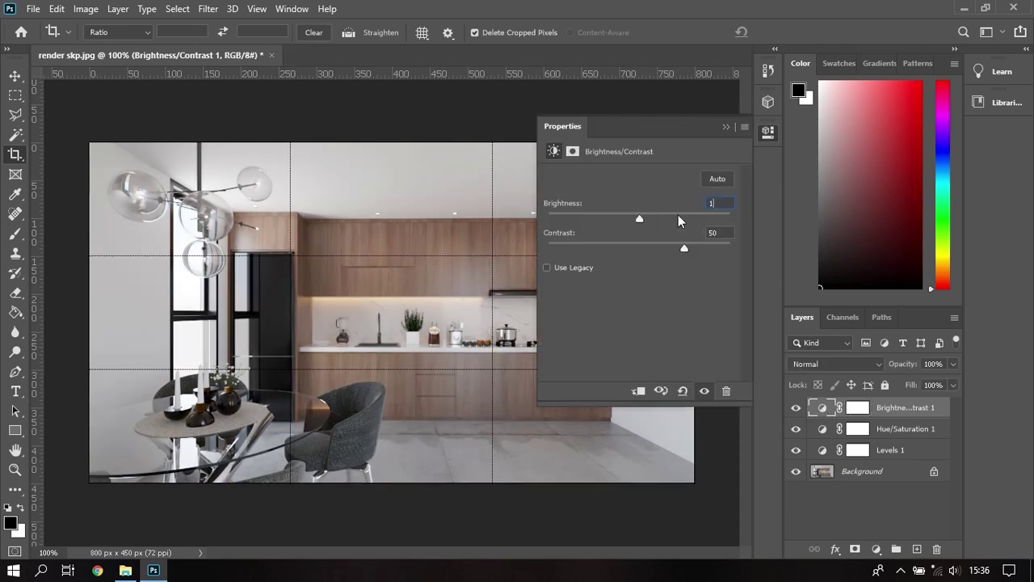
type("0")
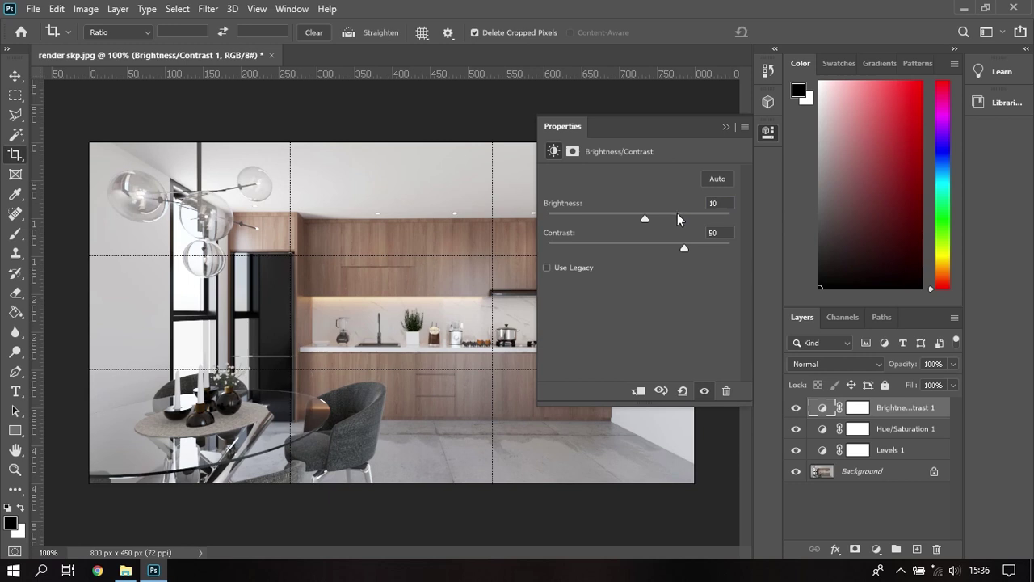
left_click(725, 127)
left_click(817, 505)
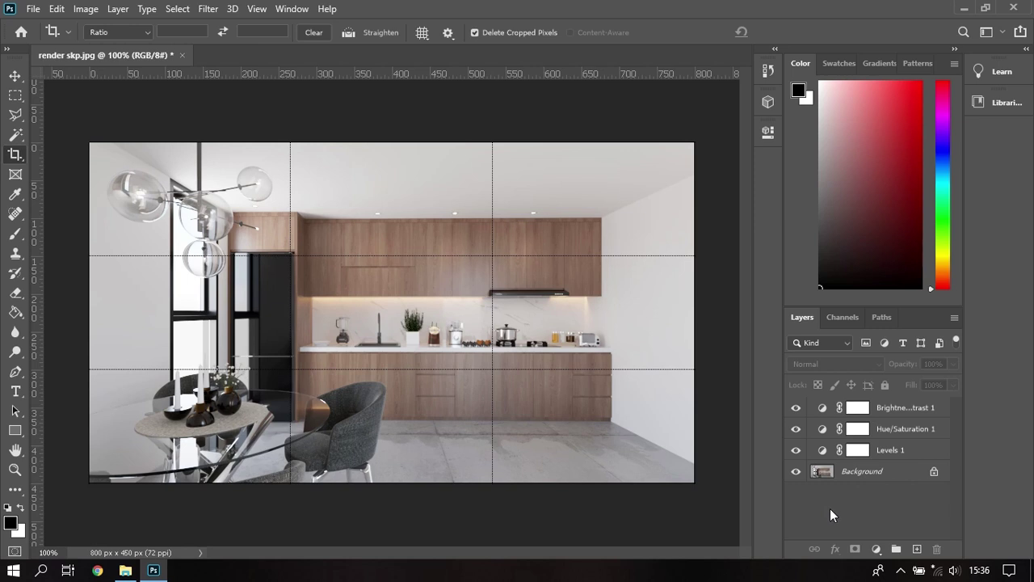
- Stamp the visible layers into a new Layer 1 and apply Camera Raw's Auto tone
key("ctrl+shift+alt+e")
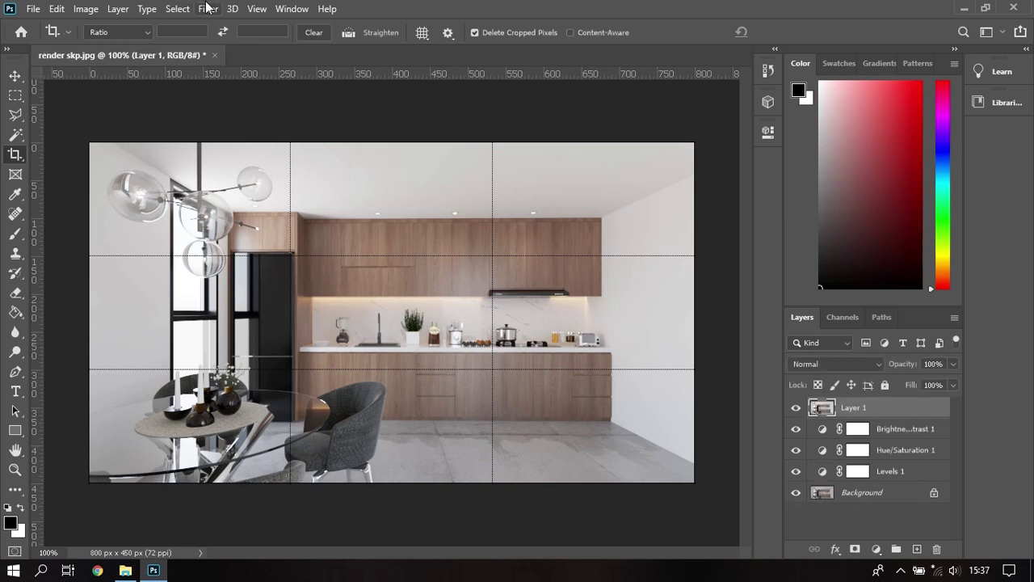
left_click(208, 8)
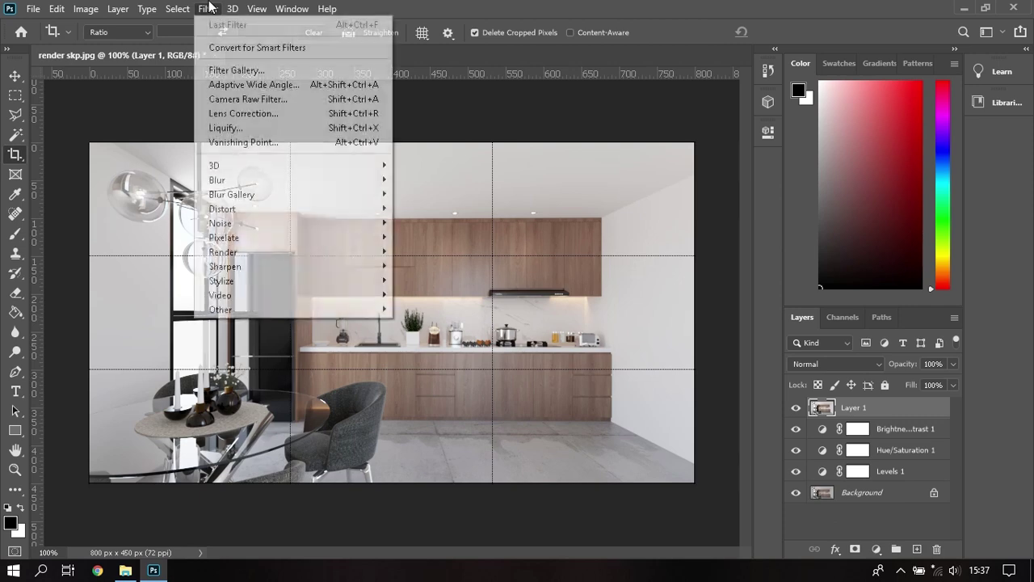
left_click(256, 103)
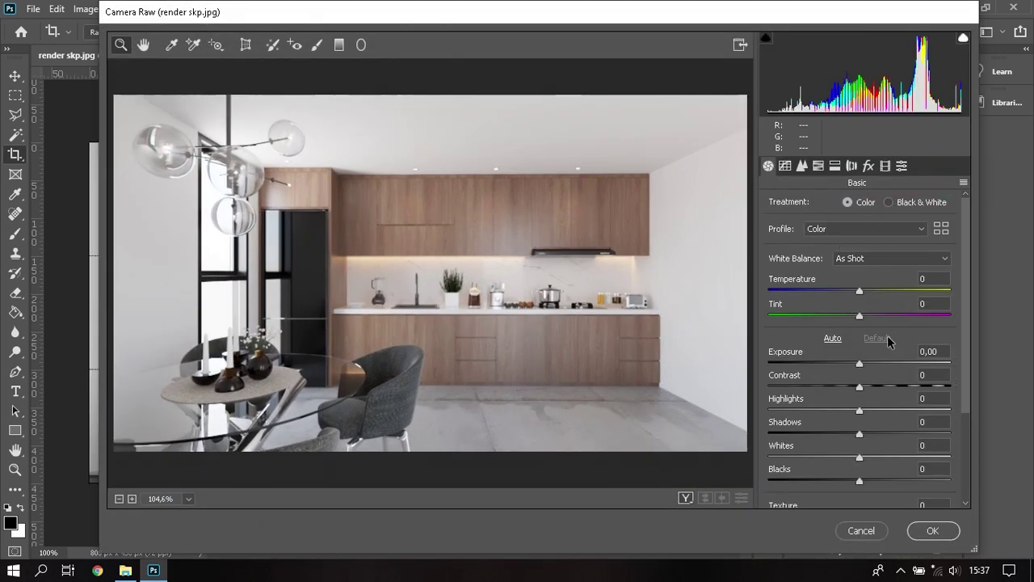
left_click(832, 338)
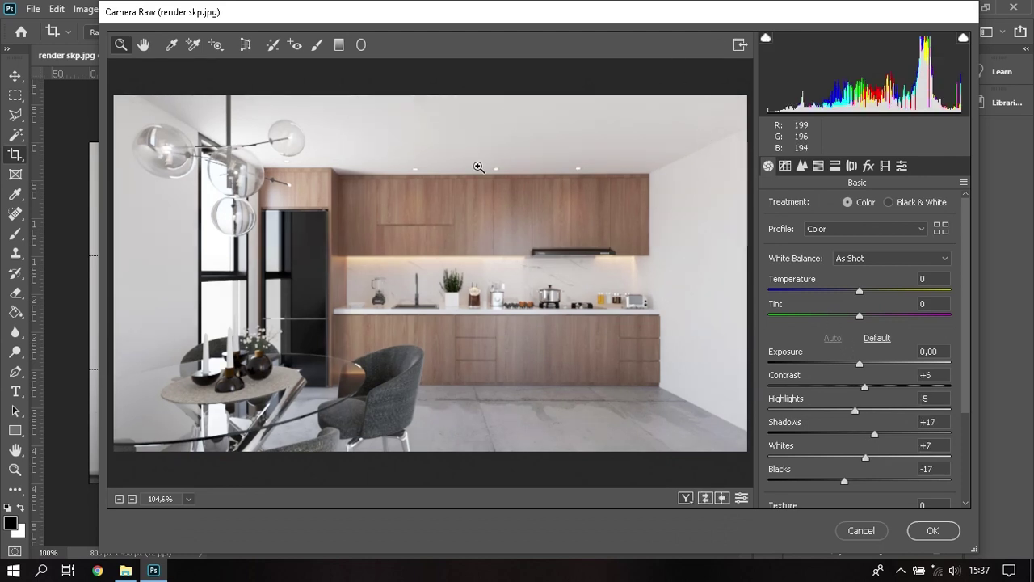
- Compare the before and after views, then commit the Camera Raw correction
left_click(707, 499)
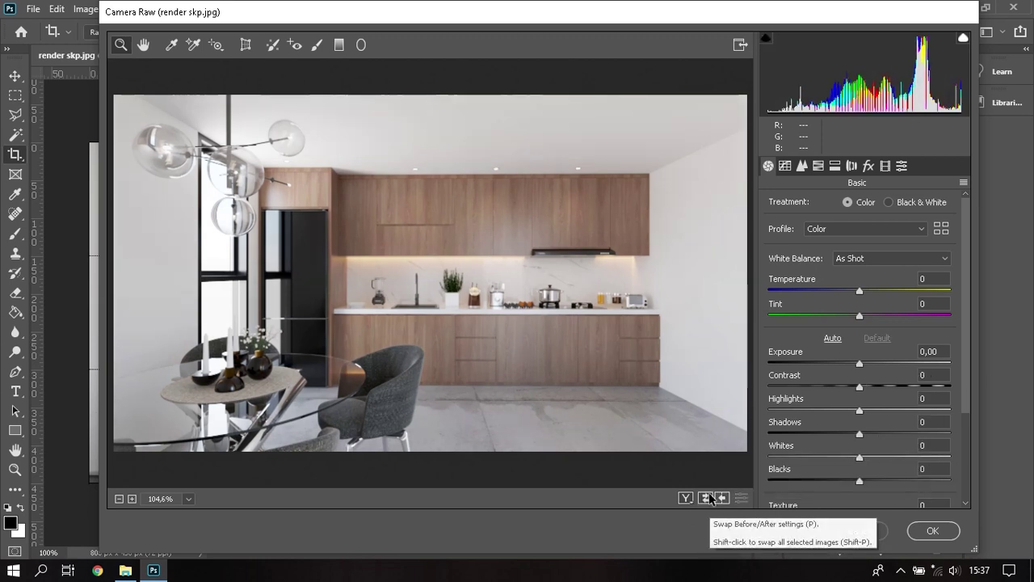
left_click(708, 499)
left_click(708, 498)
left_click(707, 498)
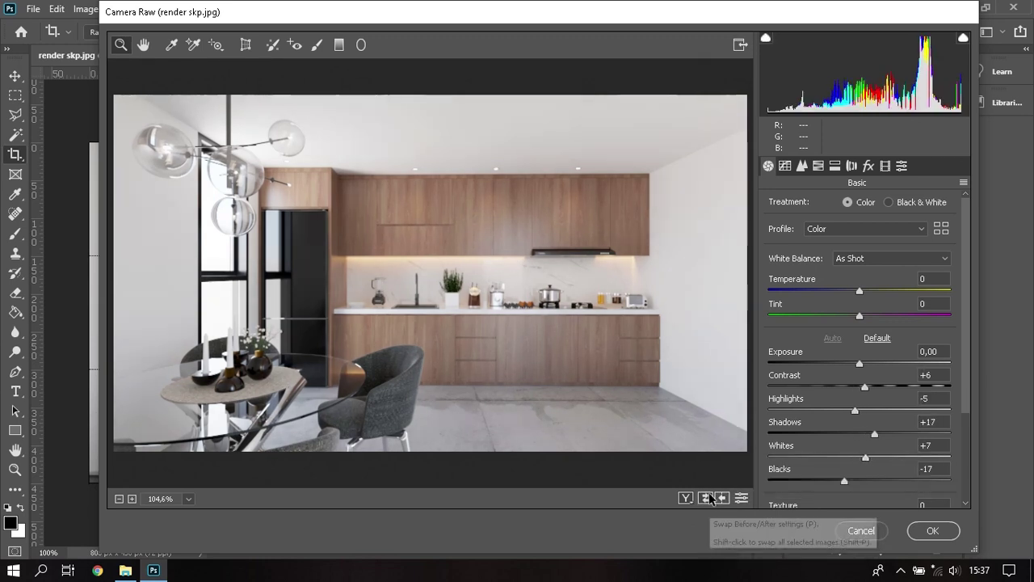
left_click(710, 498)
left_click(710, 498)
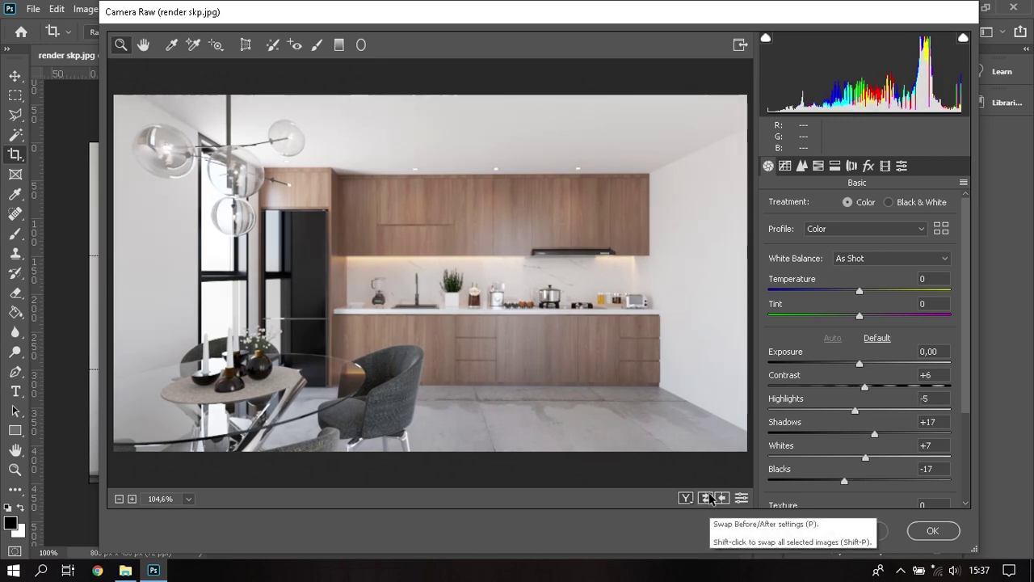
left_click(928, 530)
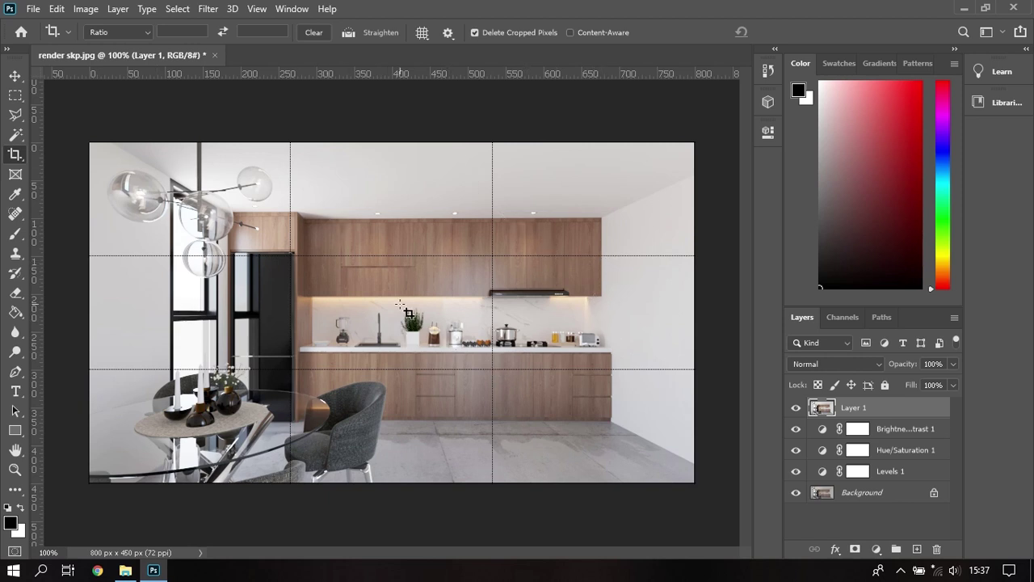
- Select the Move tool
left_click(14, 76)
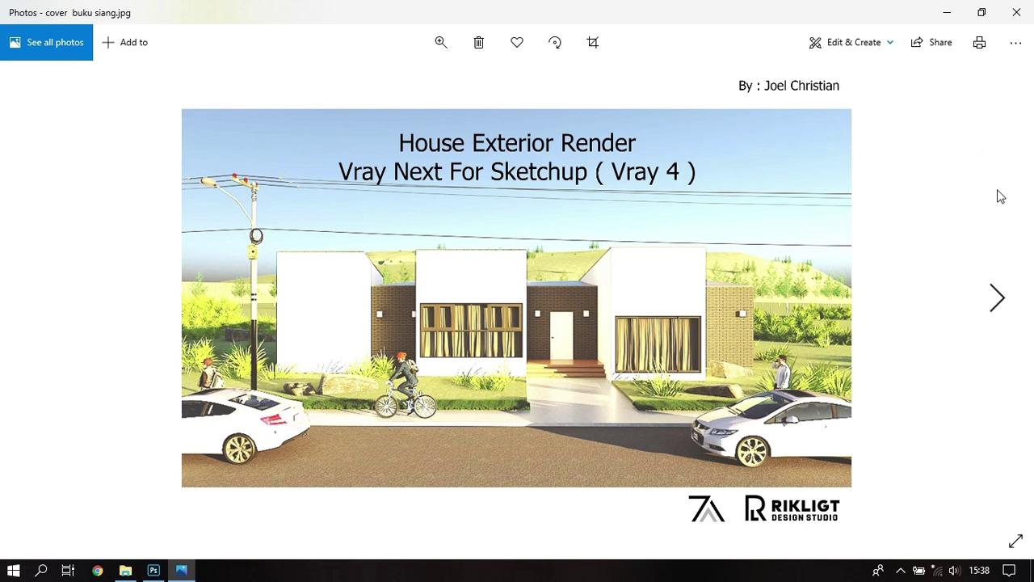
- Step back and forth through the cover images, stopping on cover buku malam.jpg
key("Right")
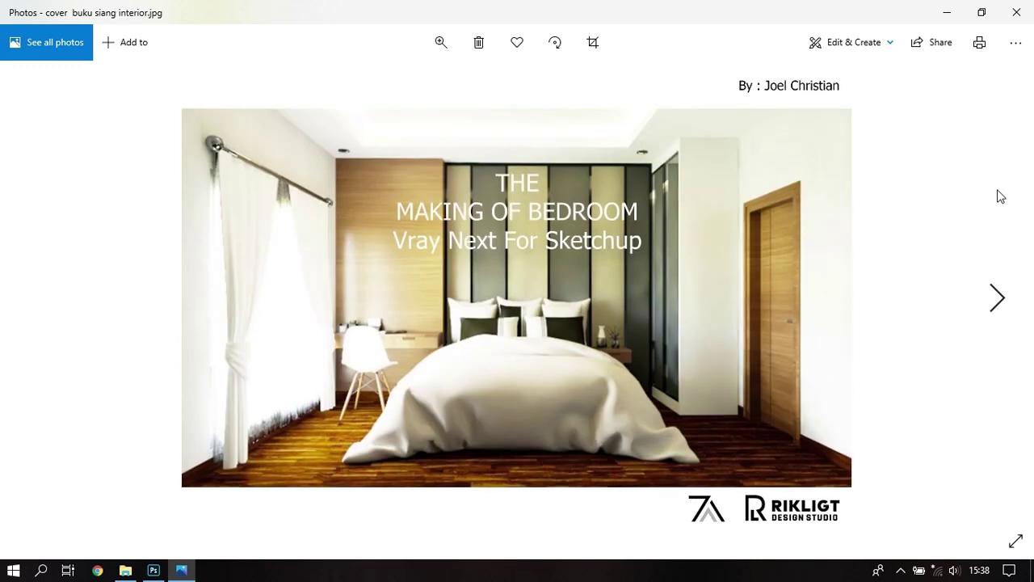
key("Right")
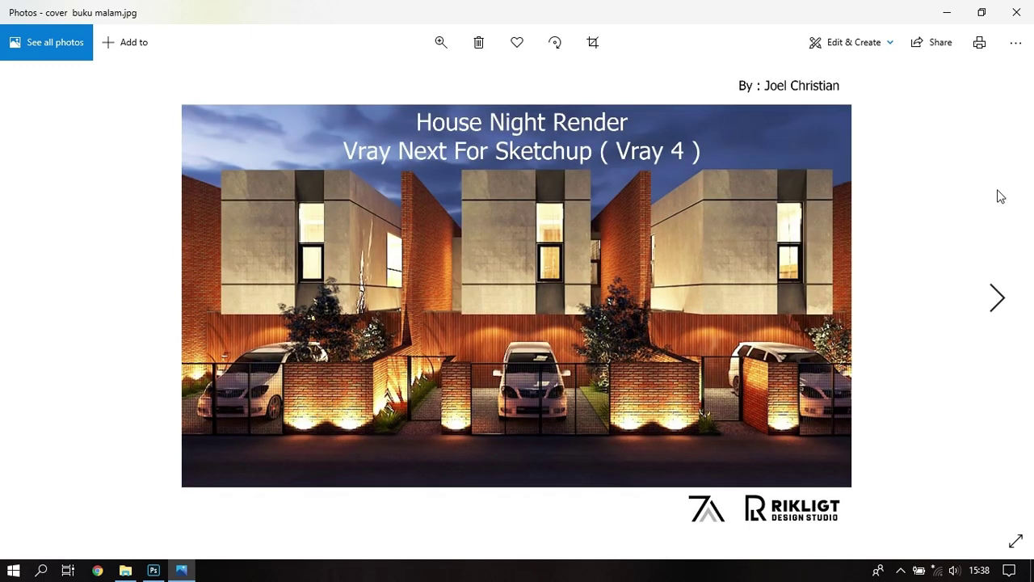
key("Right")
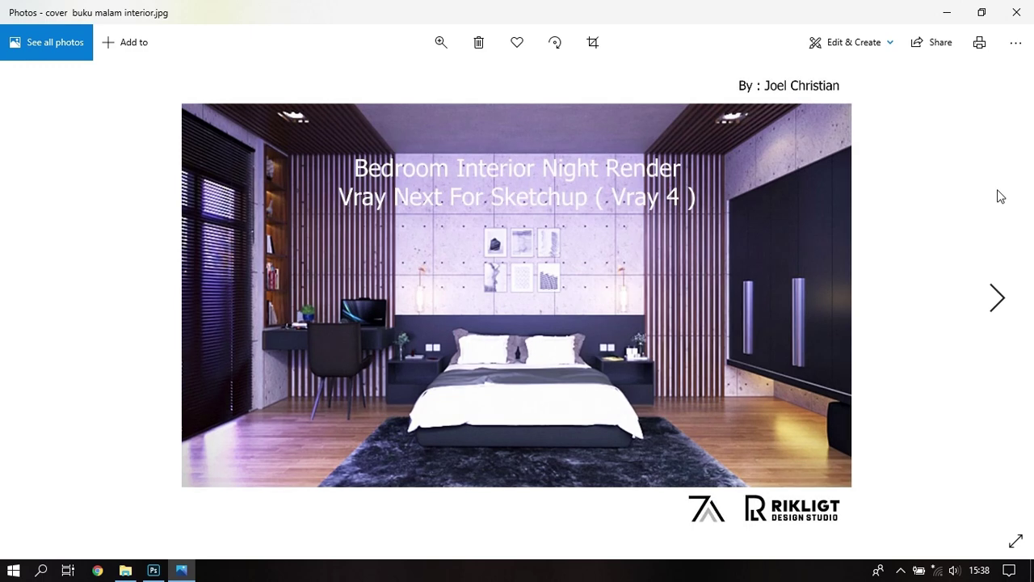
key("Left")
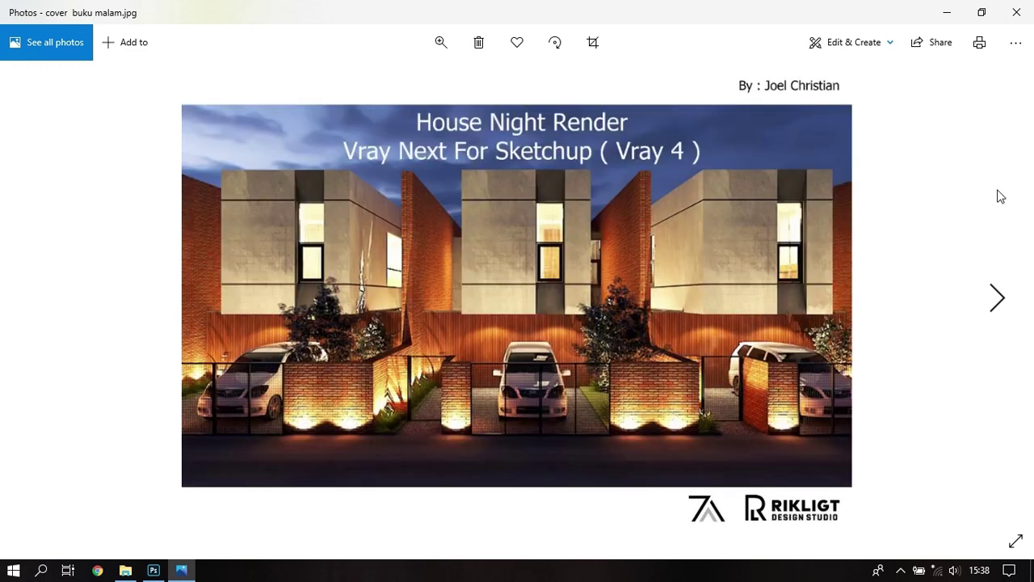
key("Left")
key("Left")
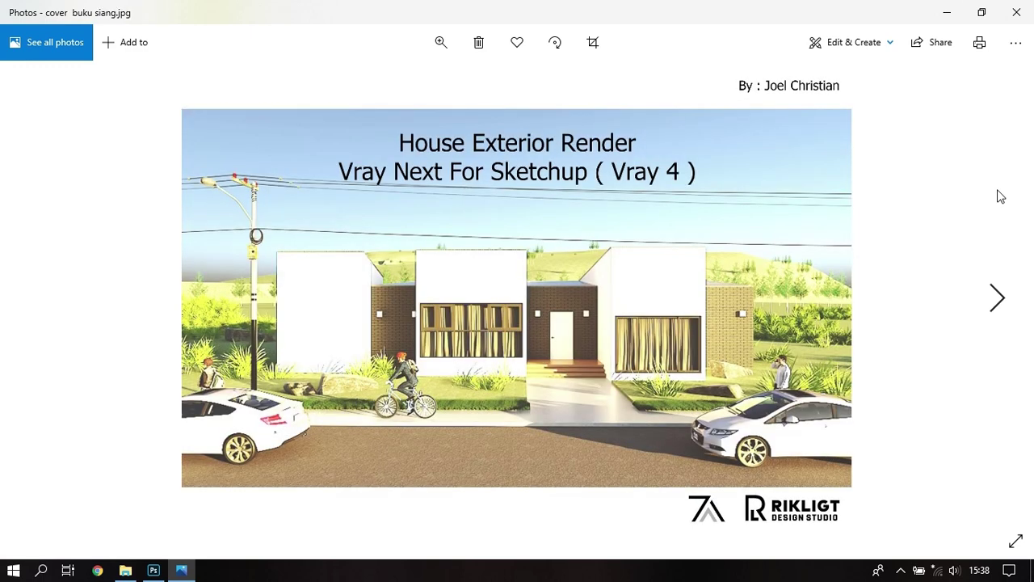
key("Right")
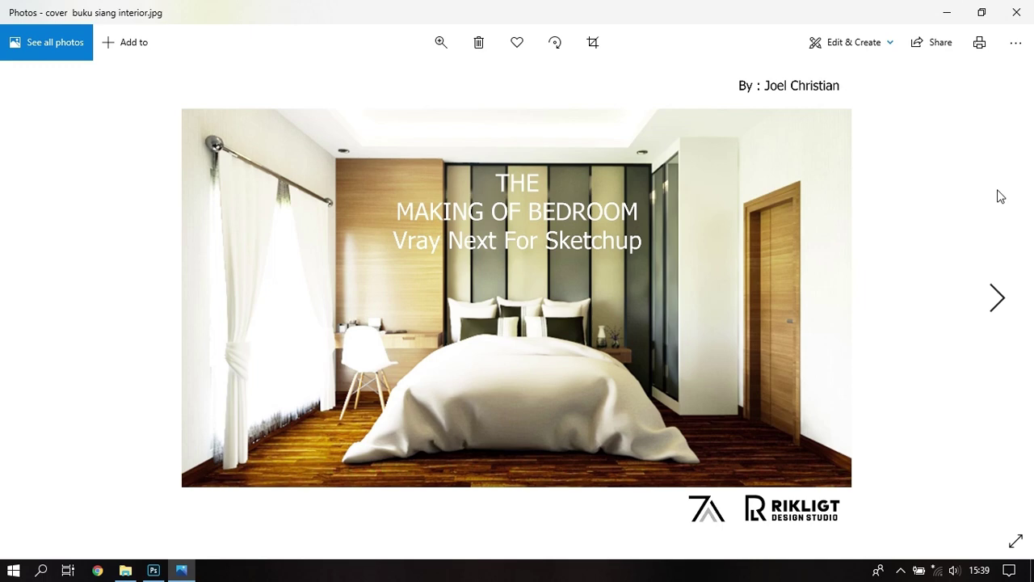
key("Right")
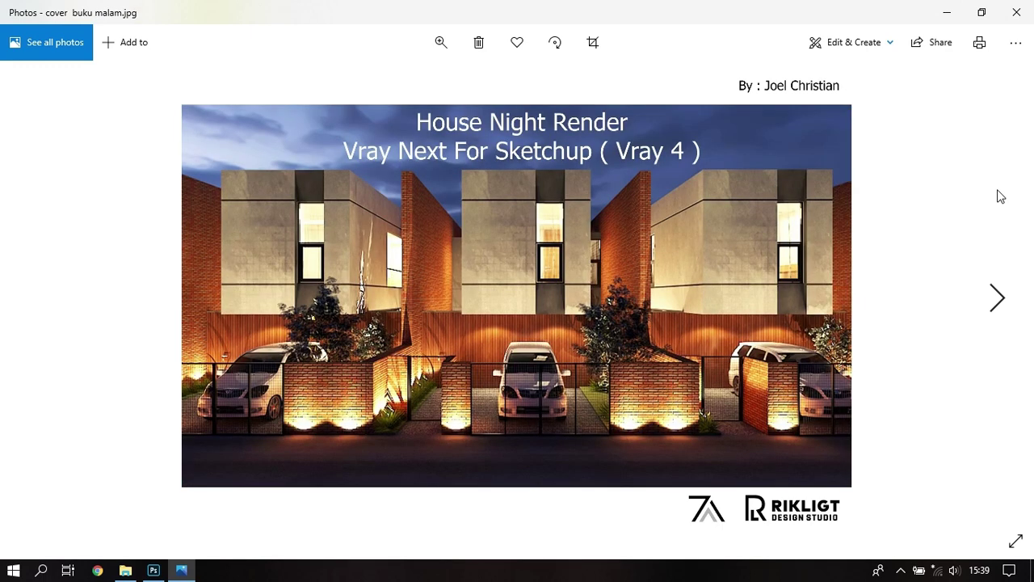